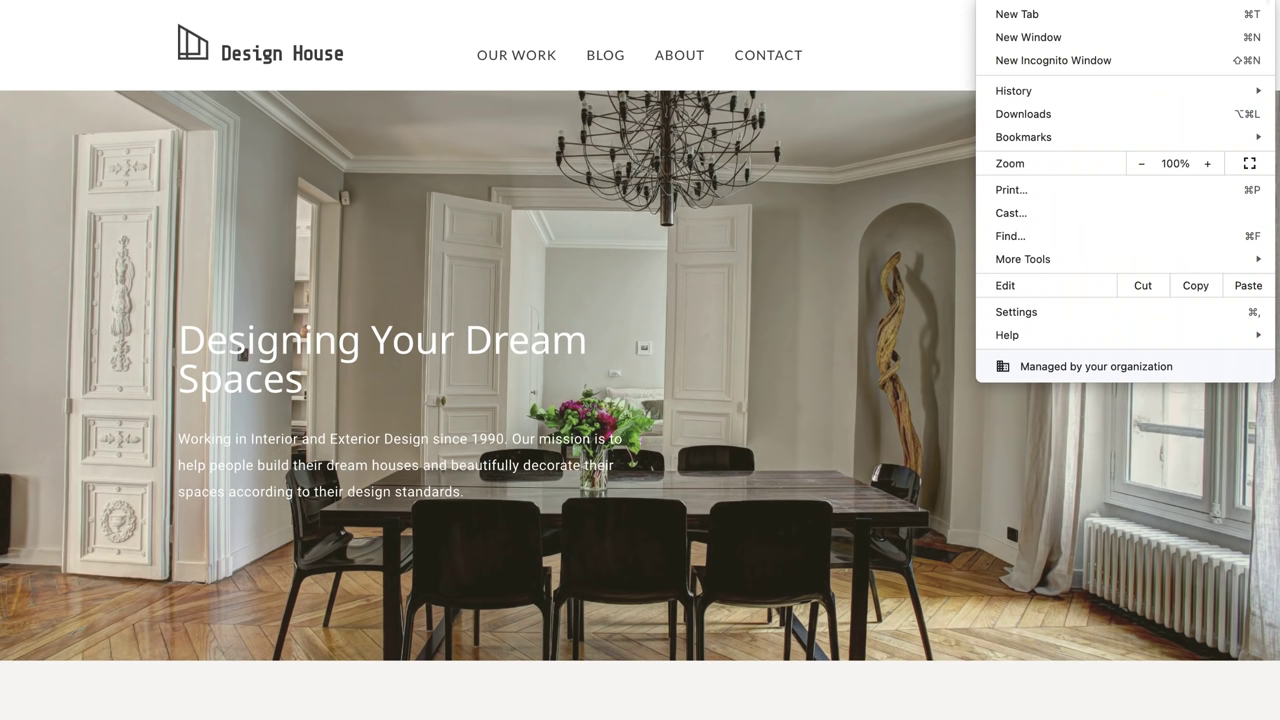
click(1190, 60)
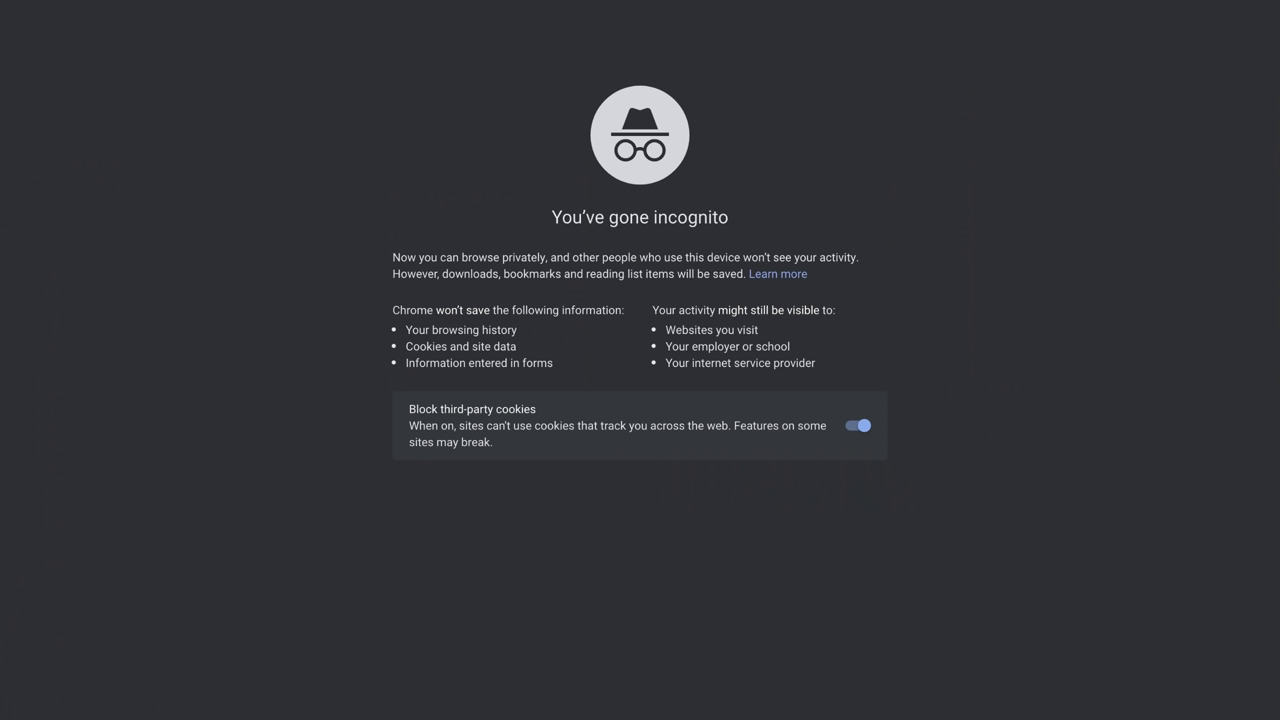
text(www.yourwebsite.com/page)
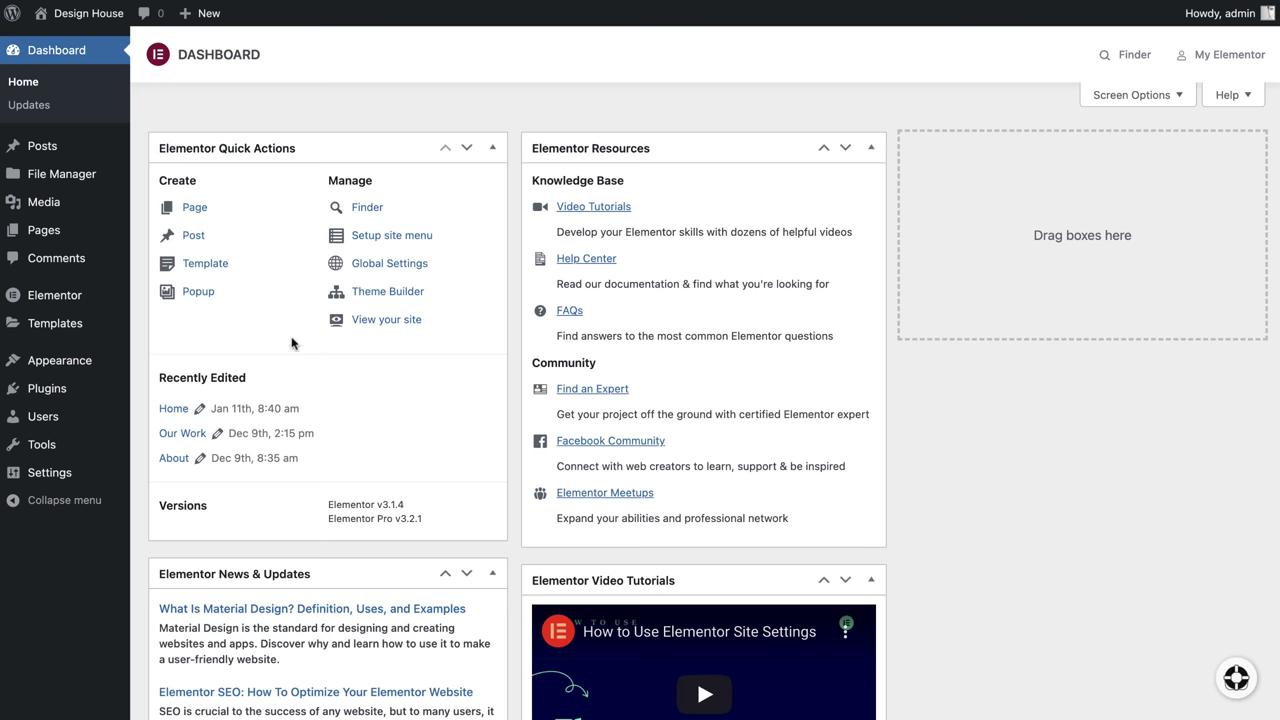
Open the WordPress list of all pages and locate the Home page for viewing.
click(66, 229)
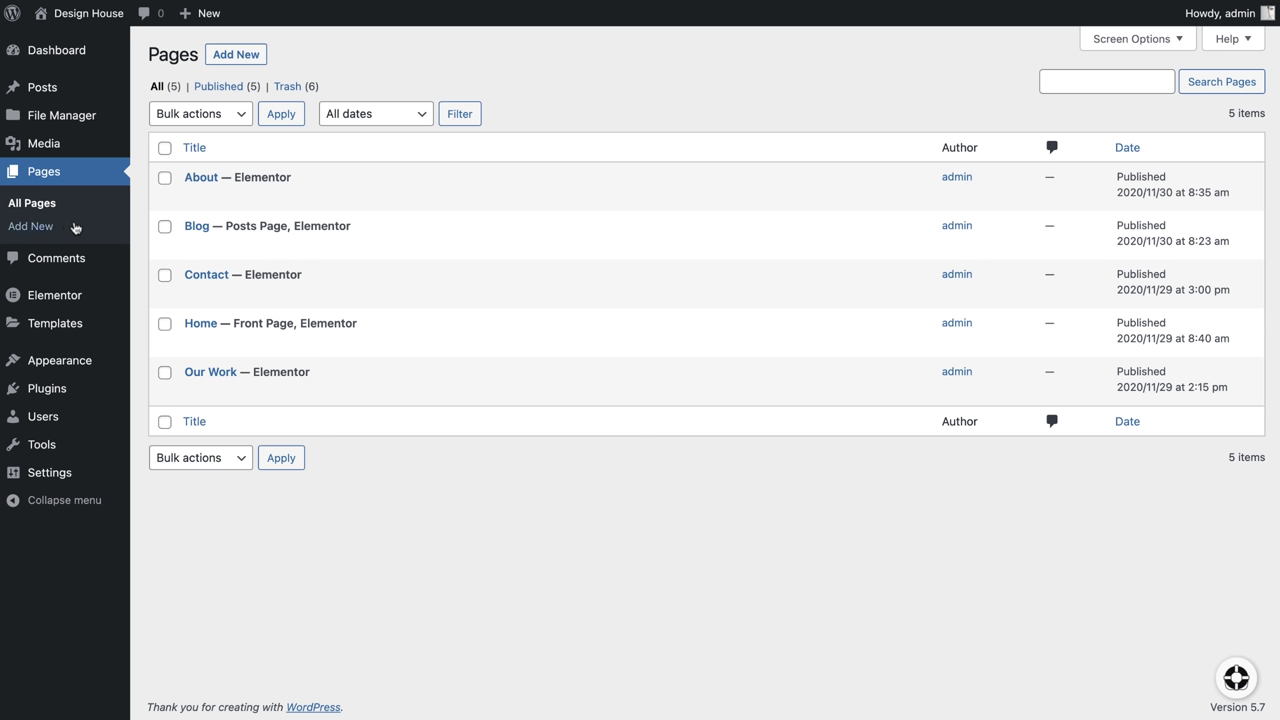
mouse_move(242, 323)
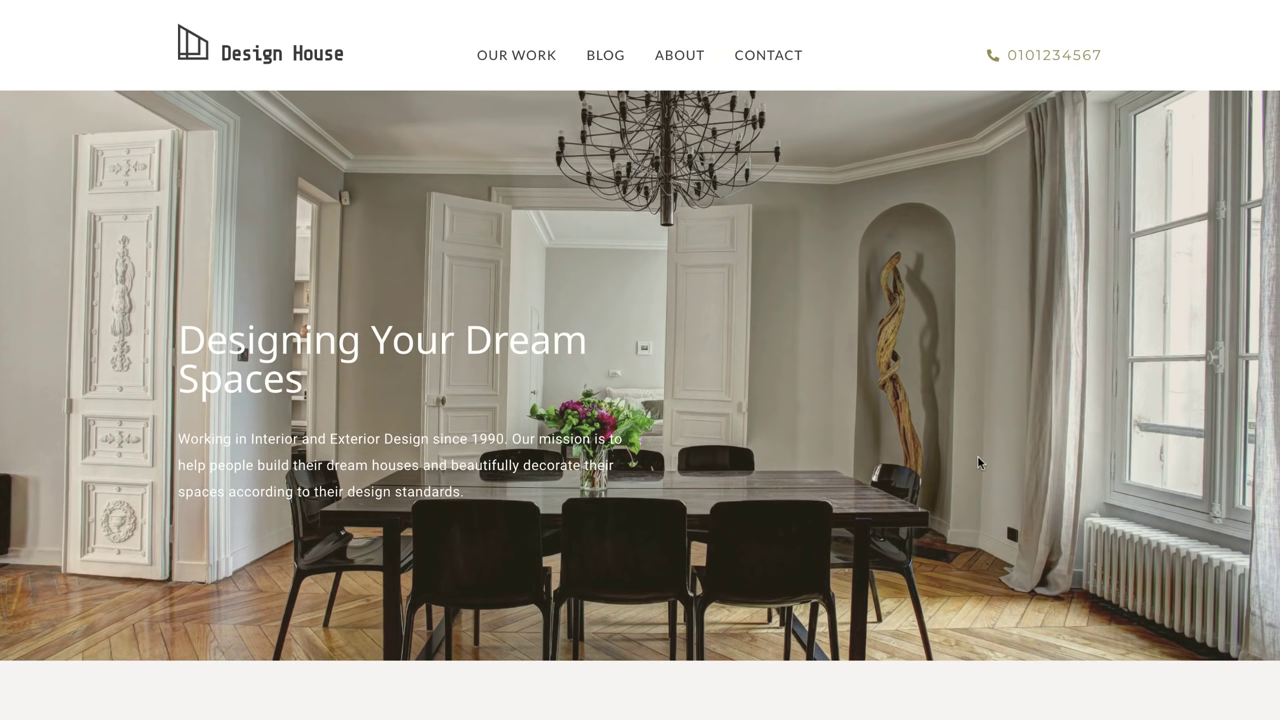
Inspect the Home page with the developer tools and reload it to record its network requests.
right_click(804, 344)
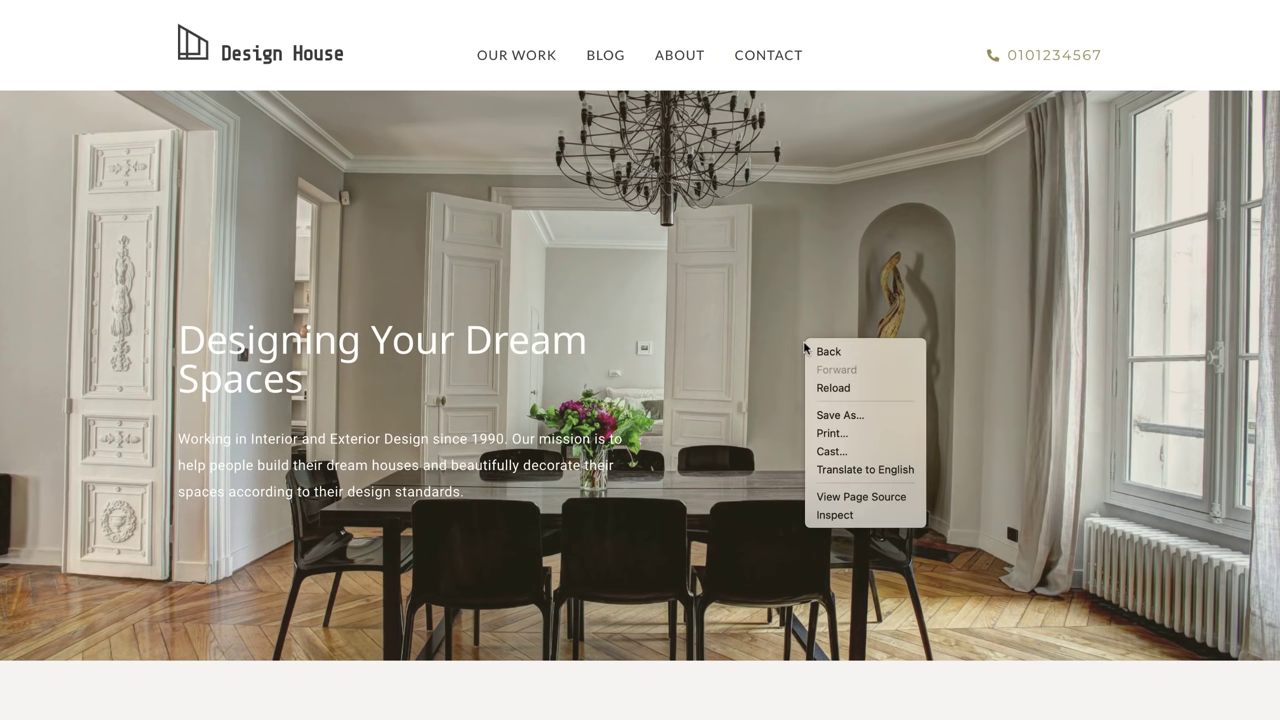
click(870, 515)
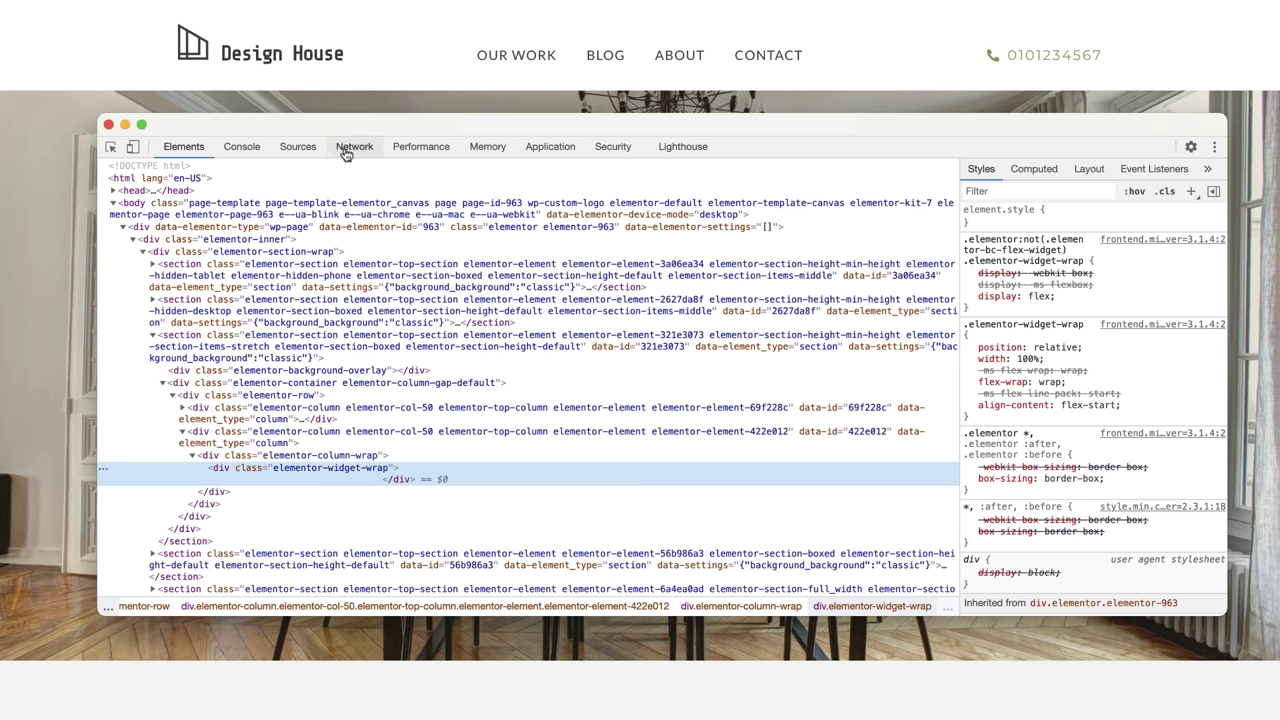
click(347, 150)
key(super+r)
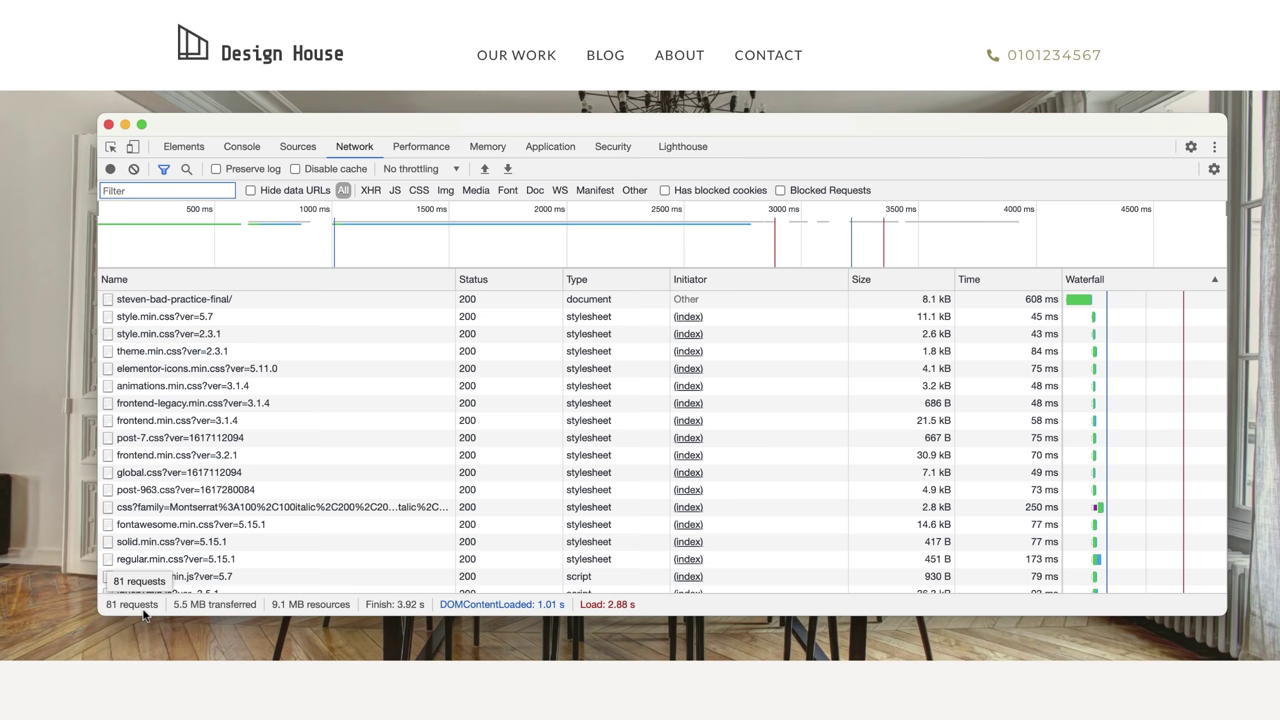
Generate a Lighthouse report of the Home page for the Desktop device.
click(668, 150)
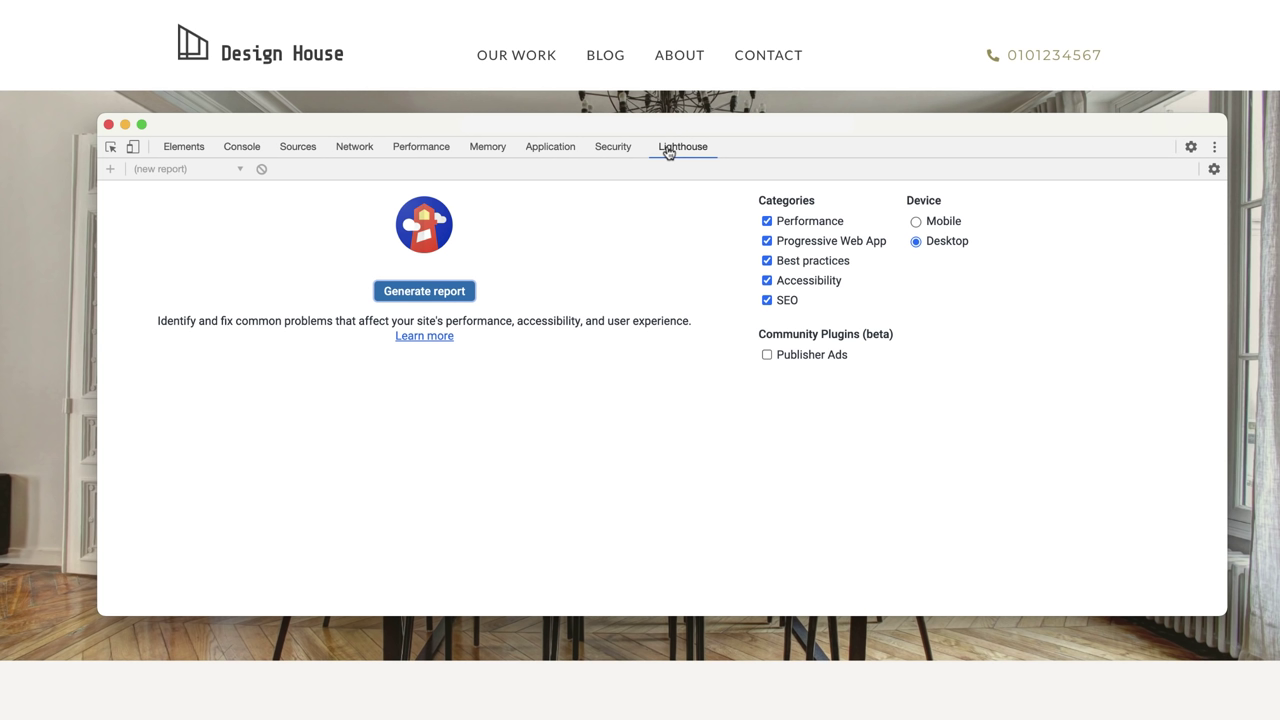
click(443, 292)
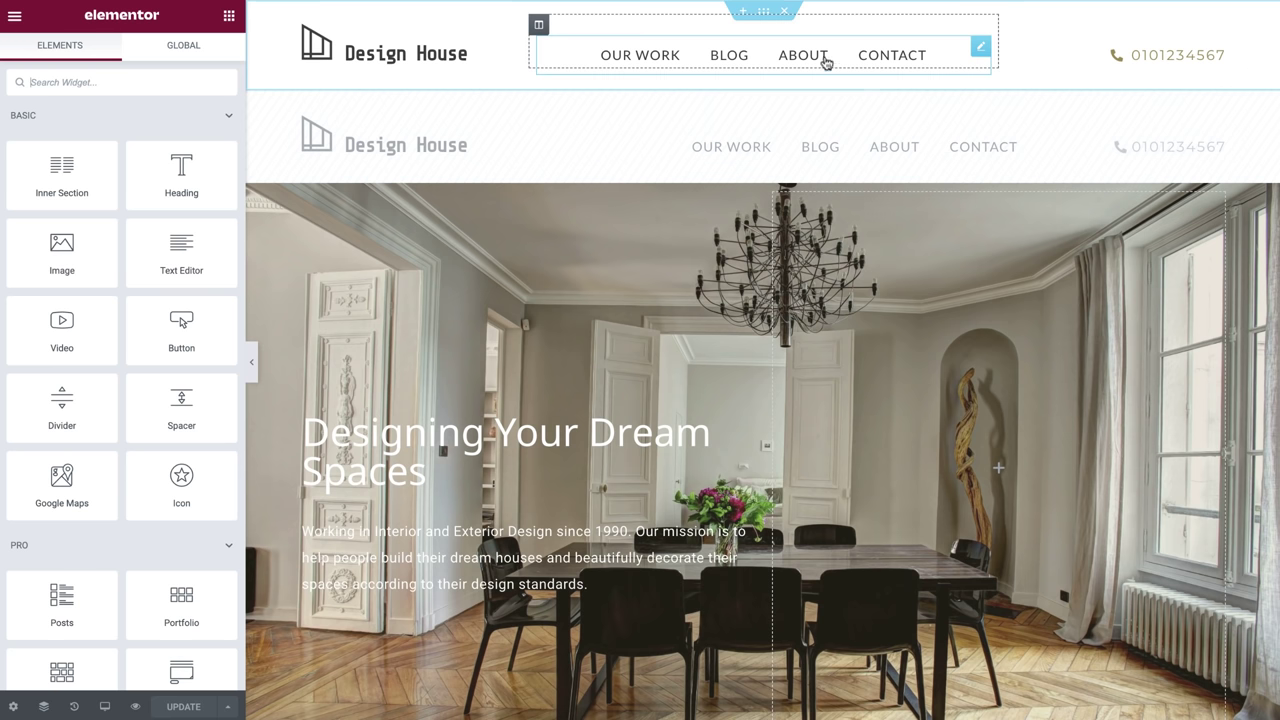
Add a new single-column section above the existing header in the Elementor editor.
click(746, 11)
click(739, 73)
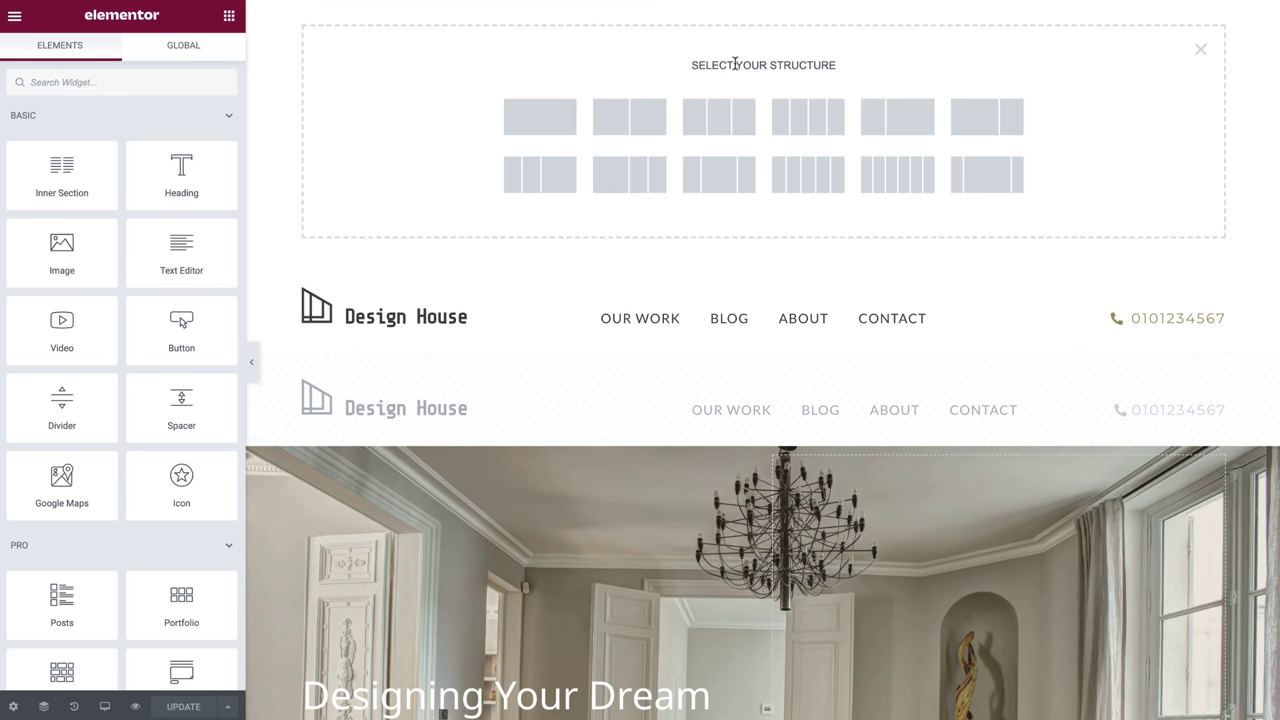
click(531, 113)
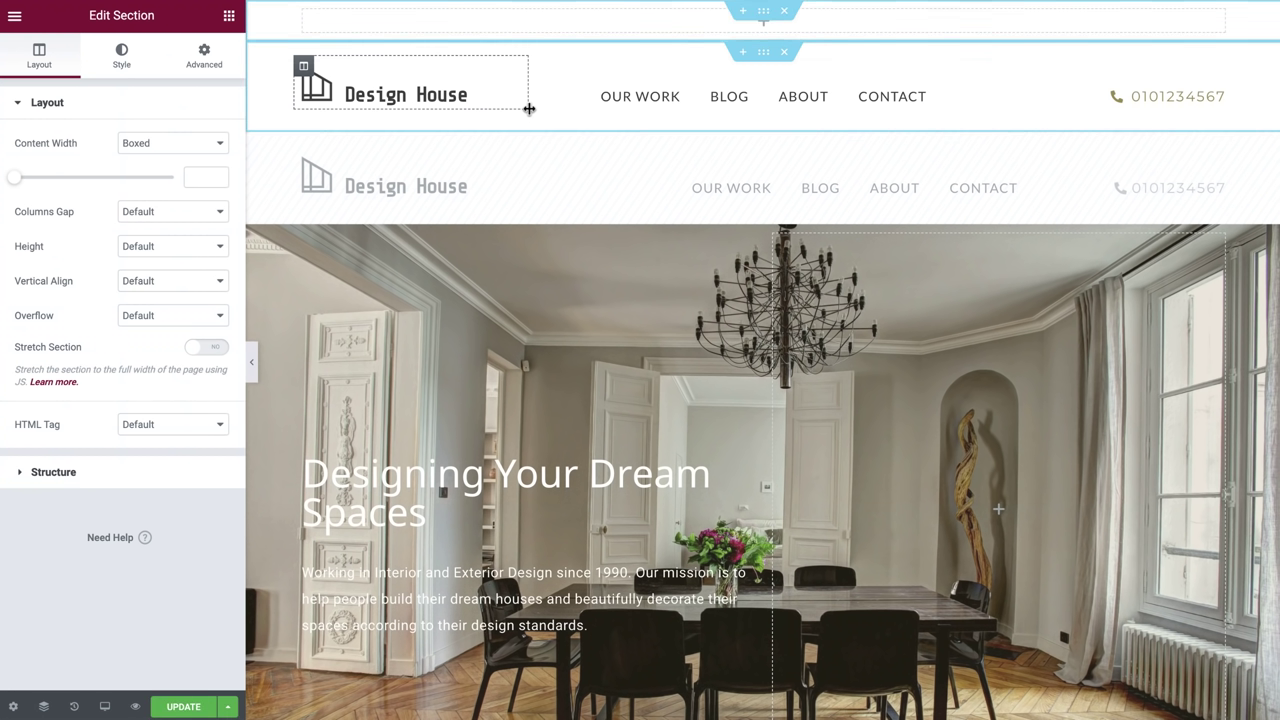
Find the Site Logo widget and place it in the new empty section above the header.
click(239, 15)
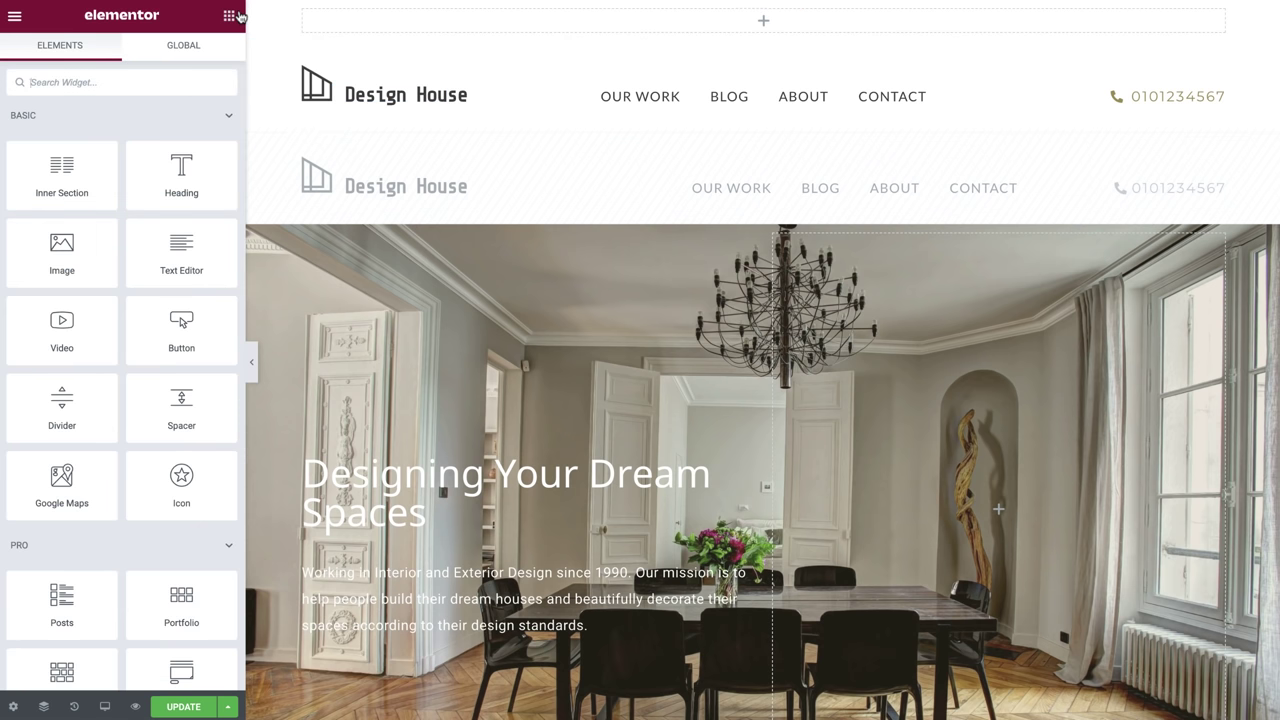
text(site lo)
drag(66, 124, 500, 25)
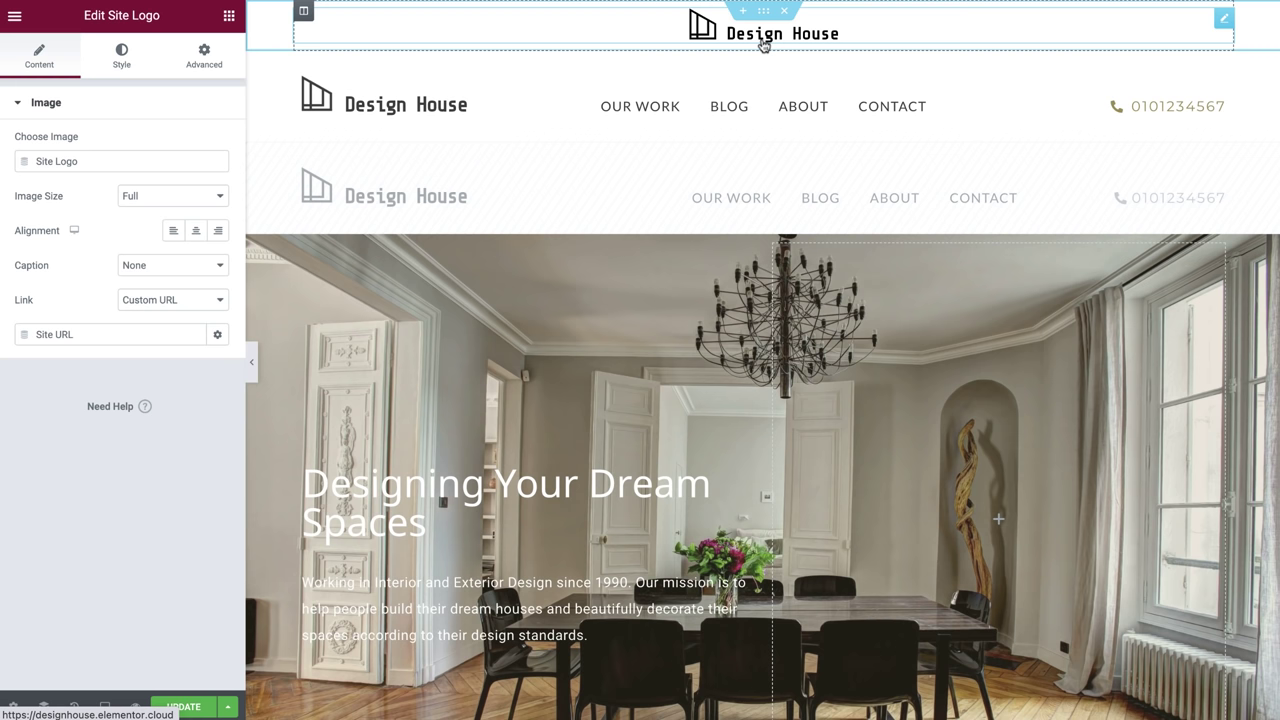
Examine the media library choices for the old header's logo image and leave the library without inserting anything.
click(320, 103)
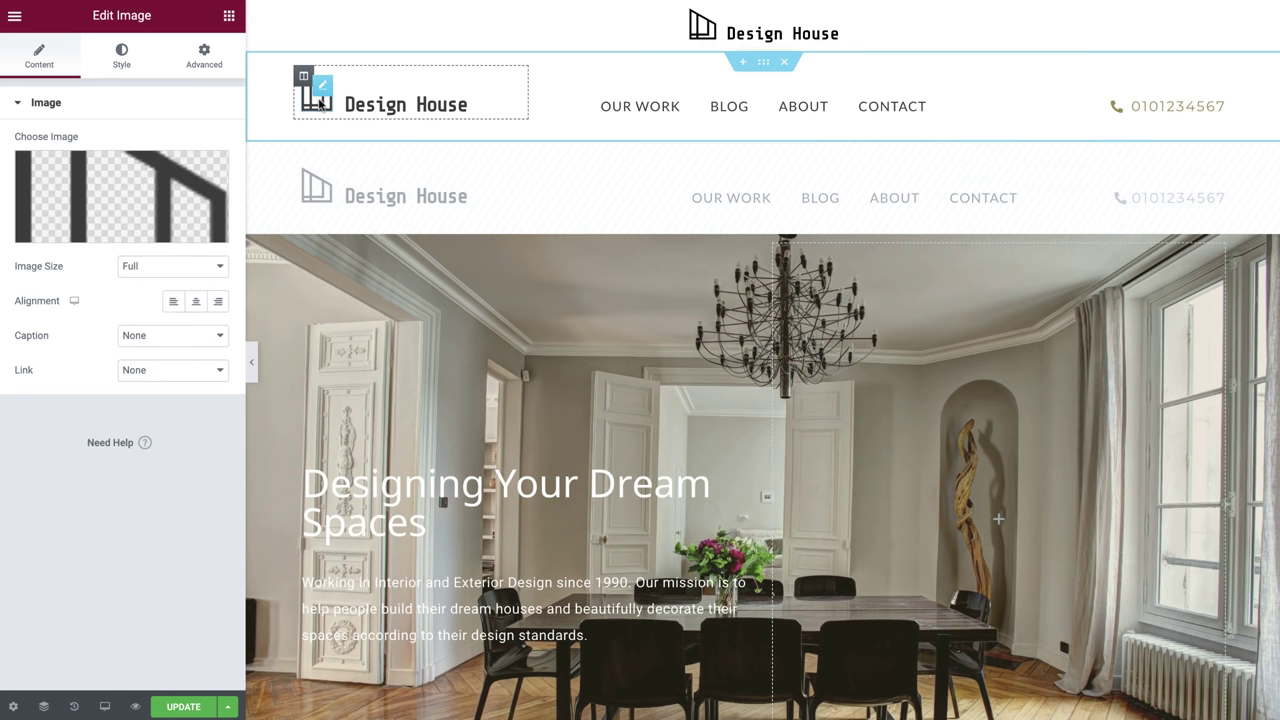
click(131, 185)
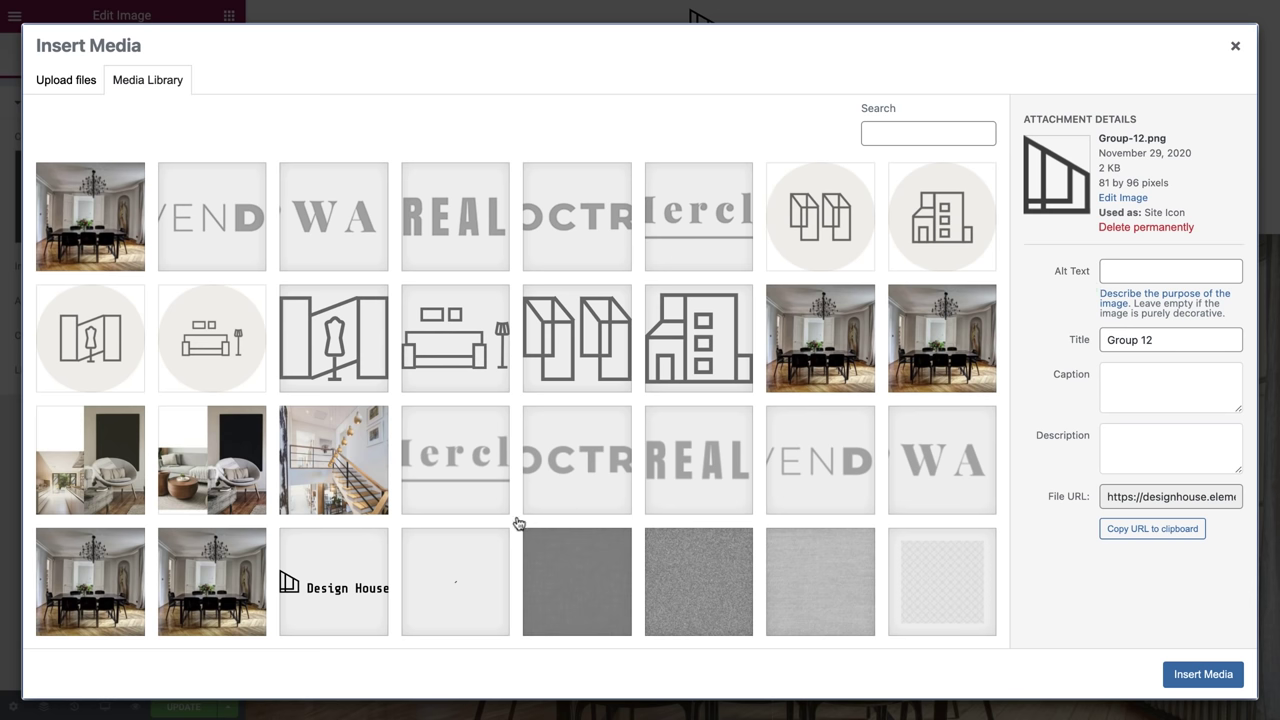
click(351, 582)
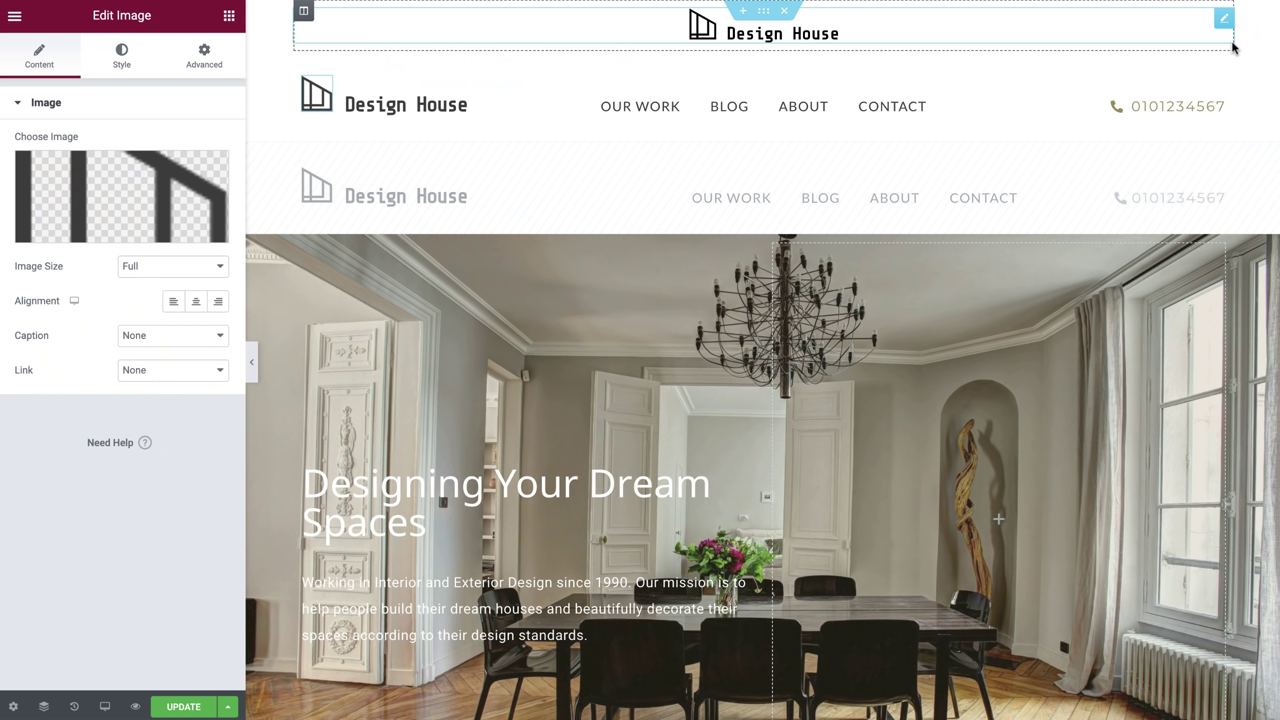
click(1235, 46)
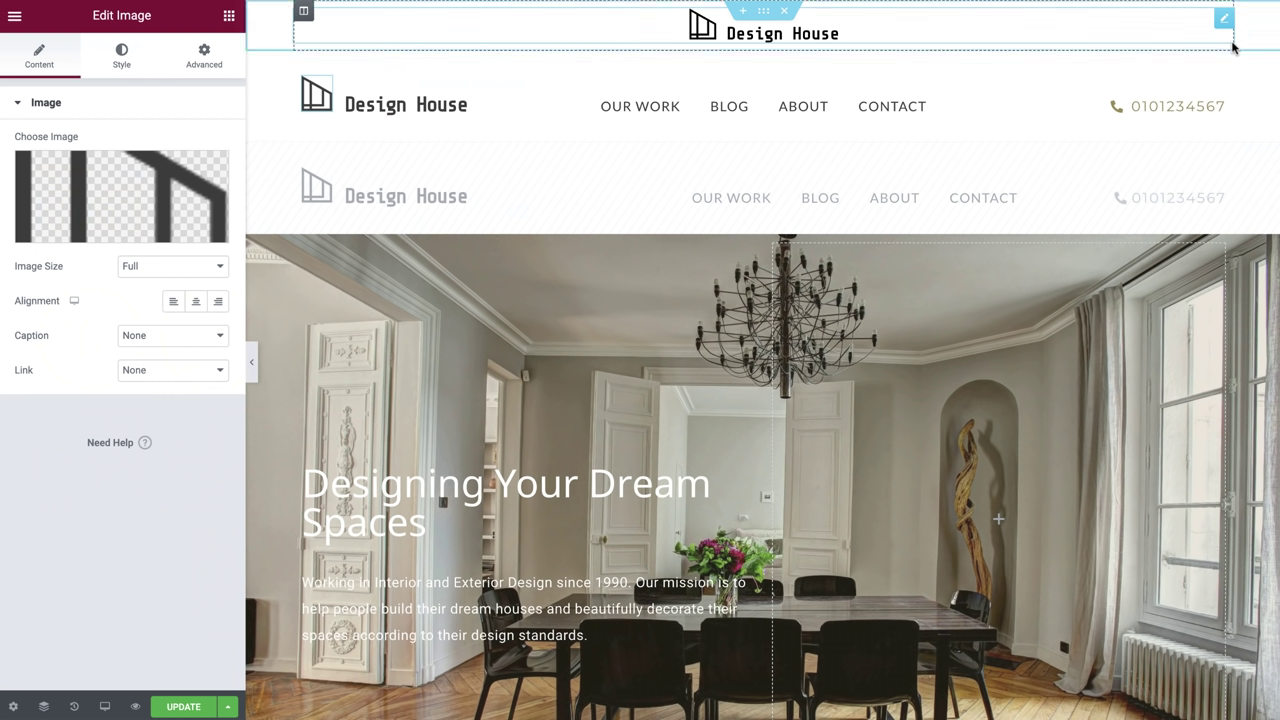
Set the width of the new Site Logo widget to 200 px.
click(790, 44)
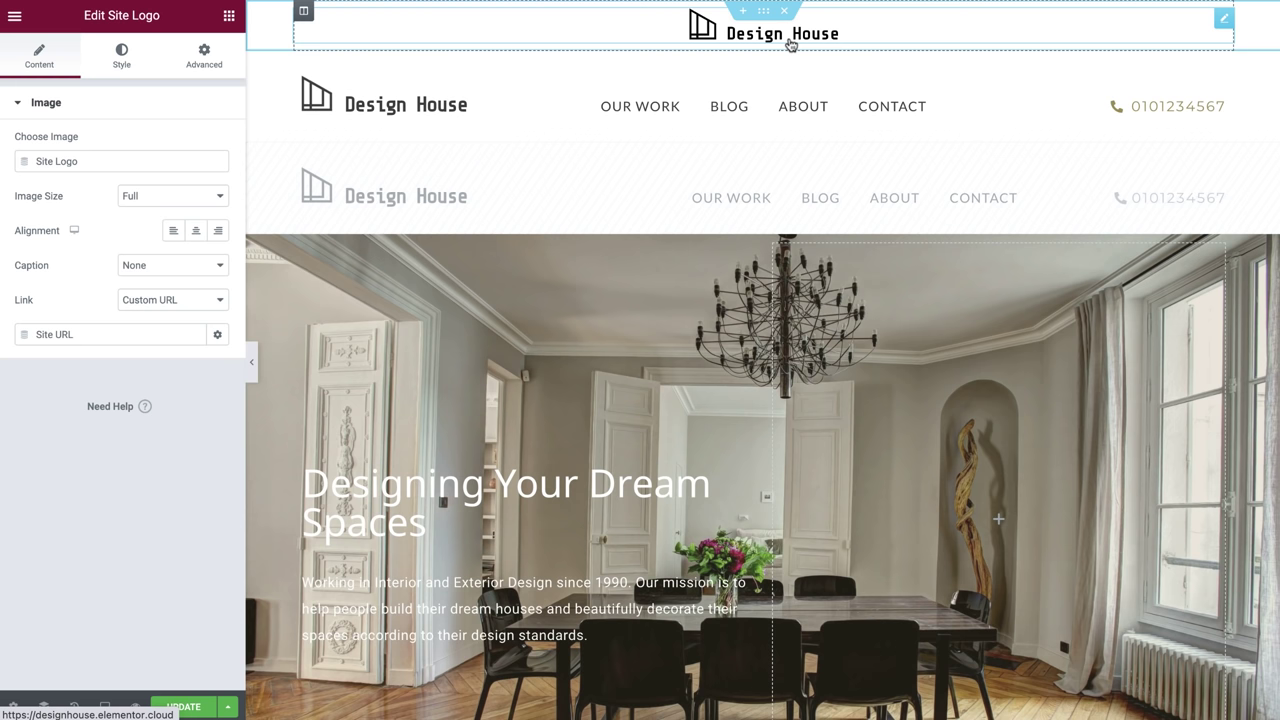
click(105, 60)
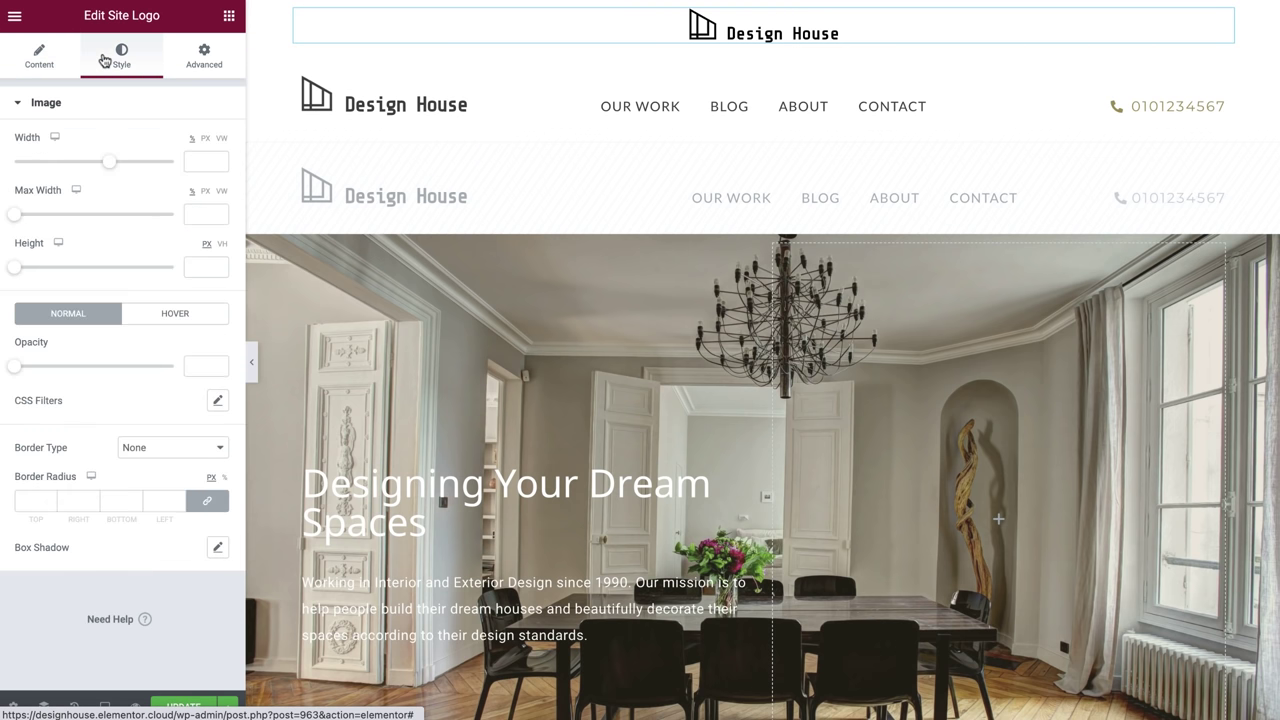
click(206, 139)
click(206, 161)
text(200)
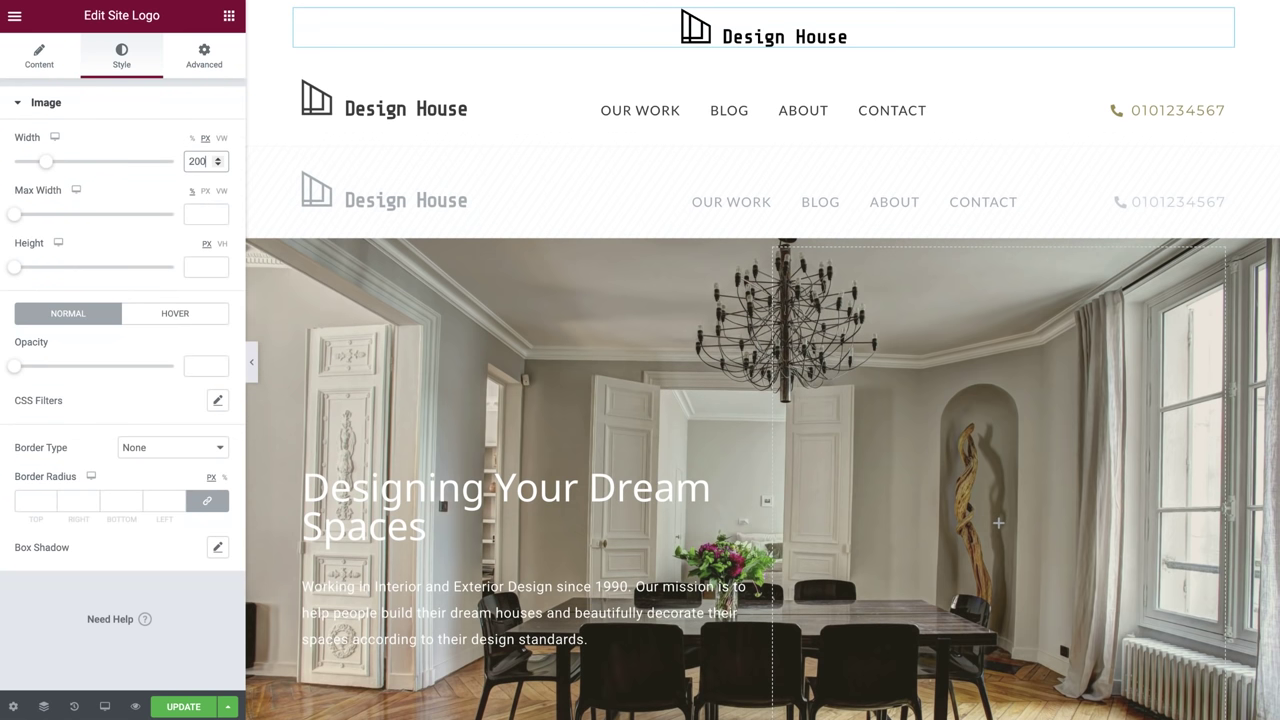
Add a Nav Menu widget directly below the new site logo and set its pointer to None.
click(229, 16)
text(na)
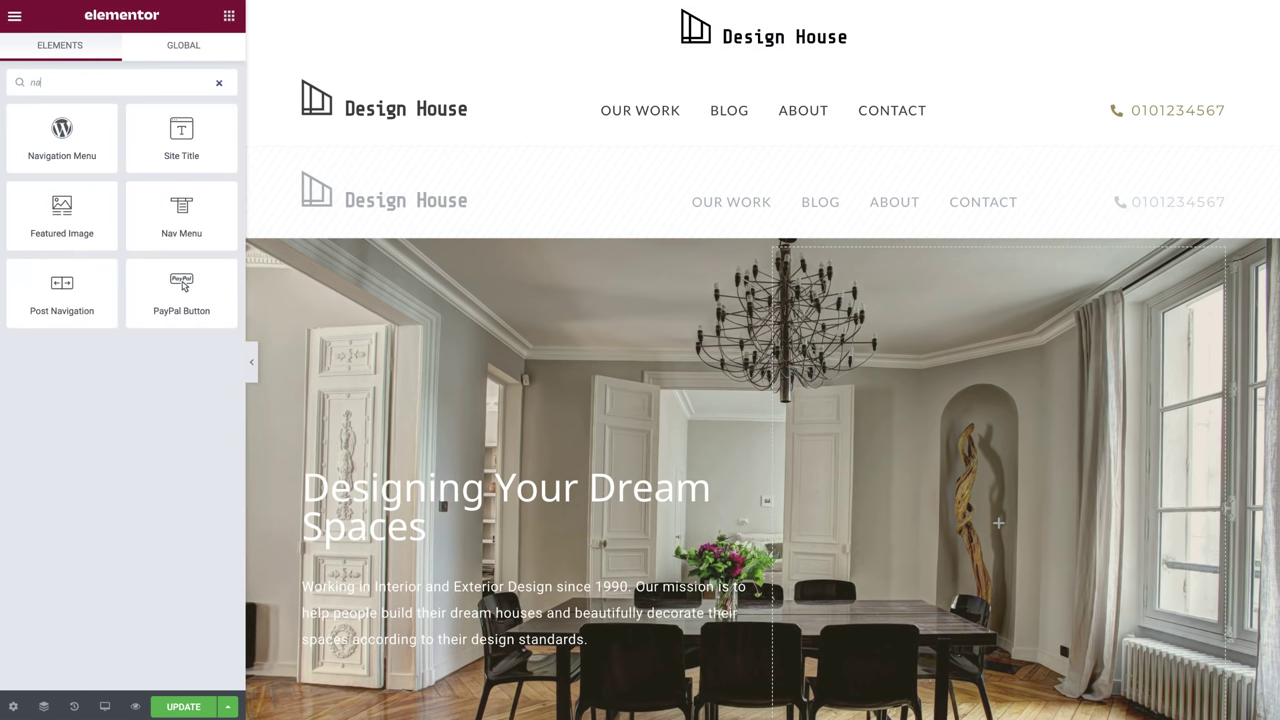
text(v)
drag(157, 154, 692, 42)
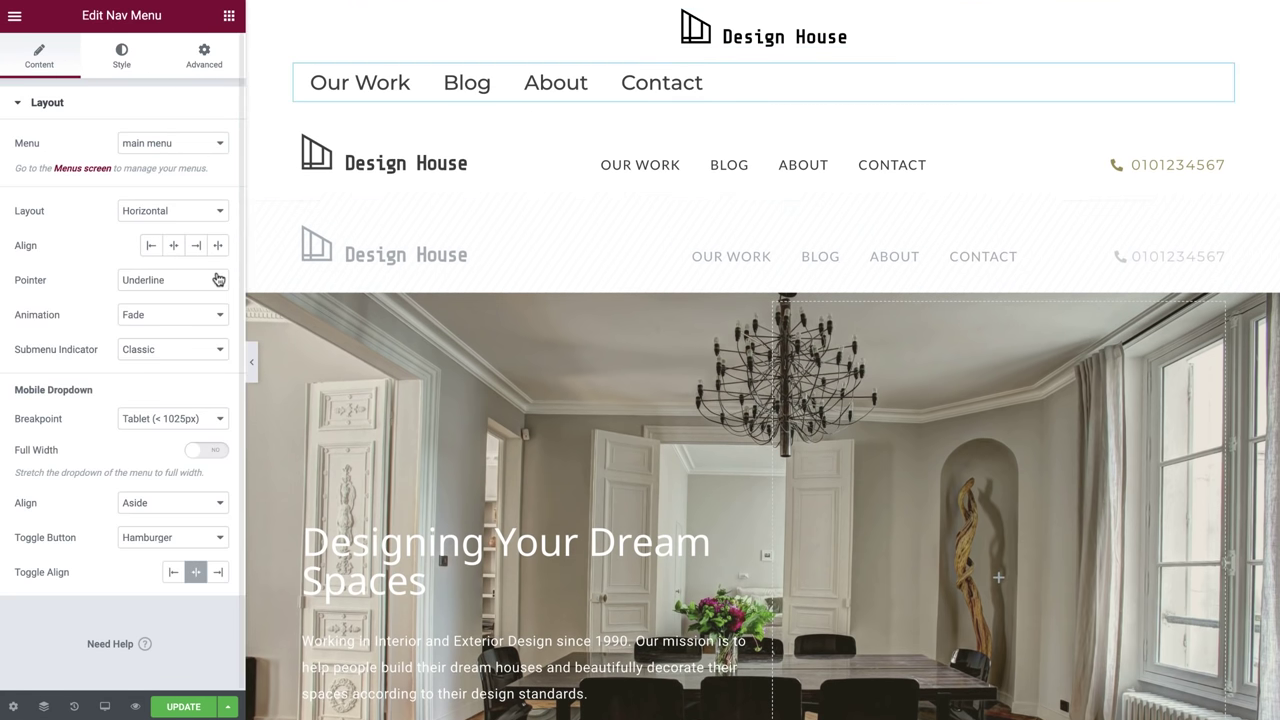
click(218, 279)
click(209, 263)
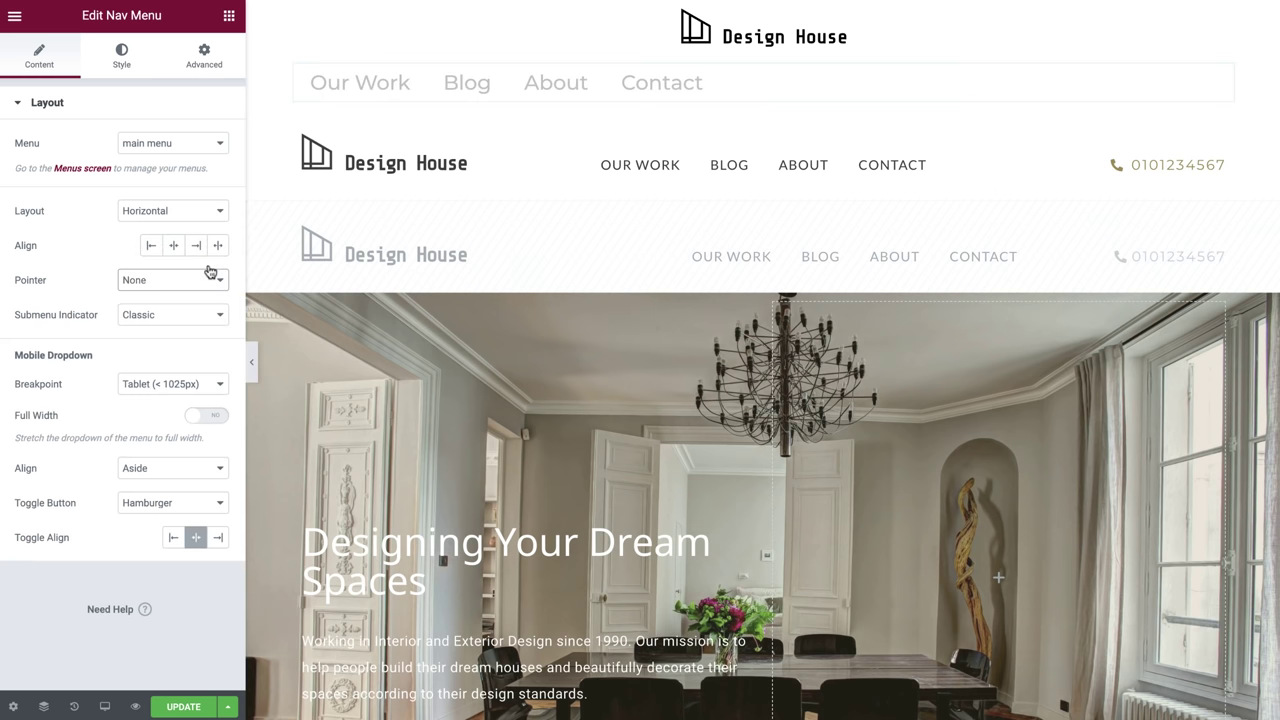
Set the font family of the new nav menu's typography to Moul.
click(141, 60)
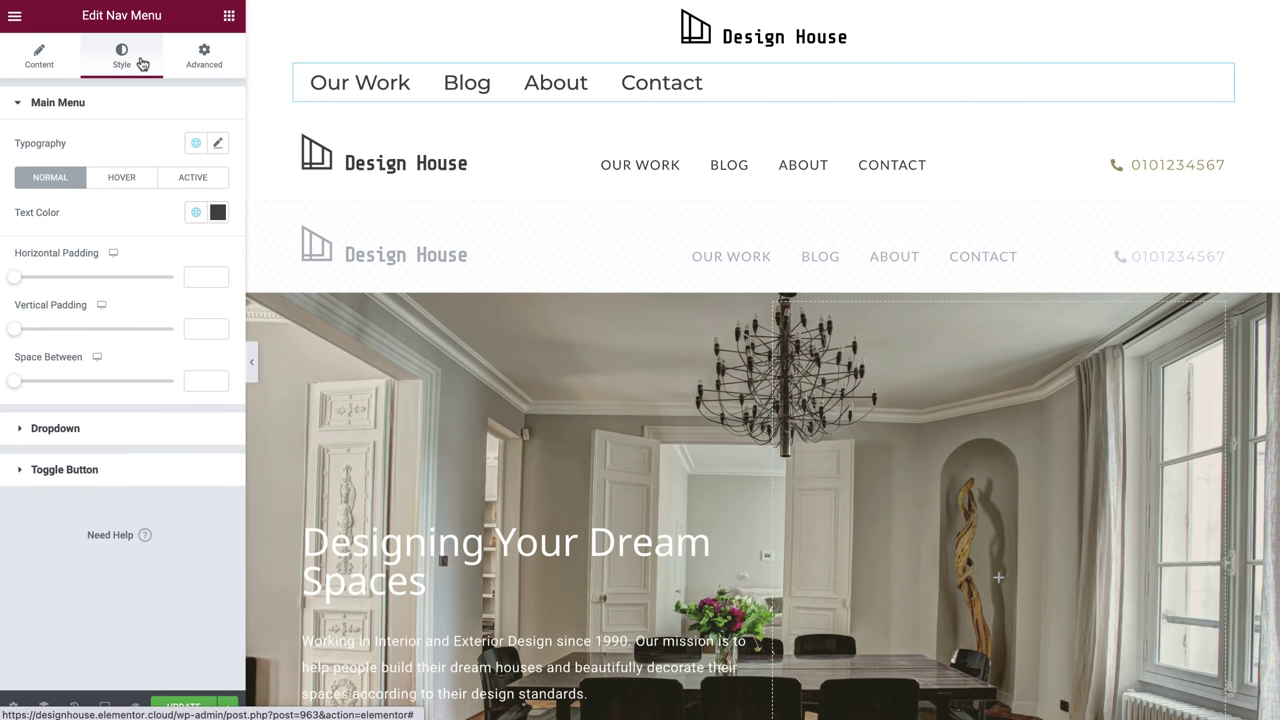
click(217, 143)
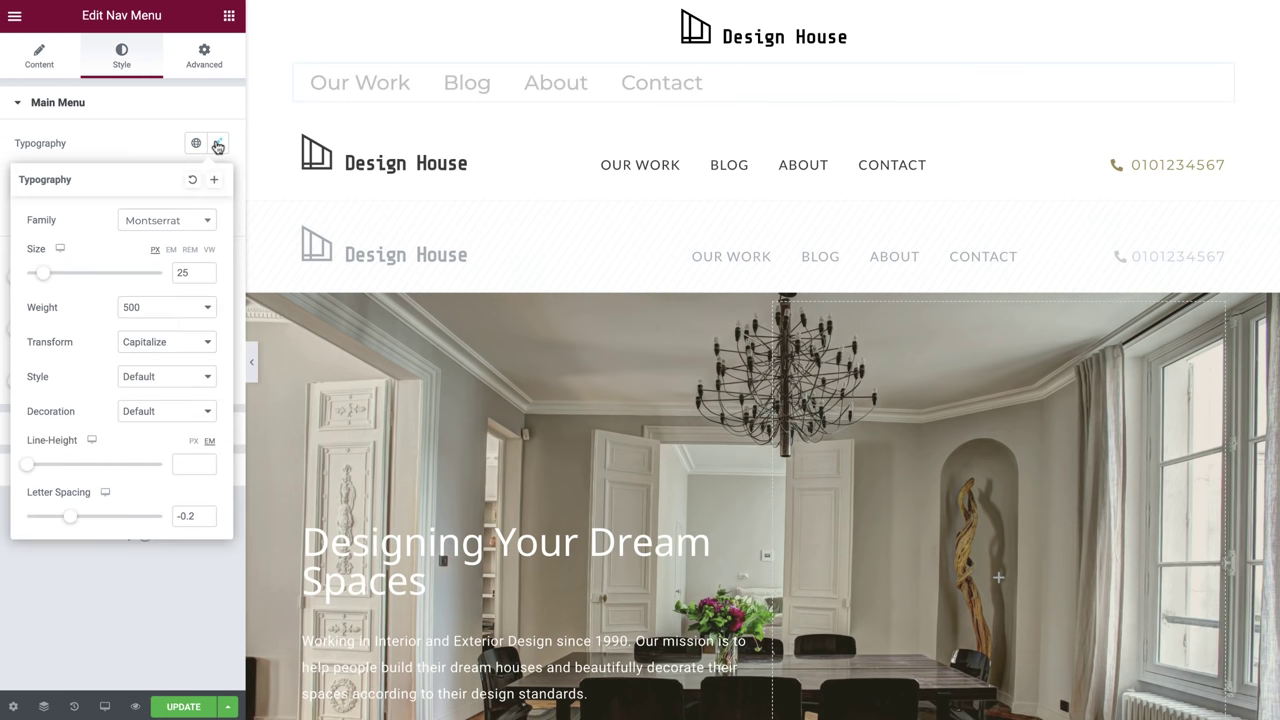
click(198, 220)
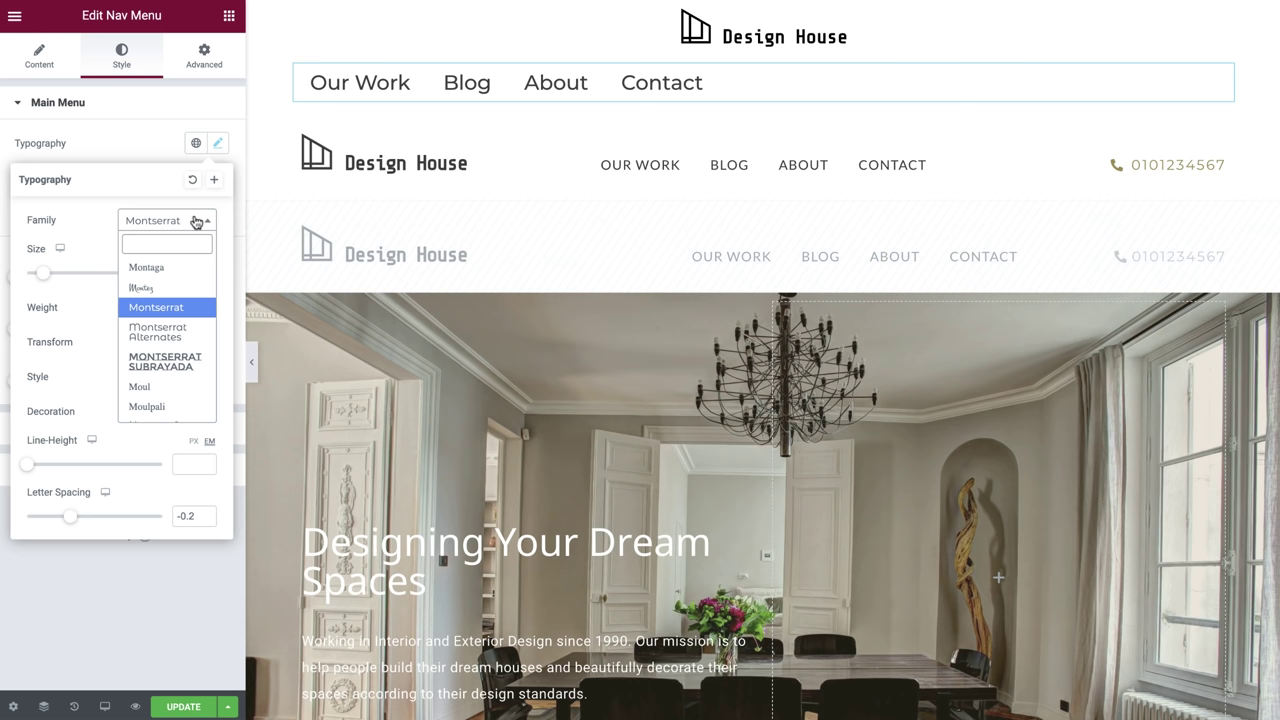
click(148, 387)
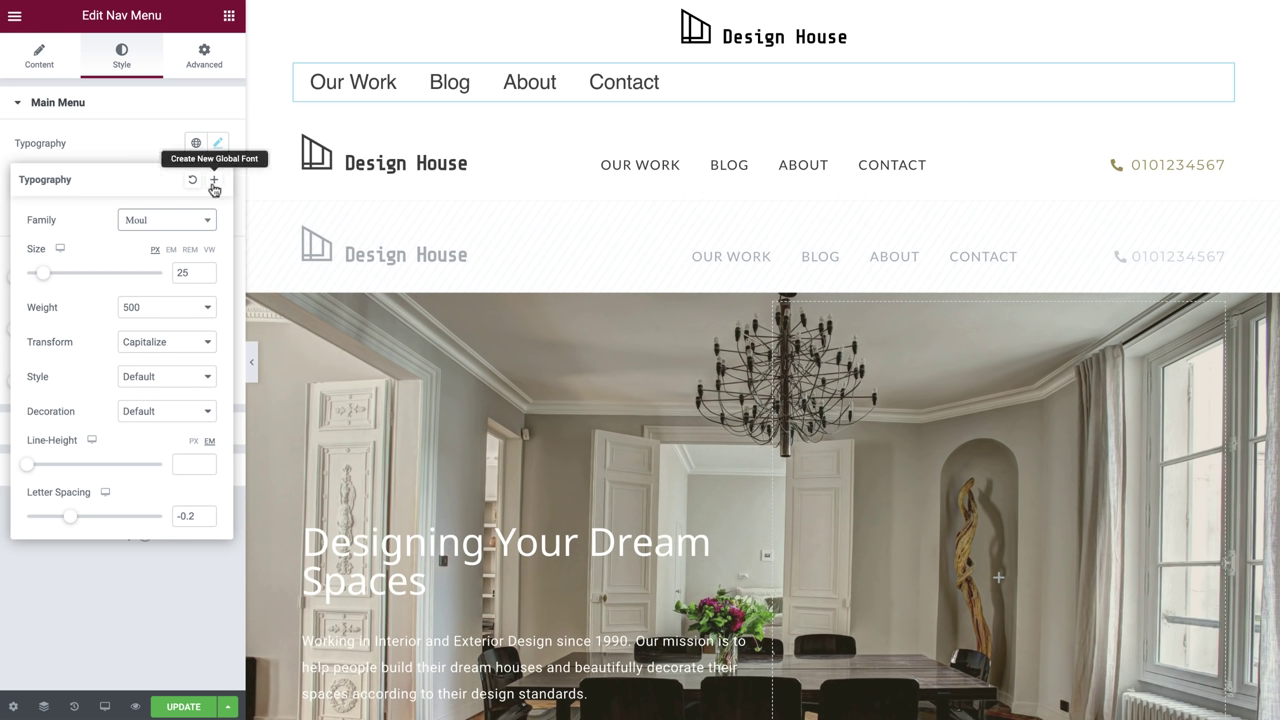
click(216, 148)
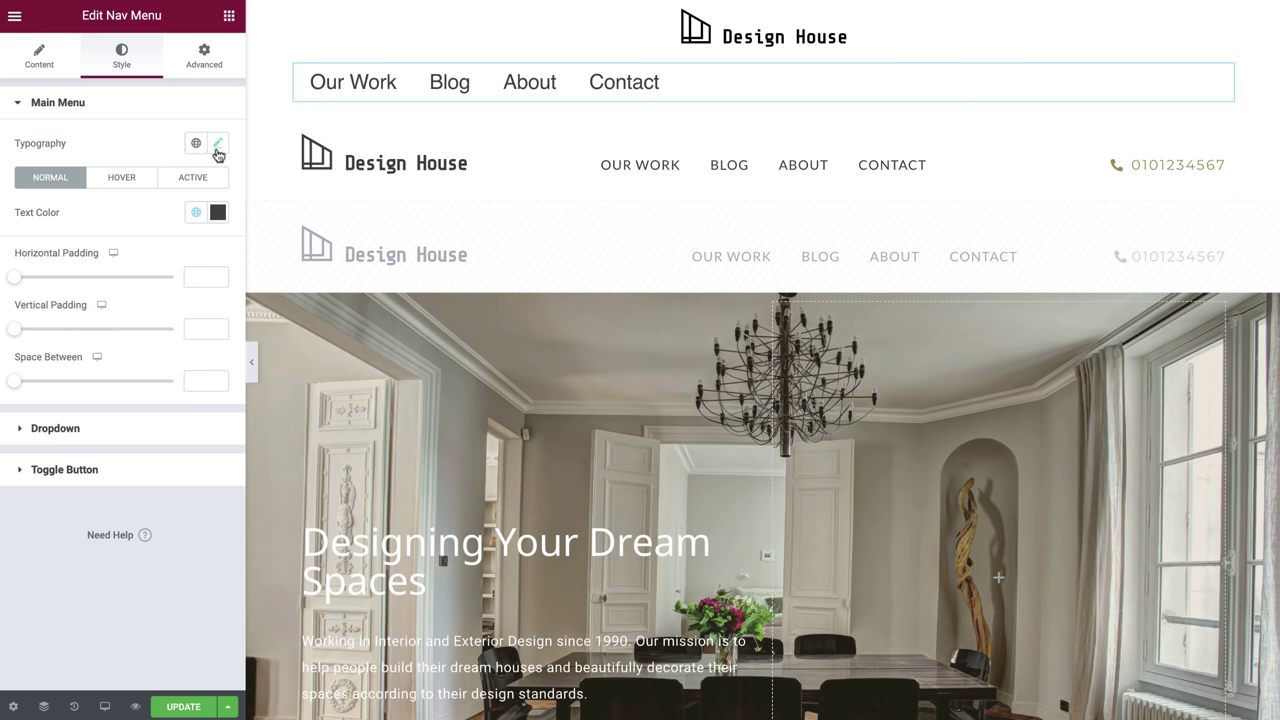
Apply the ACCENT global font to the new nav menu's typography.
click(196, 143)
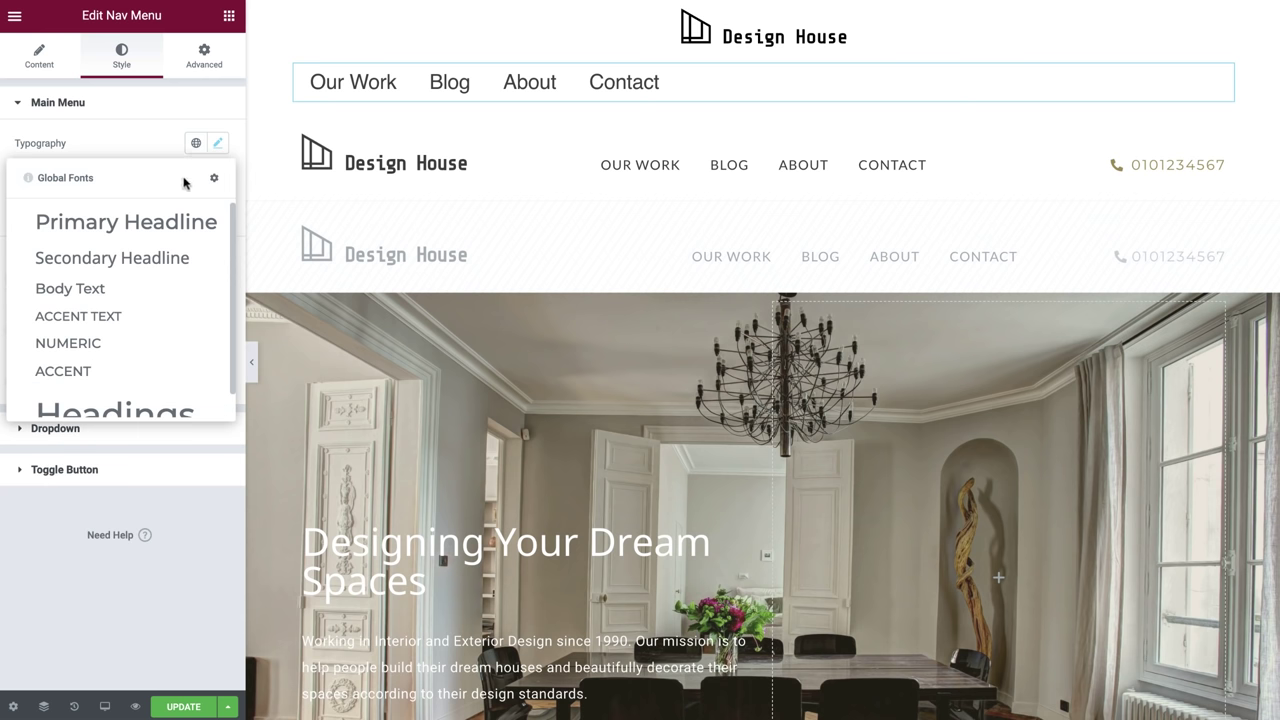
click(108, 372)
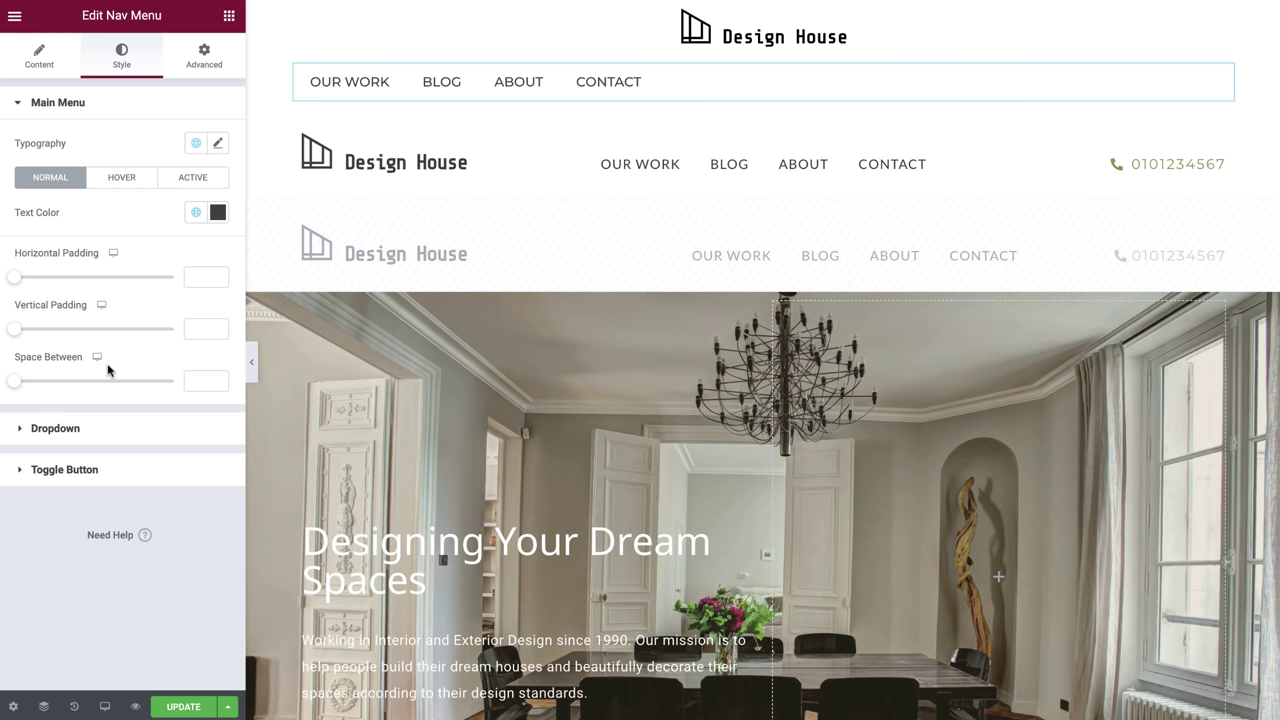
View the global colors for the nav menu's text color and set a custom color of #756464 instead.
click(193, 214)
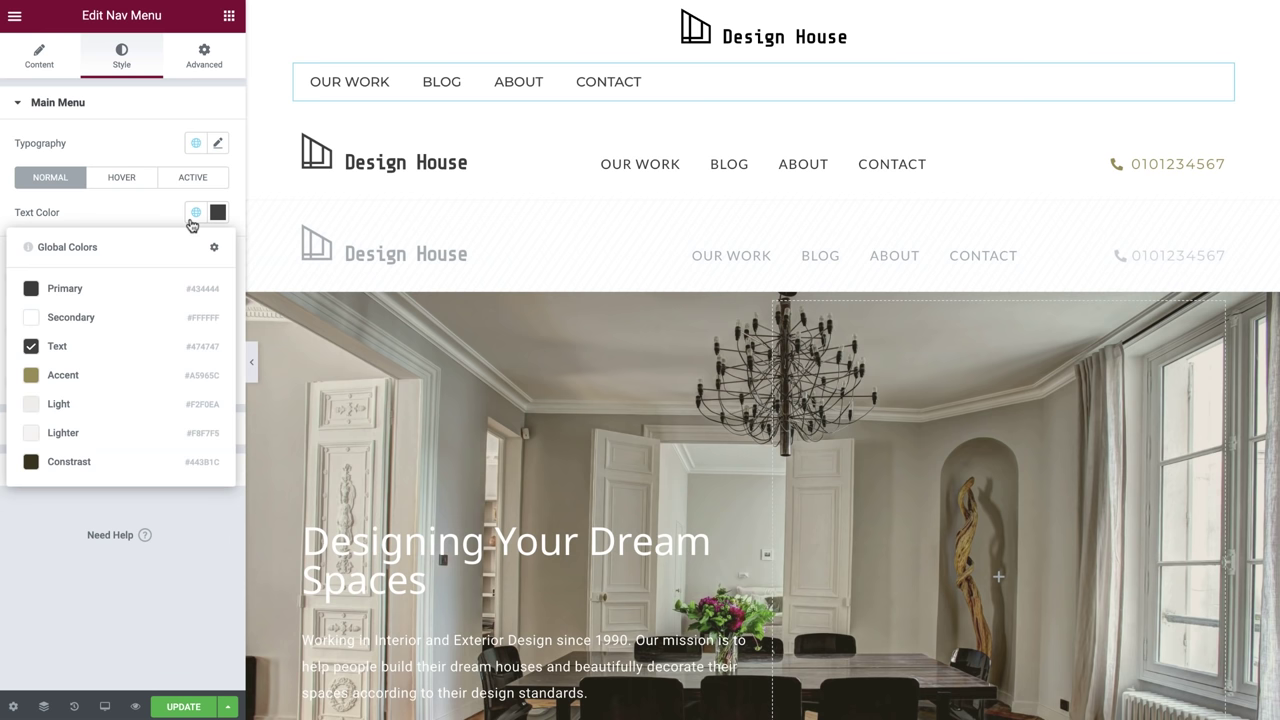
click(192, 222)
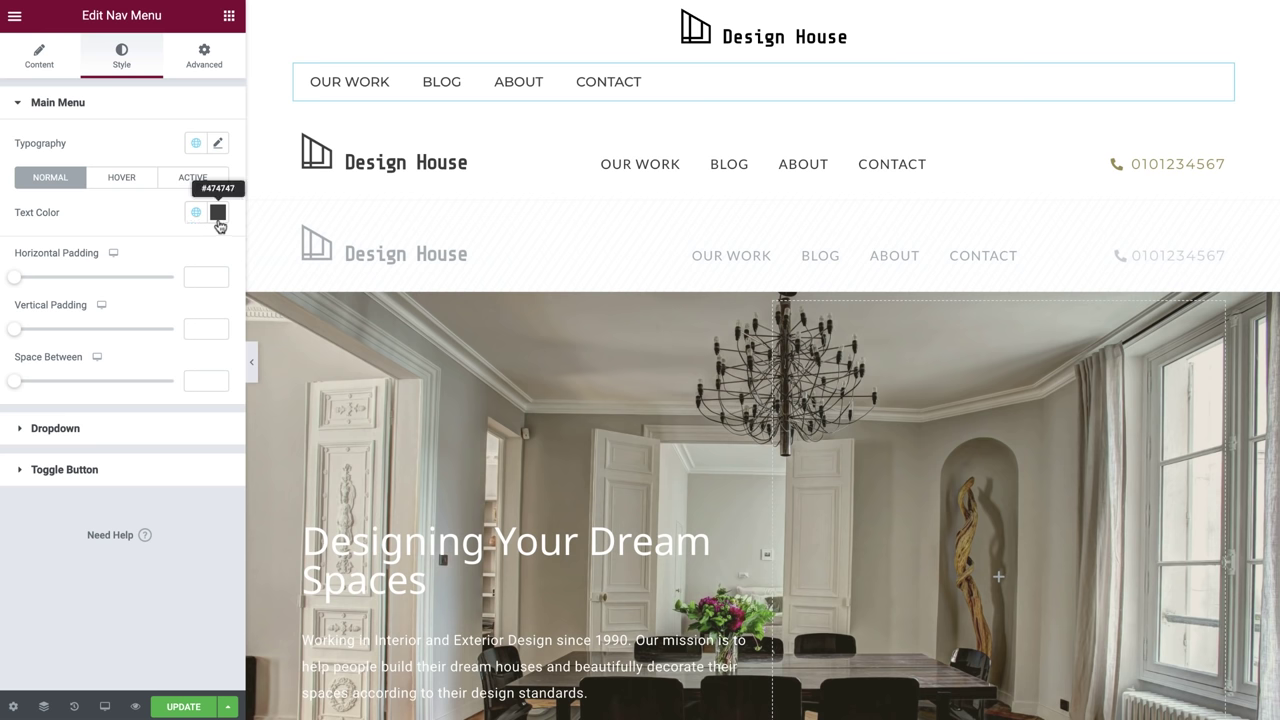
click(217, 212)
drag(80, 330, 55, 348)
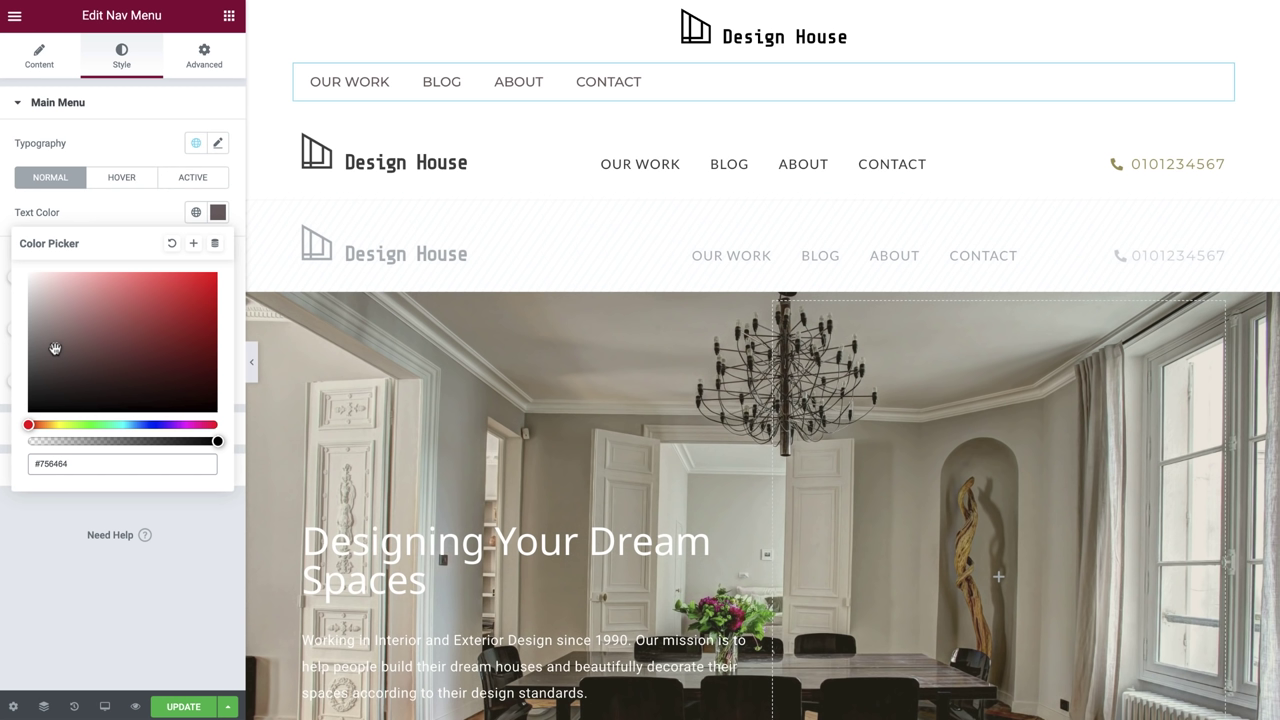
click(217, 218)
Apply the Primary global color to the new nav menu's normal text.
click(197, 215)
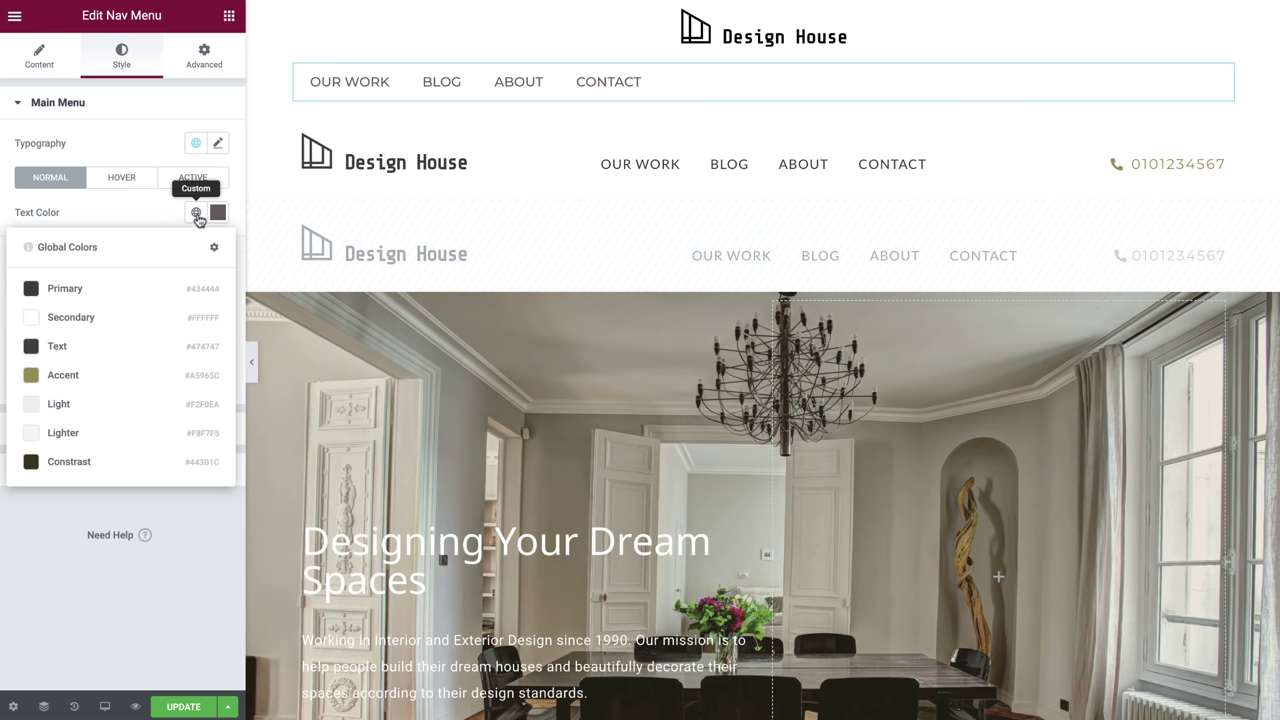
click(116, 291)
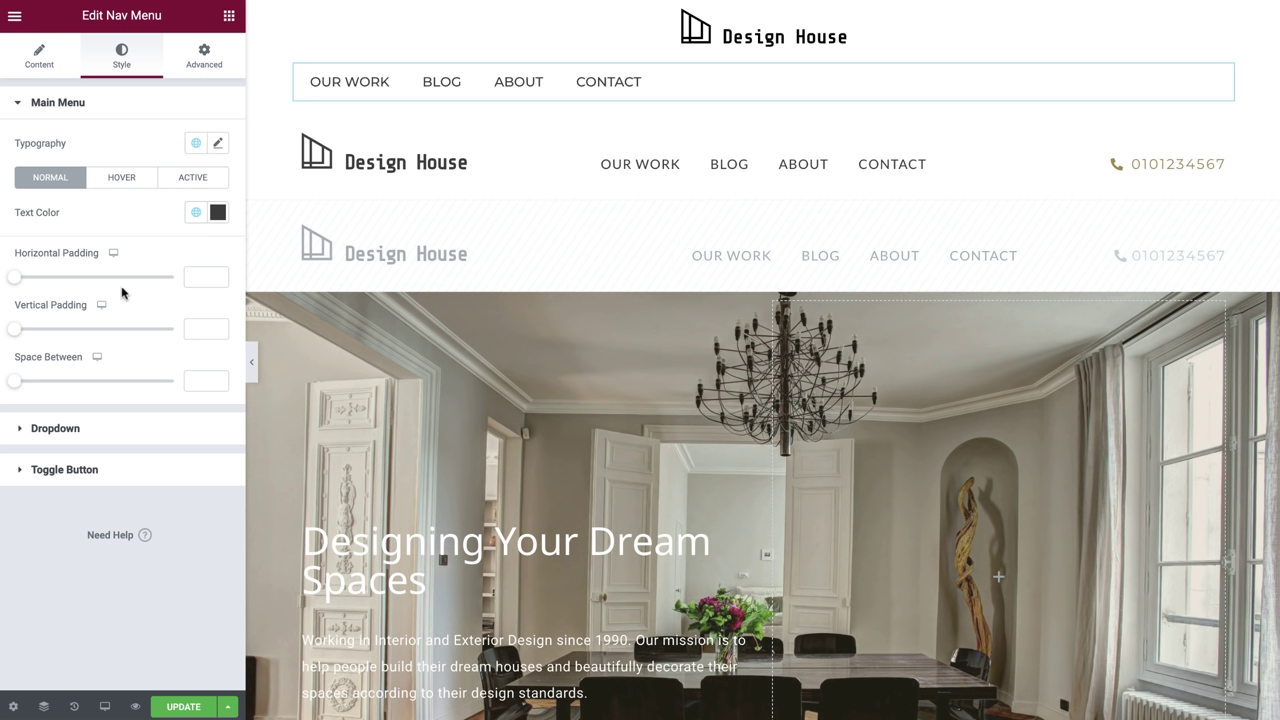
Set the vertical padding of the new nav menu's items to 0.
click(198, 328)
text(0)
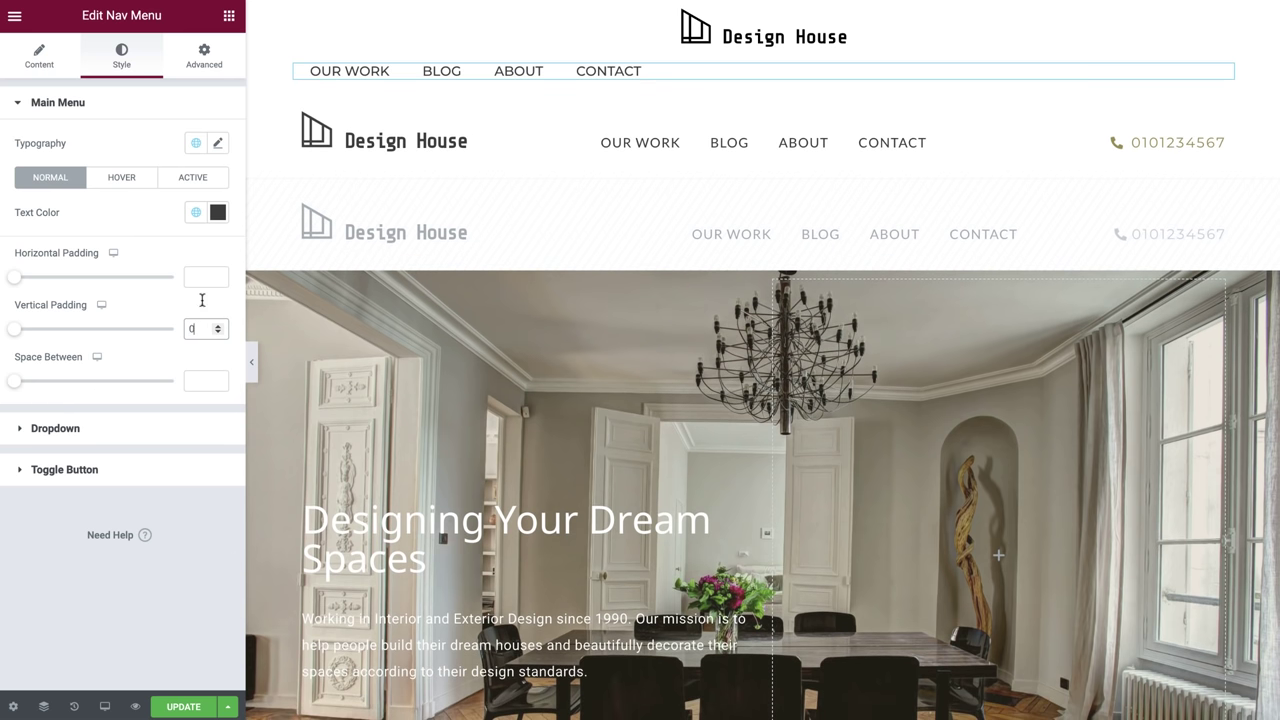
Add an Icon List widget below the new nav menu and delete its second and third items.
click(230, 17)
text(icon)
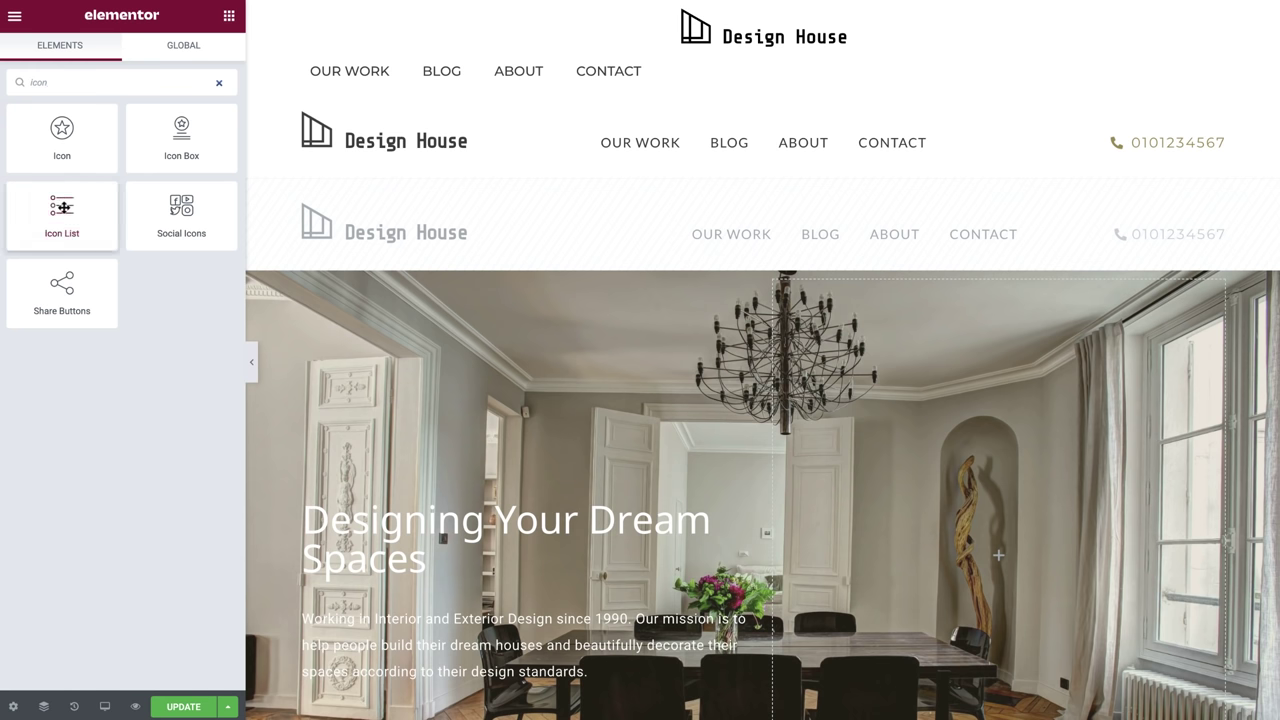
drag(62, 207, 431, 83)
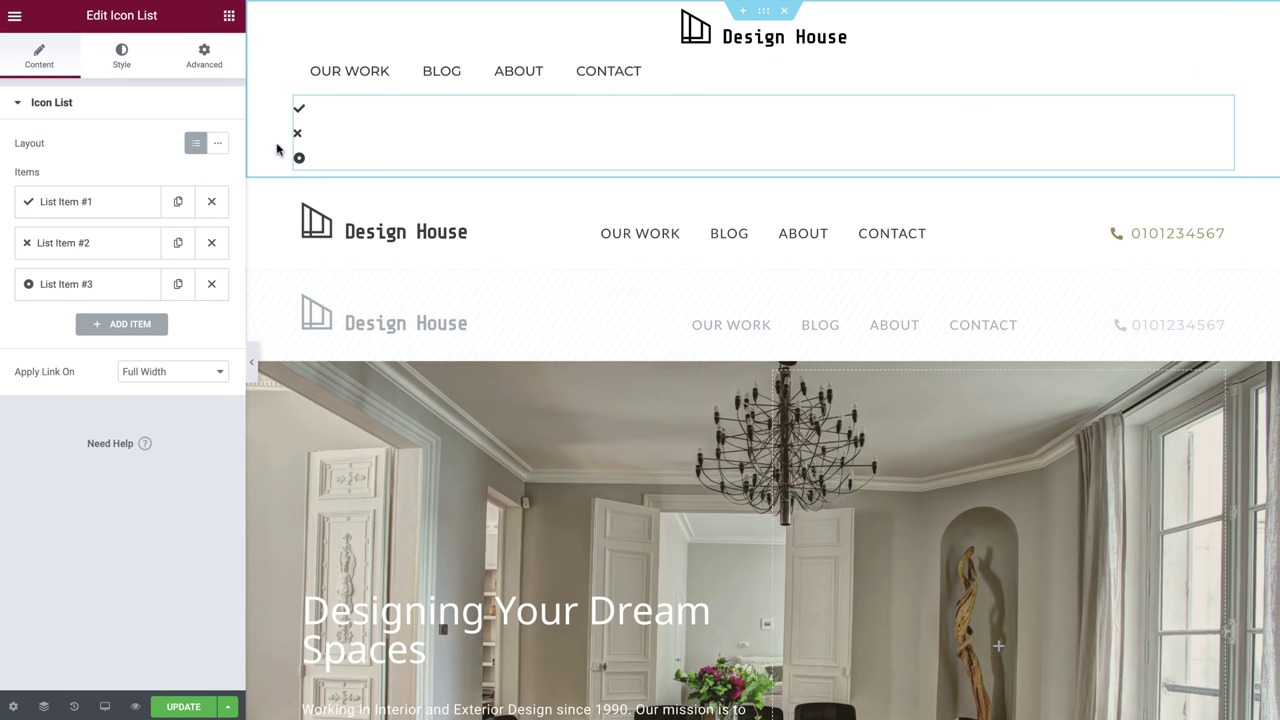
click(211, 242)
click(211, 242)
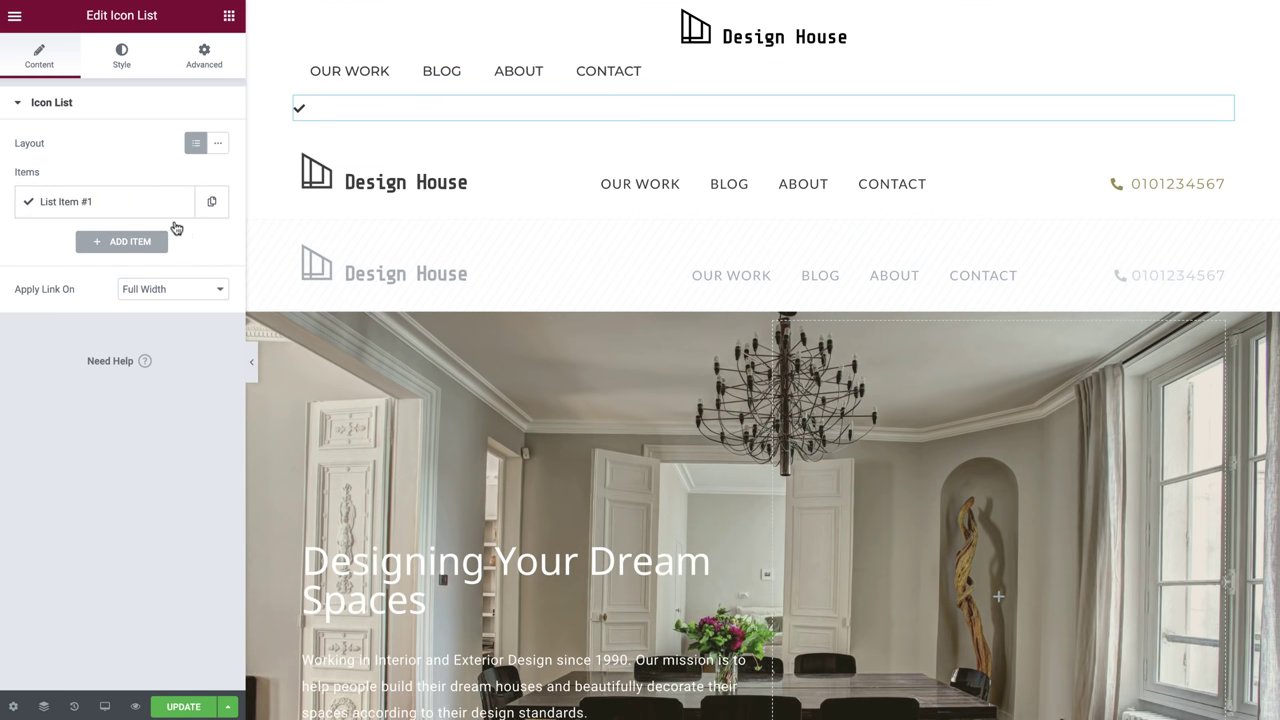
Replace the remaining icon list item's text with the business phone number.
click(150, 203)
click(133, 259)
key(ctrl+a)
key(ctrl+v)
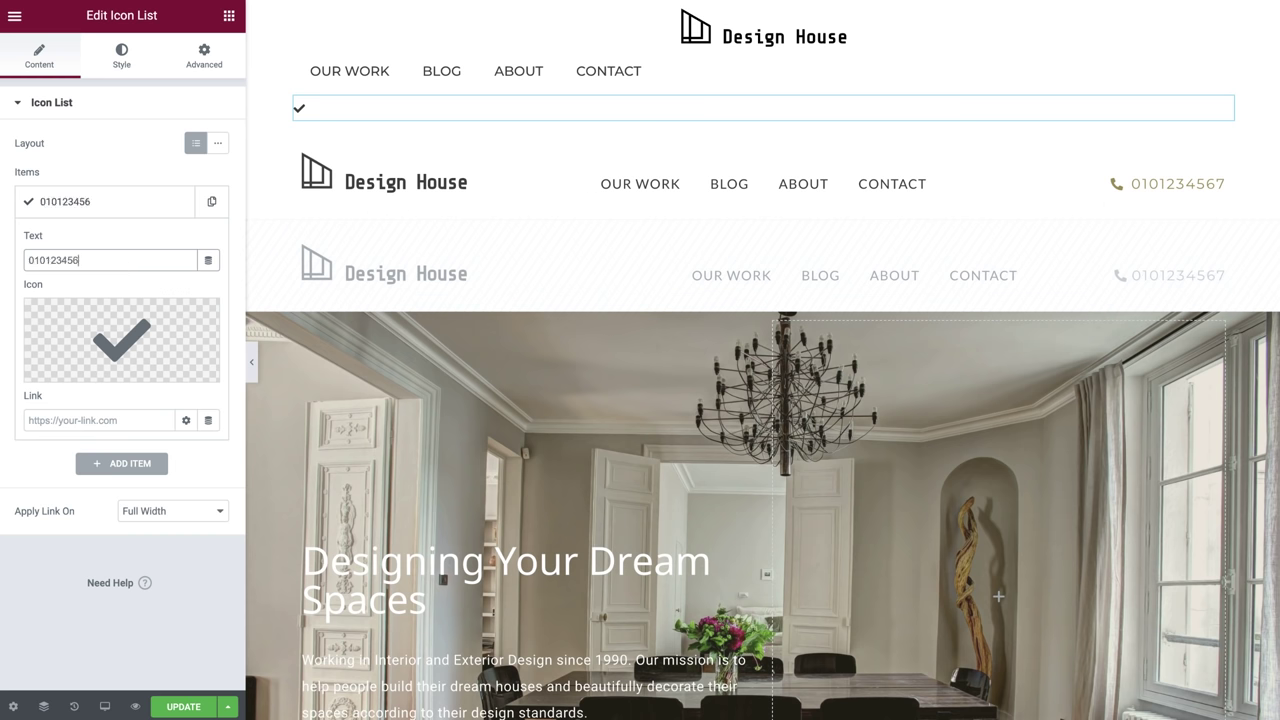
Change the list item's icon to the Phone alt icon from the icon library.
click(70, 335)
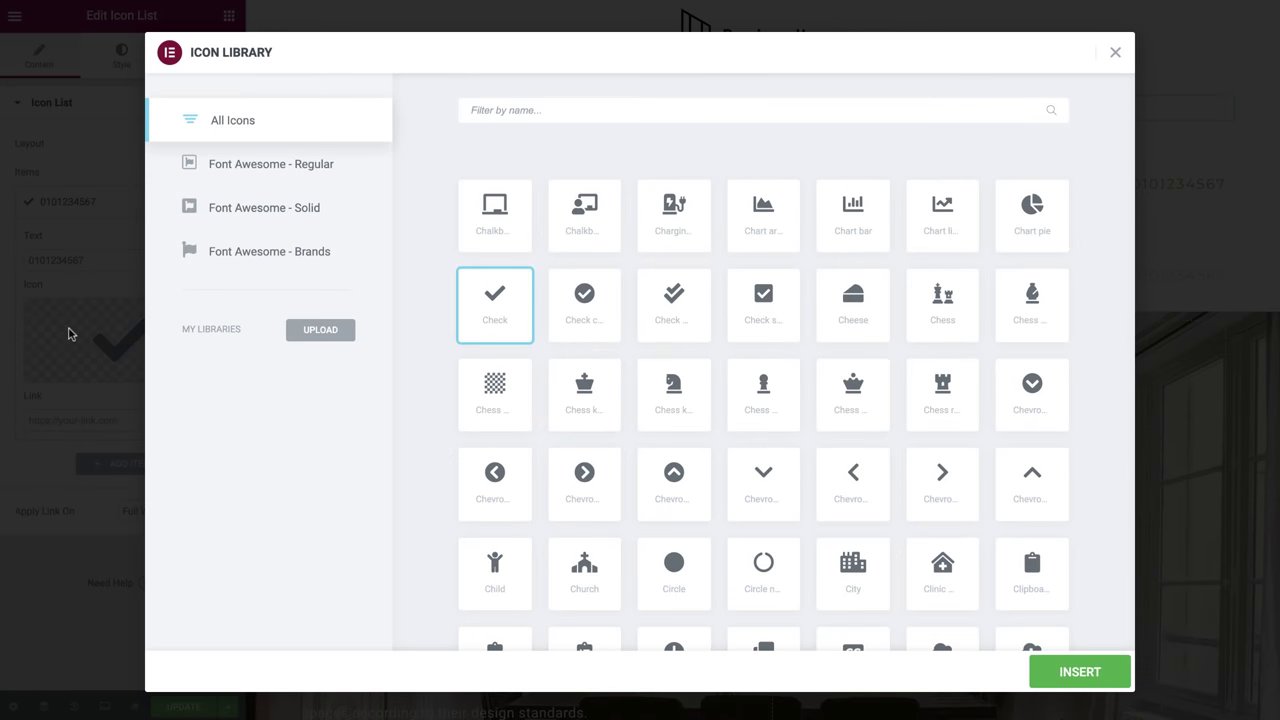
text(phone)
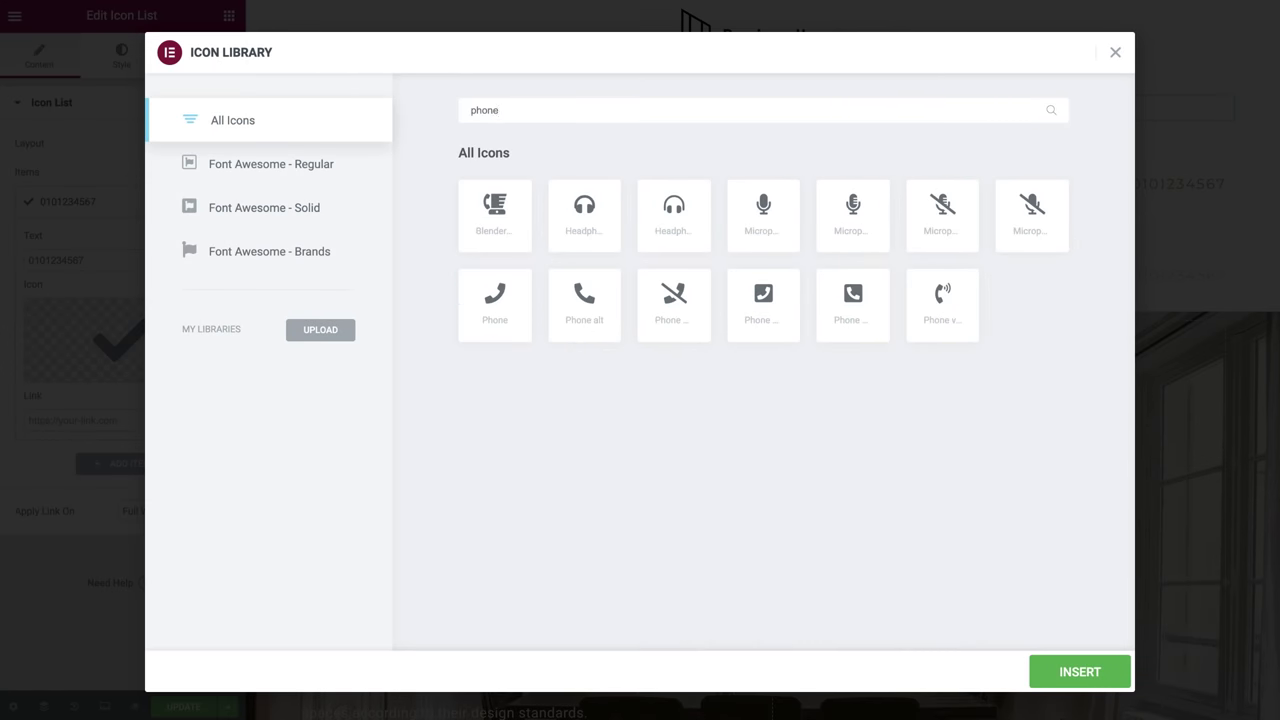
click(564, 283)
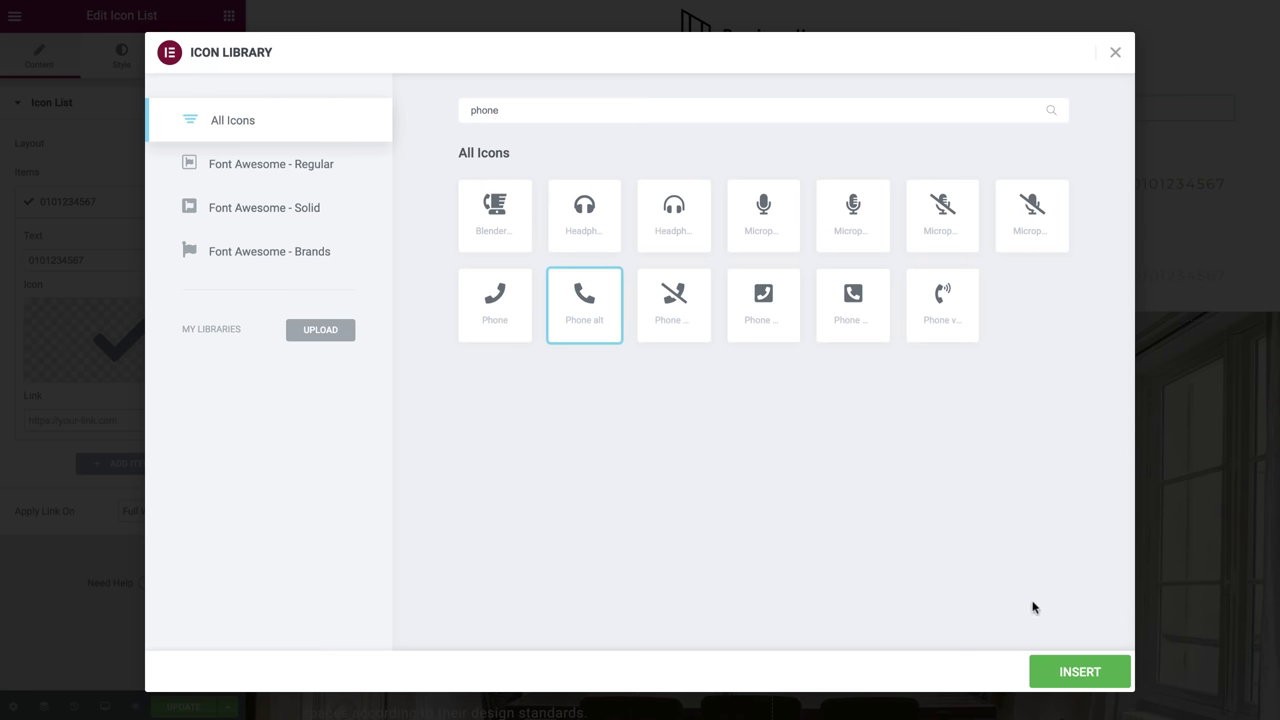
click(1086, 672)
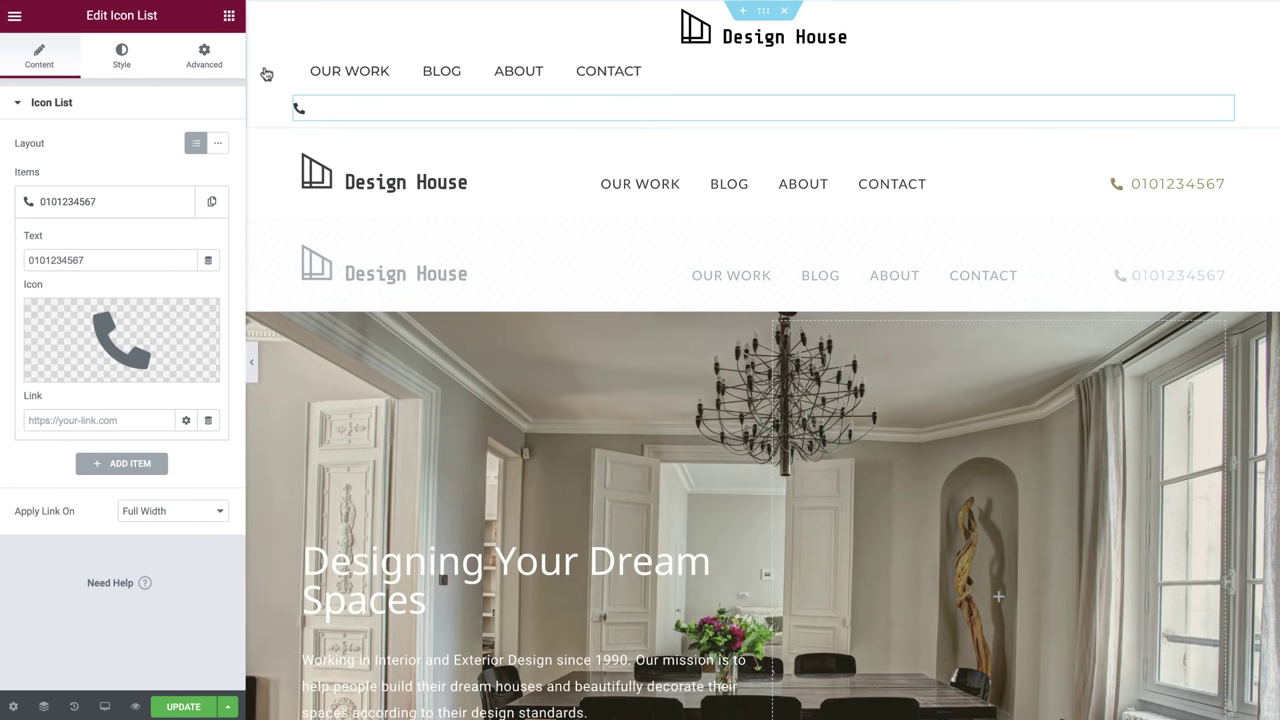
Apply the Accent global color to the icon list's phone icon.
click(140, 55)
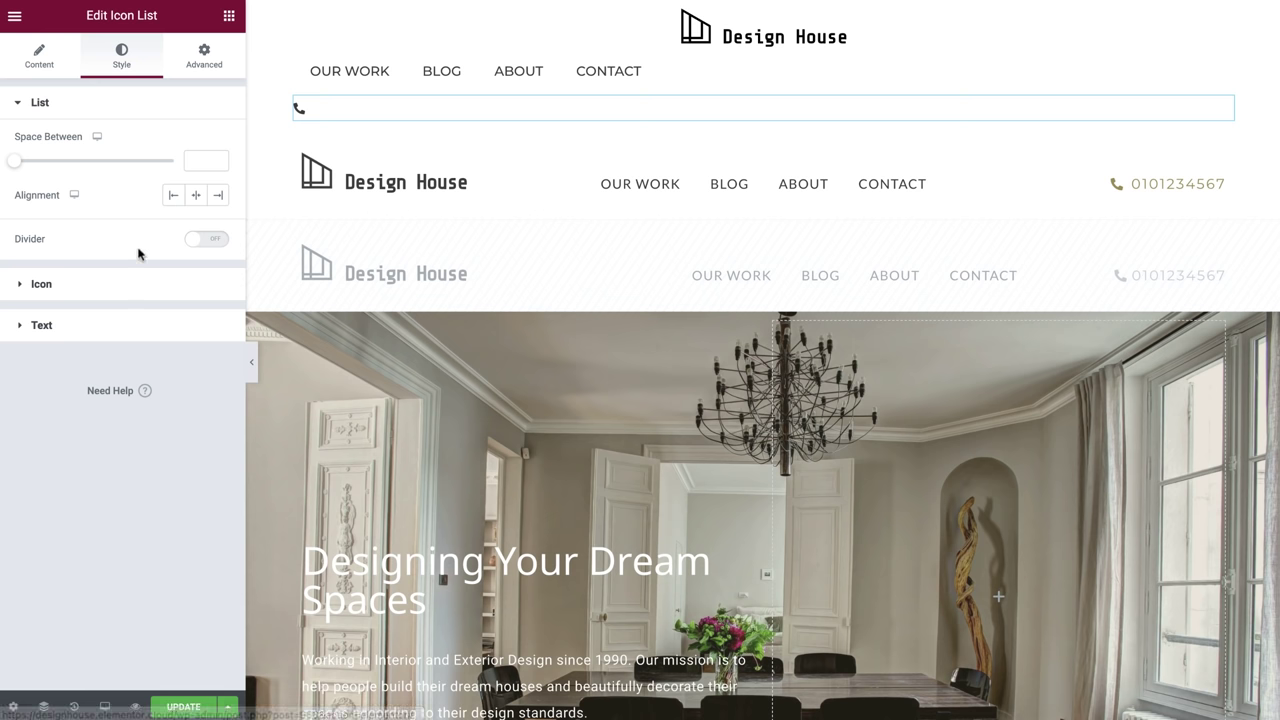
click(133, 283)
click(192, 186)
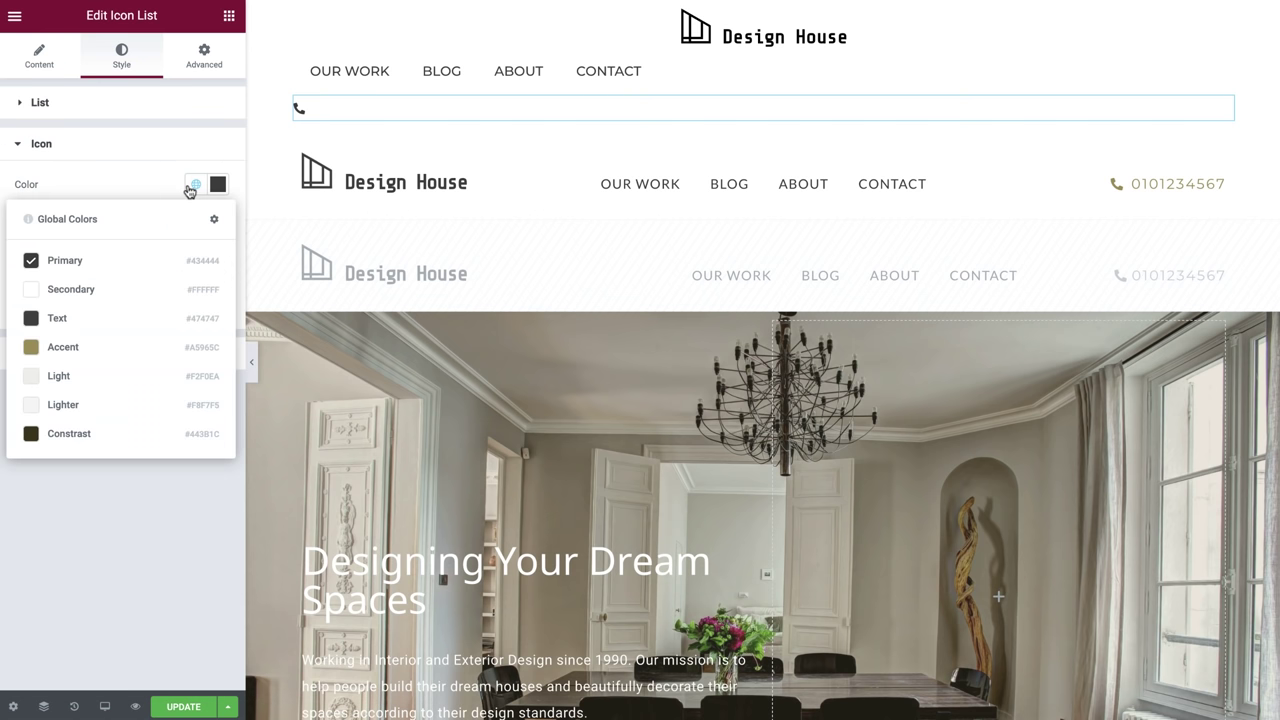
click(103, 346)
Apply the Accent global color and the NUMERIC global font to the icon list's text.
click(103, 348)
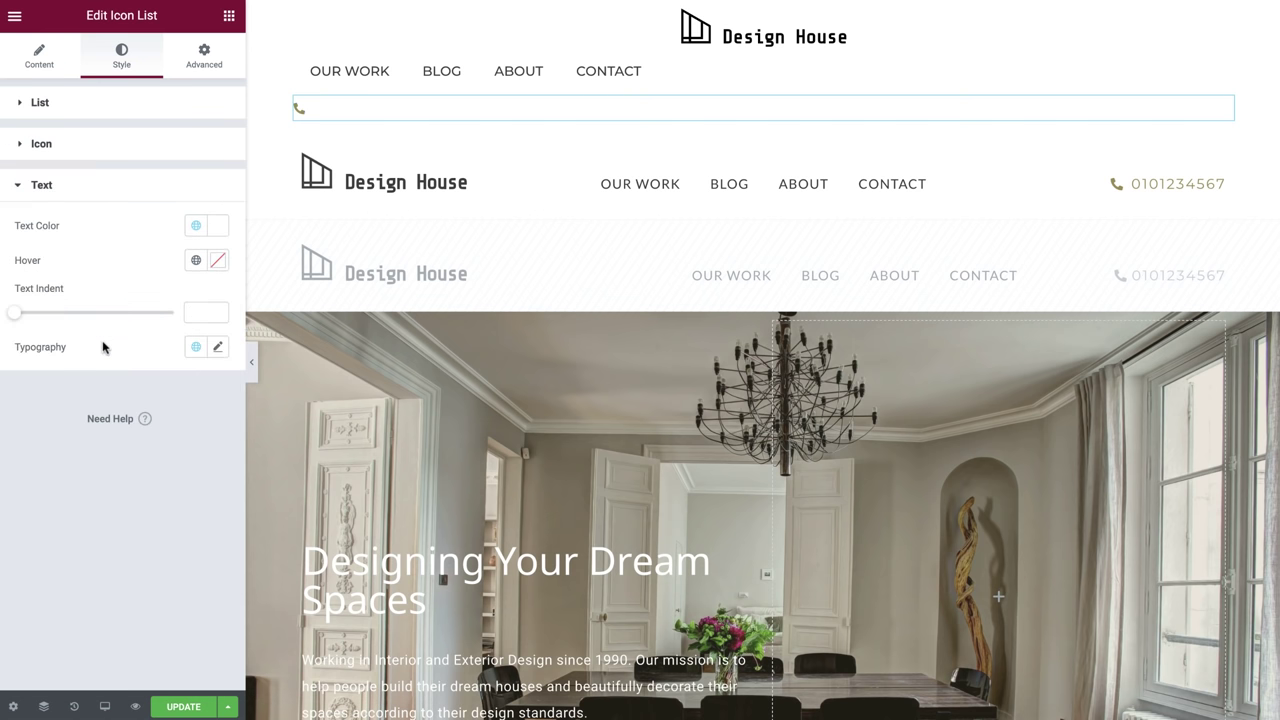
click(190, 229)
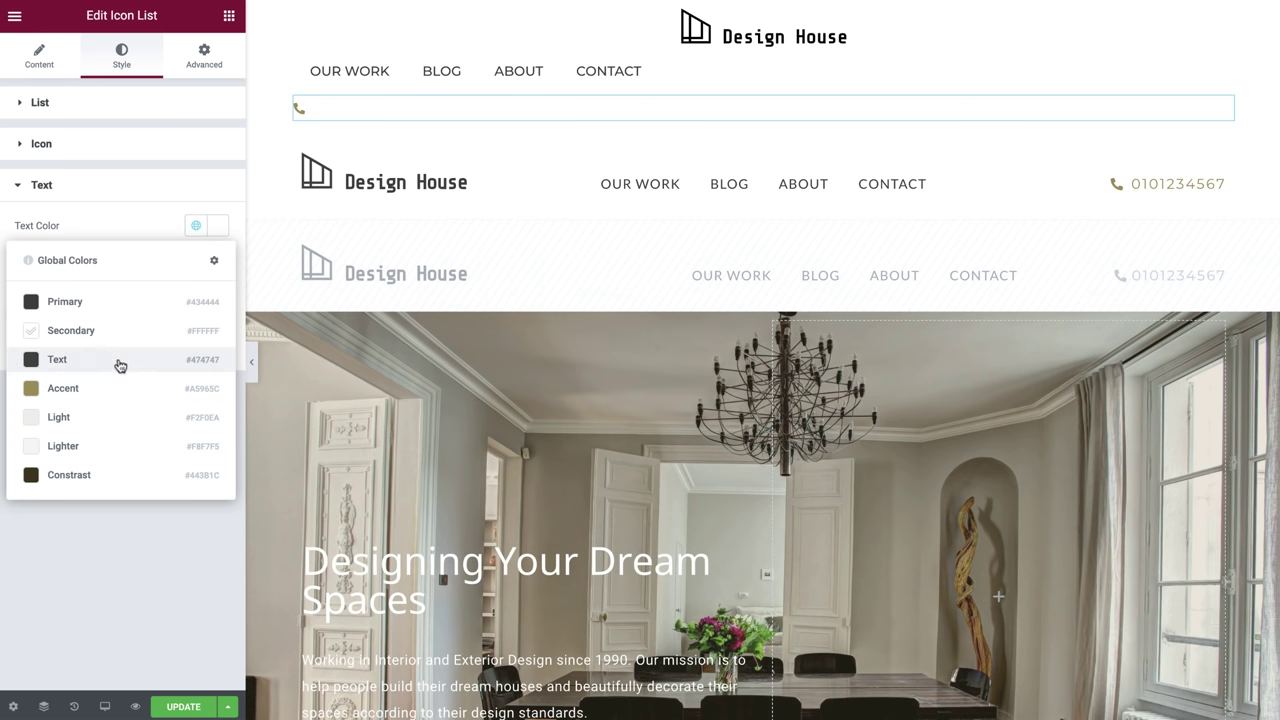
click(109, 387)
click(194, 348)
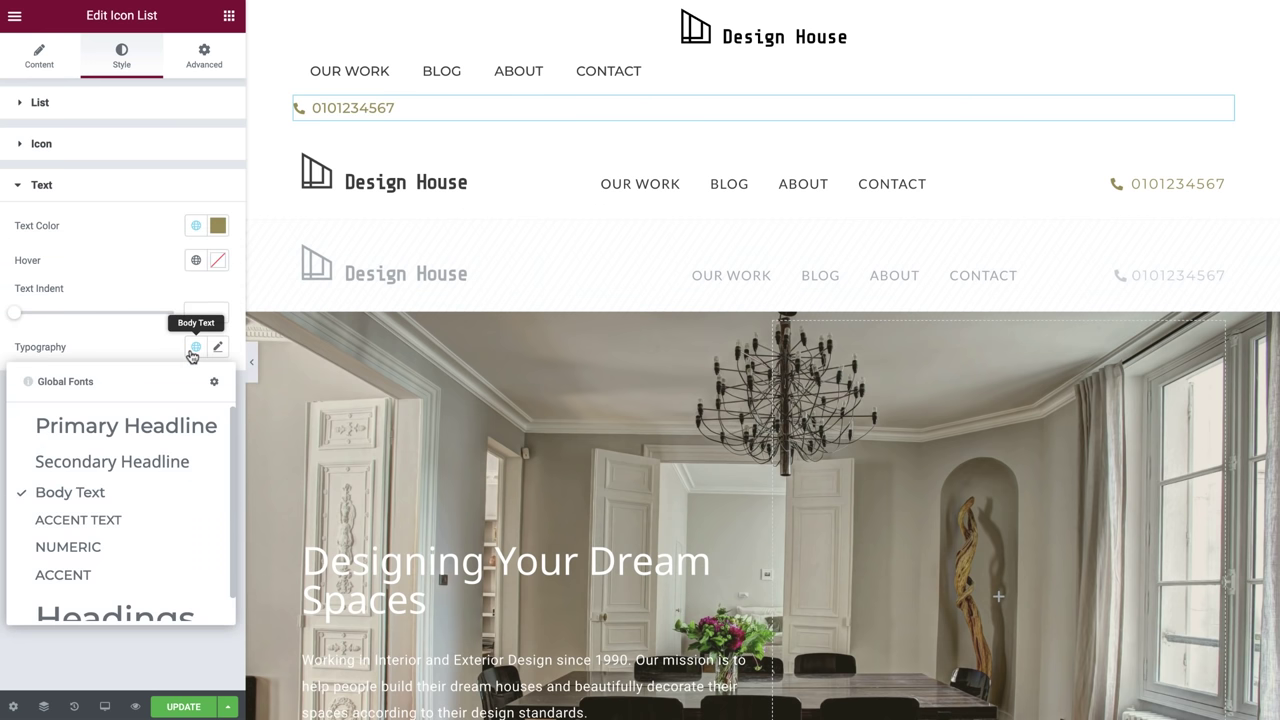
click(97, 548)
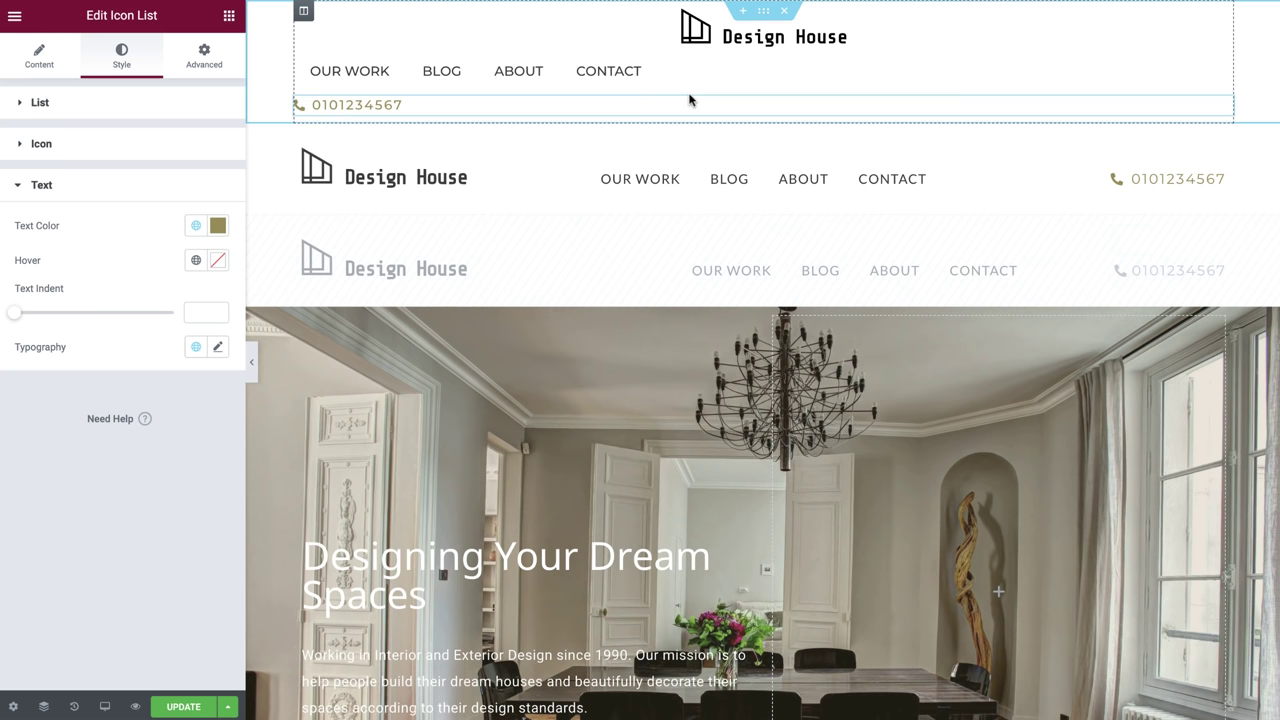
Set the new site logo's positioning width to Inline (auto).
click(727, 40)
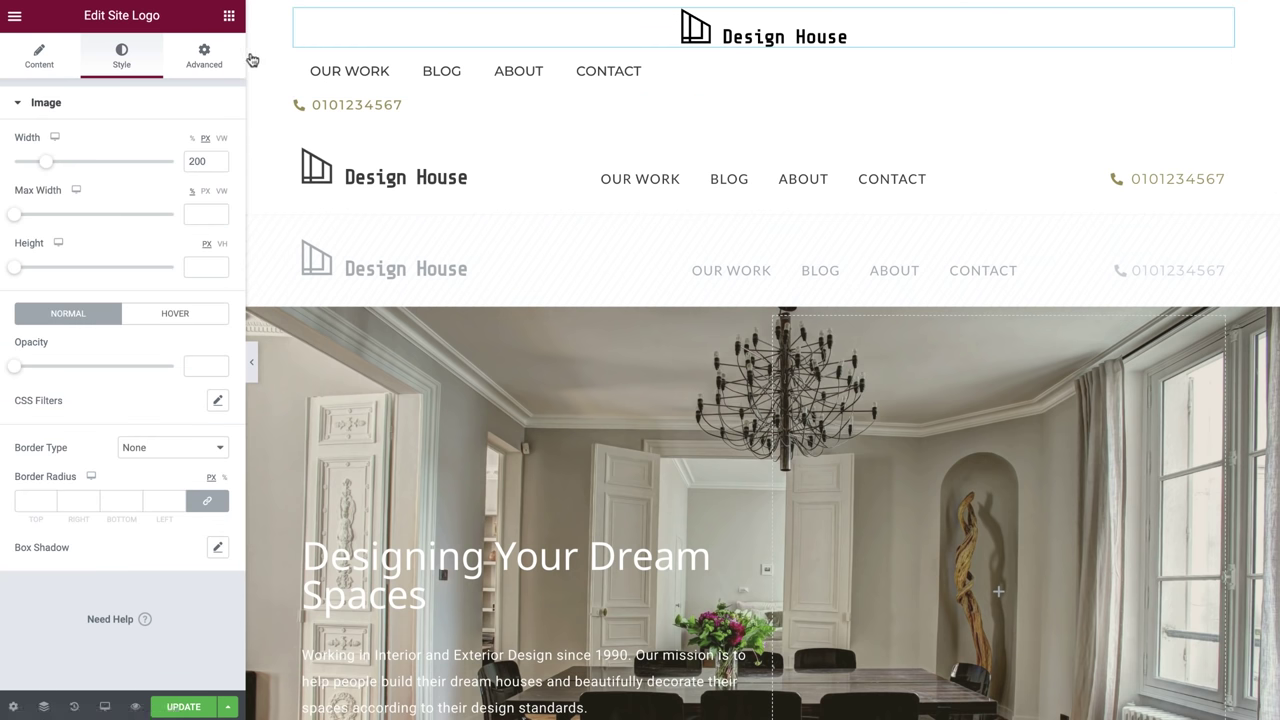
click(218, 64)
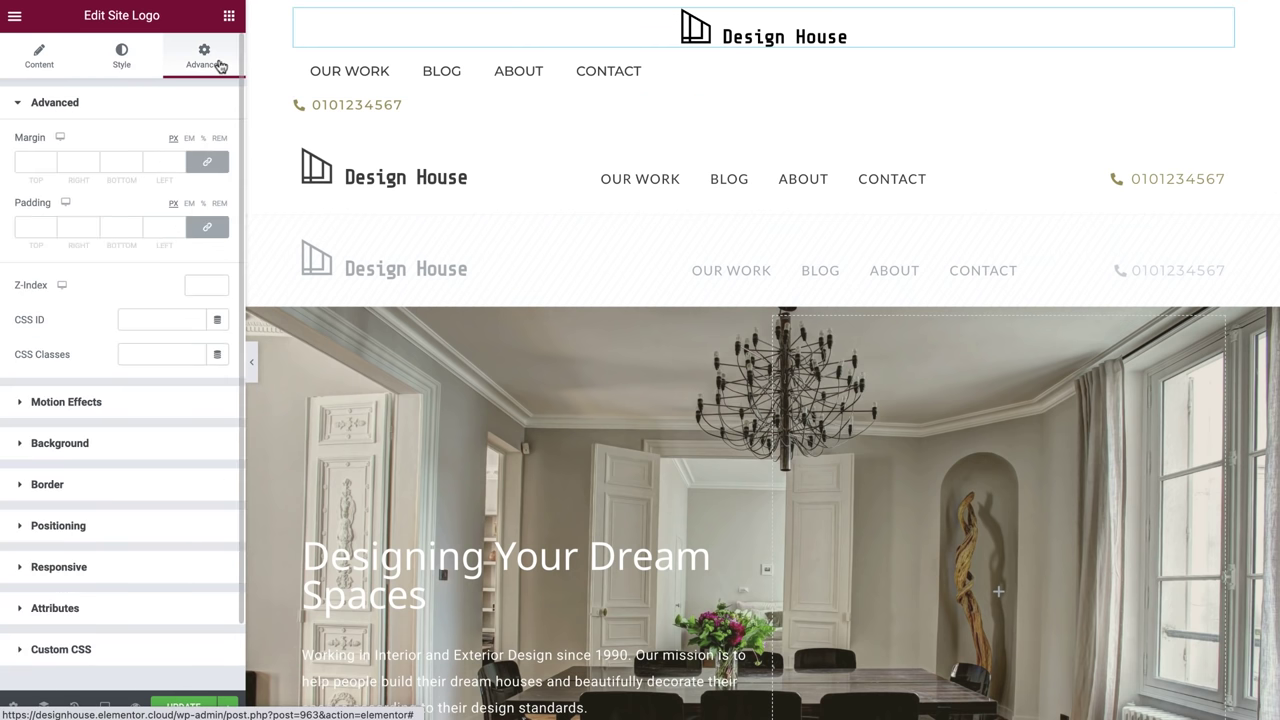
click(143, 530)
click(172, 308)
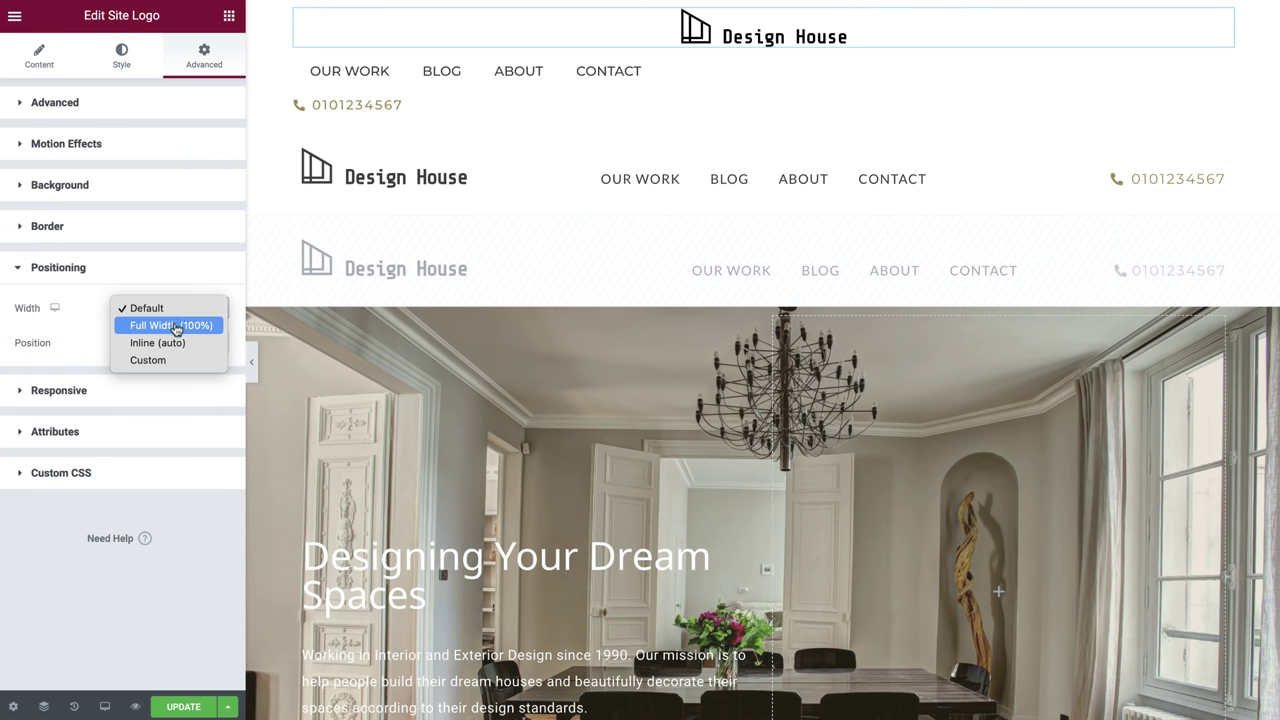
click(172, 348)
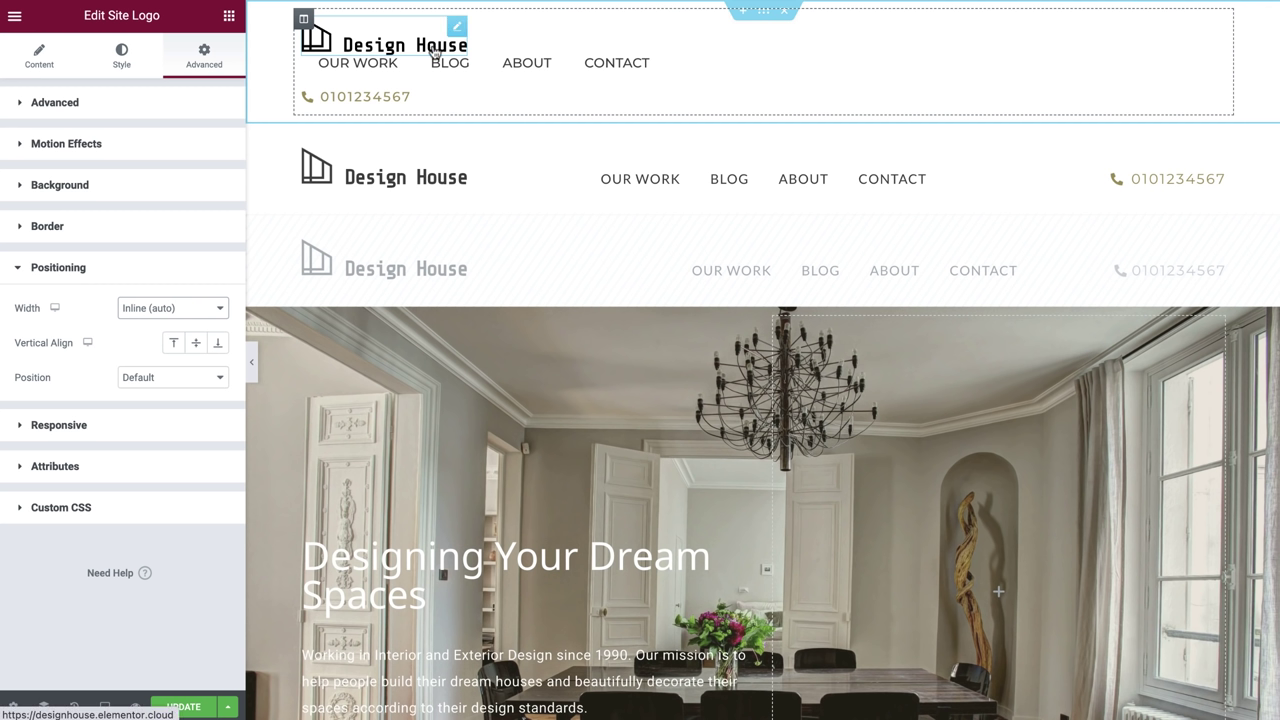
Set the new nav menu's positioning width to Inline (auto).
click(478, 65)
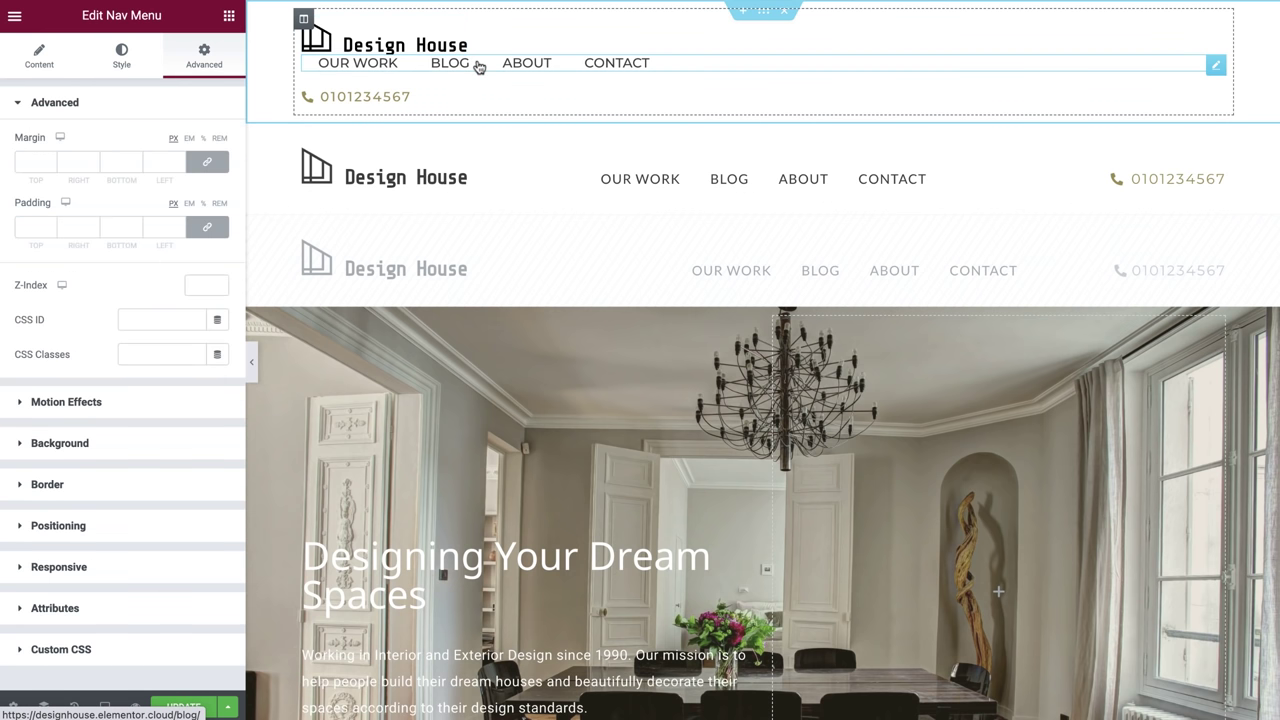
click(152, 530)
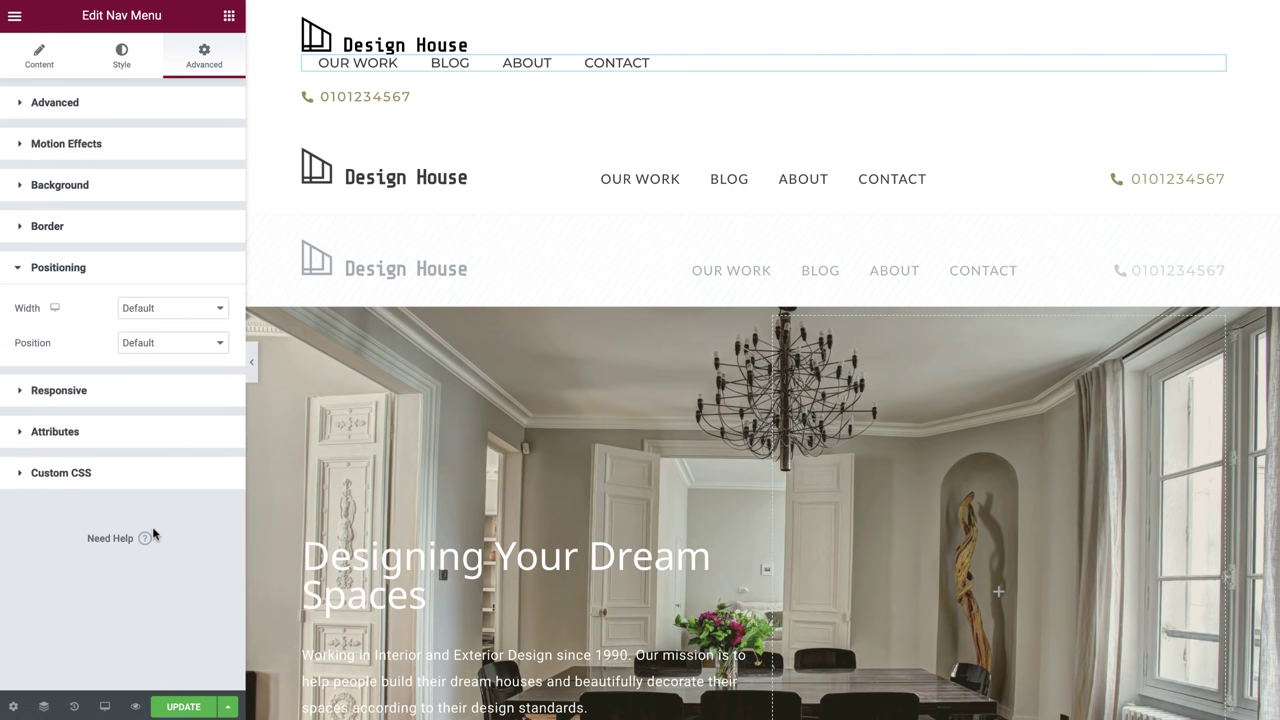
click(189, 312)
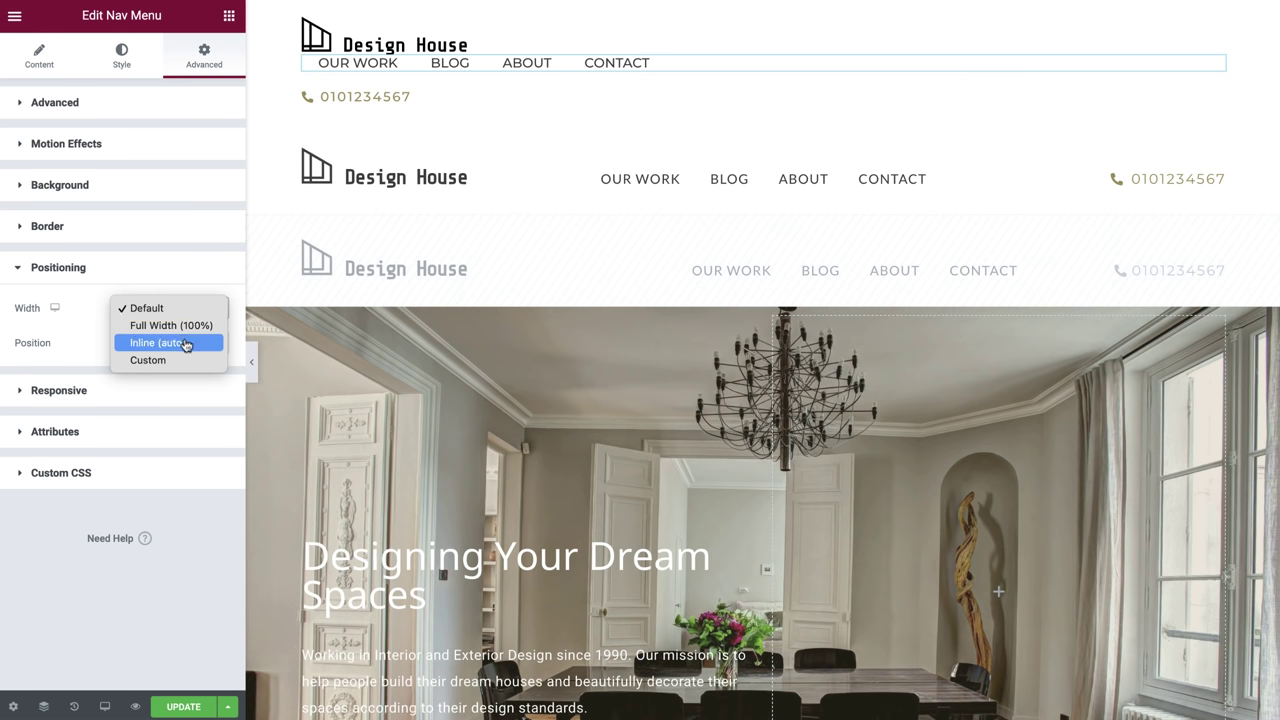
click(185, 344)
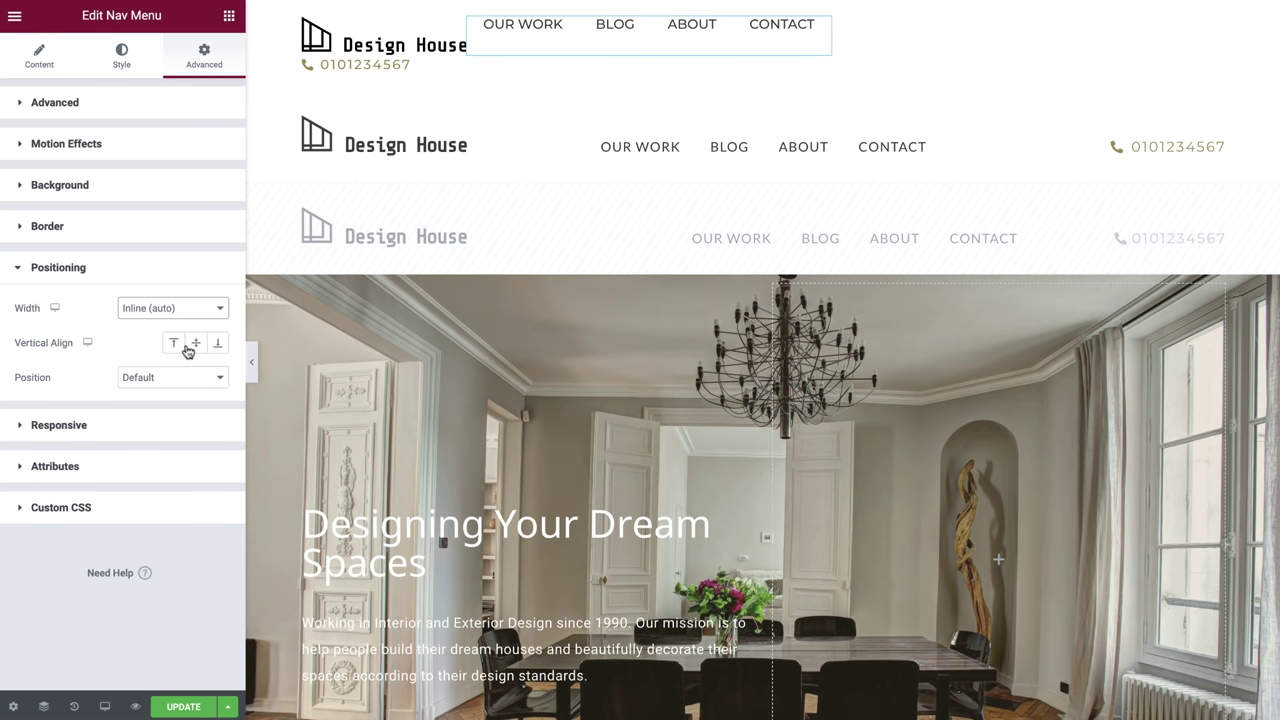
Set the phone icon list's positioning width to Inline (auto).
click(334, 66)
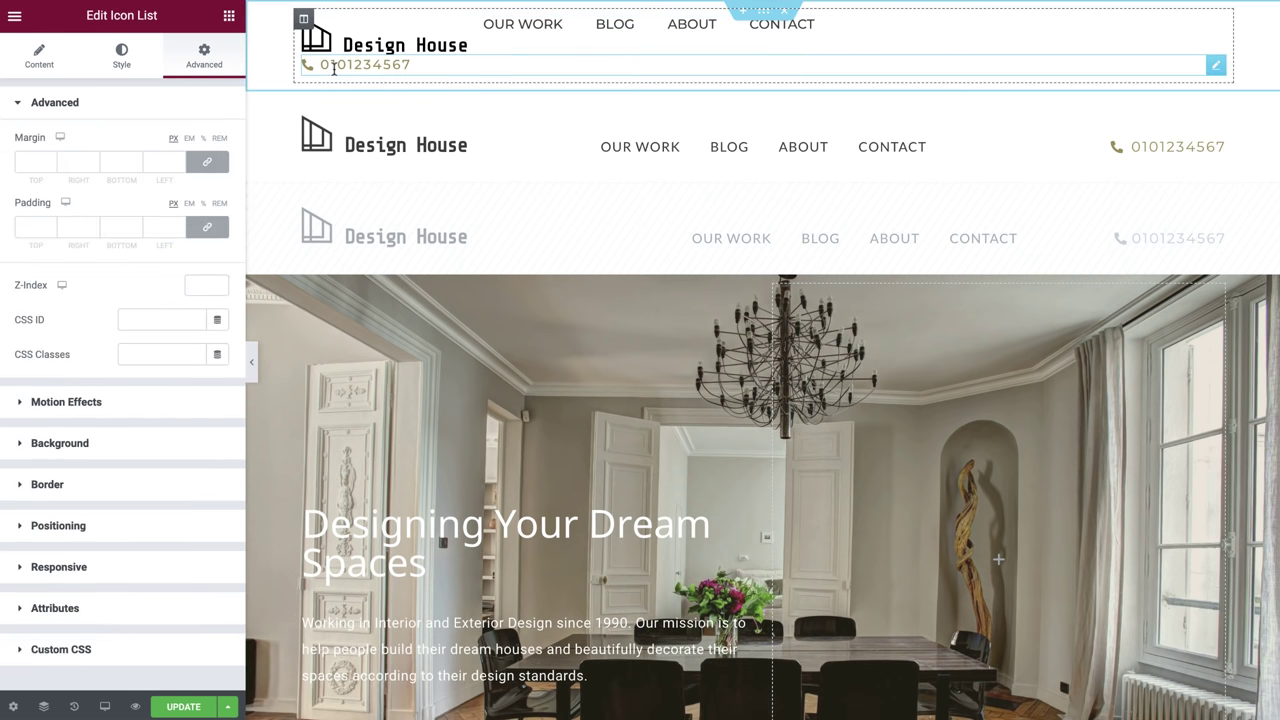
click(72, 526)
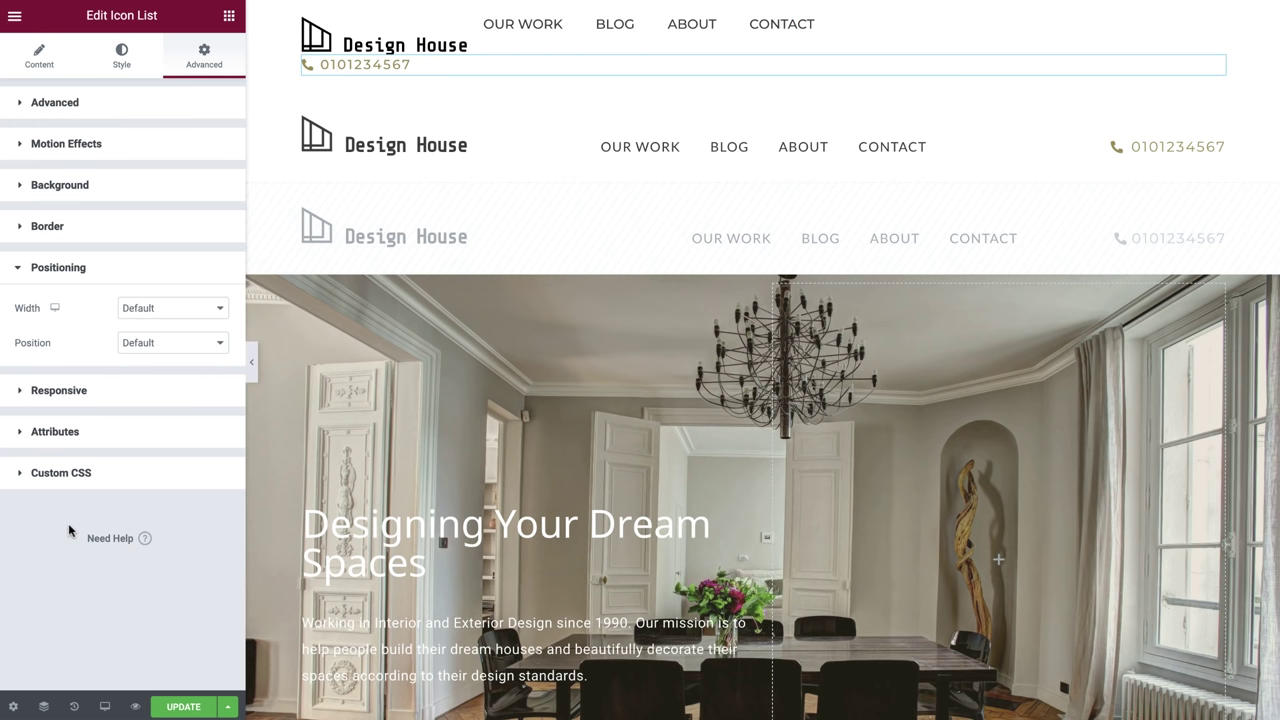
click(186, 318)
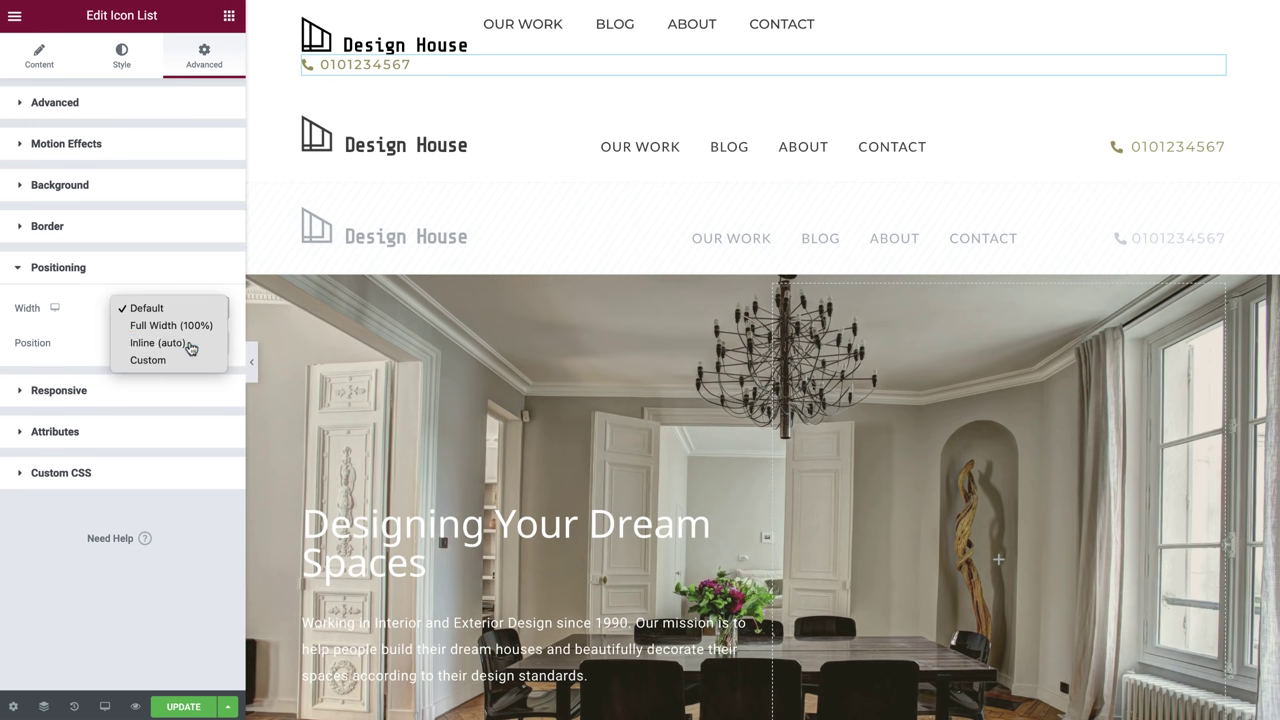
click(157, 343)
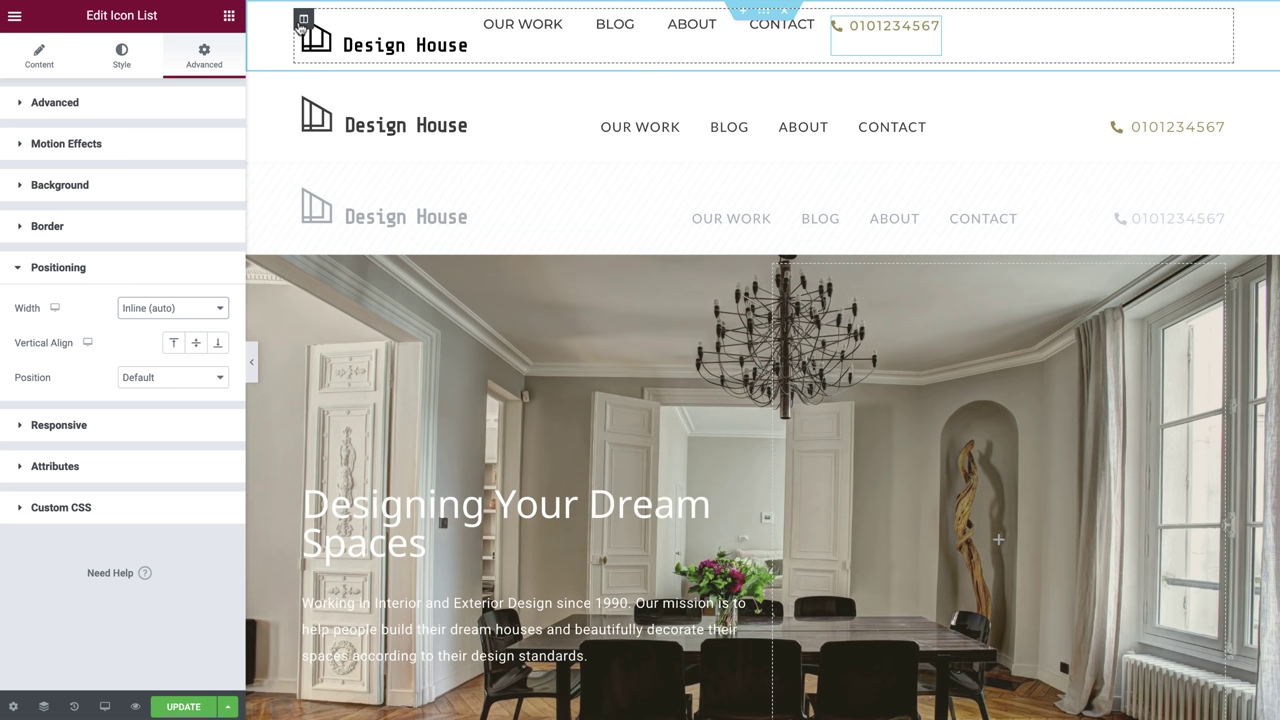
Align the new header's column vertically to Bottom and horizontally to Space Between.
click(301, 22)
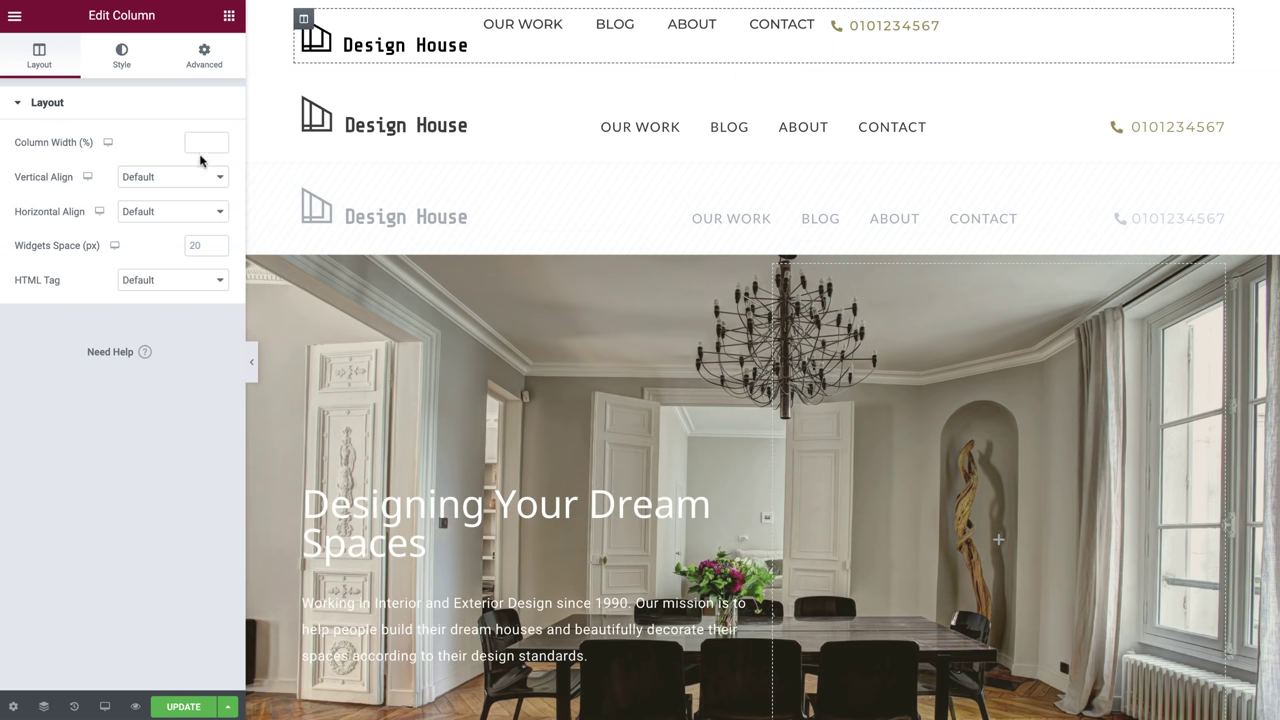
click(184, 180)
click(170, 230)
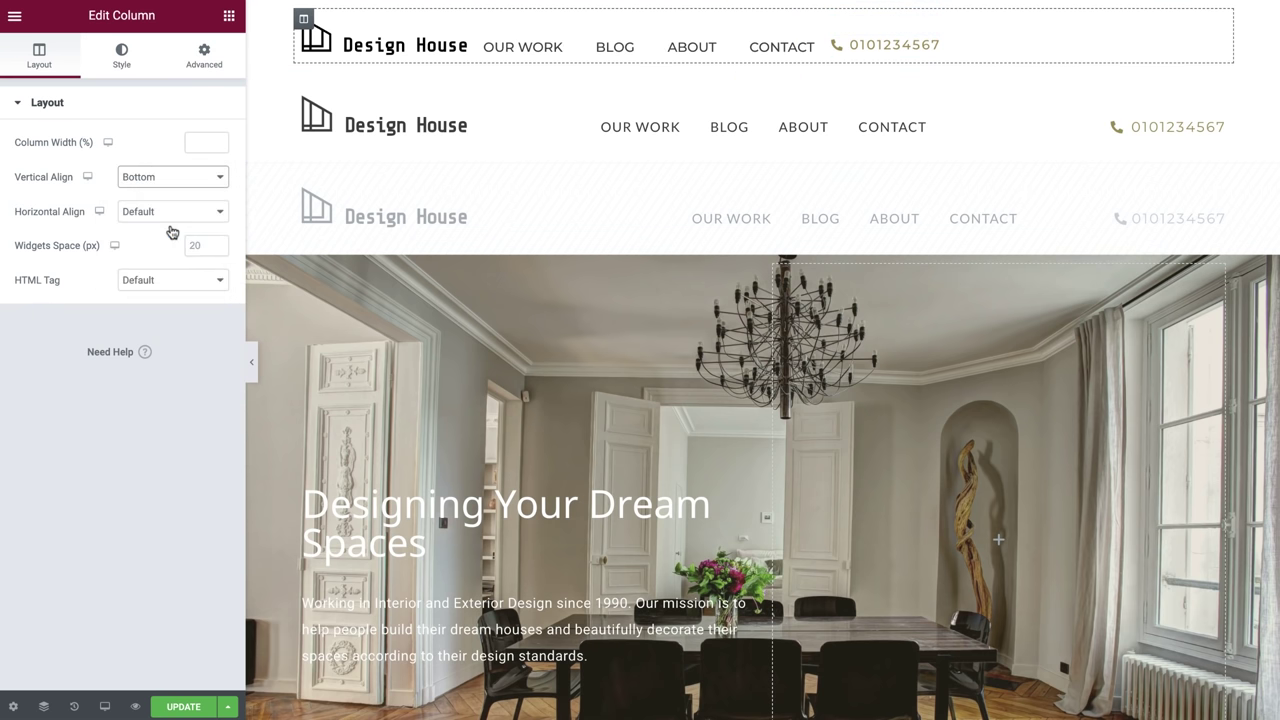
click(171, 221)
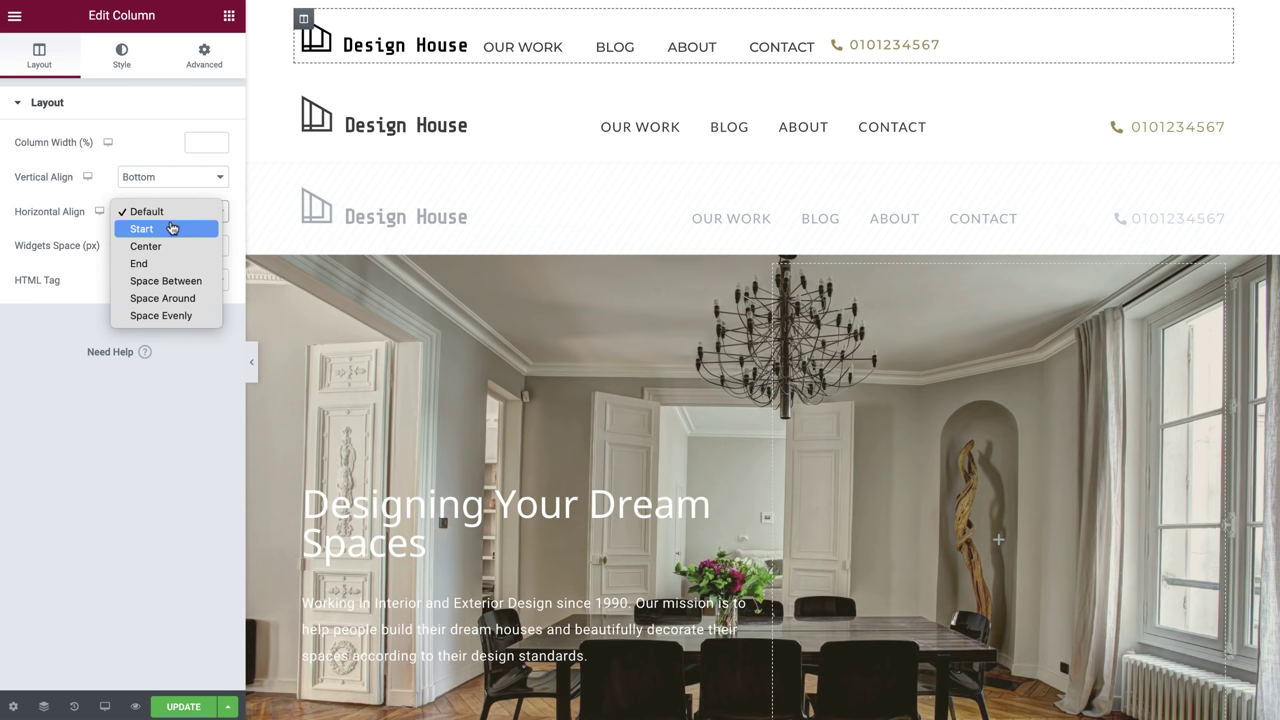
click(172, 281)
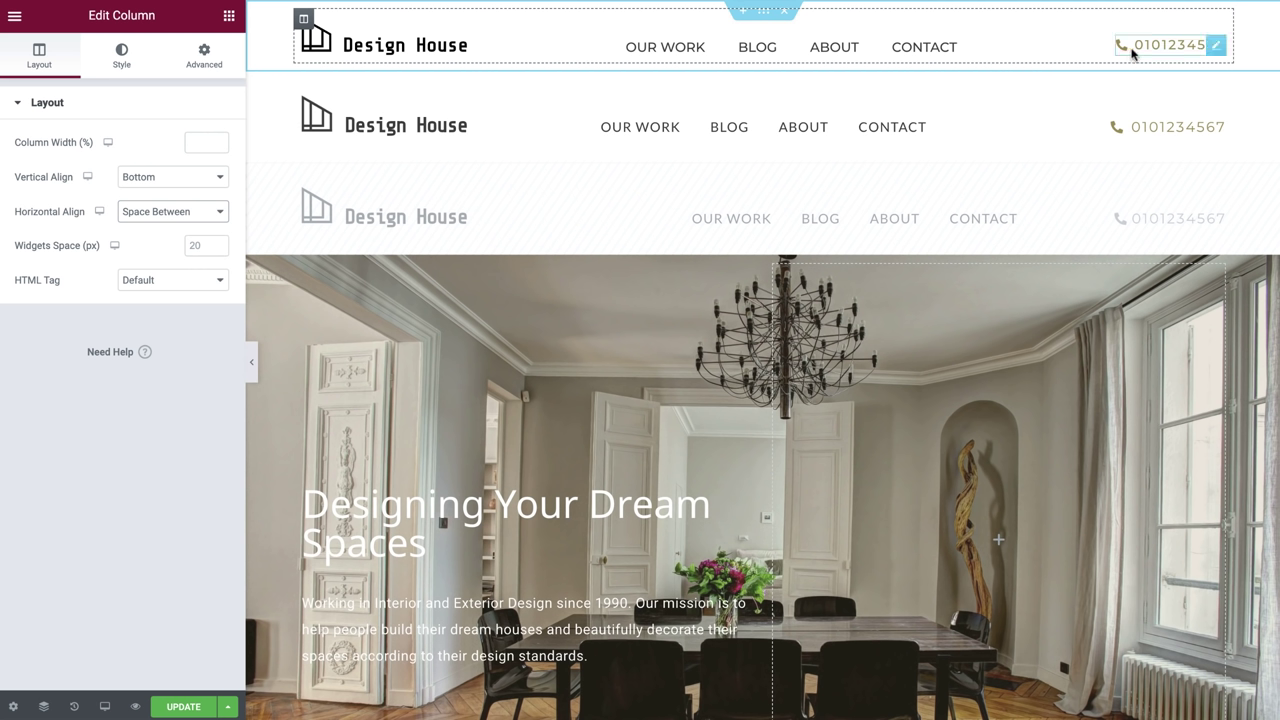
Unlink the new nav menu's margin values and set its left margin to -60 px.
click(772, 58)
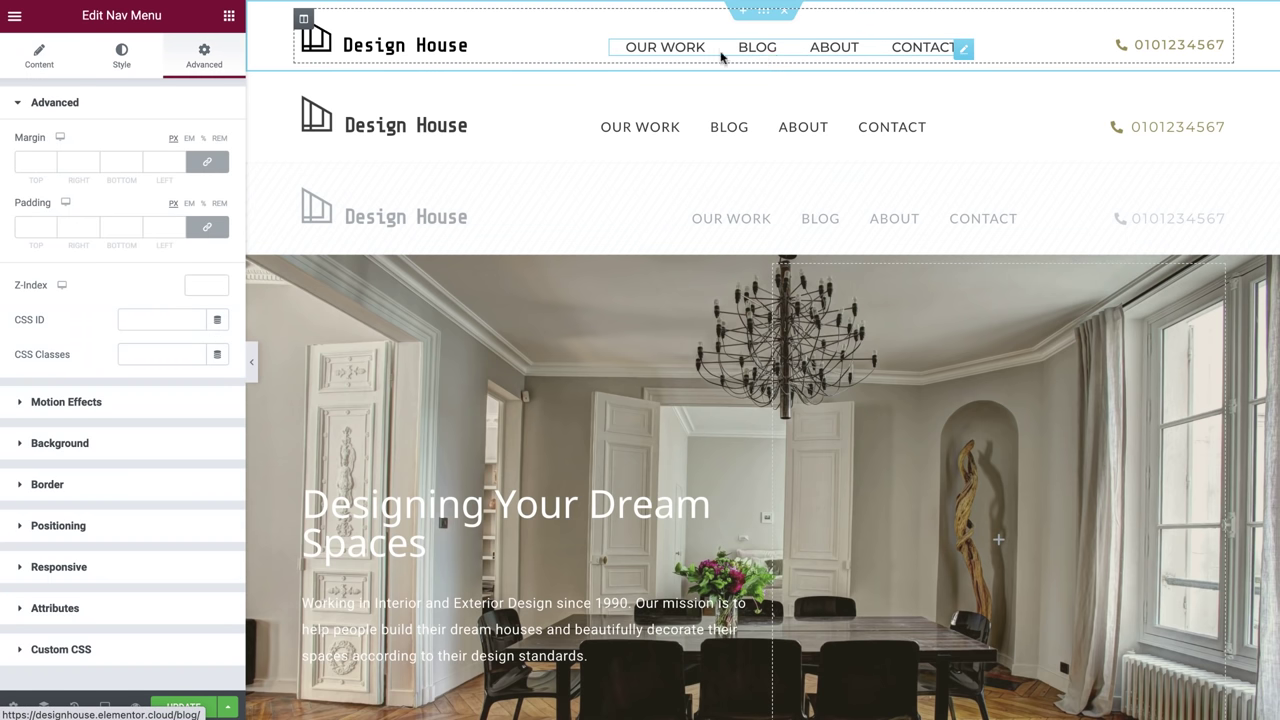
click(210, 166)
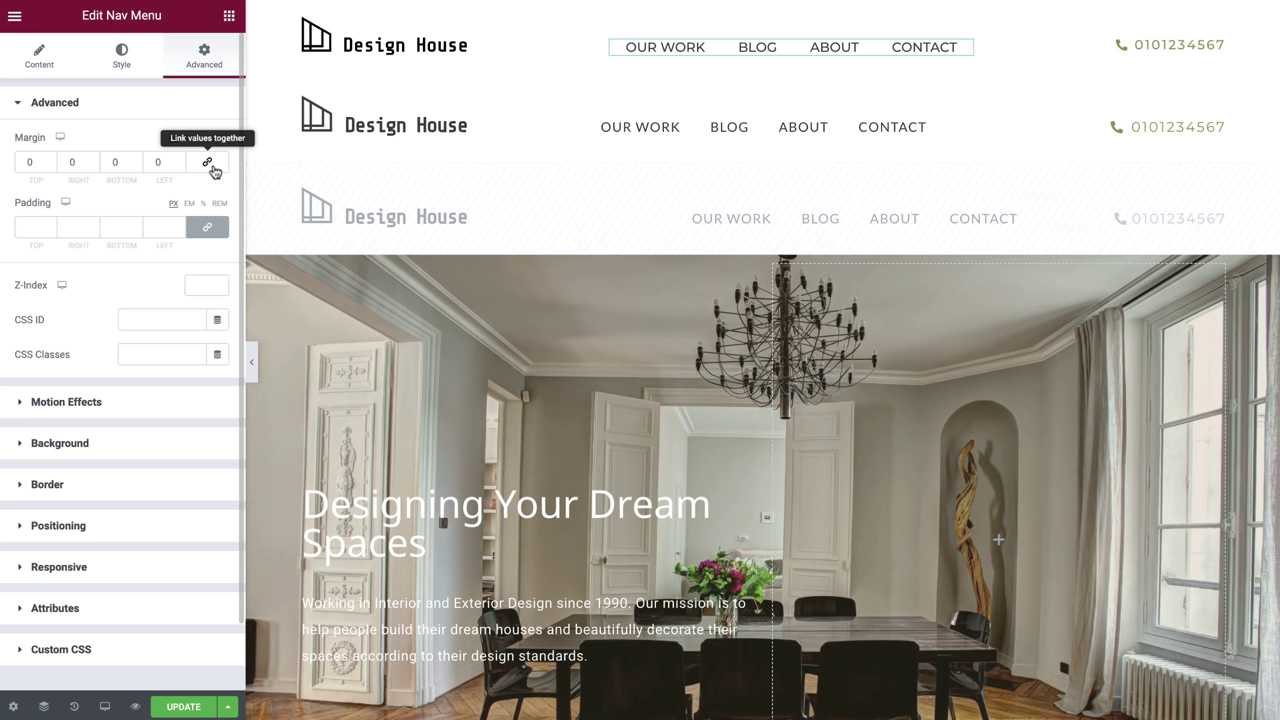
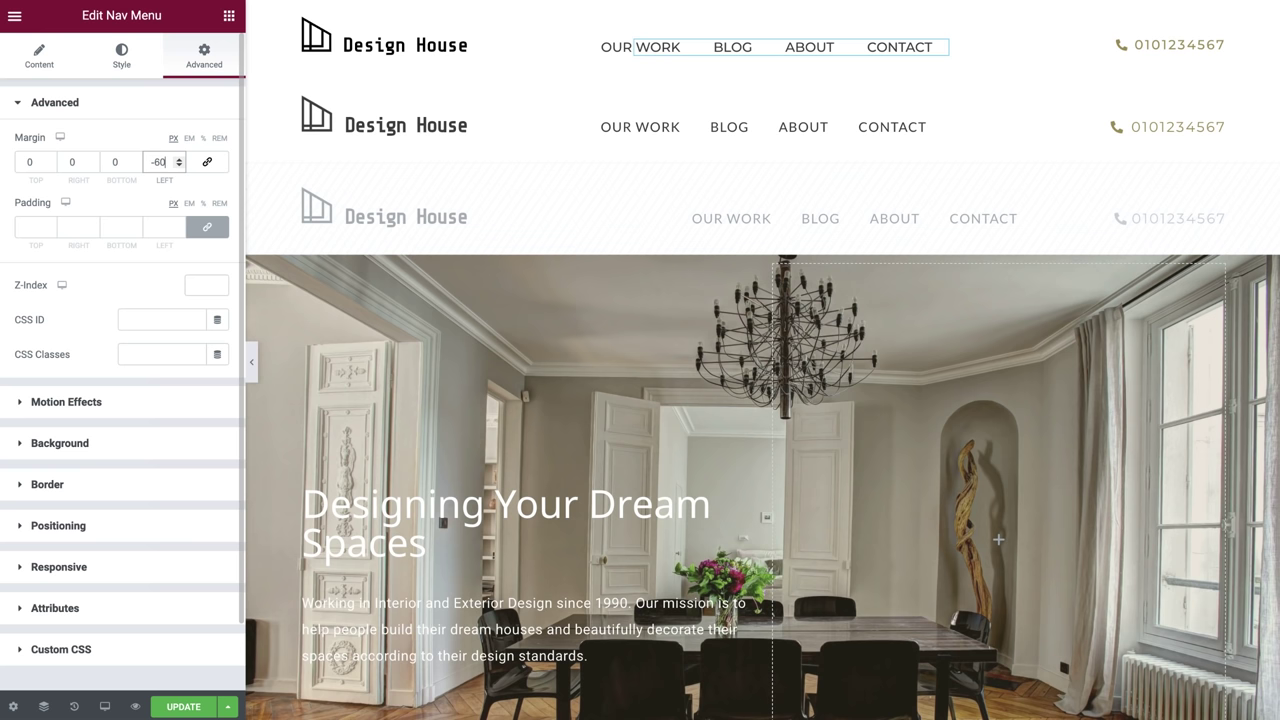
Switch the page editor to the tablet responsive view.
click(108, 706)
click(125, 646)
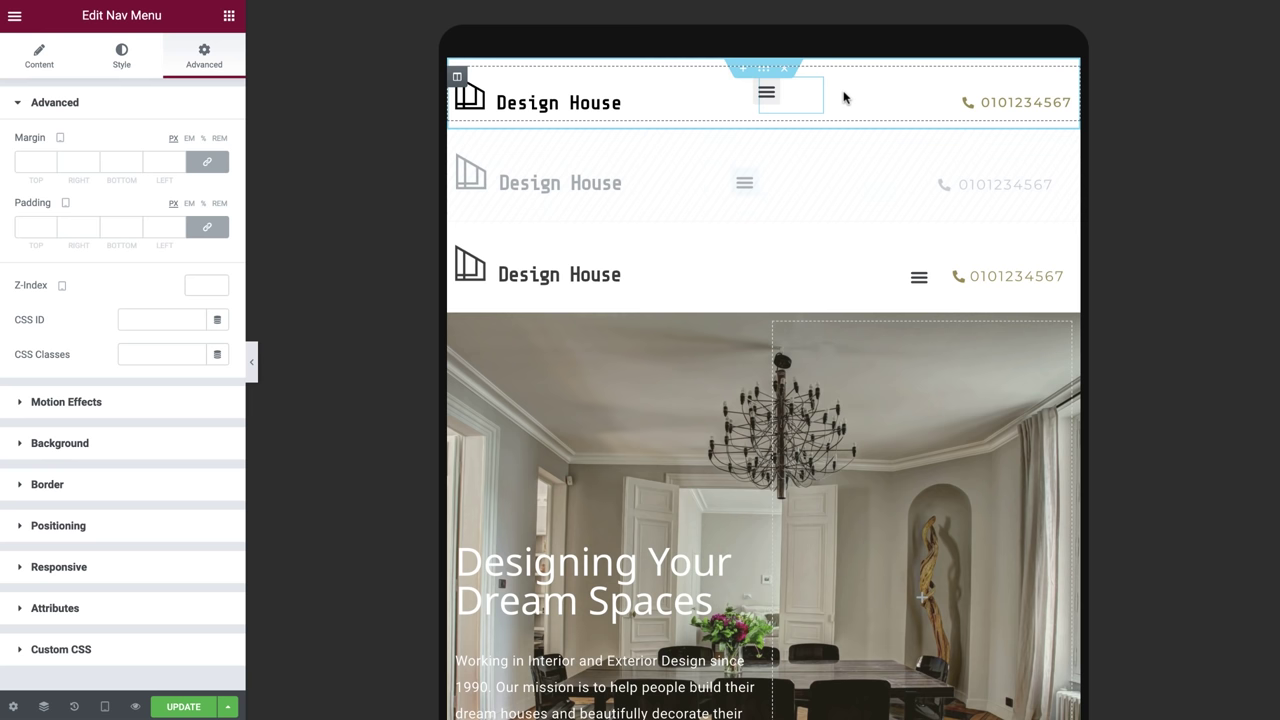
Set the new nav menu's positioning width to Custom at 48% for the tablet view.
mouse_move(813, 99)
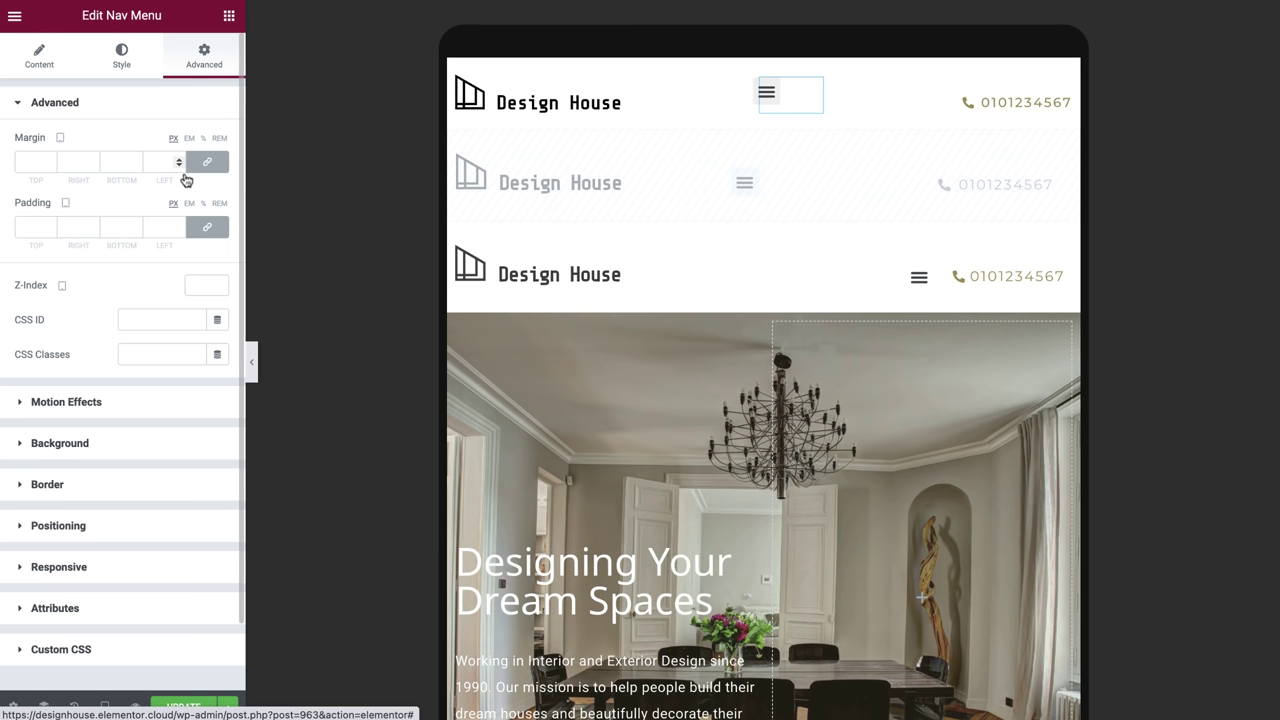
click(119, 538)
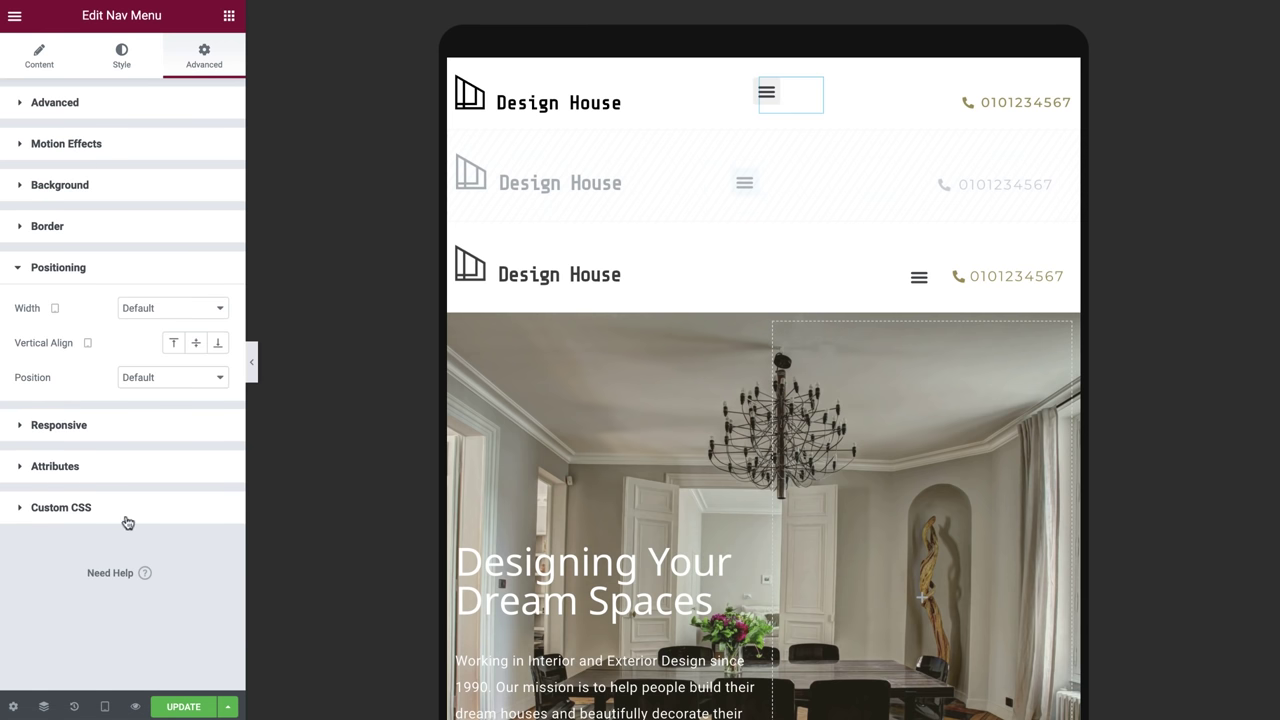
click(193, 316)
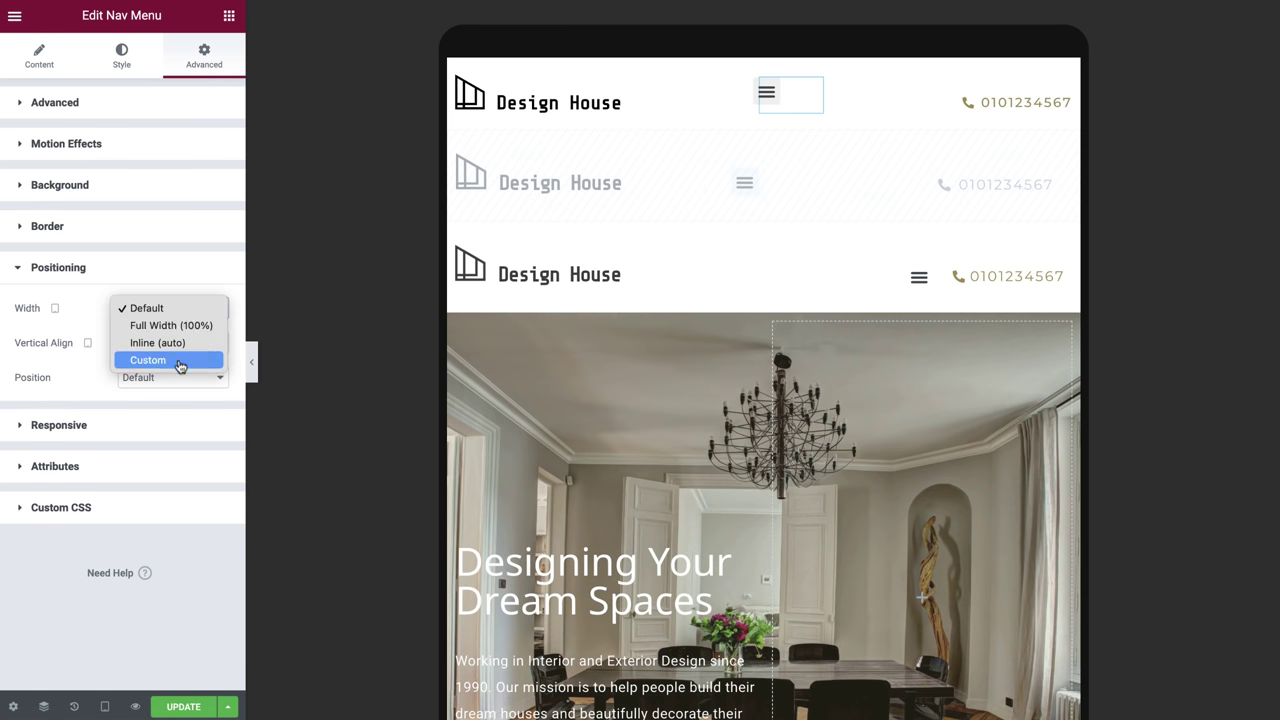
click(177, 361)
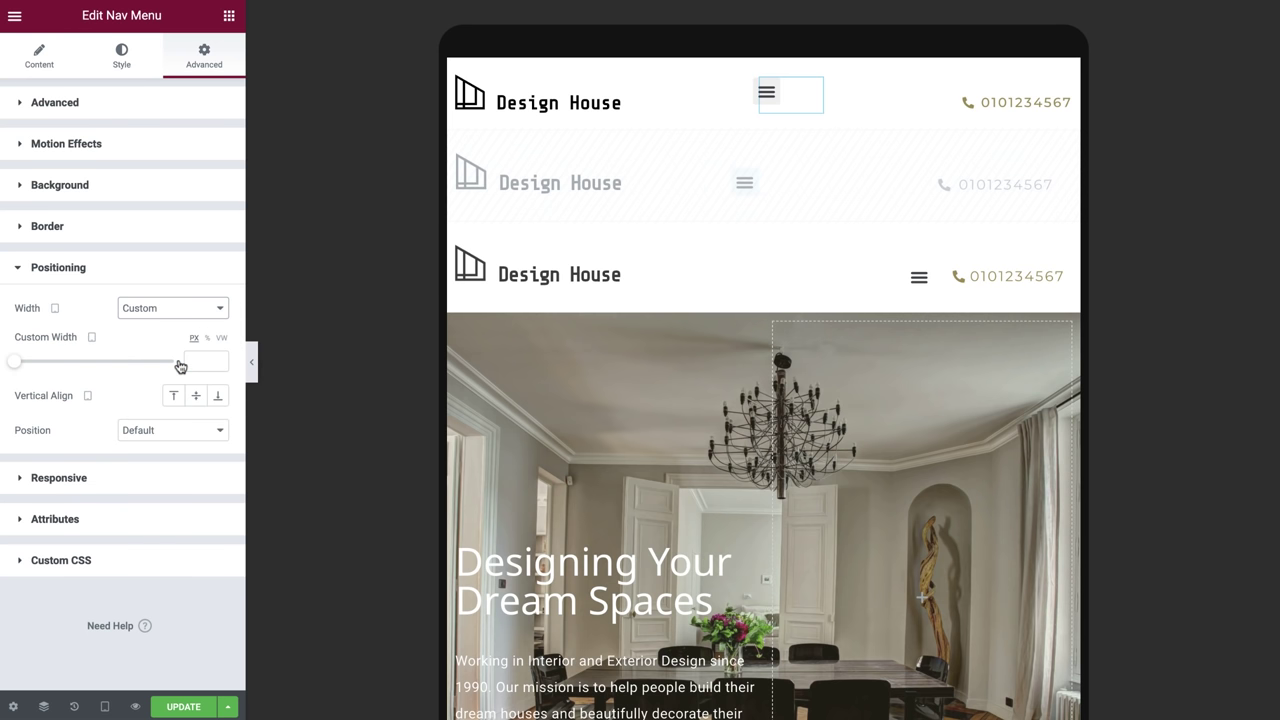
click(207, 338)
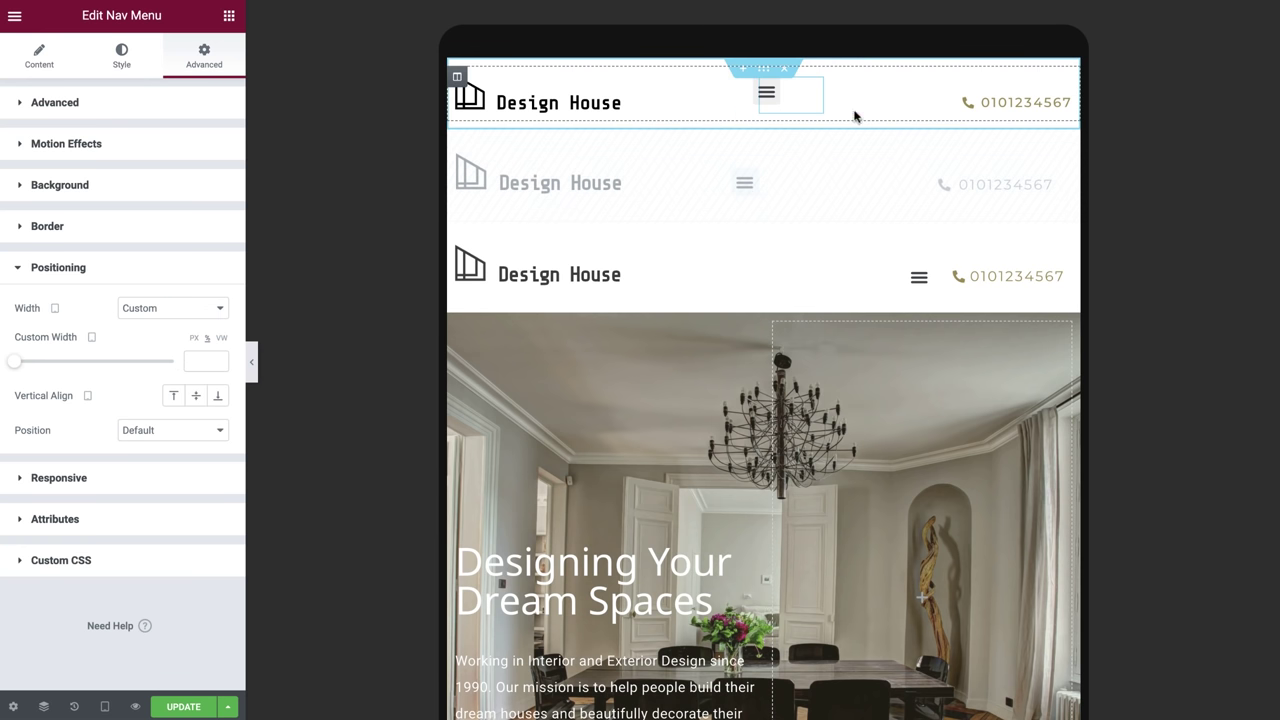
click(206, 361)
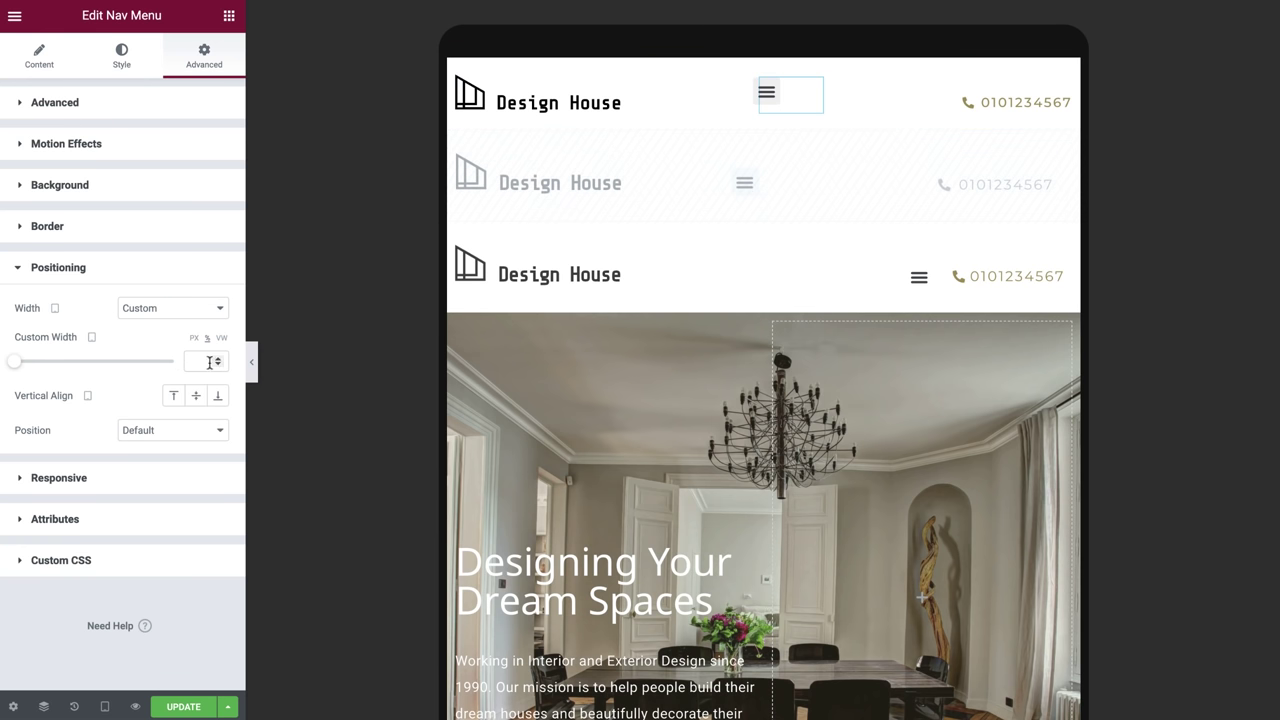
text(48)
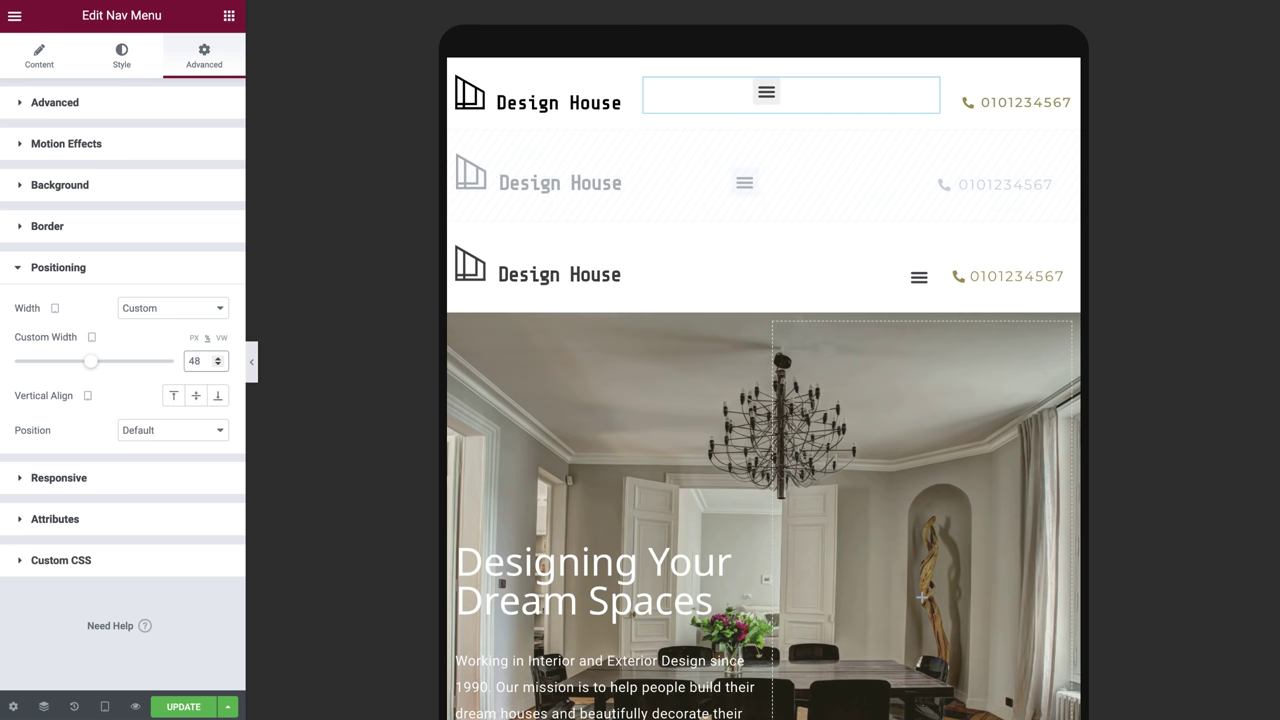
Align the nav menu's hamburger toggle to the right and enable the full-width mobile dropdown.
click(40, 57)
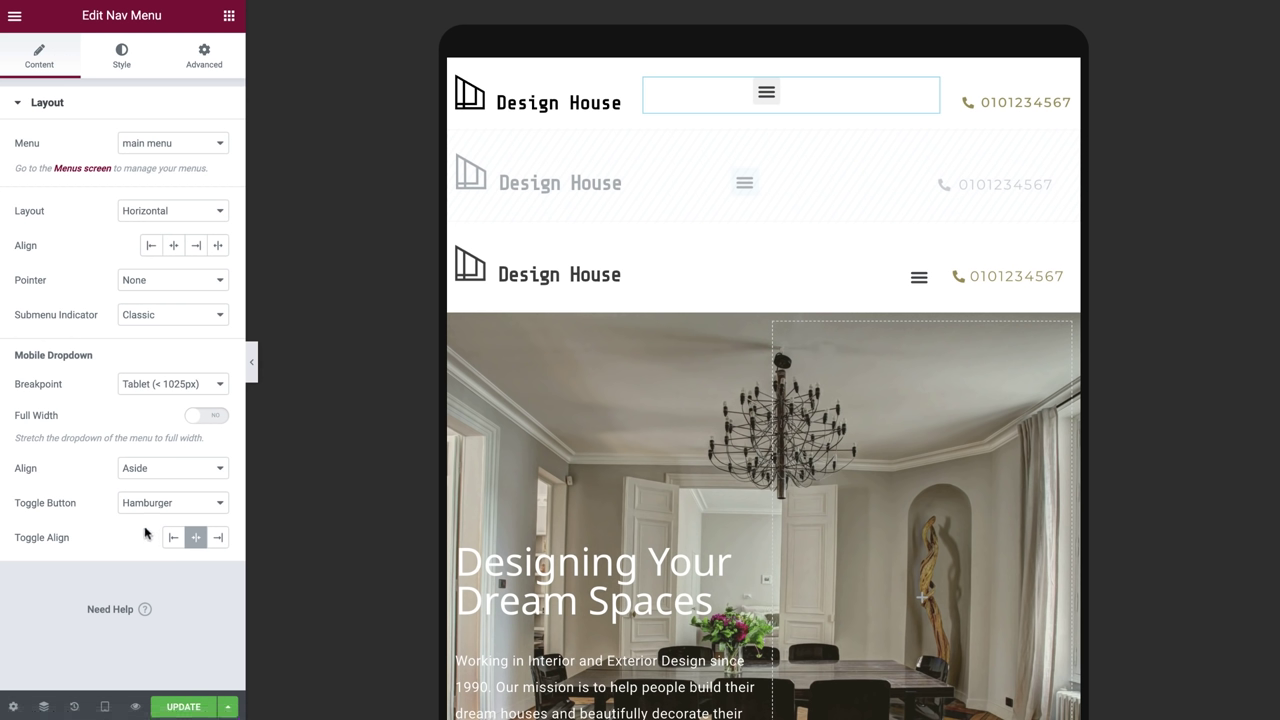
click(221, 540)
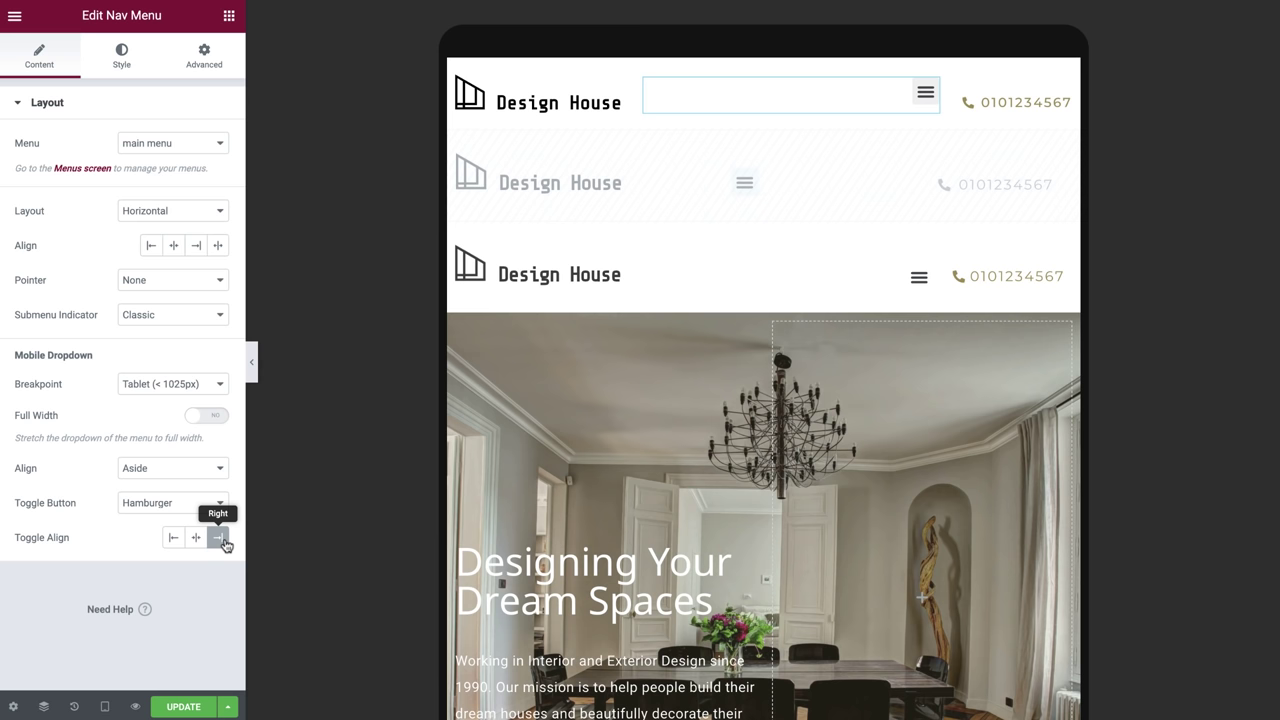
click(219, 417)
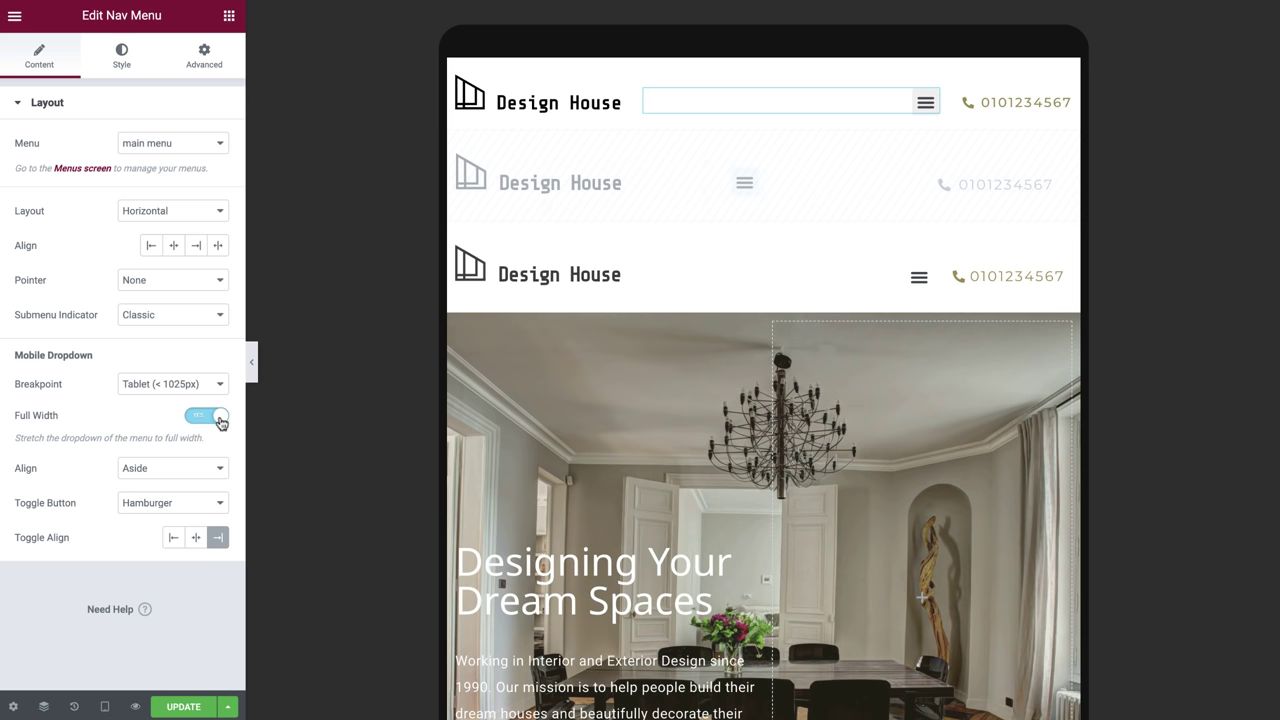
Make the nav menu toggle button's normal background color fully transparent (#02010100).
click(151, 80)
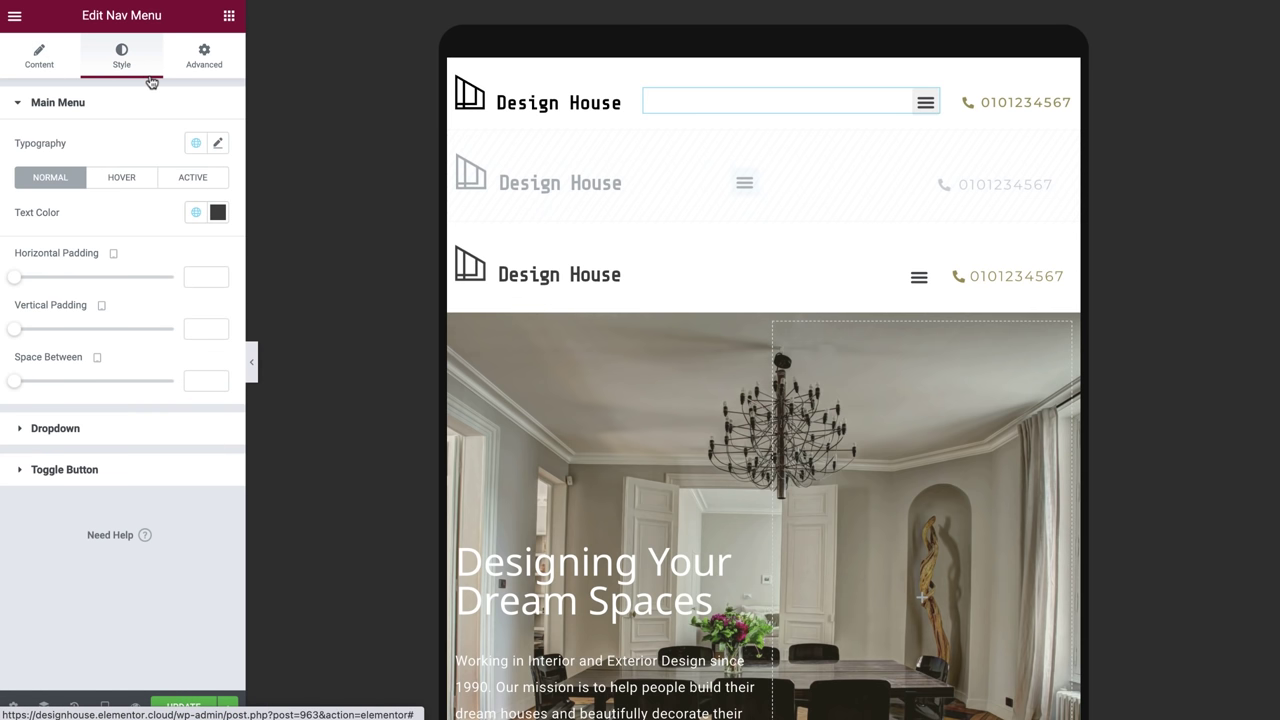
click(162, 484)
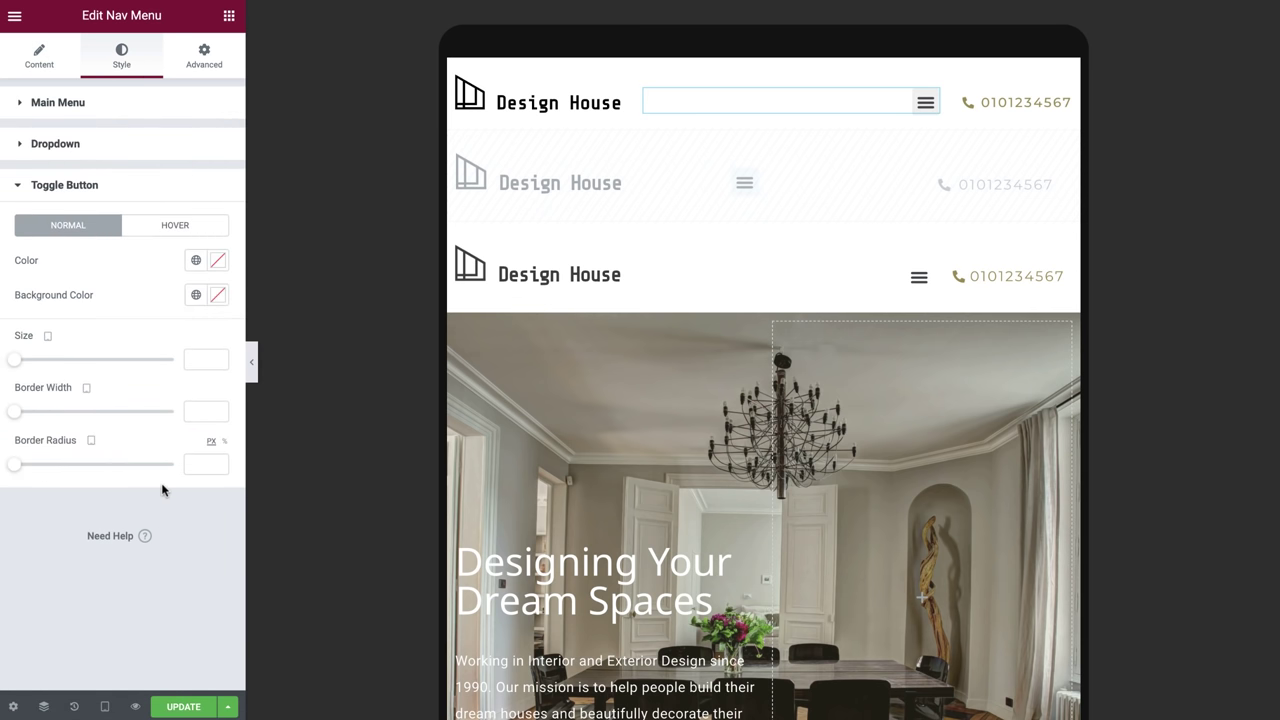
click(217, 294)
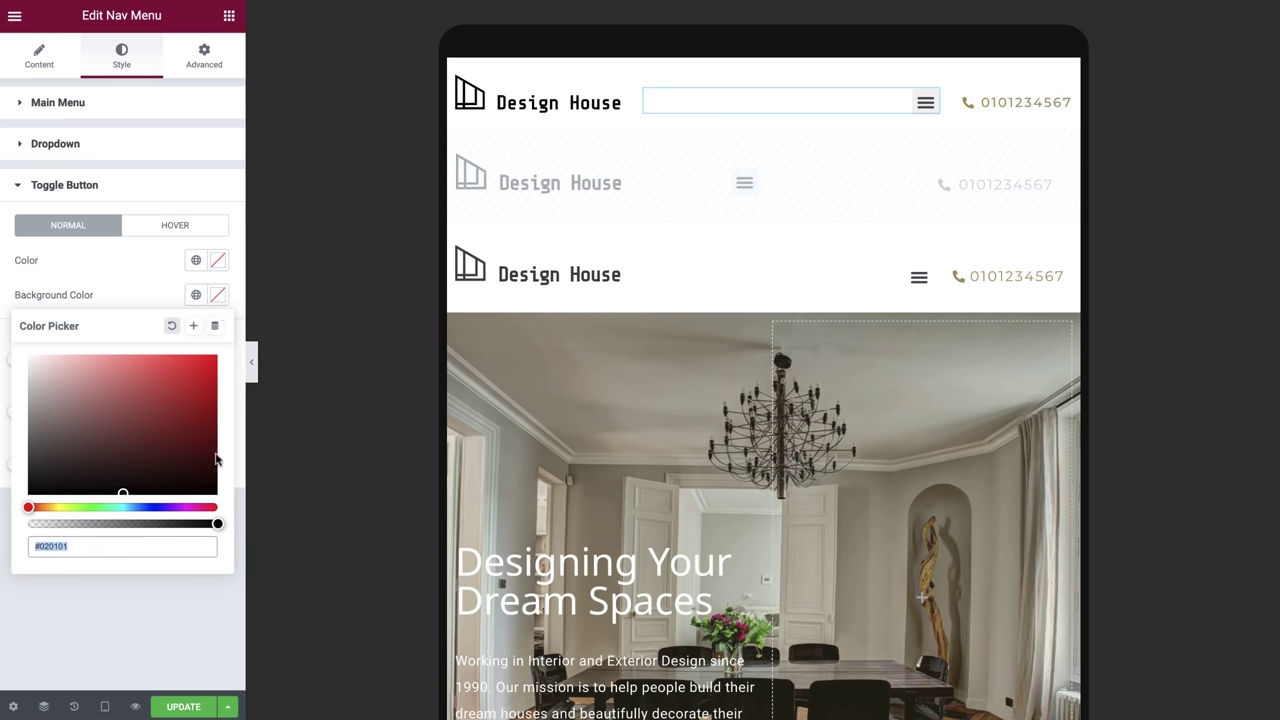
drag(218, 524, 29, 527)
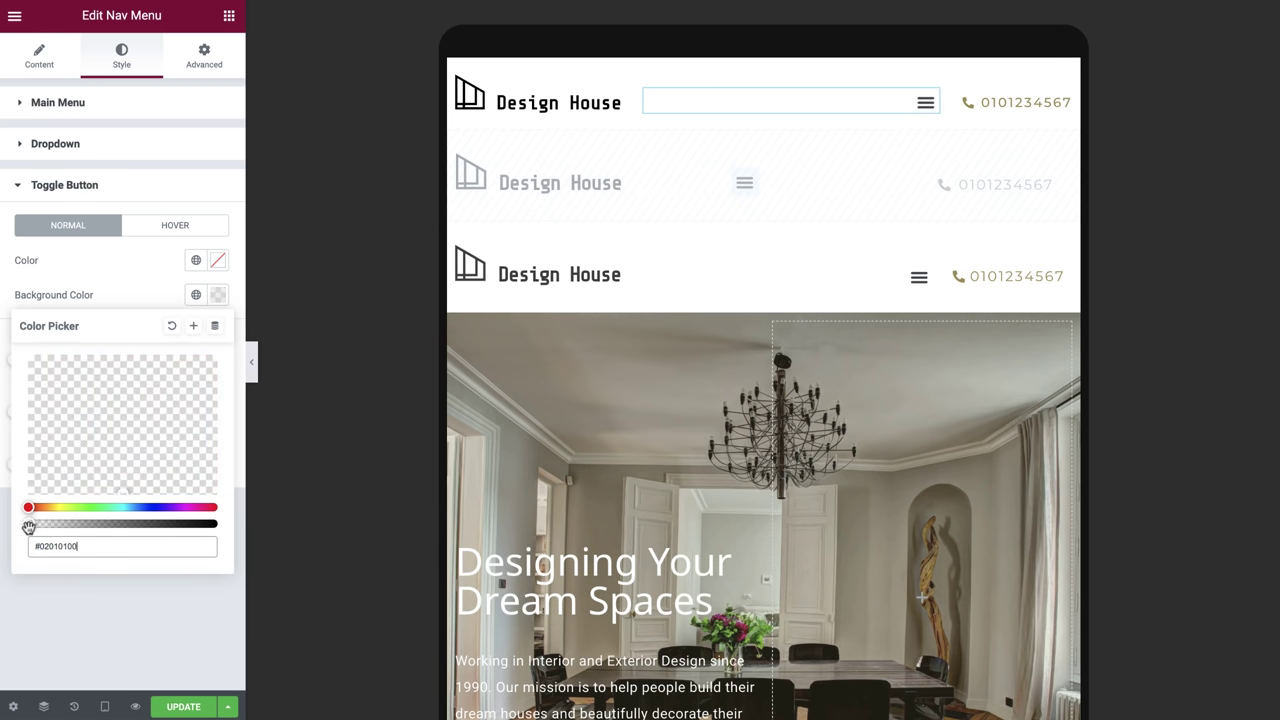
In the mobile responsive view, set the nav menu's positioning width to Custom at 30%.
click(104, 706)
click(72, 668)
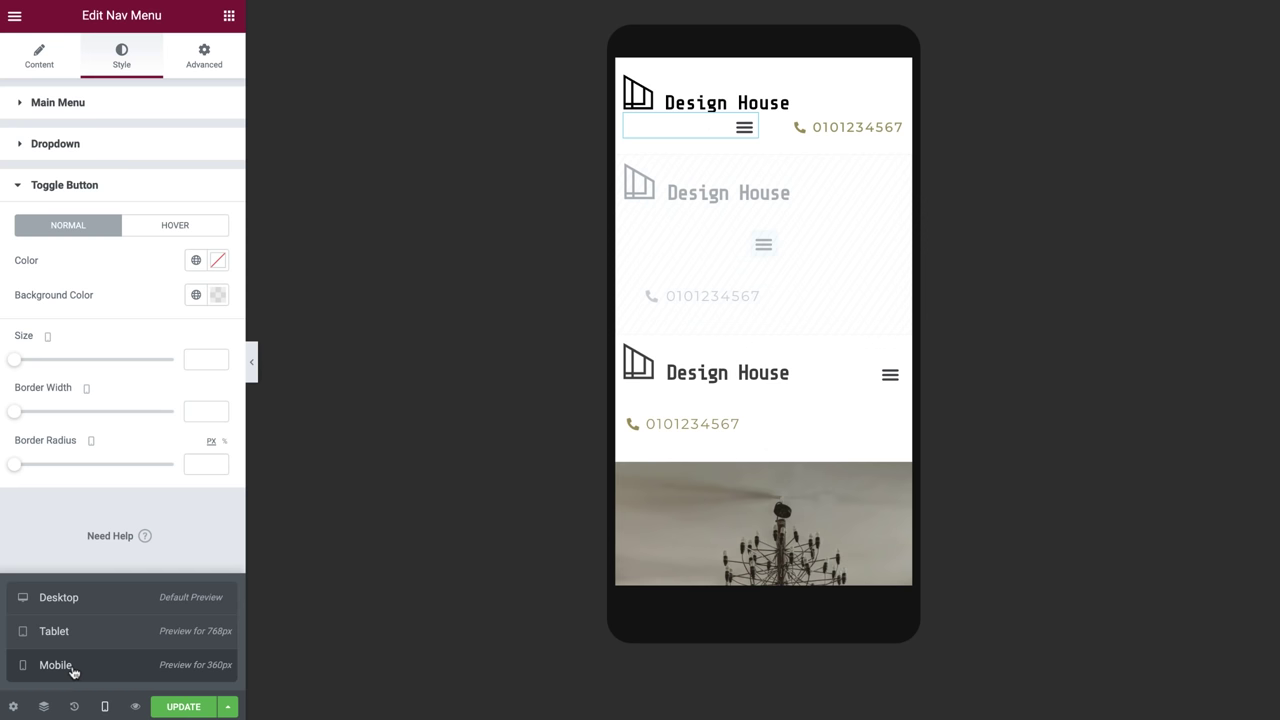
click(229, 76)
click(113, 525)
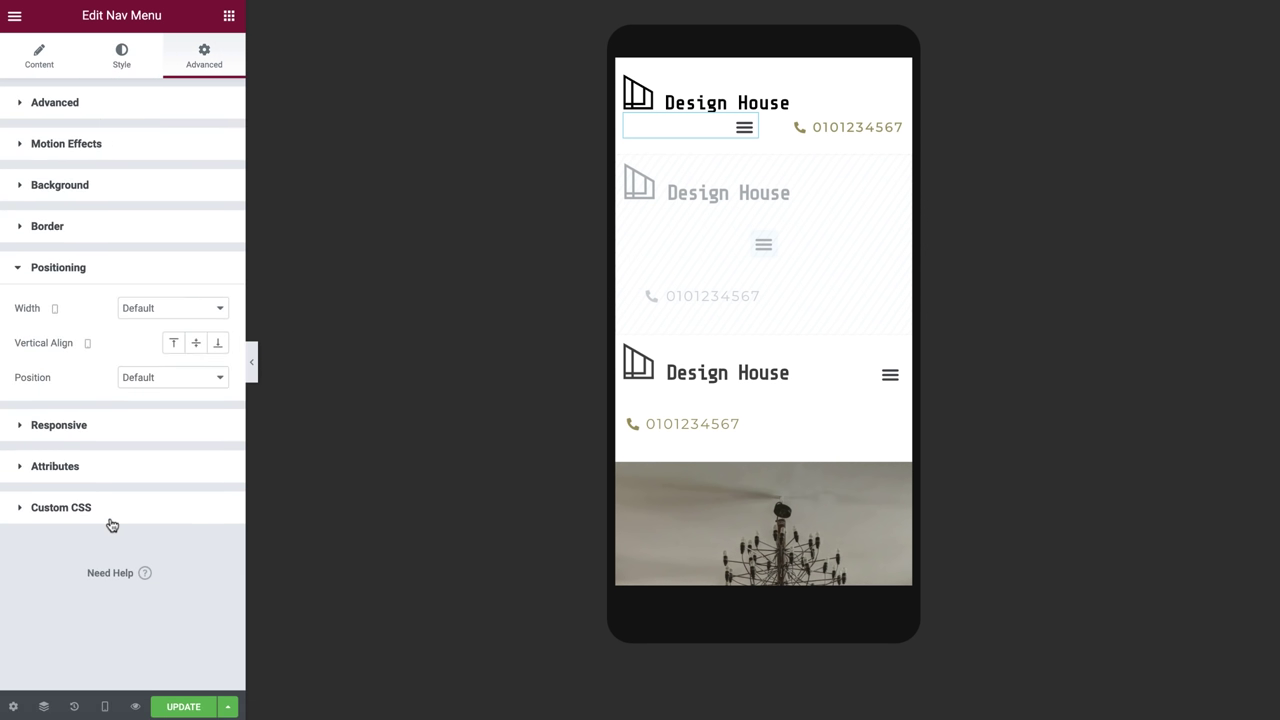
click(178, 319)
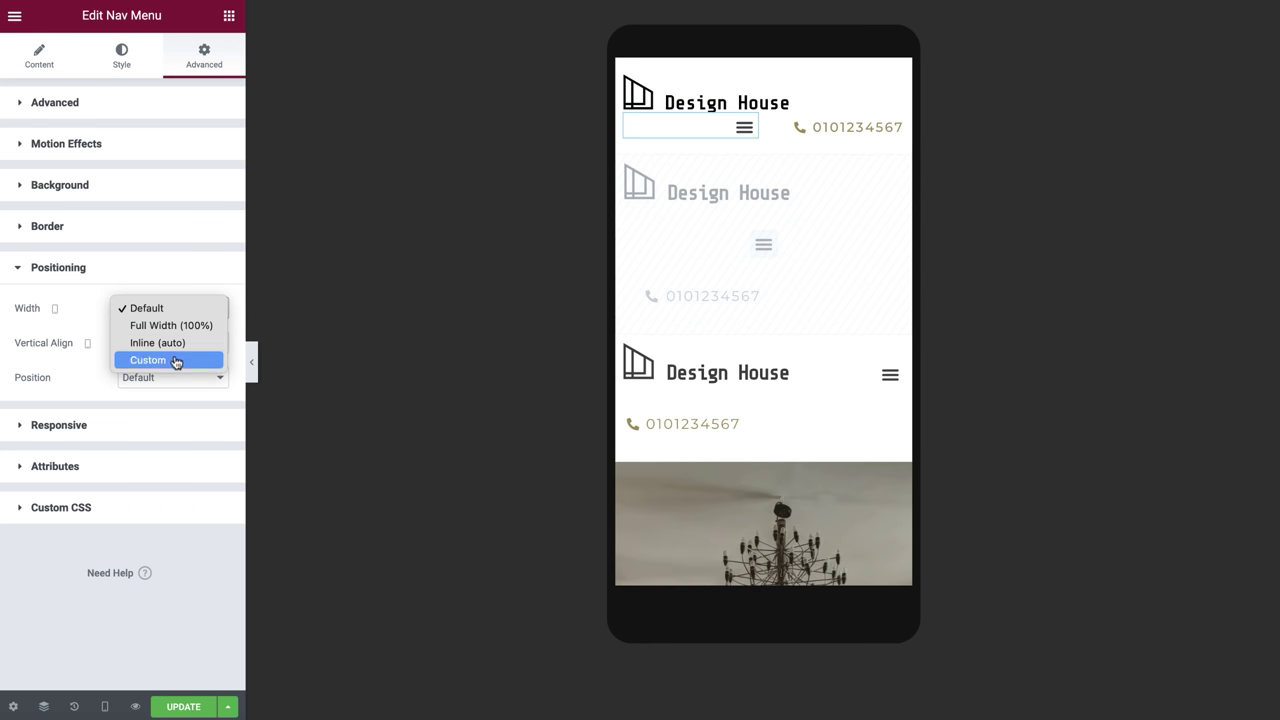
click(174, 361)
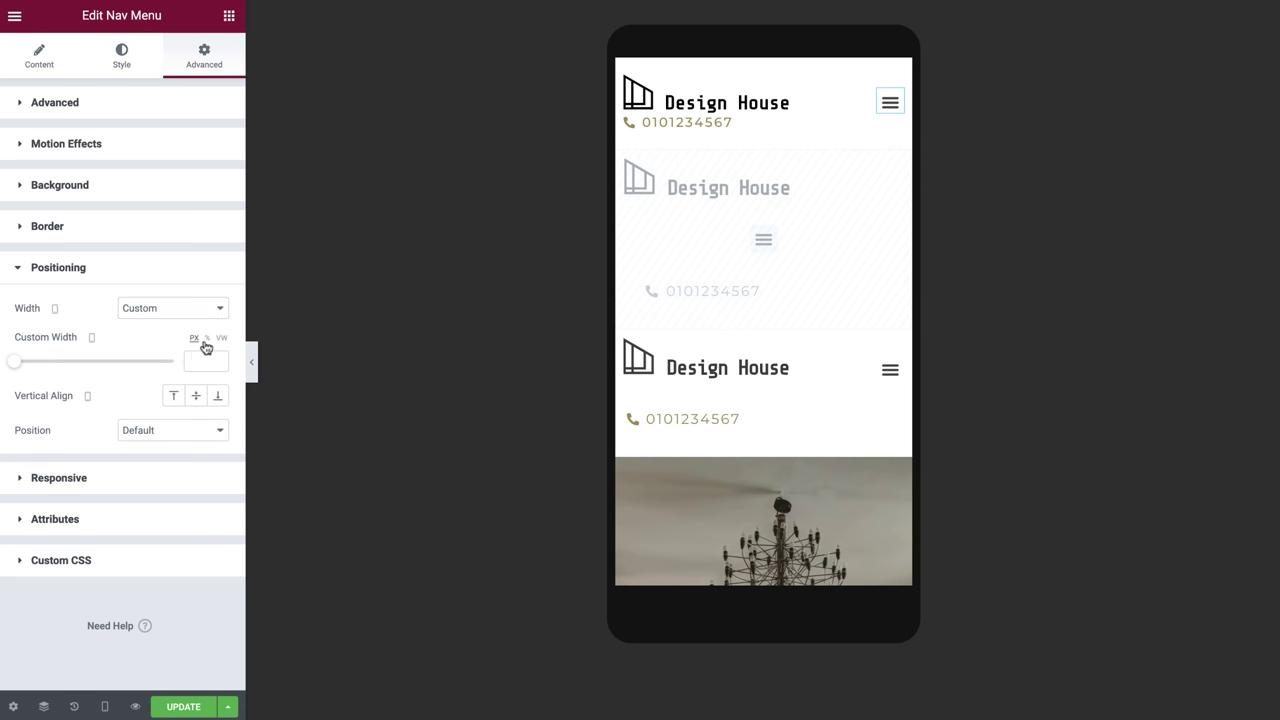
click(207, 338)
click(203, 359)
text(30)
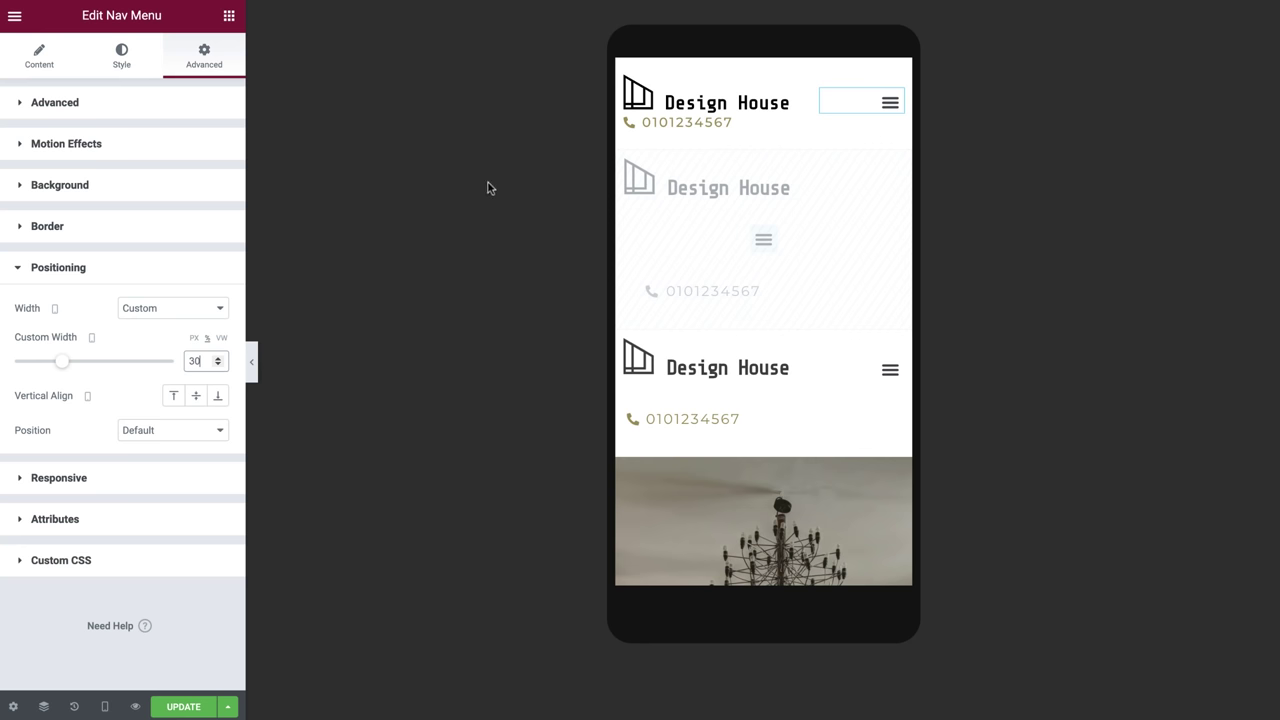
Unlink the phone icon list's padding values in the mobile view and set its top padding to 12 px.
click(637, 133)
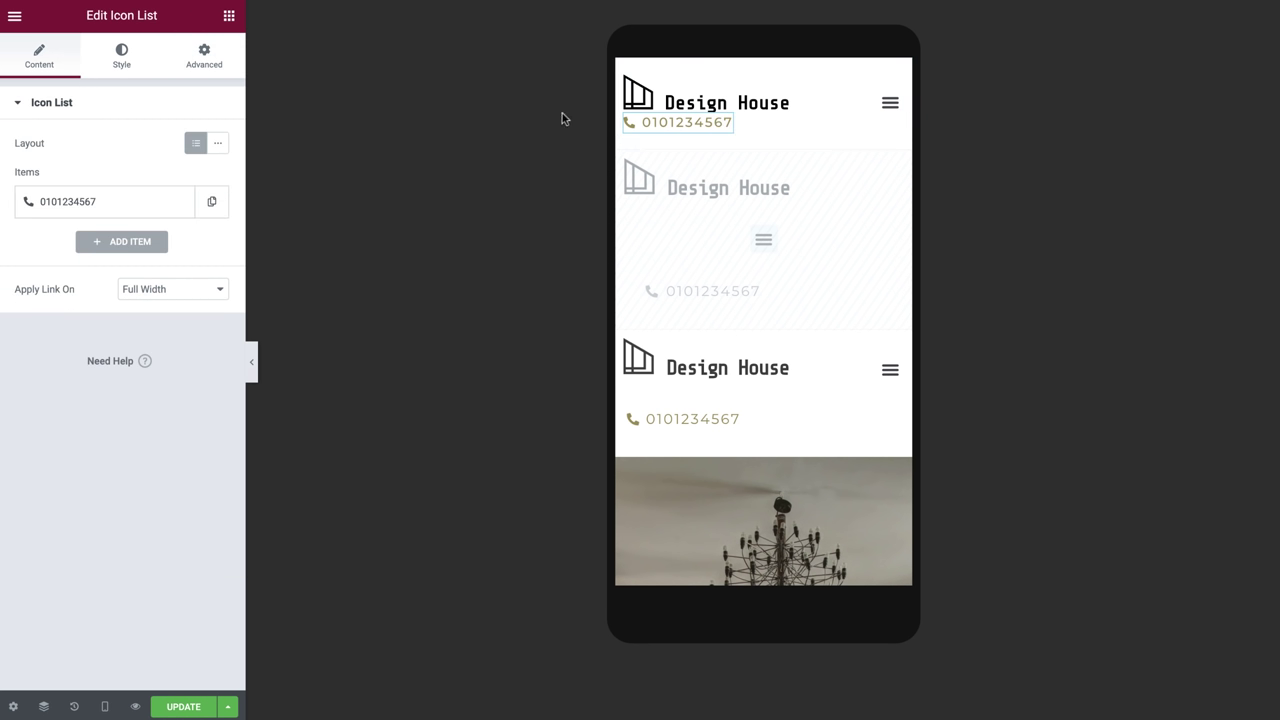
click(214, 63)
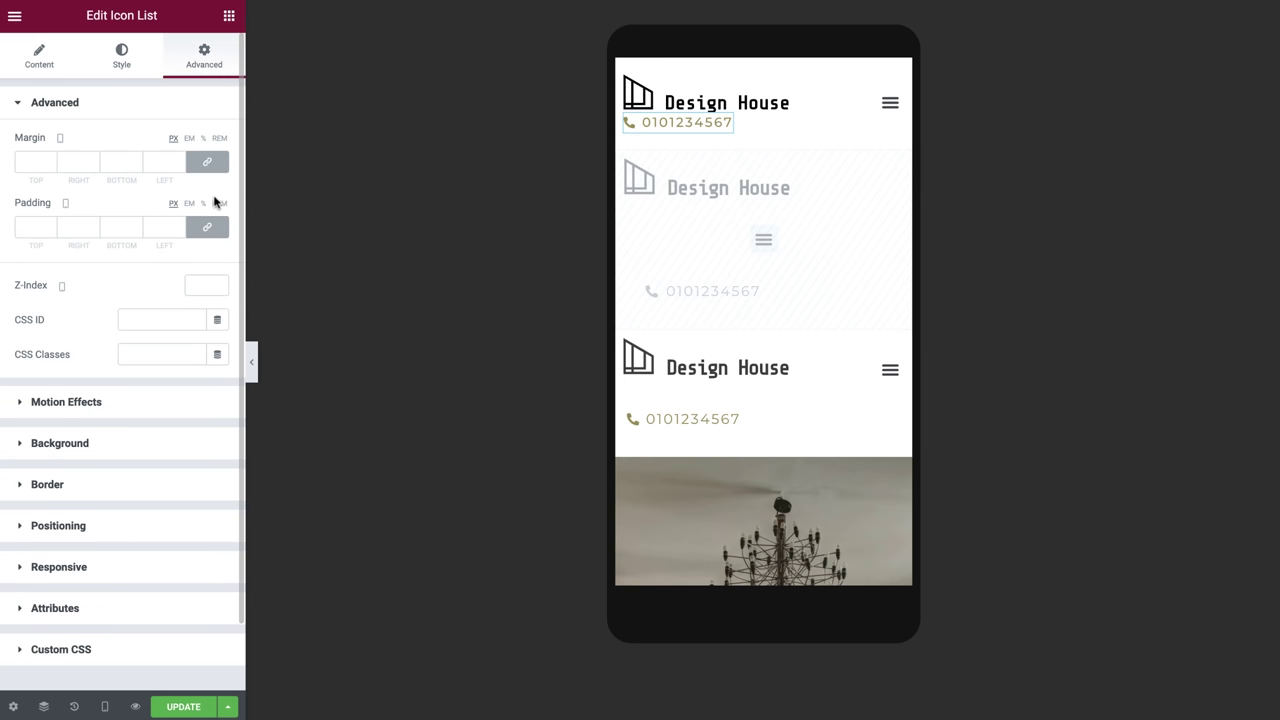
click(207, 227)
click(28, 227)
text(12)
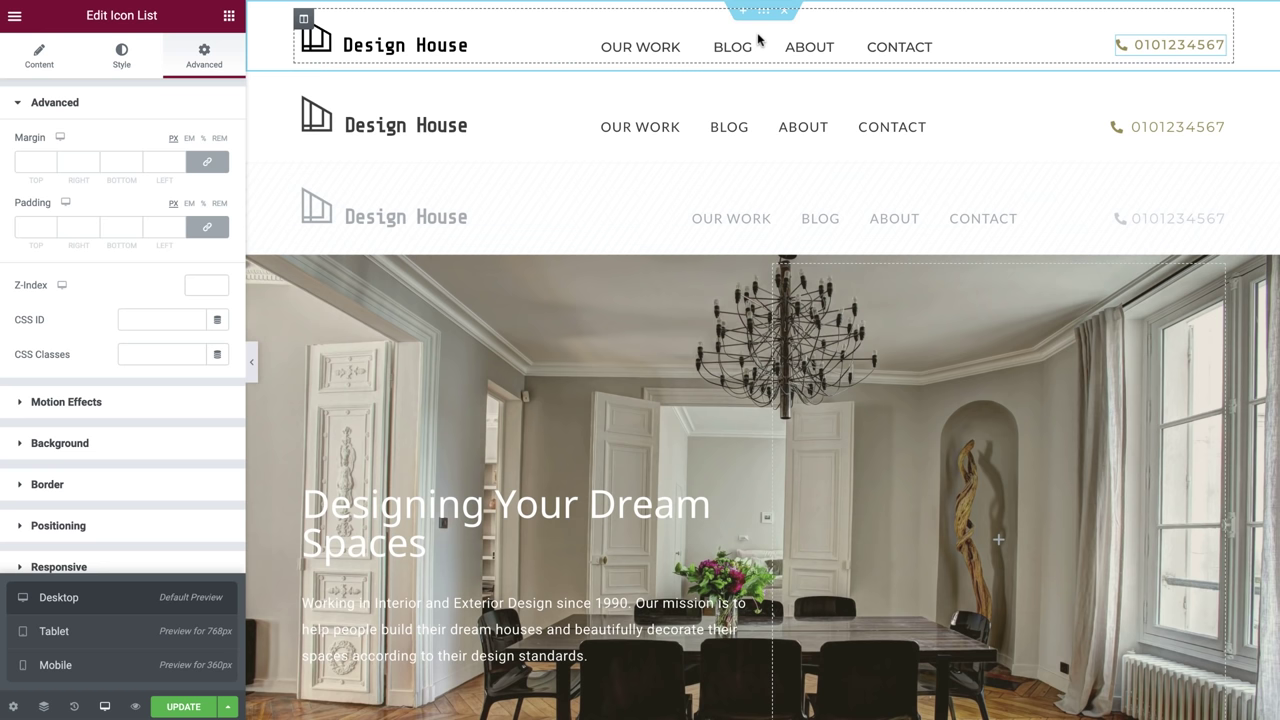
Delete the two old header sections beneath the new header.
click(781, 68)
click(781, 66)
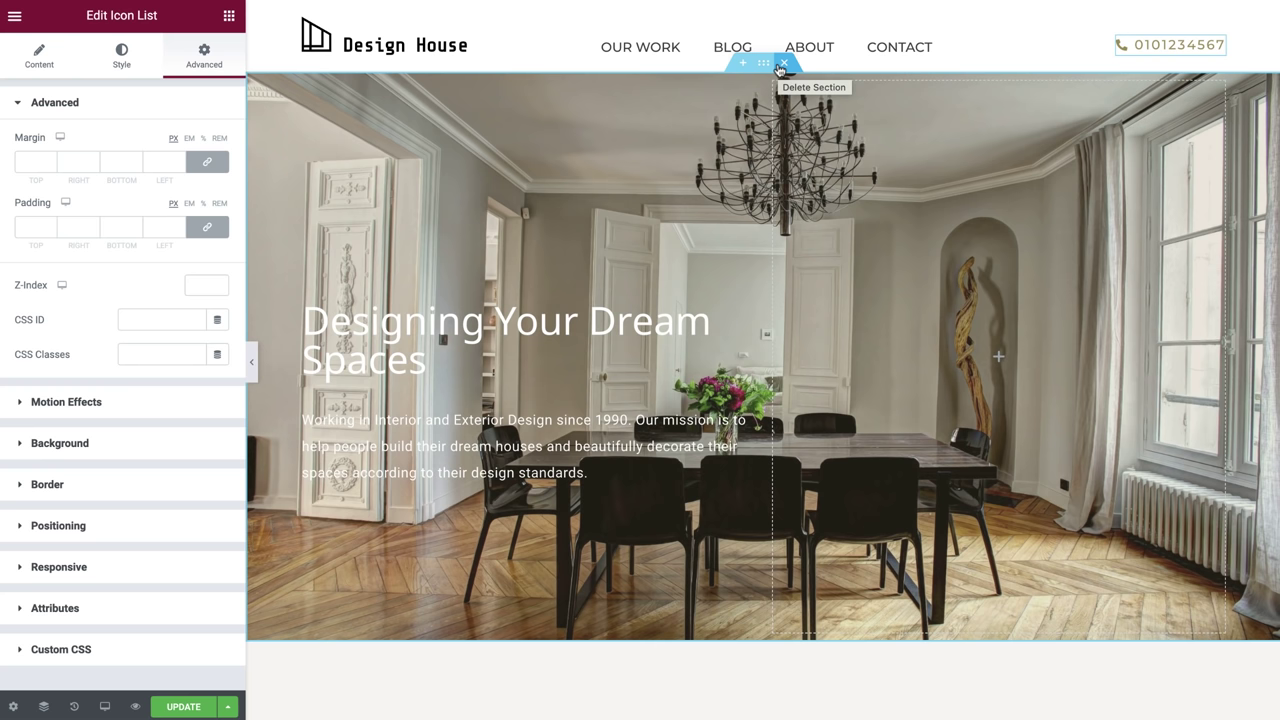
Delete the hero section's empty second column and the spacer above its heading.
click(762, 64)
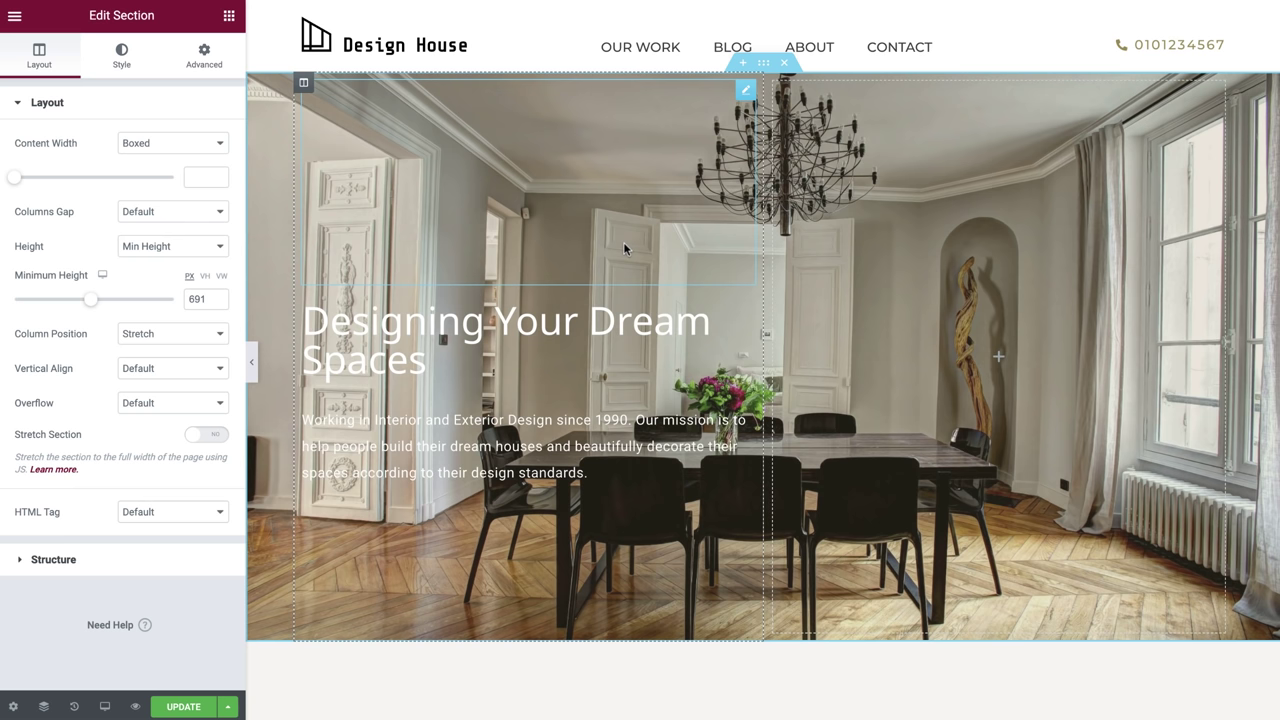
right_click(825, 255)
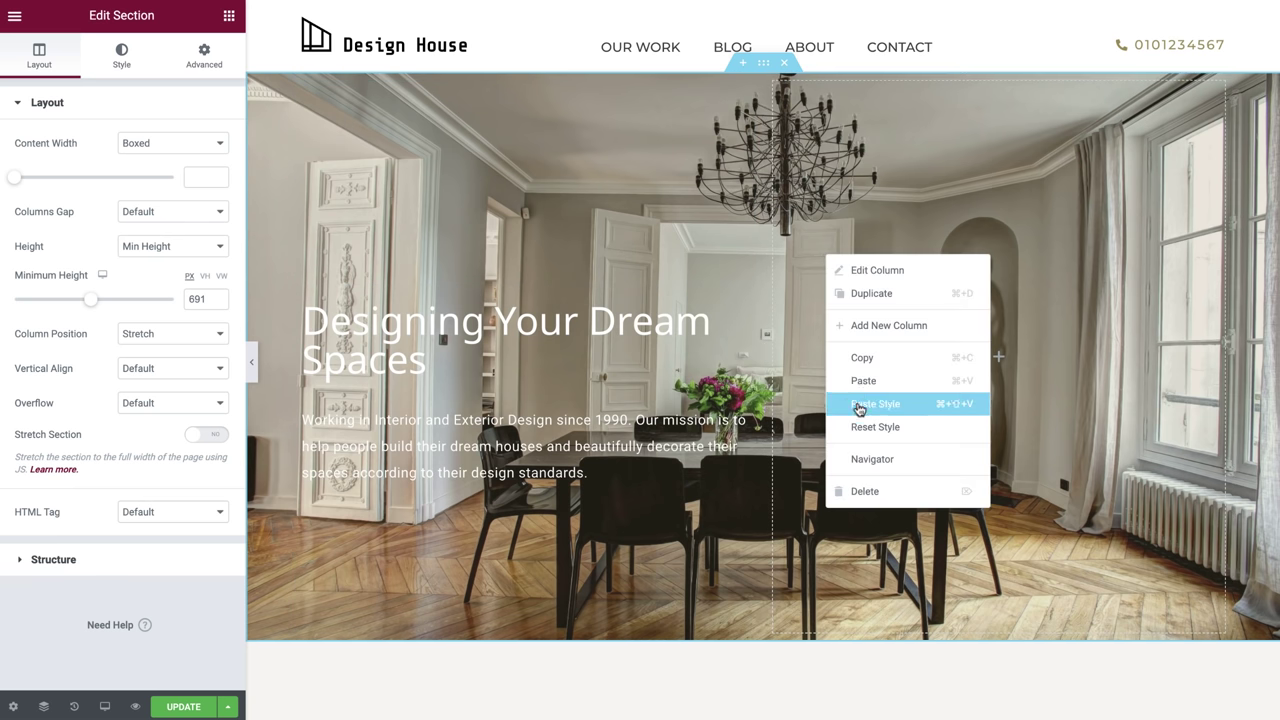
click(870, 490)
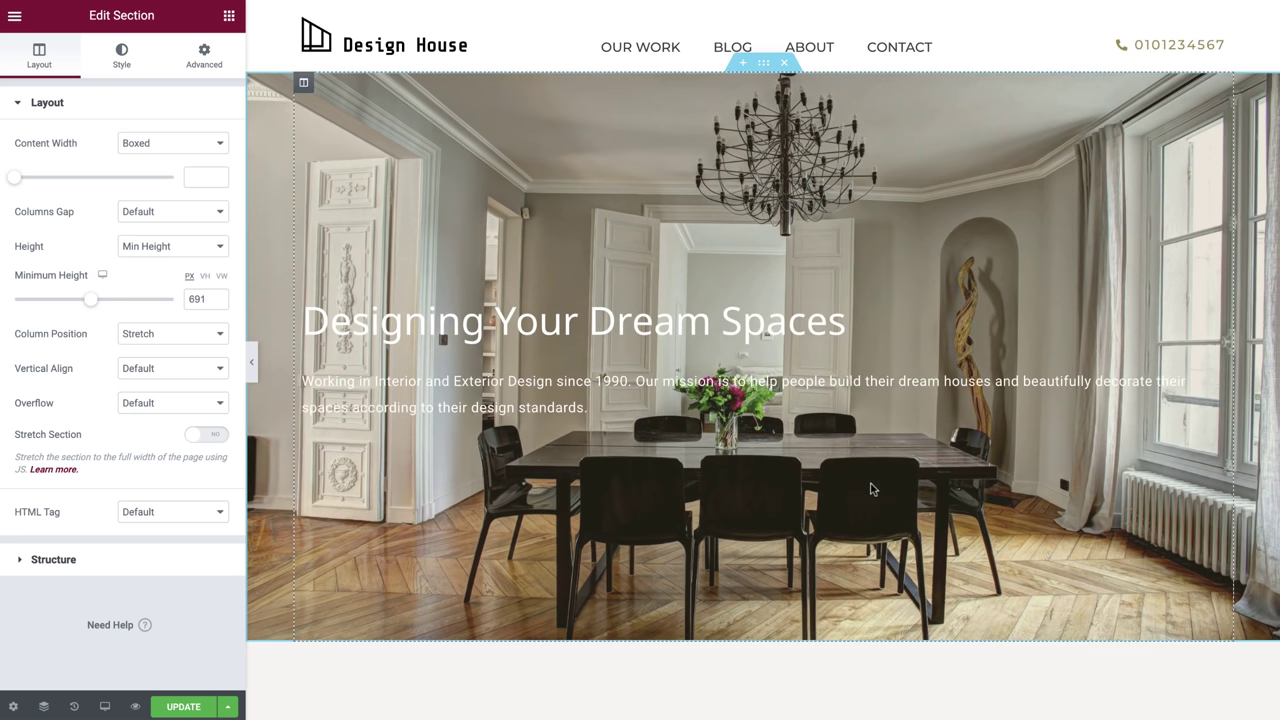
right_click(645, 256)
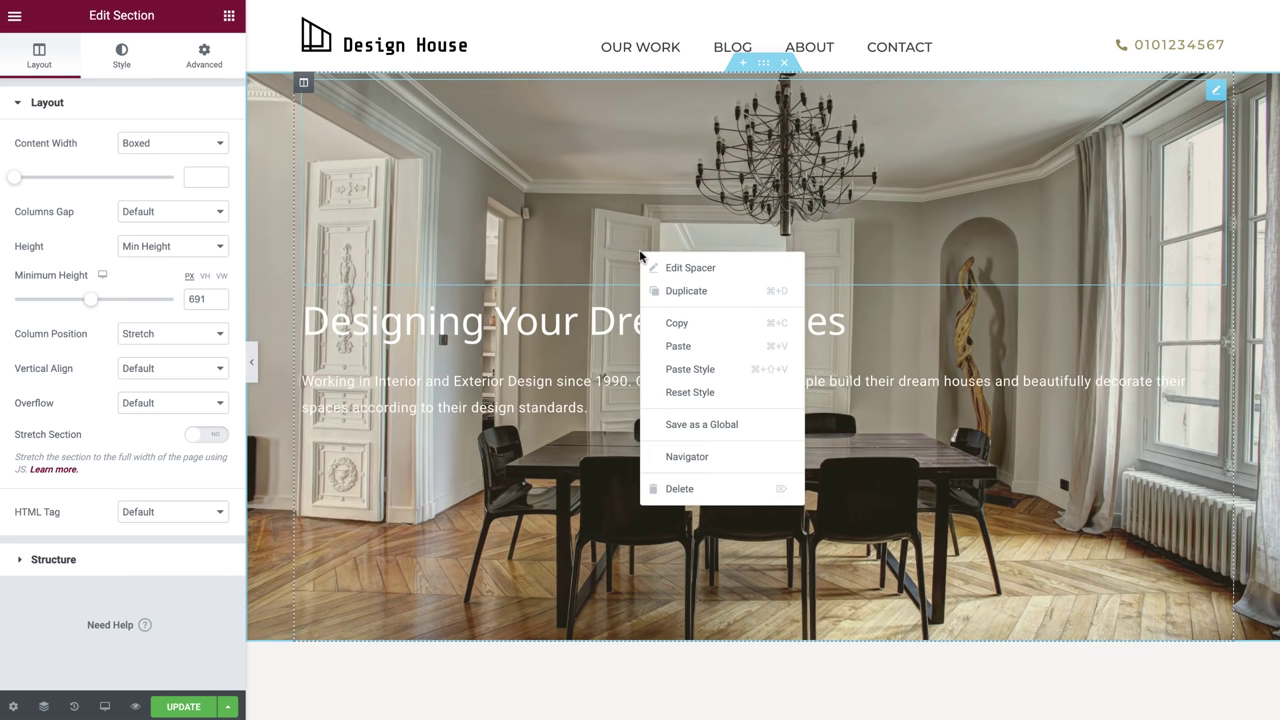
click(706, 489)
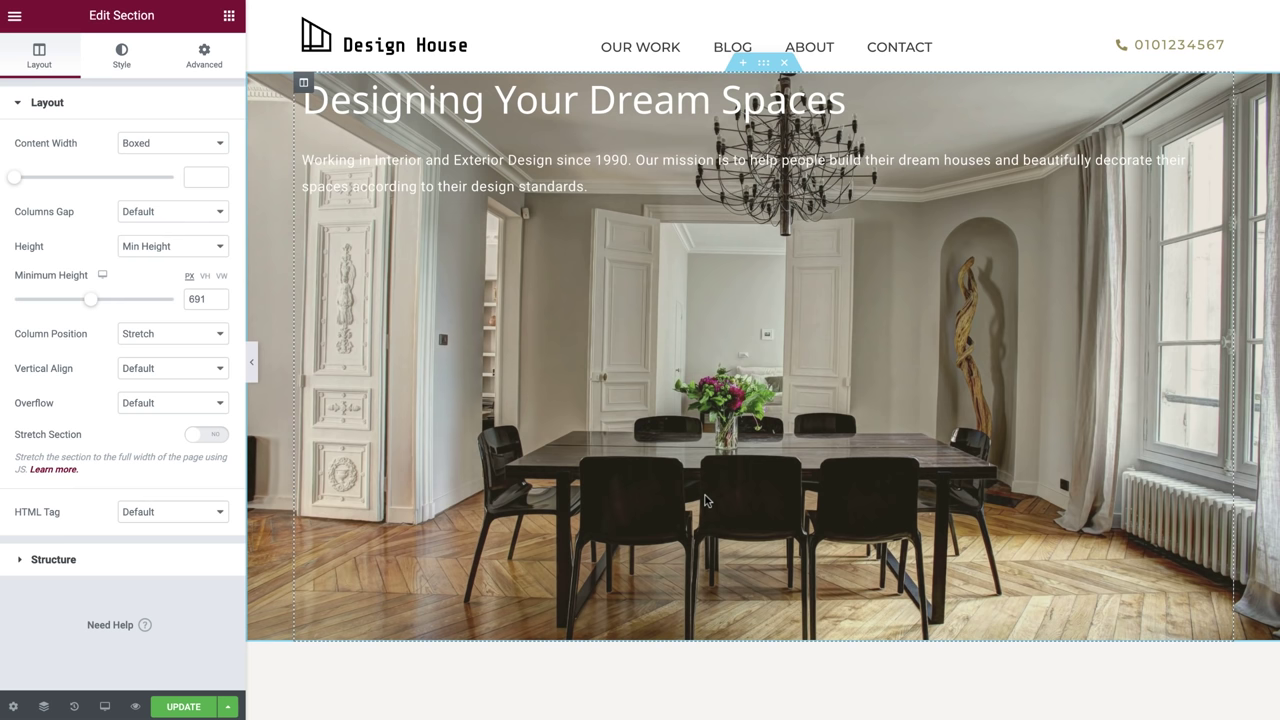
Set the hero column's vertical alignment to Middle.
click(303, 85)
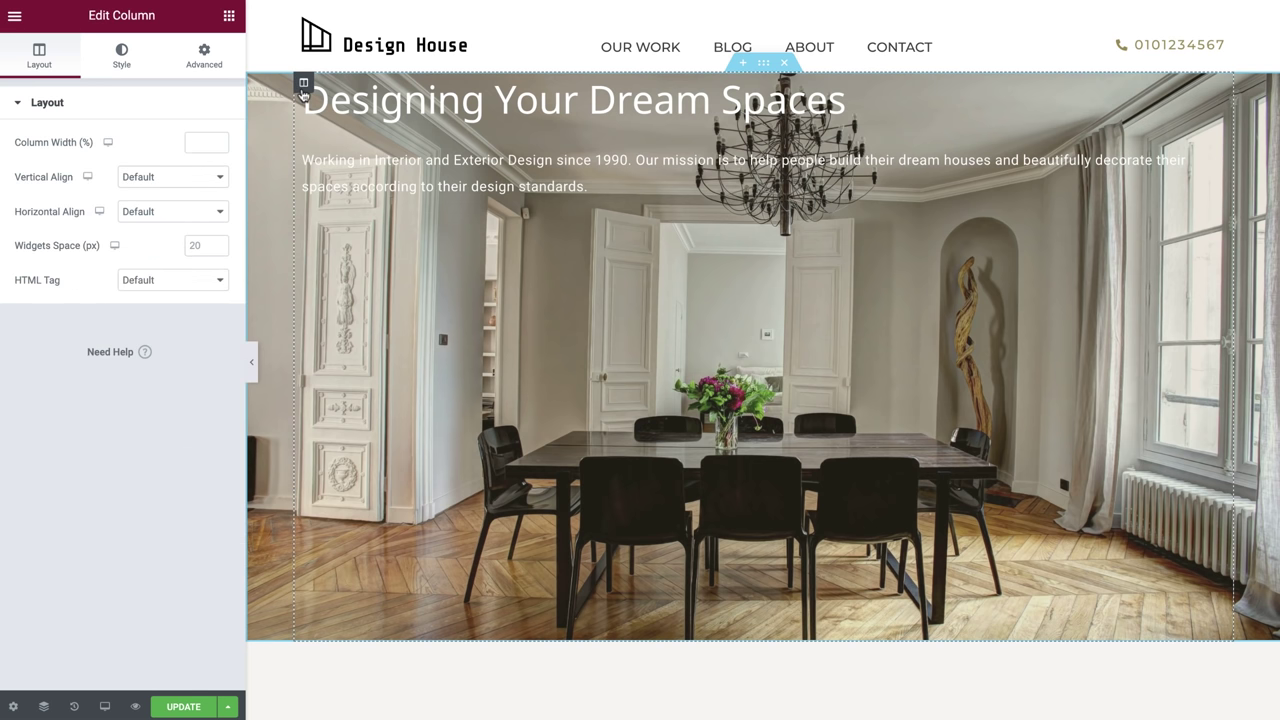
click(209, 178)
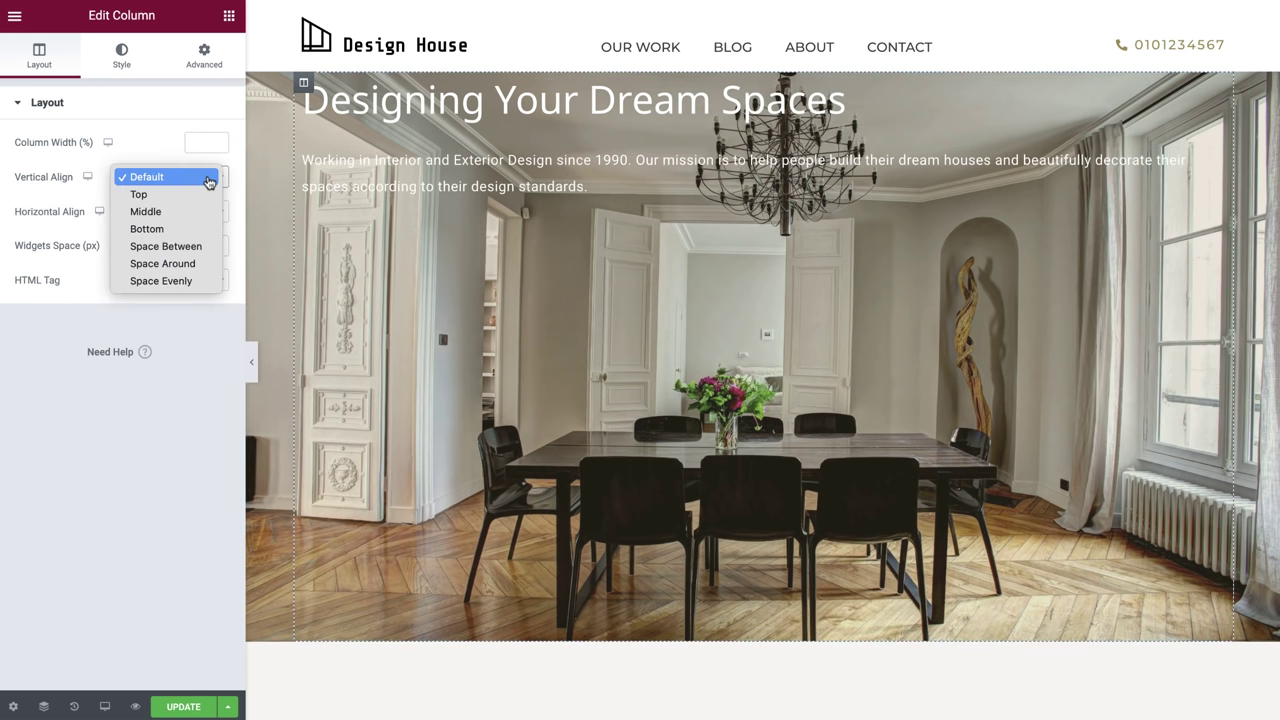
click(183, 211)
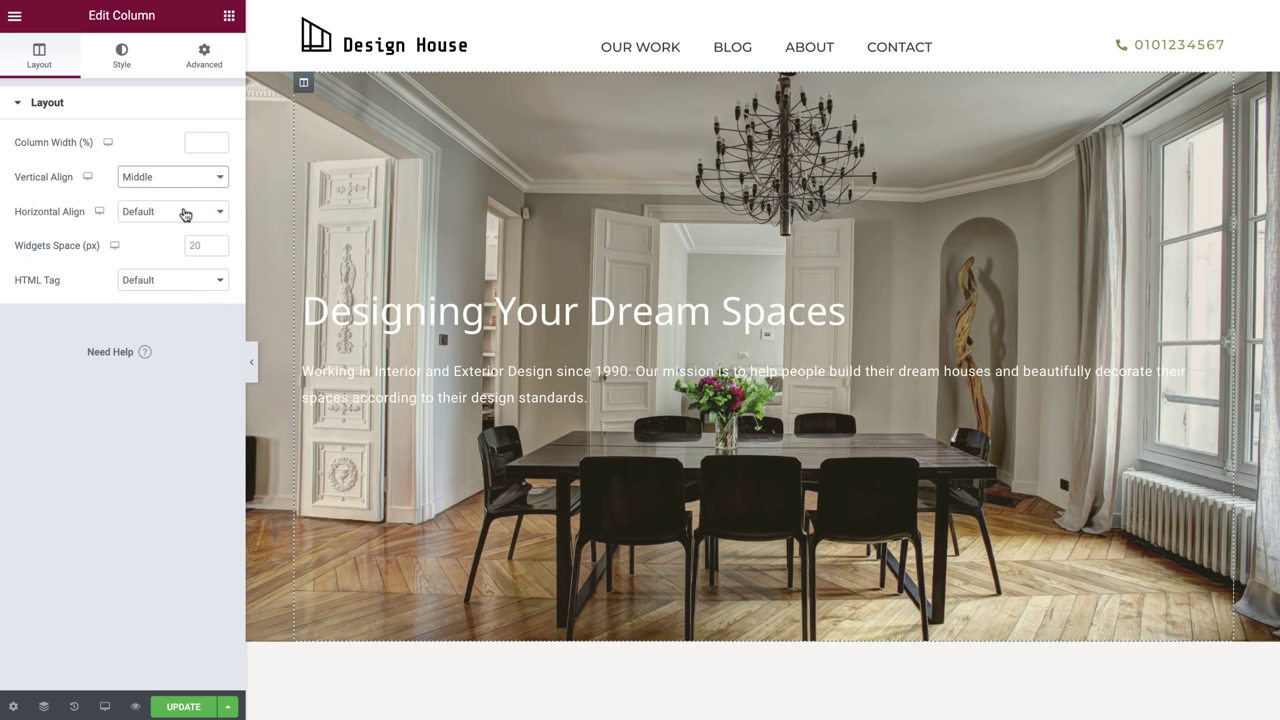
Unlink the hero column's padding values, switch their unit to percent and set the right padding to 50%.
click(176, 52)
click(207, 227)
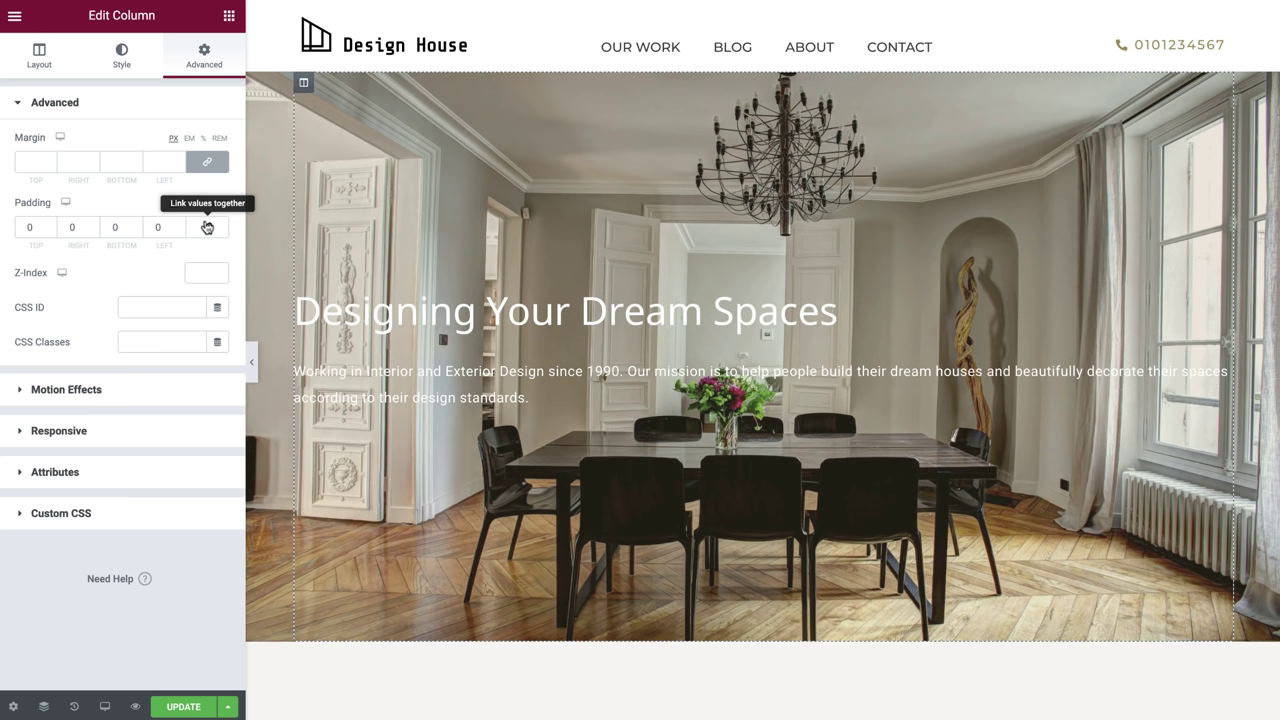
click(202, 205)
click(78, 227)
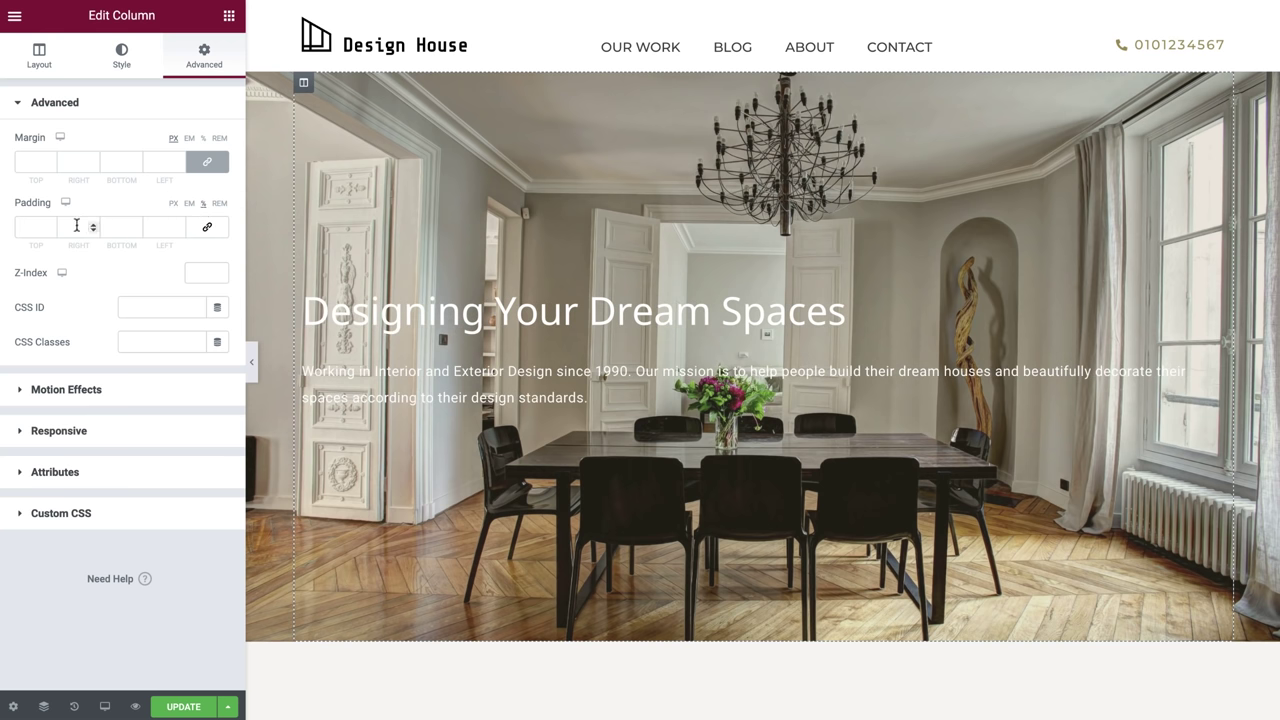
text(50)
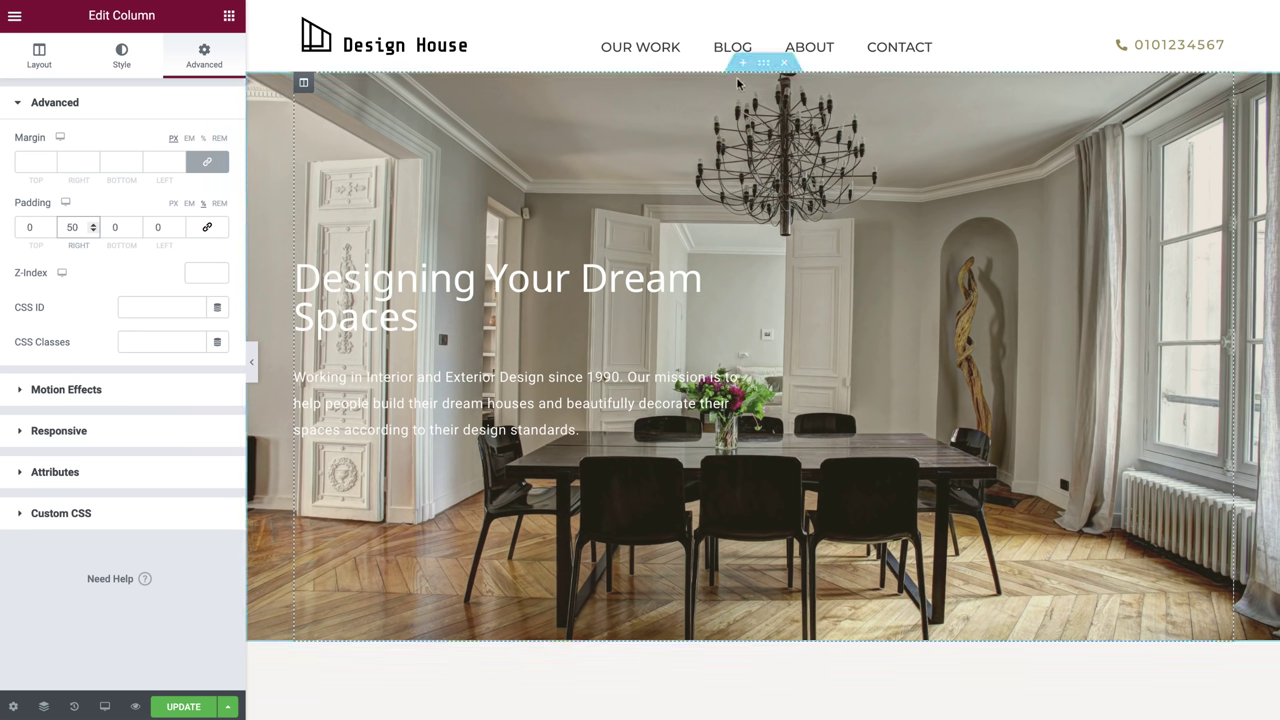
Switch the hero section's minimum height unit to VH and set the height to 80.
click(763, 63)
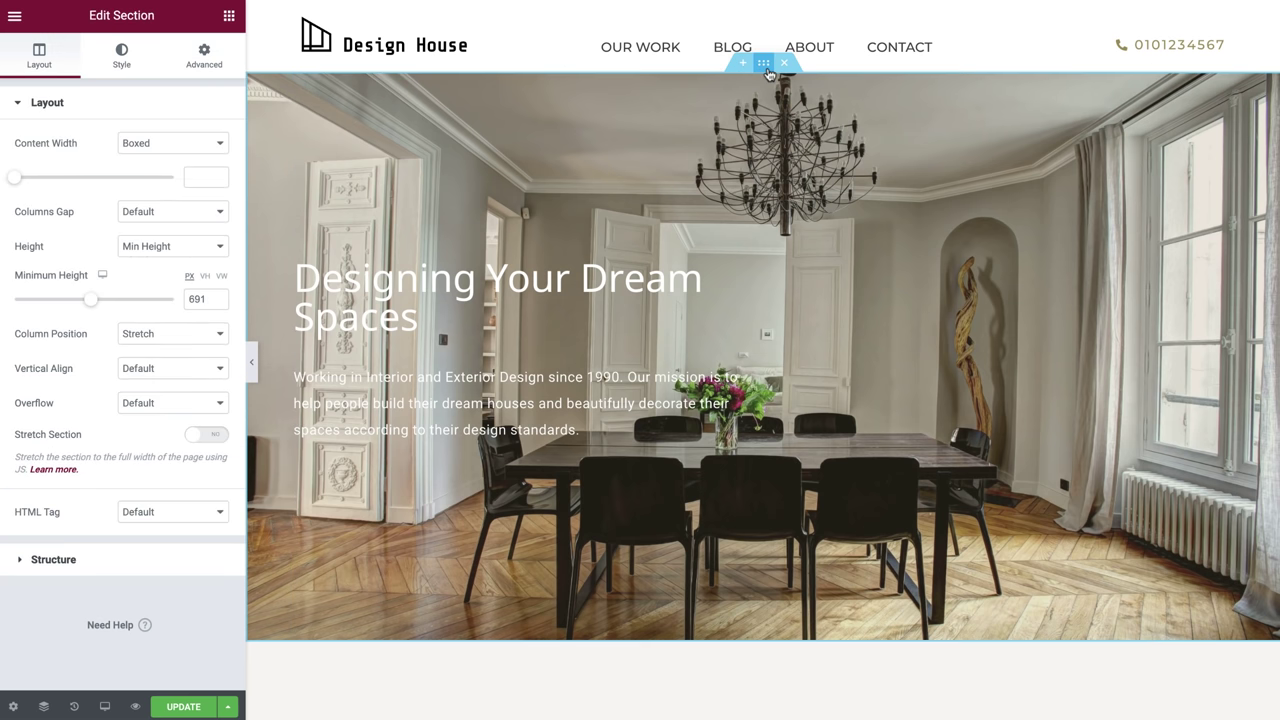
click(205, 277)
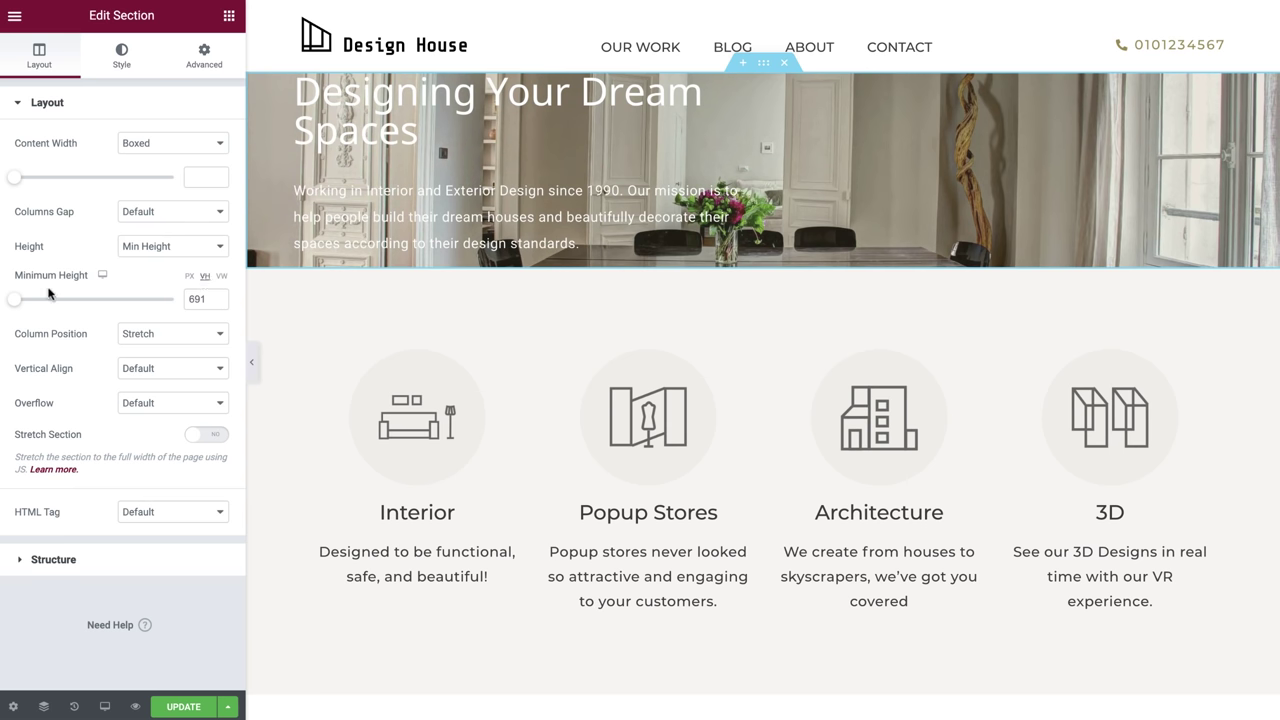
drag(13, 299, 138, 305)
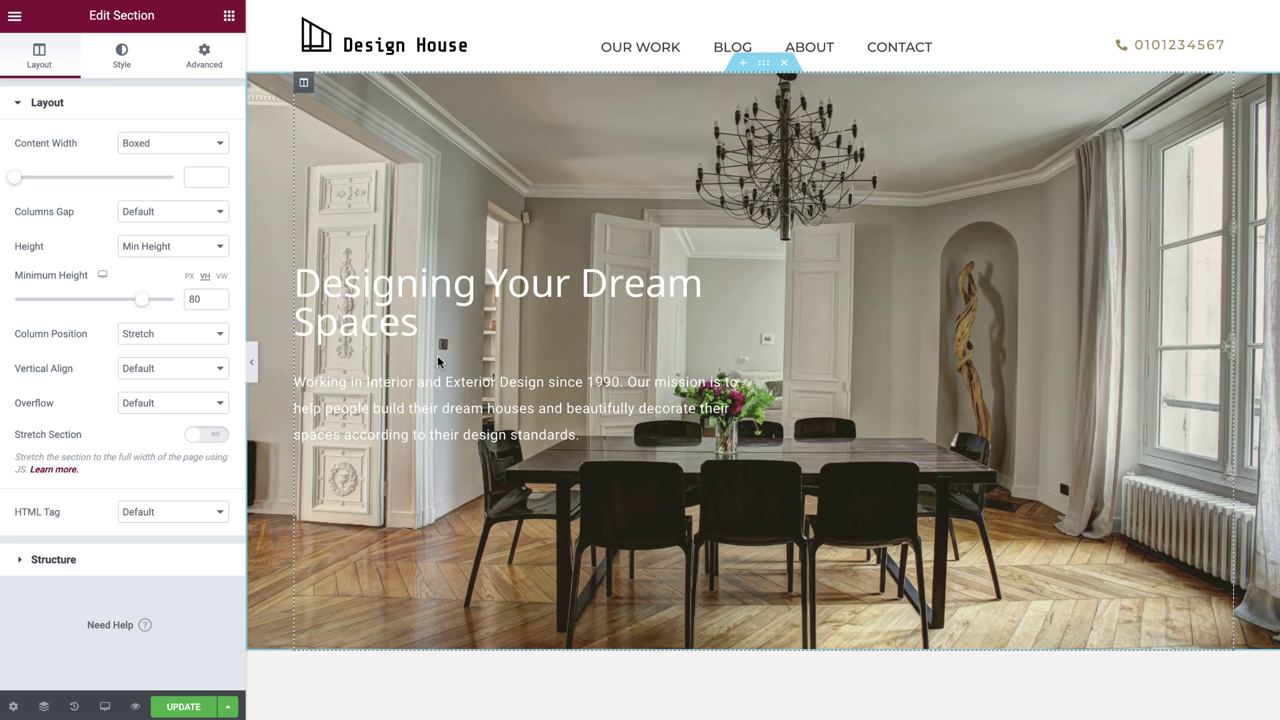
Add a text shadow to the hero heading using the default shadow values.
click(410, 328)
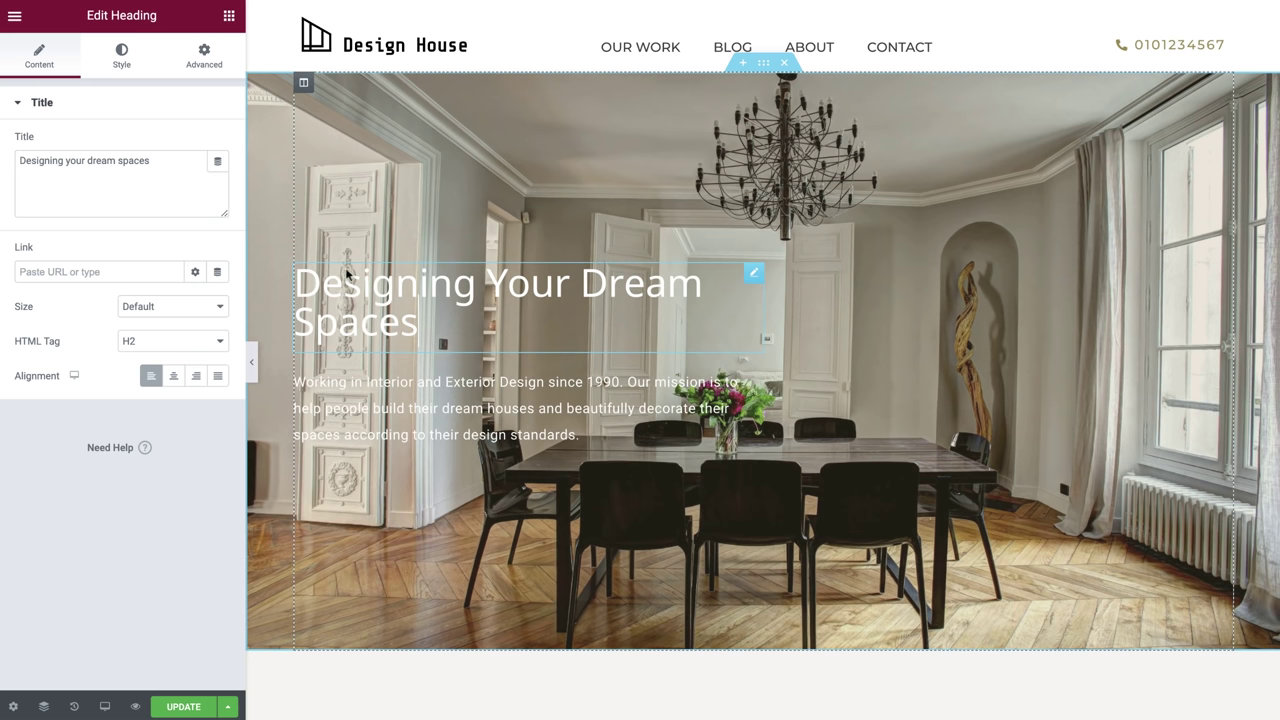
click(137, 66)
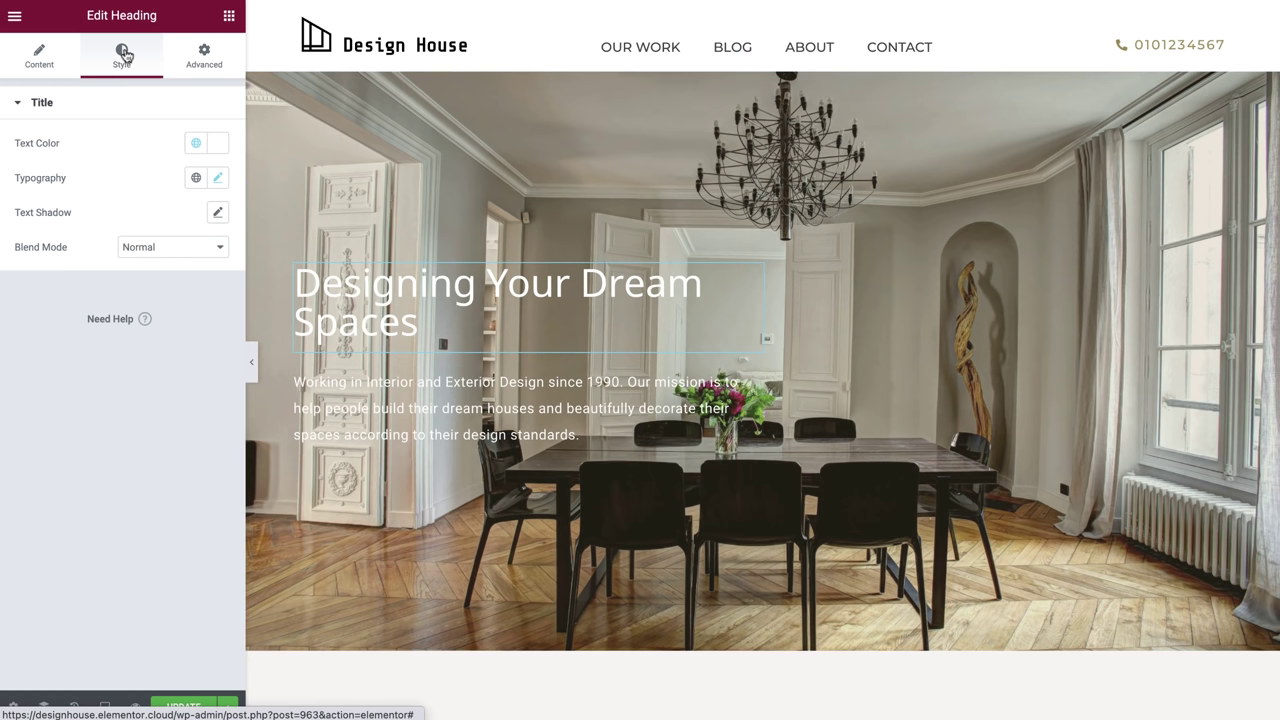
click(215, 214)
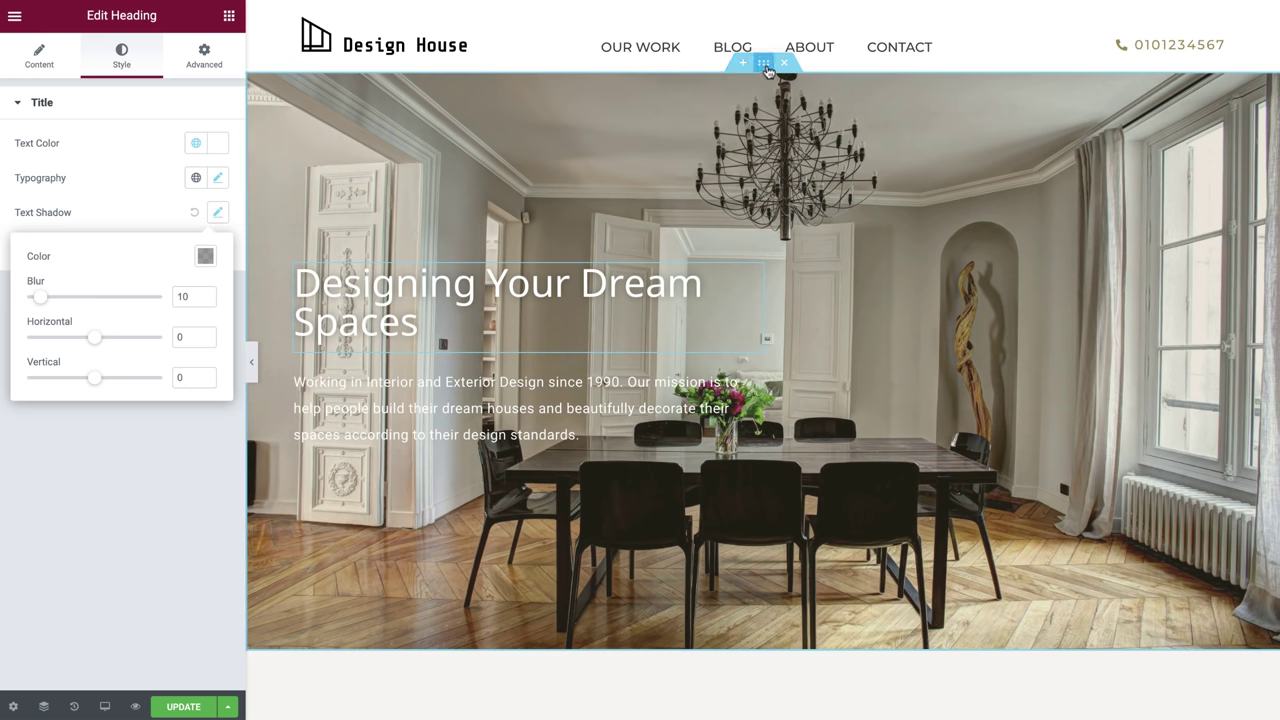
Set the hero section's background overlay to the global Constrast color with an opacity of 0.3.
click(765, 66)
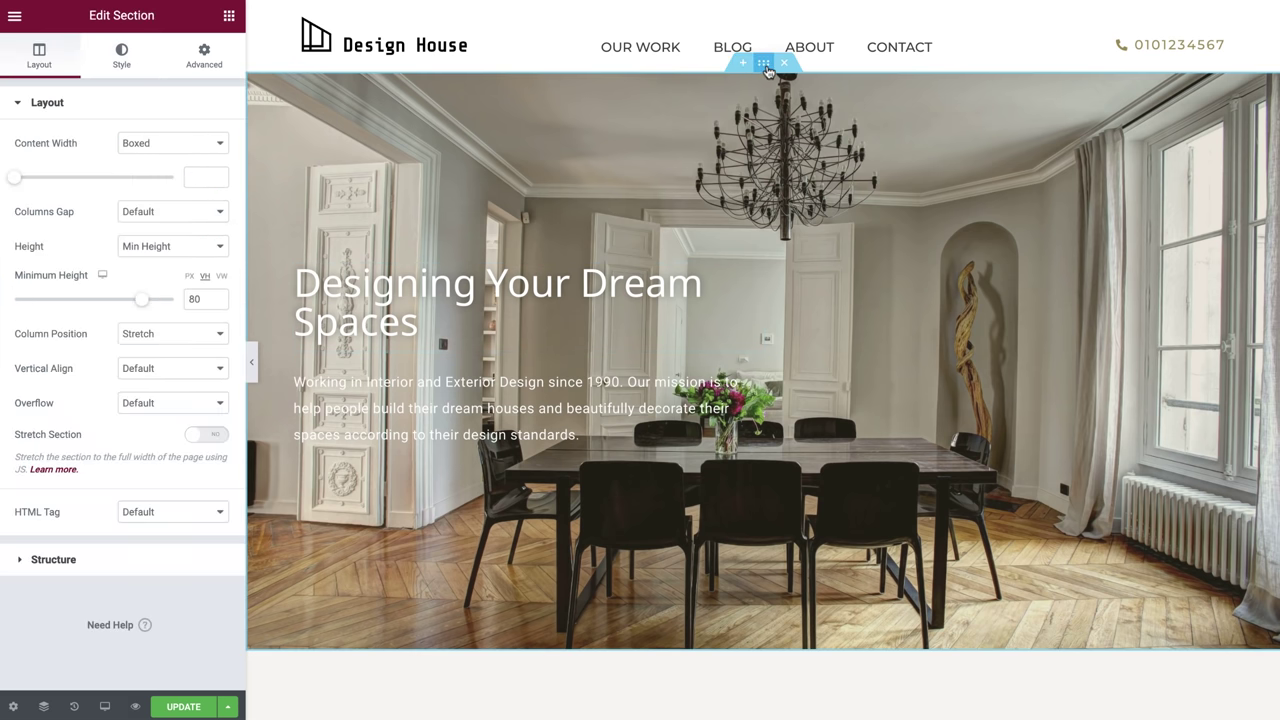
click(157, 66)
click(153, 595)
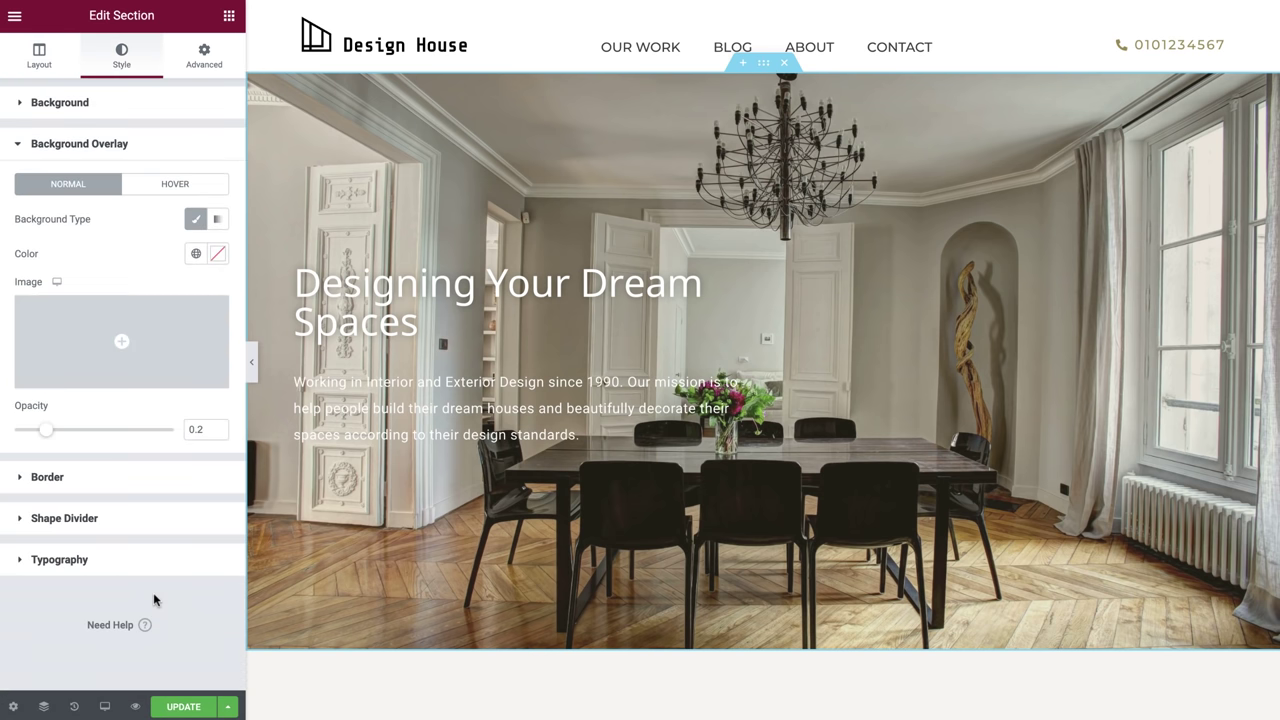
click(196, 253)
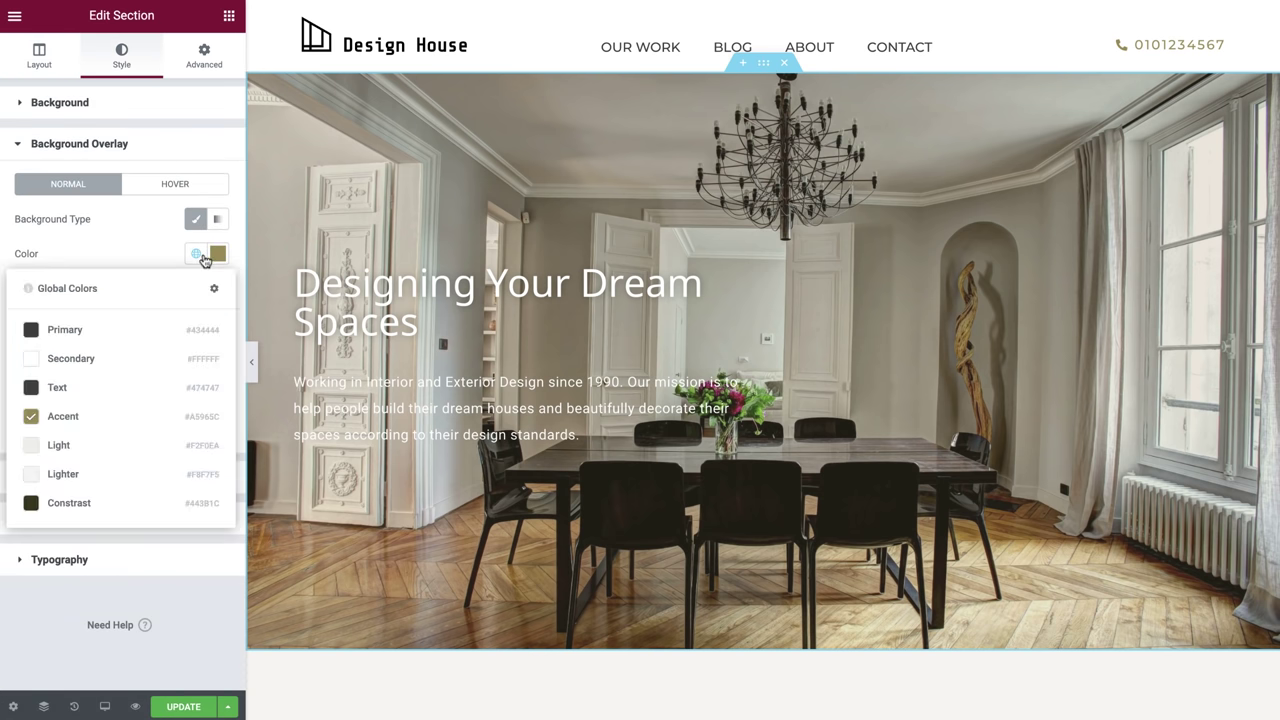
click(135, 503)
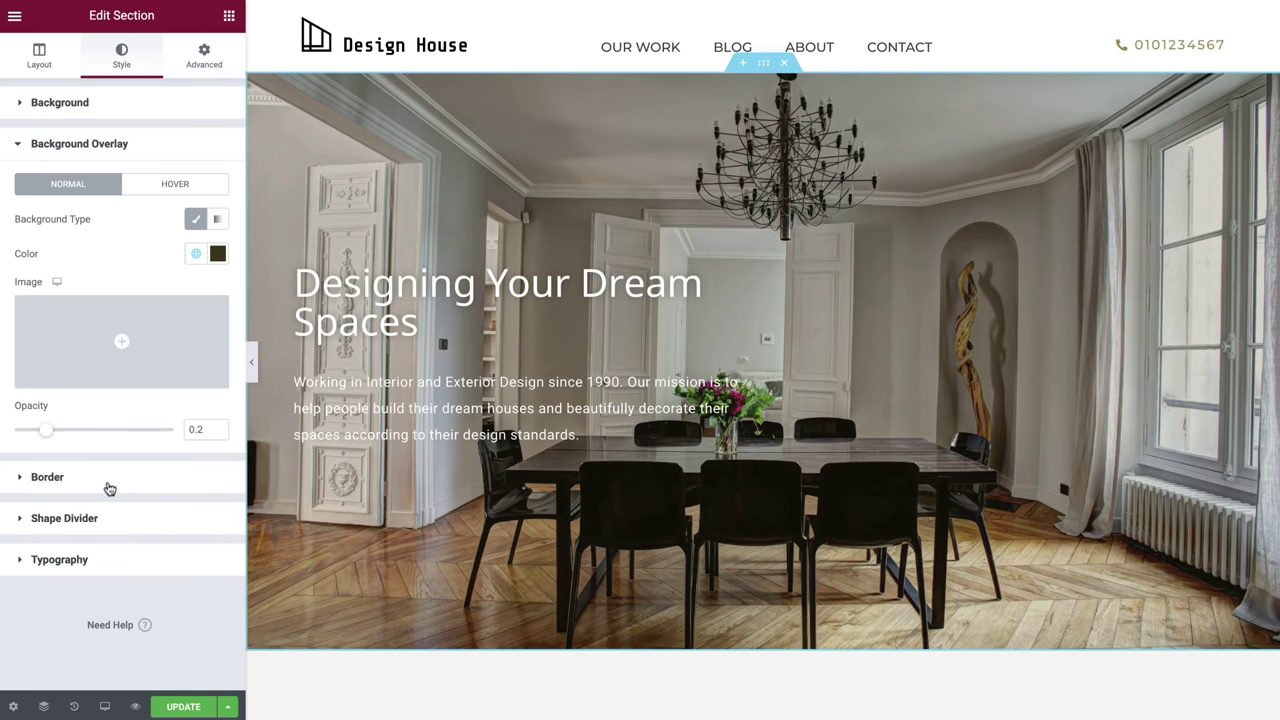
mouse_move(47, 431)
mouse_down()
mouse_move(75, 434)
mouse_move(62, 433)
mouse_up()
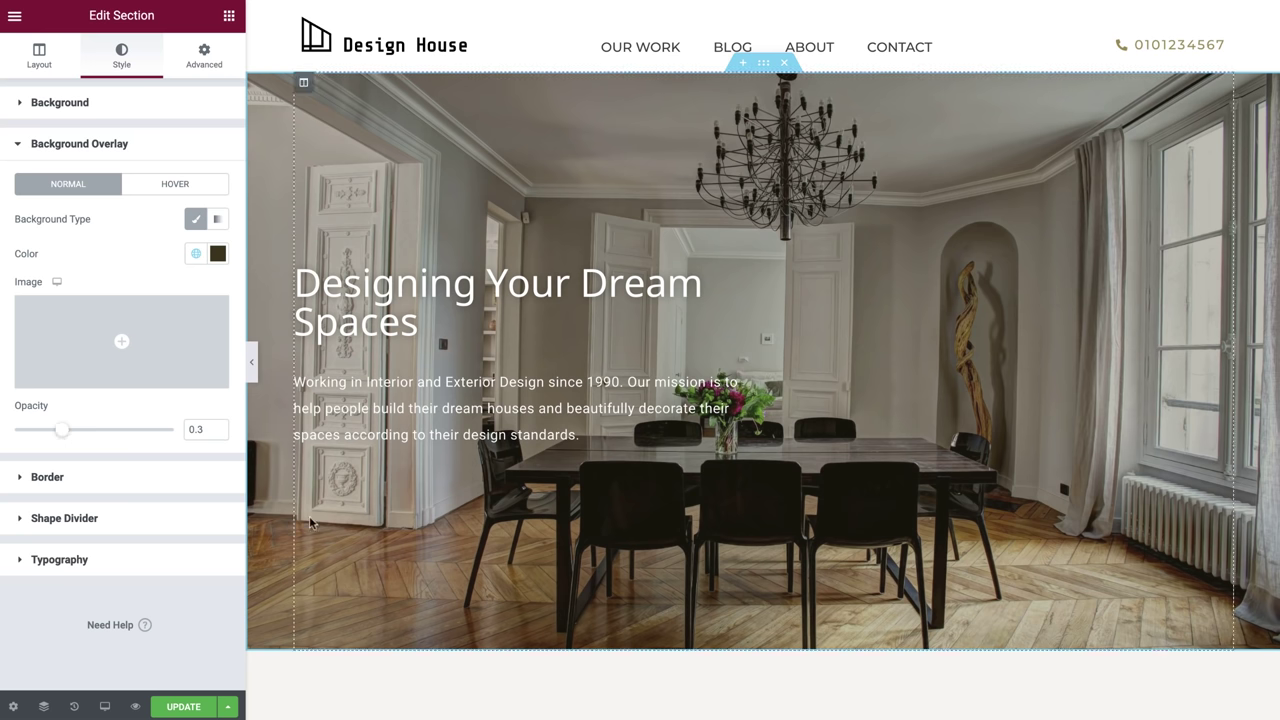
Delete the four-column inner section holding the service icons and texts below the hero.
scroll(332, 507, down, 1)
scroll(333, 510, down, 5)
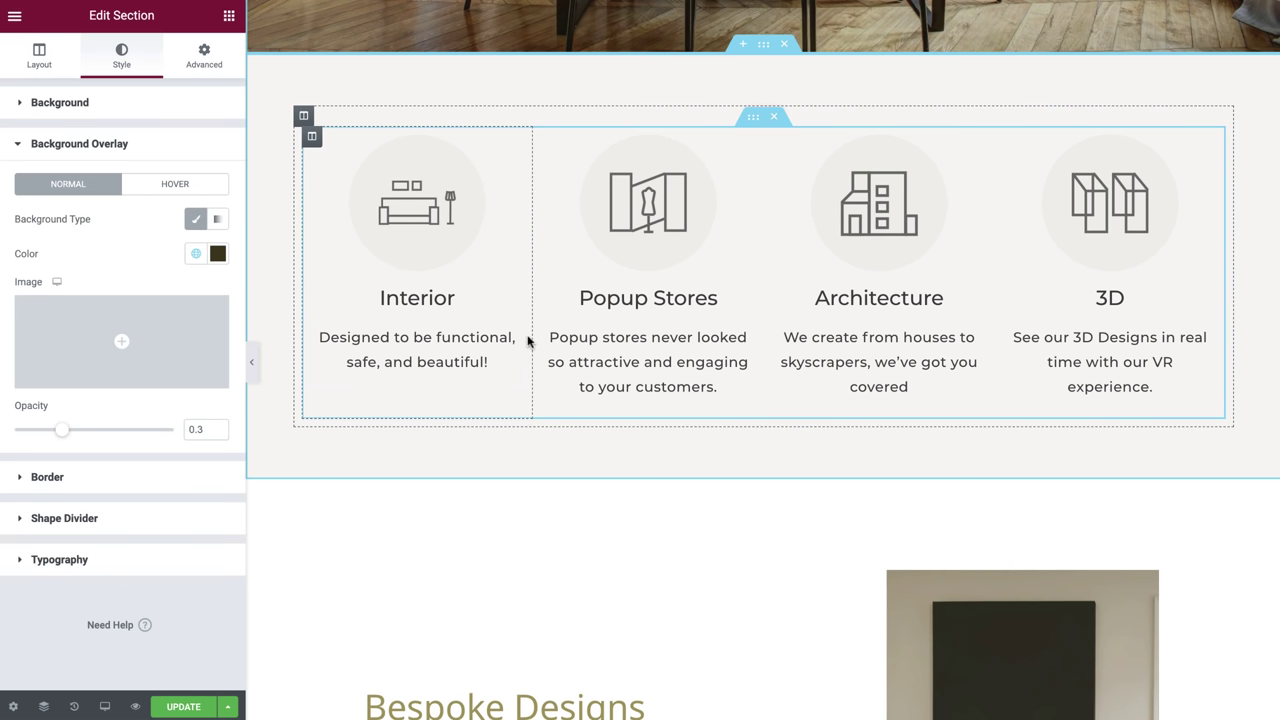
click(774, 117)
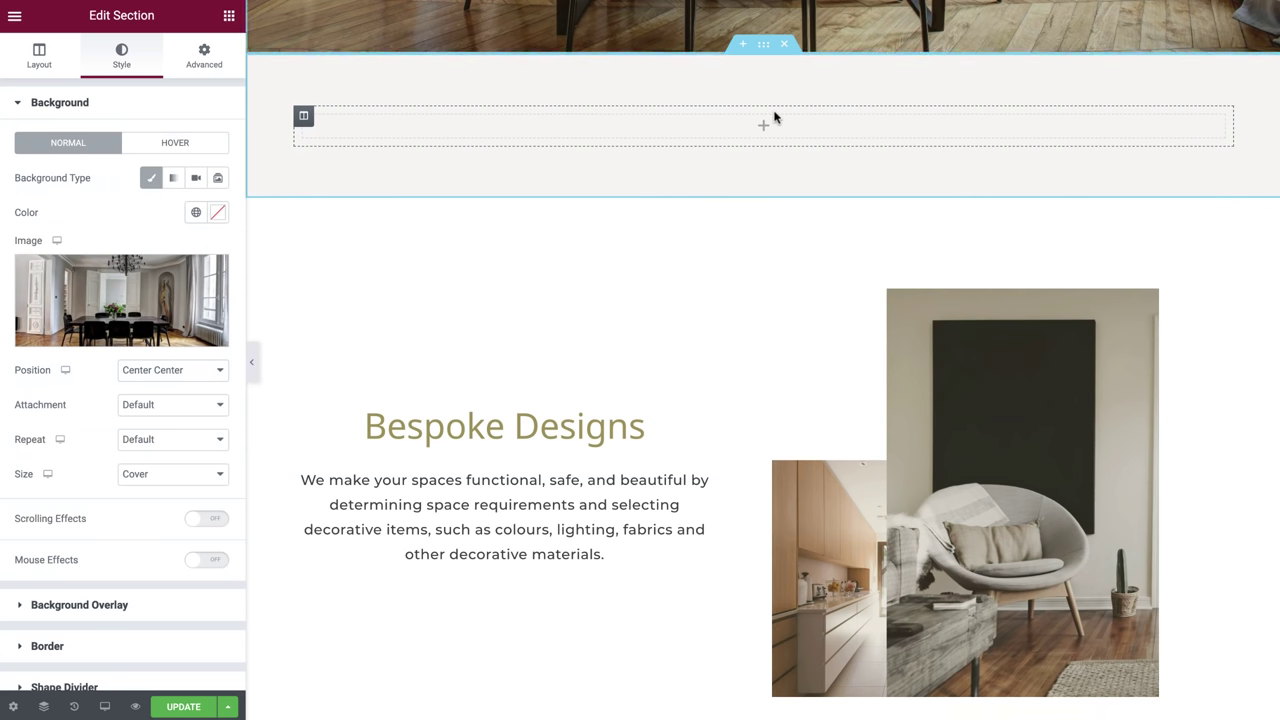
Find the Icon Box widget and add it to the emptied column below the hero.
click(230, 17)
text(icon)
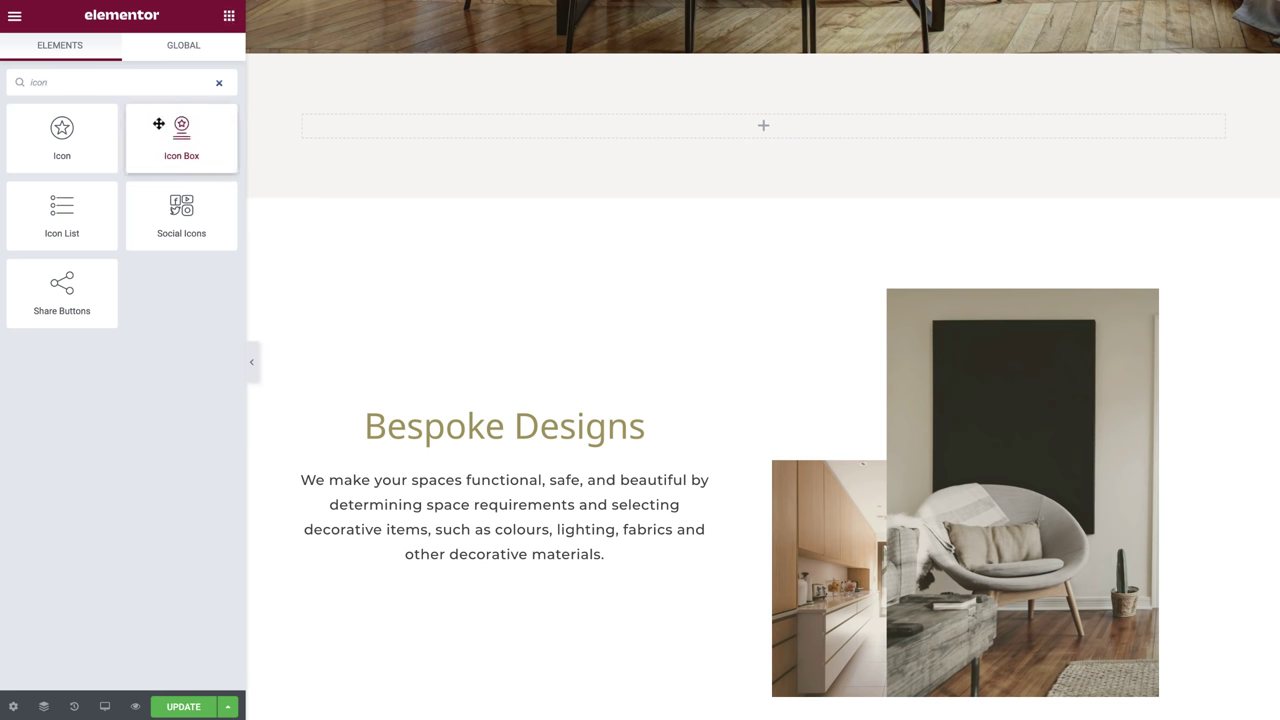
drag(158, 124, 400, 119)
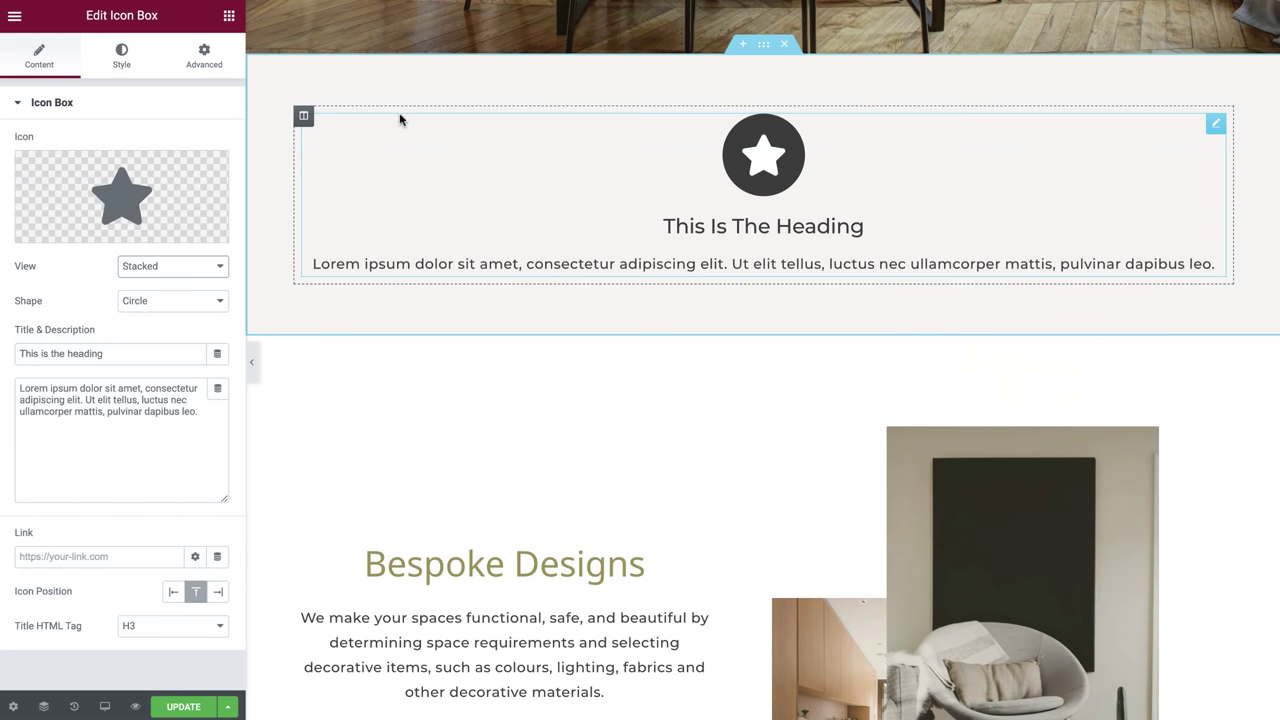
Replace the icon box's star with the interior.svg sofa graphic from the media library.
mouse_move(194, 214)
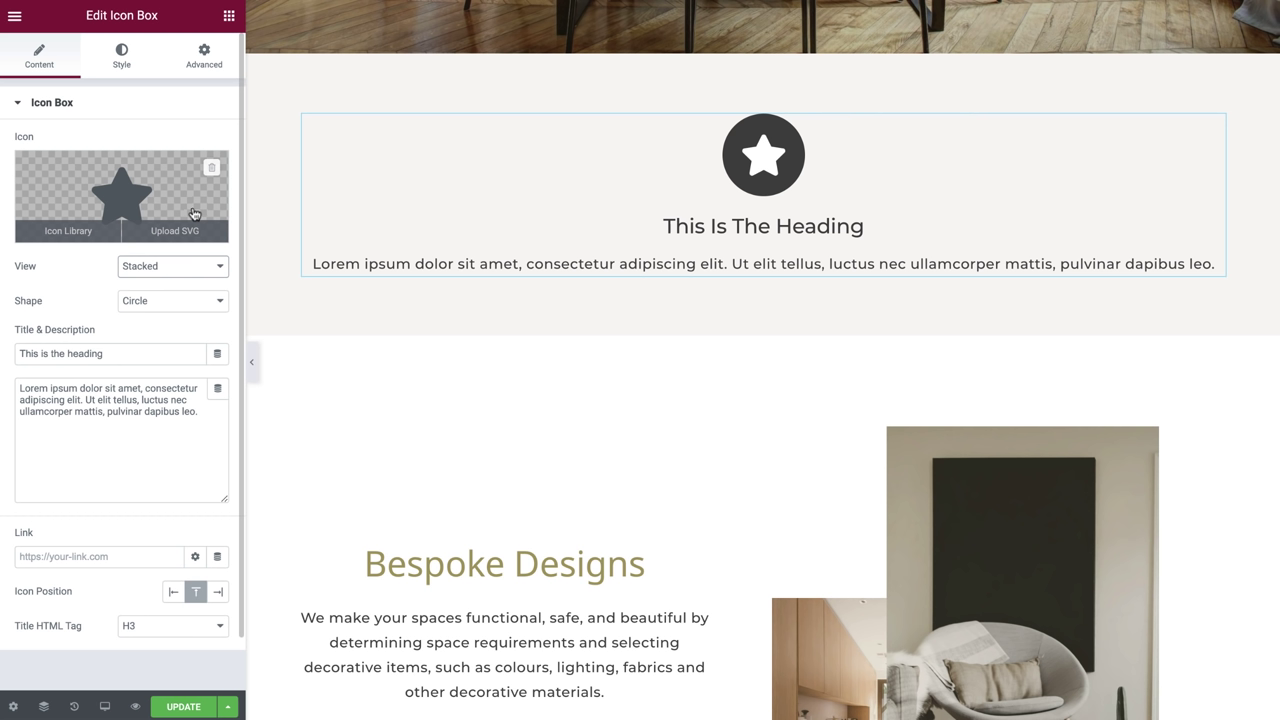
click(196, 238)
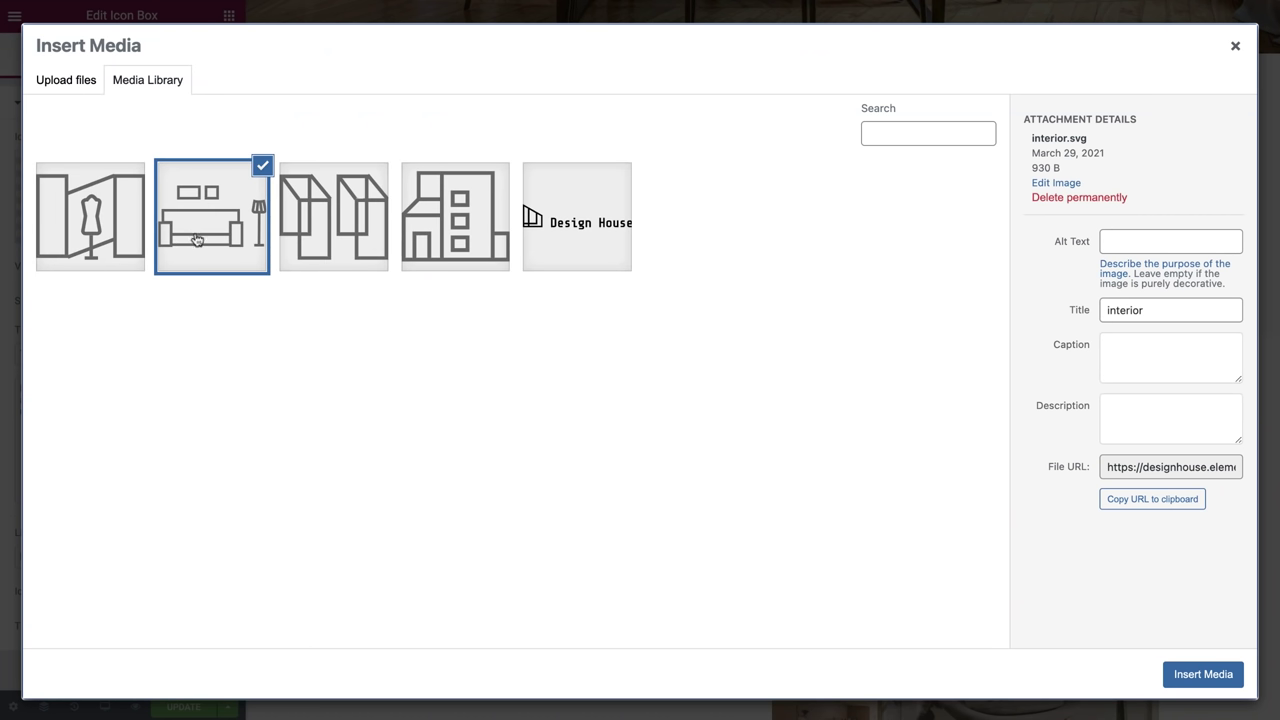
click(1185, 685)
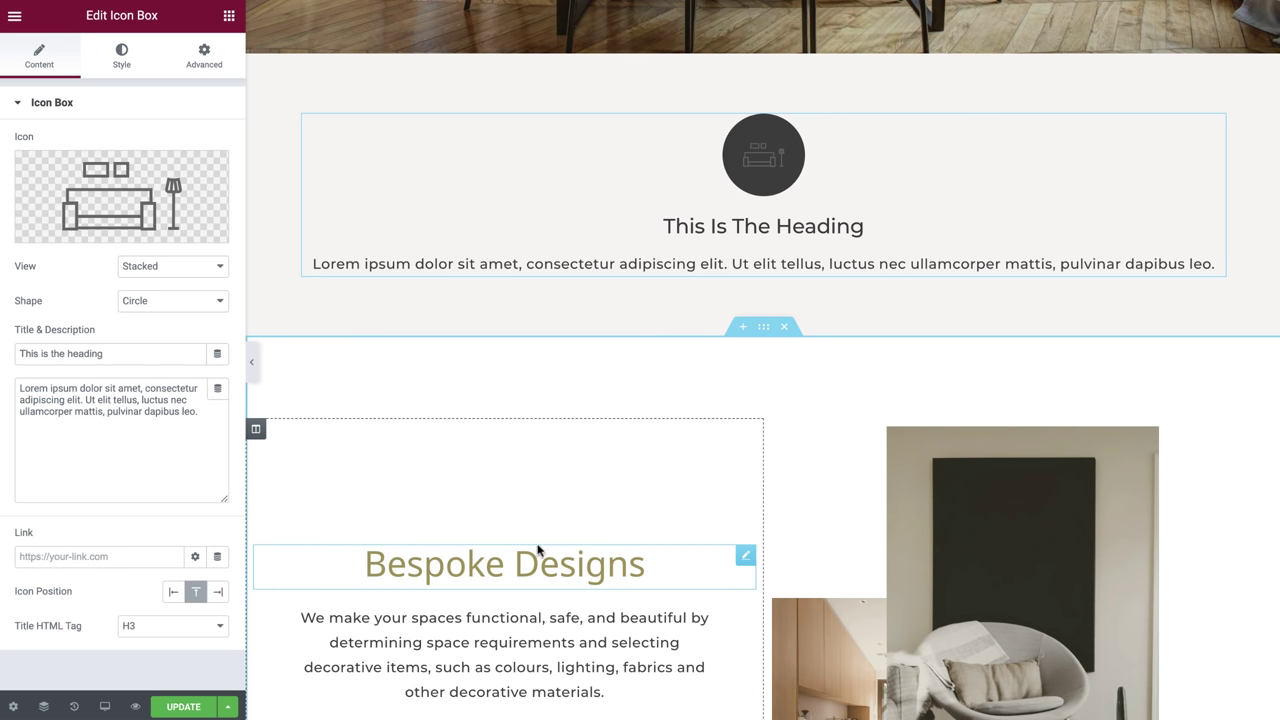
Title the icon box "Interior" and set its description to "Designed to be functional, safe, and beautiful!".
triple_click(178, 353)
text(Interior)
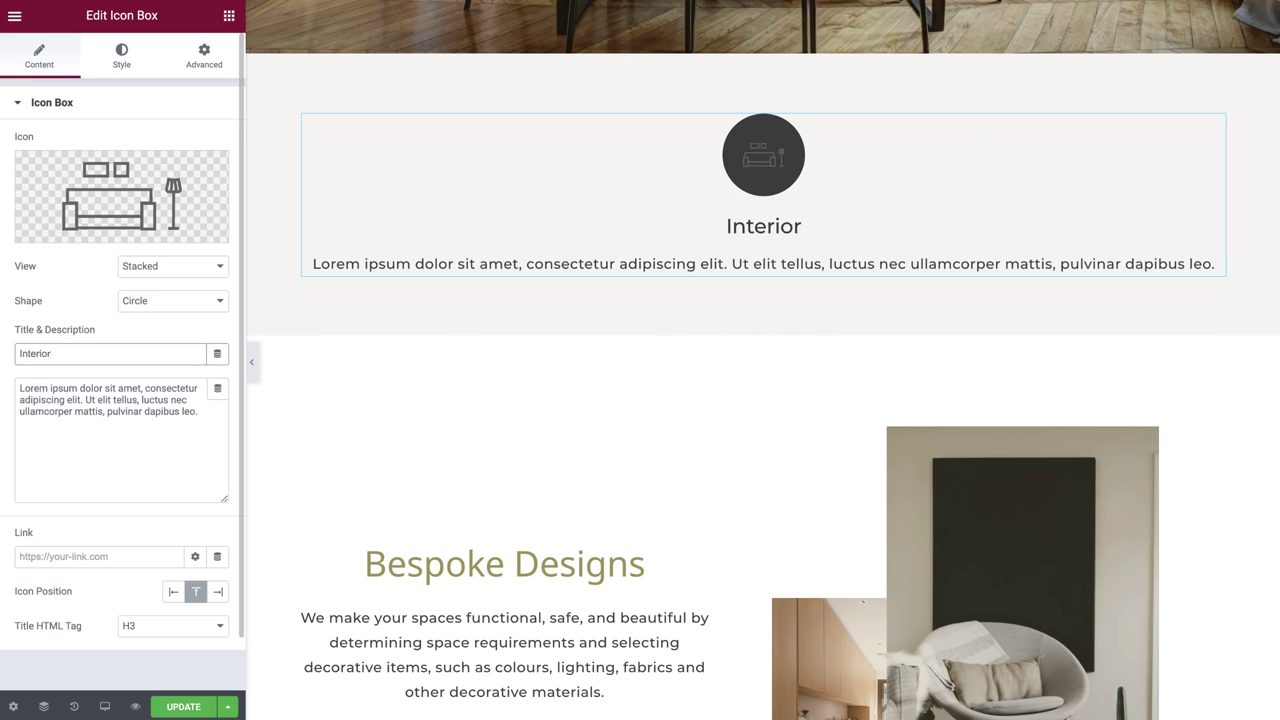
triple_click(188, 402)
text(Designed to be functional, safe, and beautiful!)
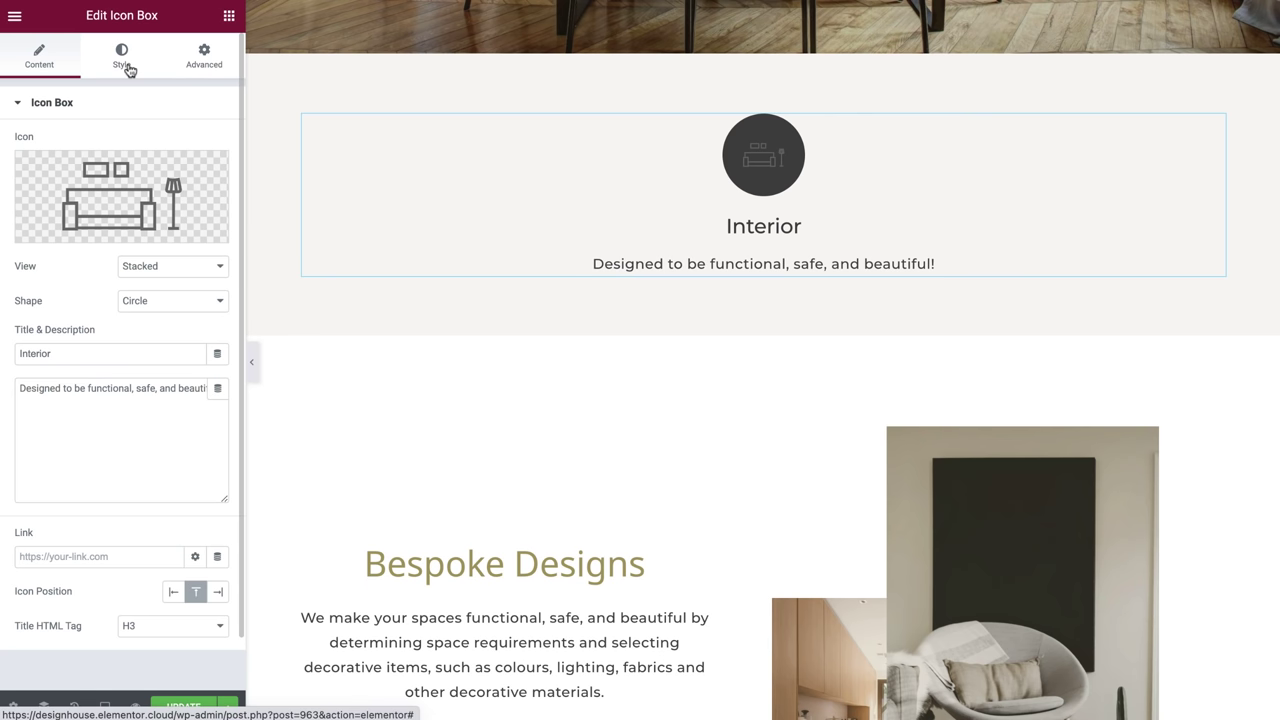
Style the icon with the global Light color as primary, a size of 90 and a padding of 35.
click(129, 68)
click(196, 177)
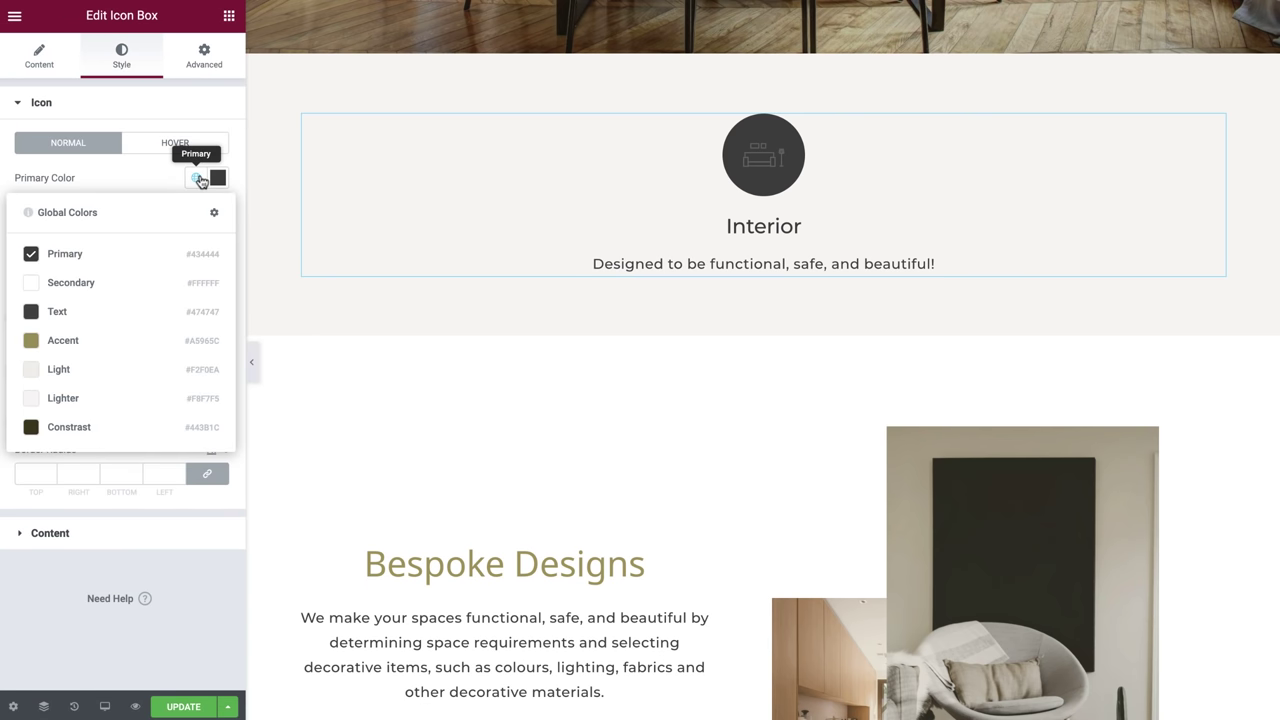
click(117, 369)
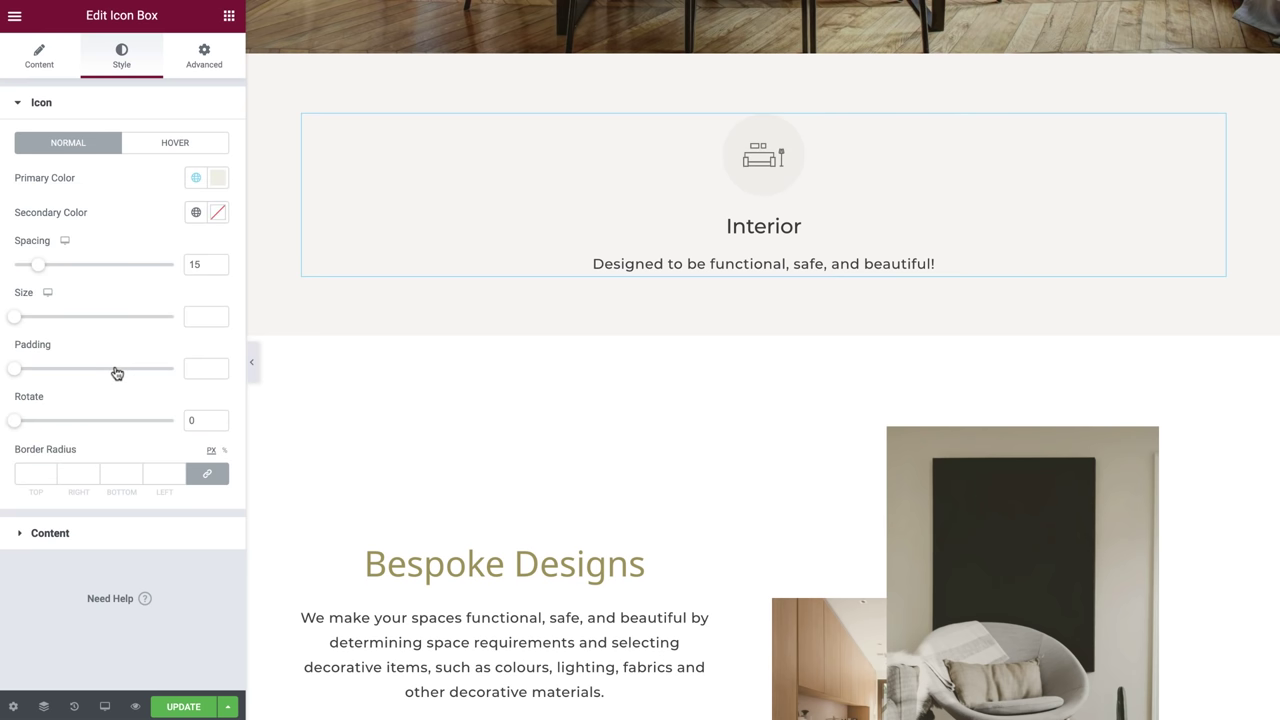
click(192, 316)
text(90)
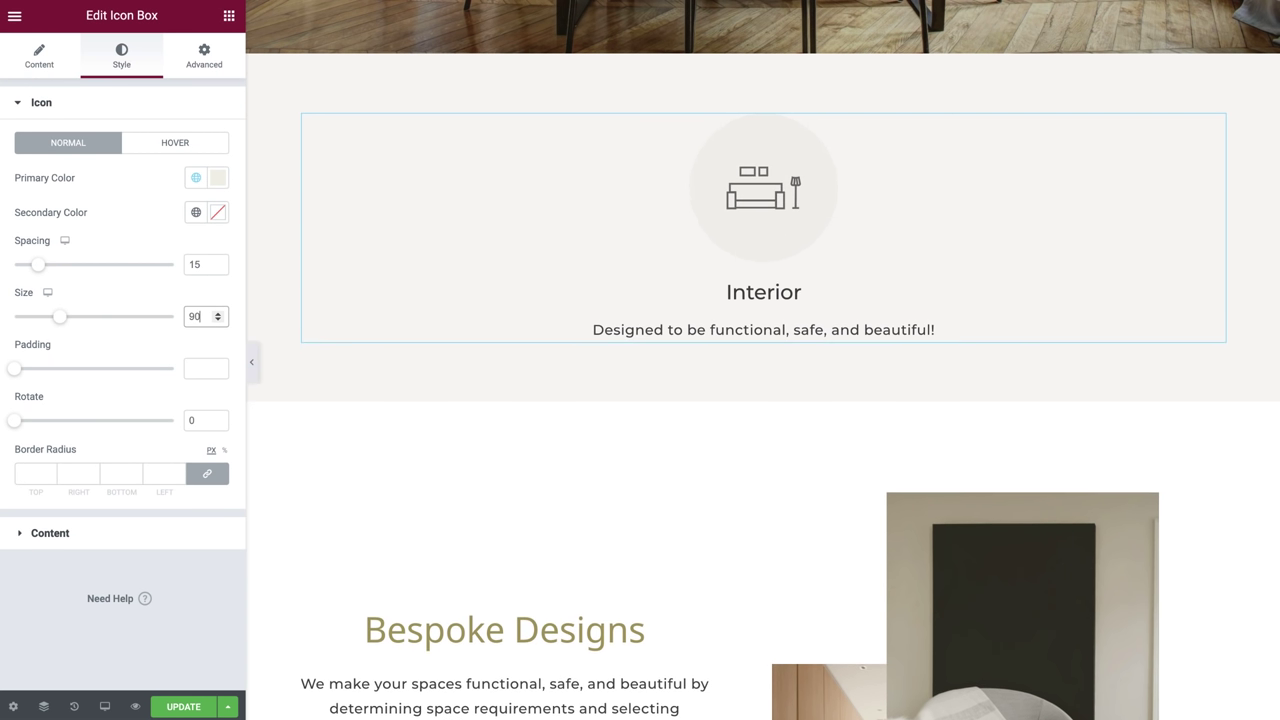
click(190, 368)
text(35)
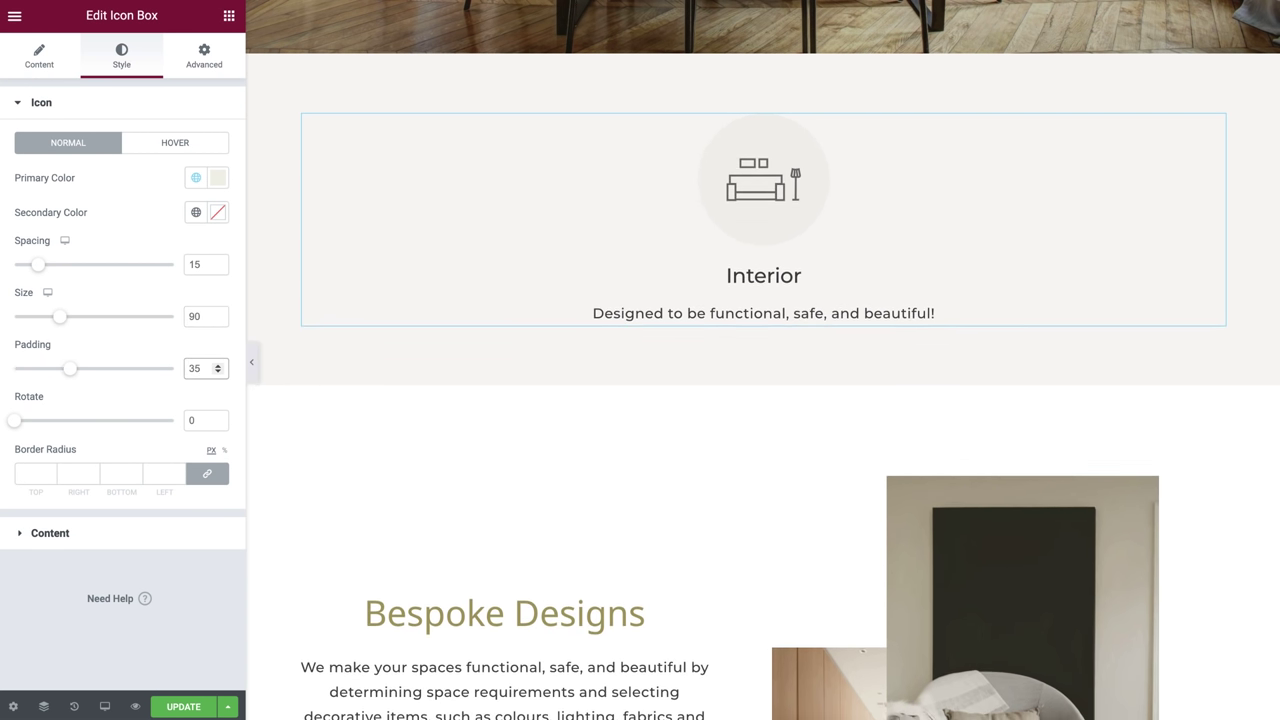
Give the icon box a custom width of 25% in its positioning settings.
click(206, 72)
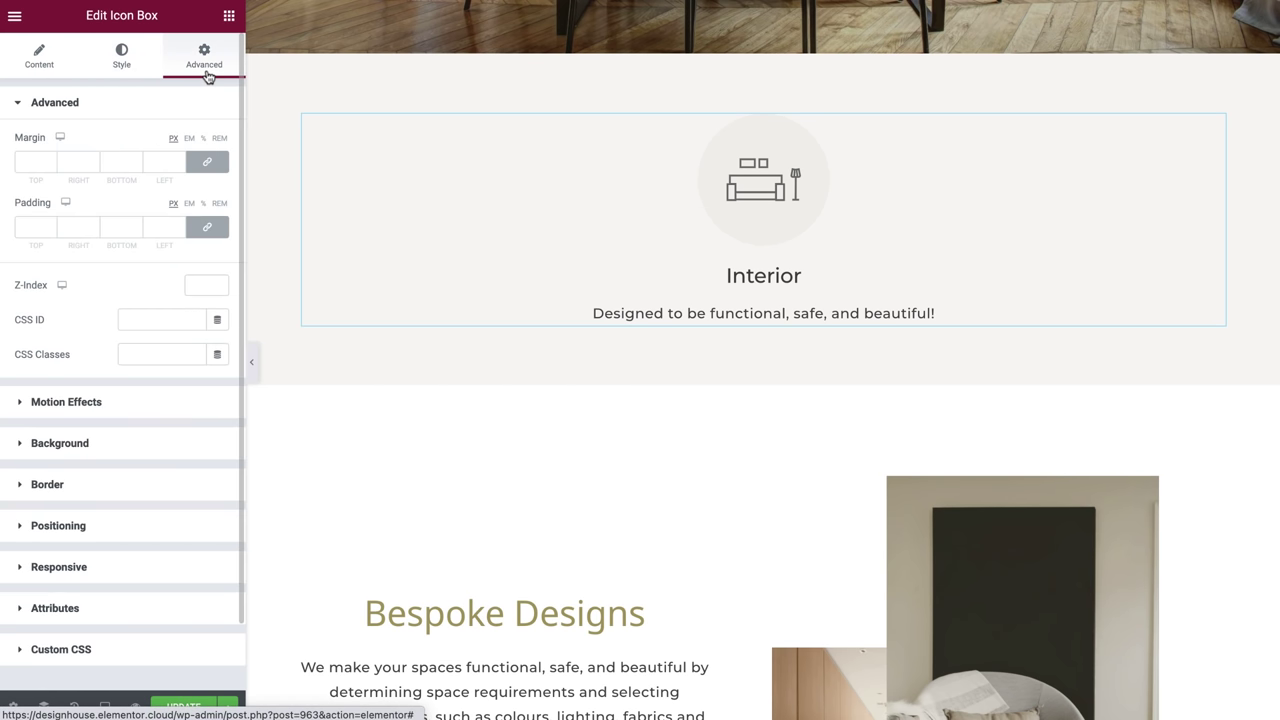
click(151, 526)
click(185, 310)
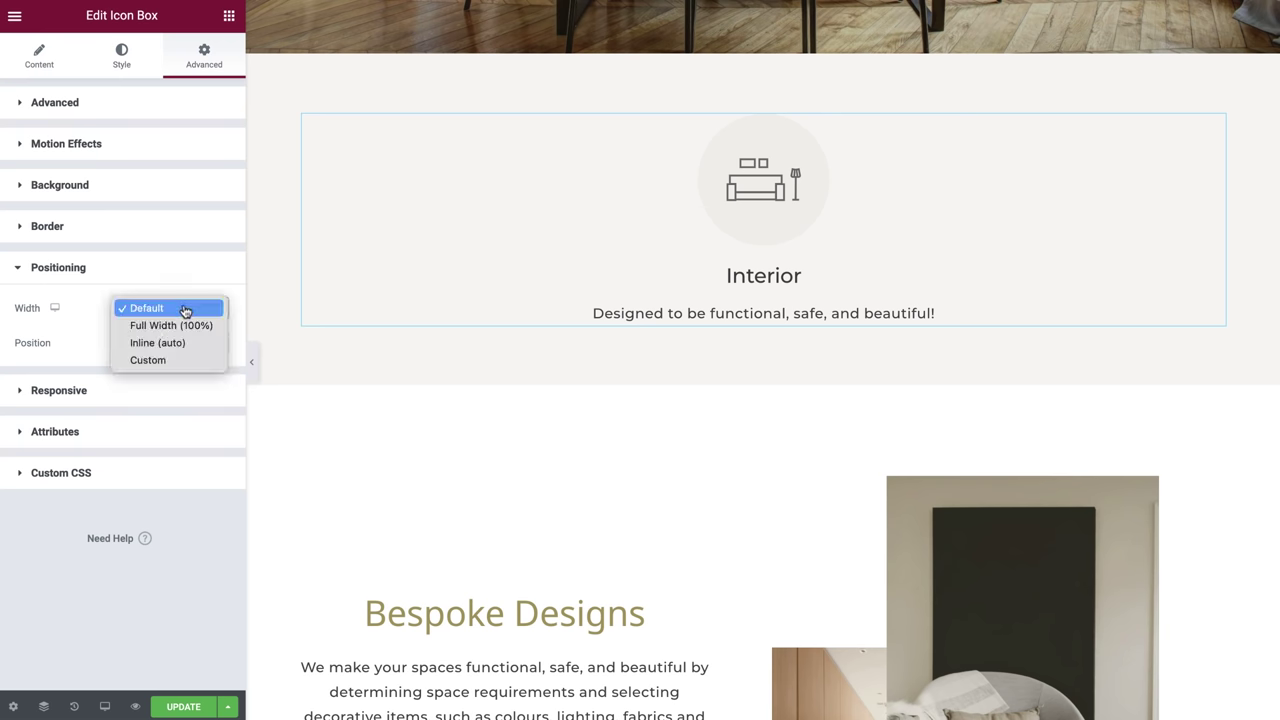
click(175, 361)
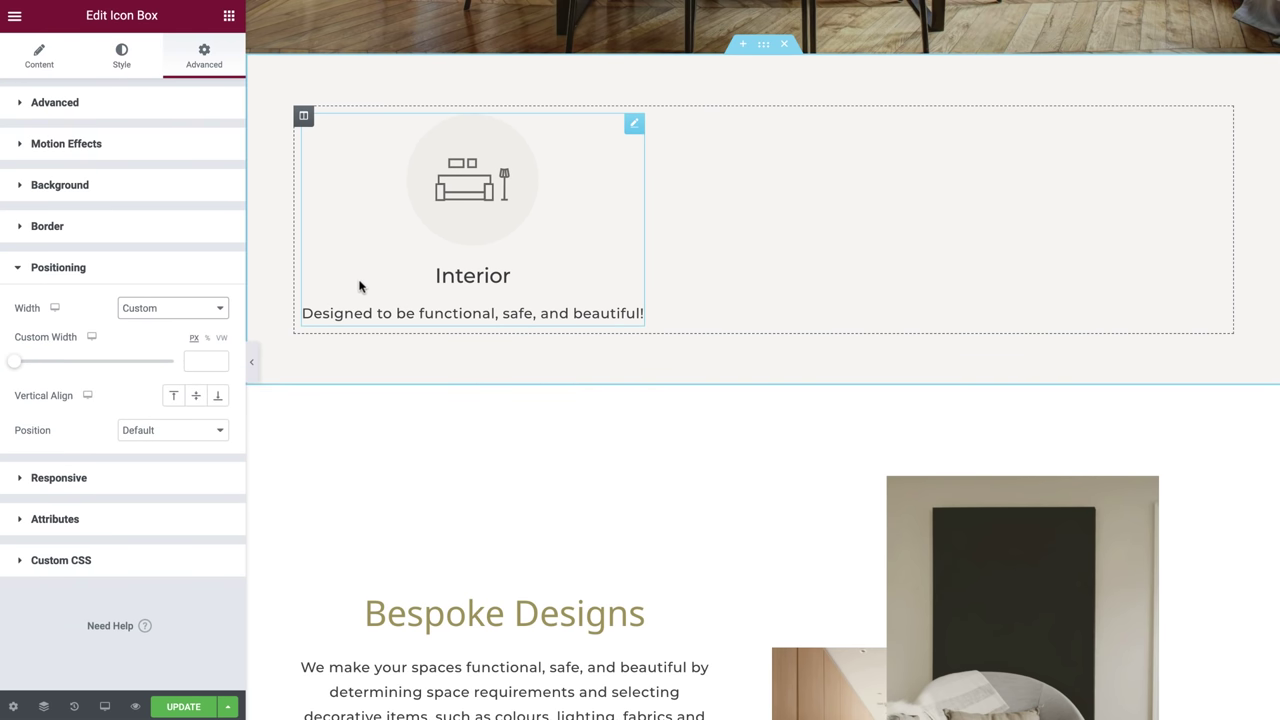
click(207, 358)
text(25)
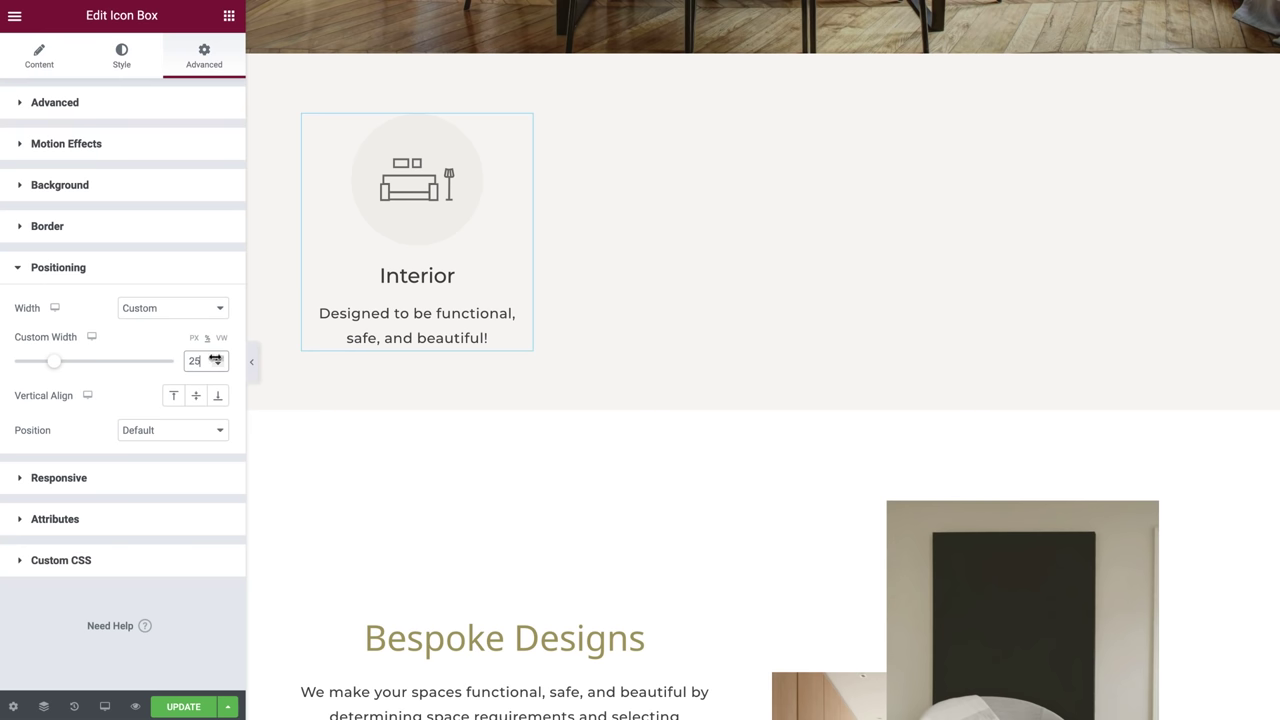
Duplicate the Interior icon box three times to fill the row with four boxes.
right_click(456, 163)
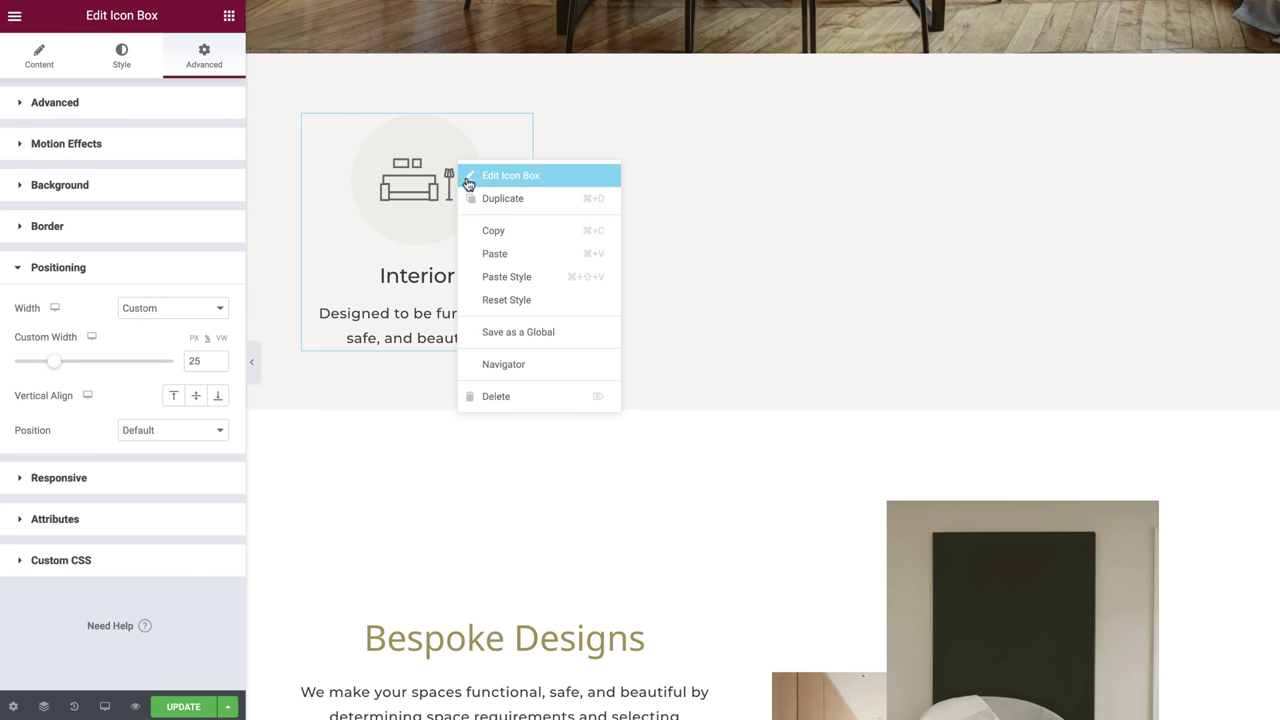
click(477, 198)
right_click(477, 200)
click(489, 230)
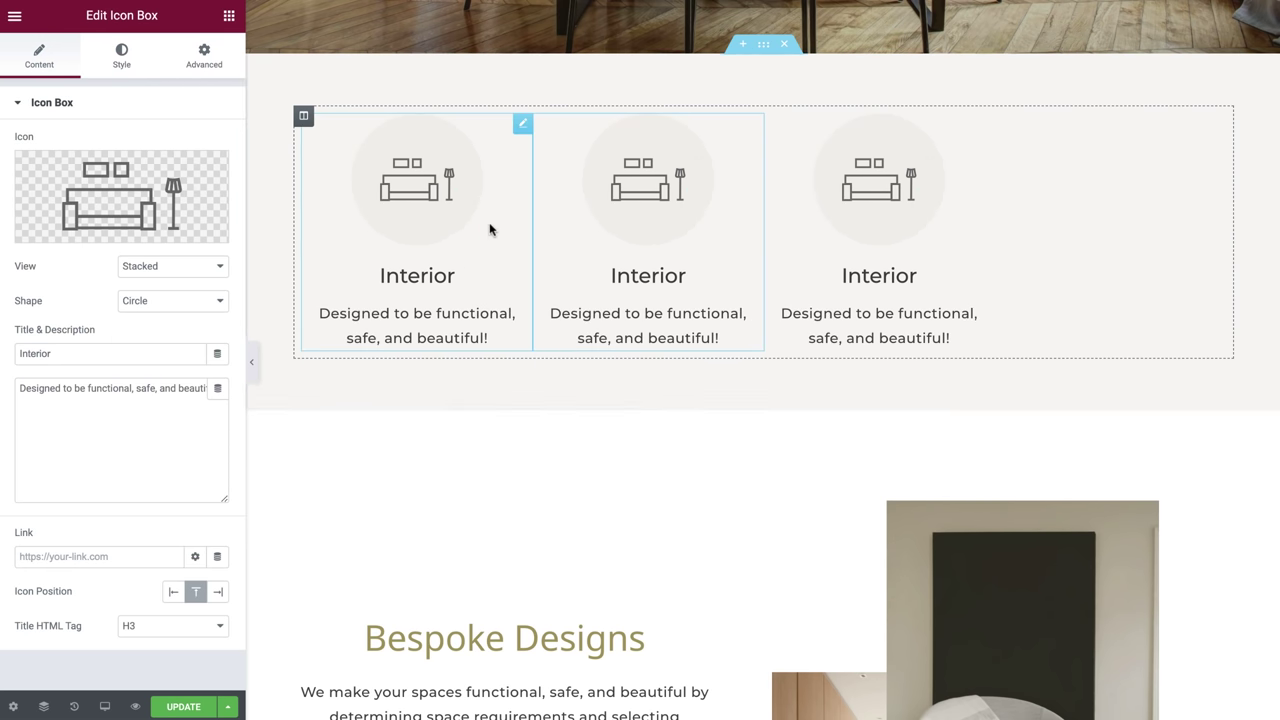
right_click(489, 229)
click(506, 259)
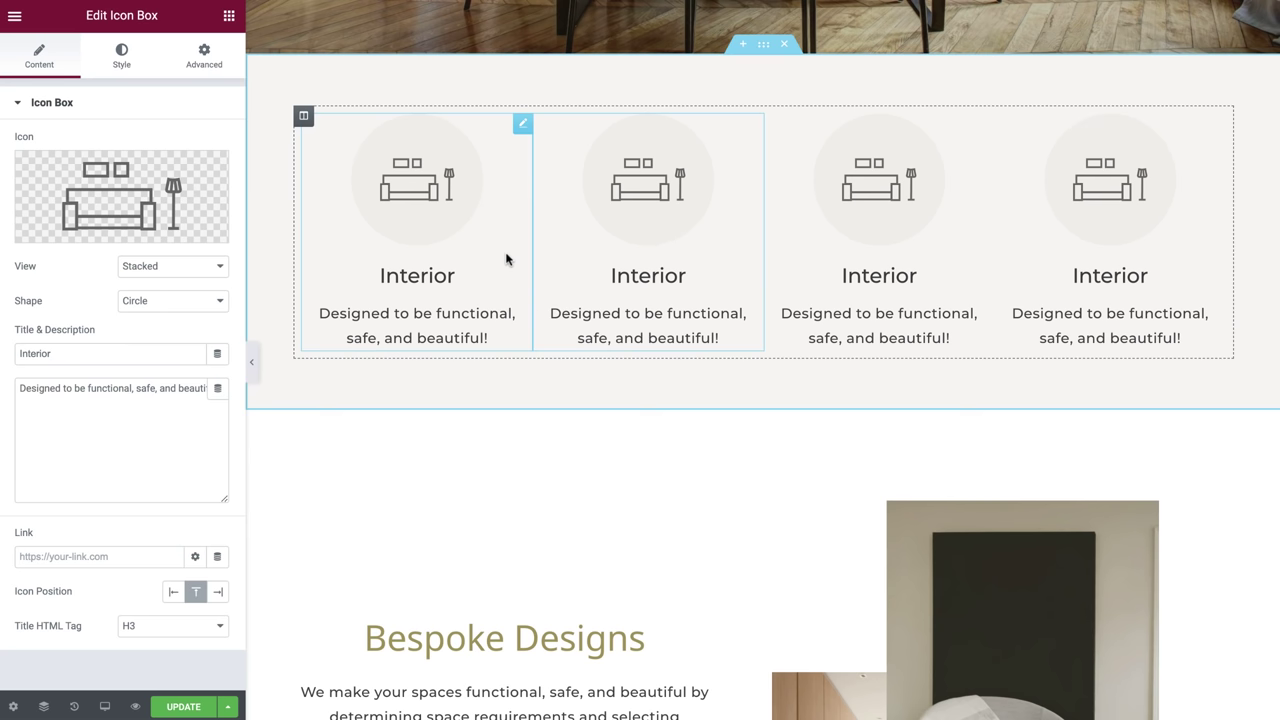
Change the three duplicated boxes' icons, titles and descriptions to the Popup Stores, Architecture and 3D services.
click(557, 214)
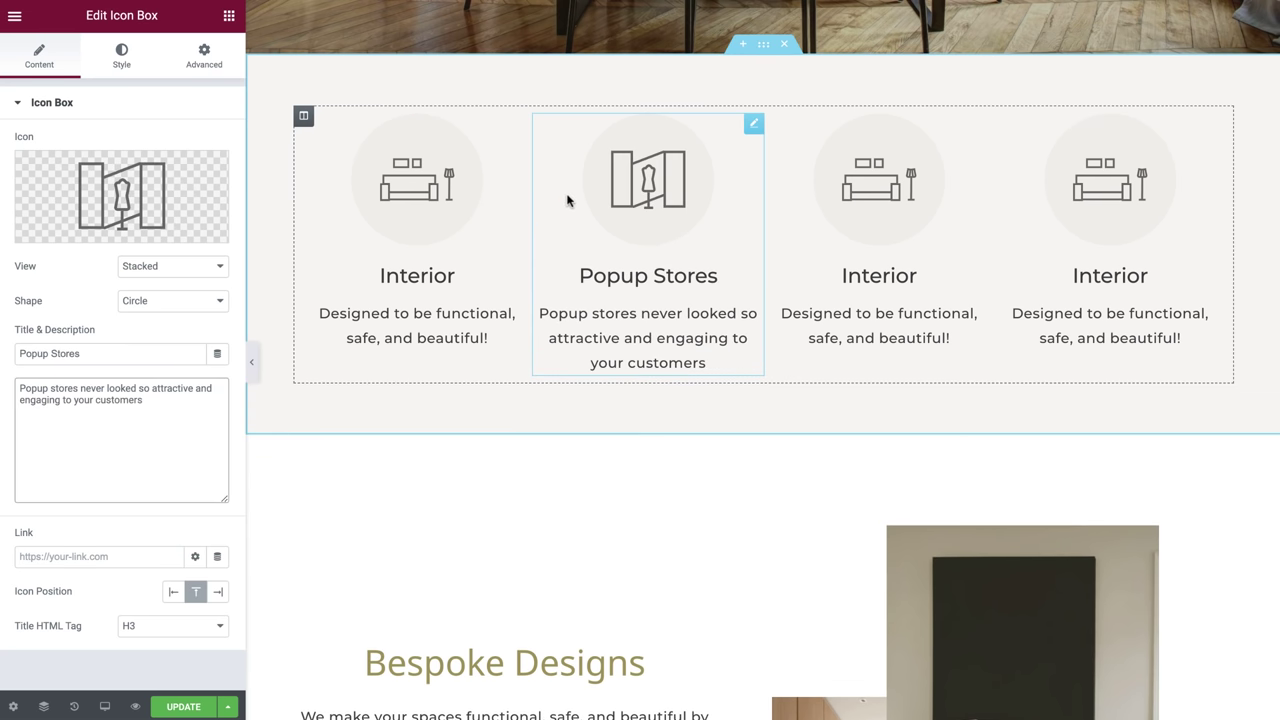
click(780, 214)
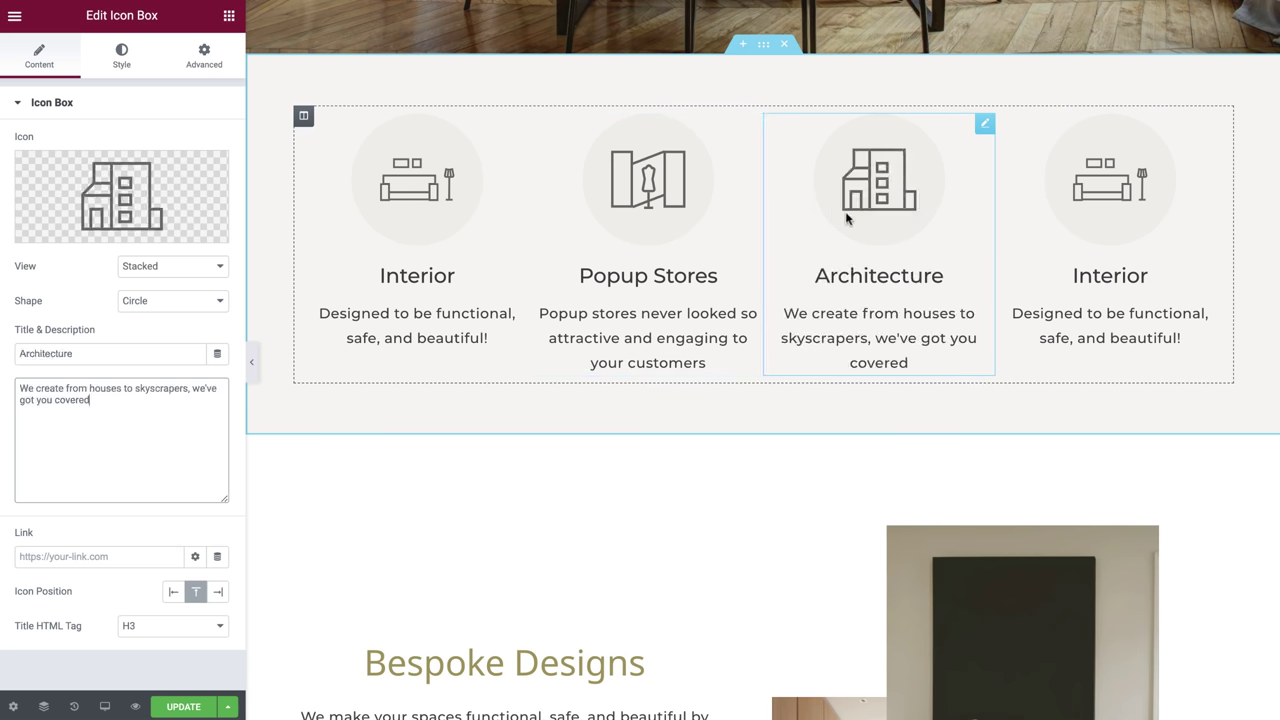
click(1035, 234)
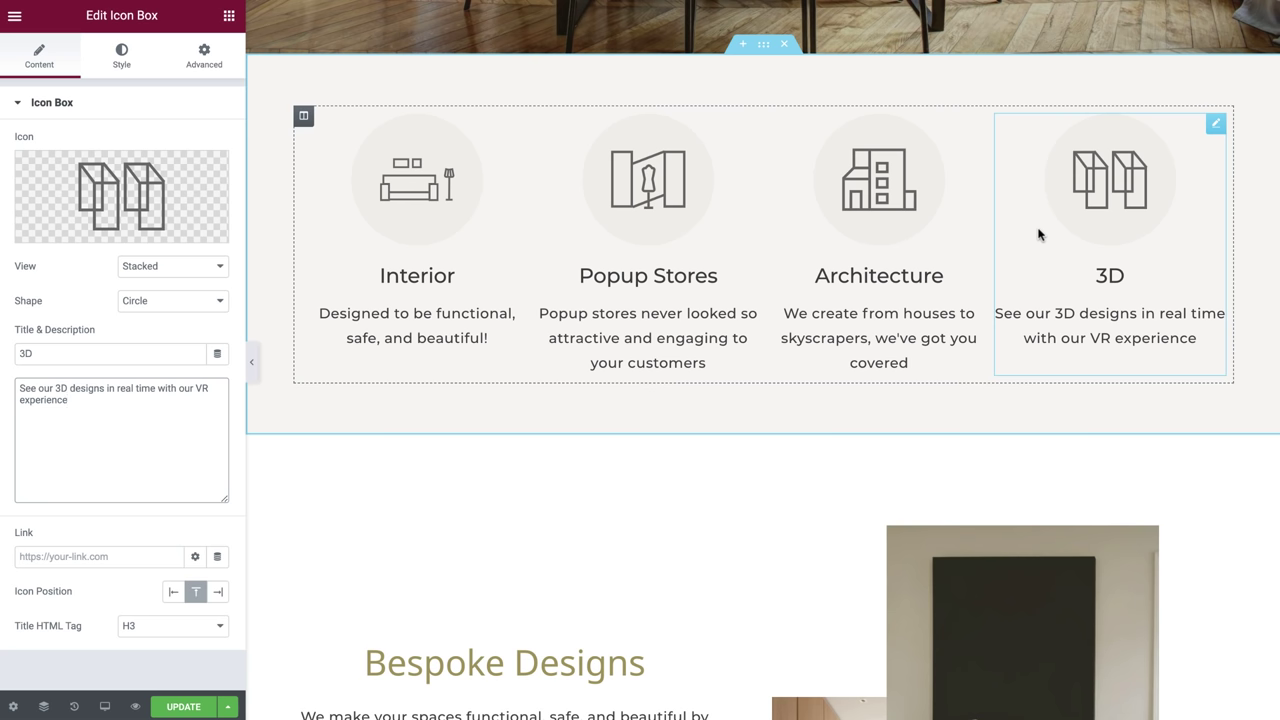
scroll(710, 506, down, 2)
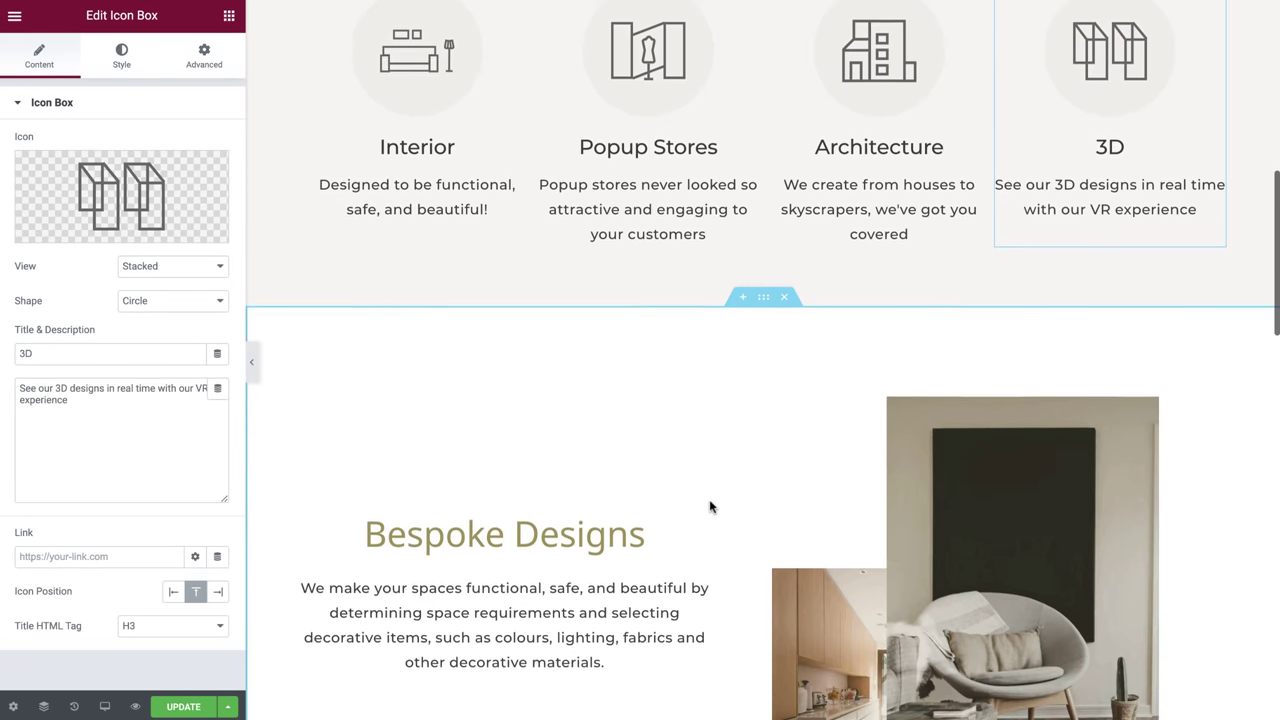
Add a single-column section directly above the existing Bespoke Designs section and set its content width to Full Width.
scroll(709, 506, down, 2)
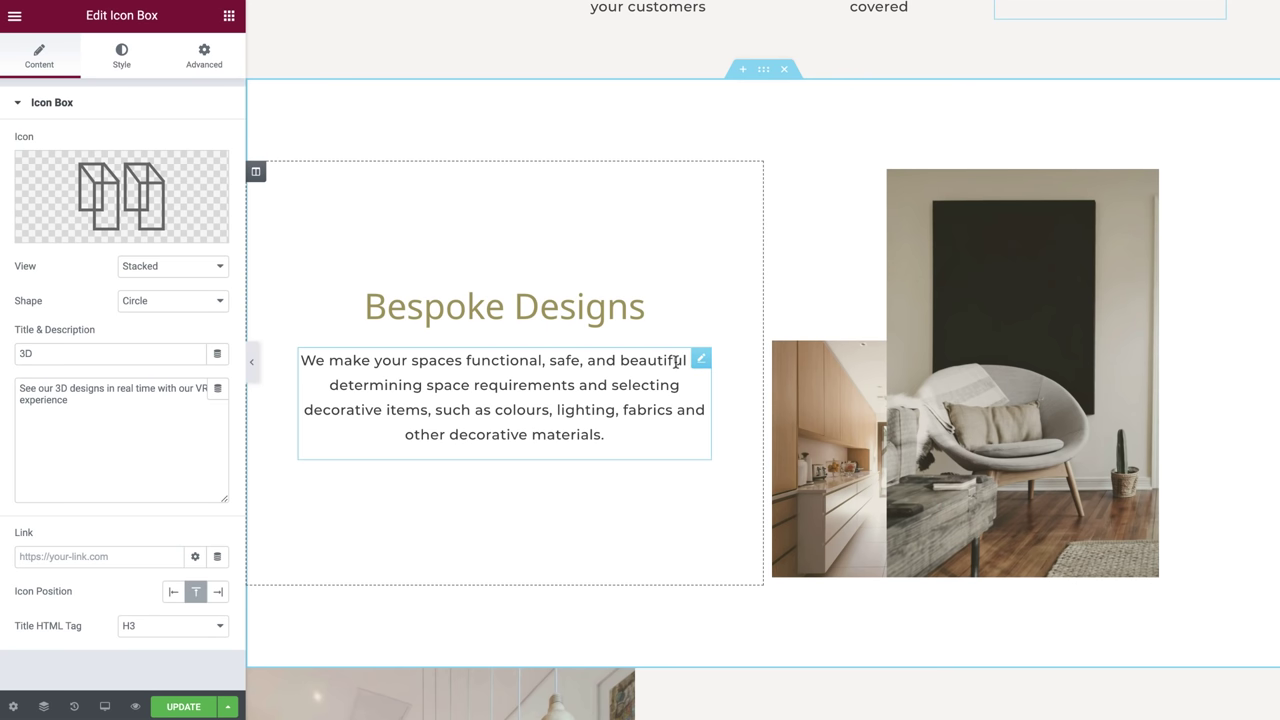
click(745, 70)
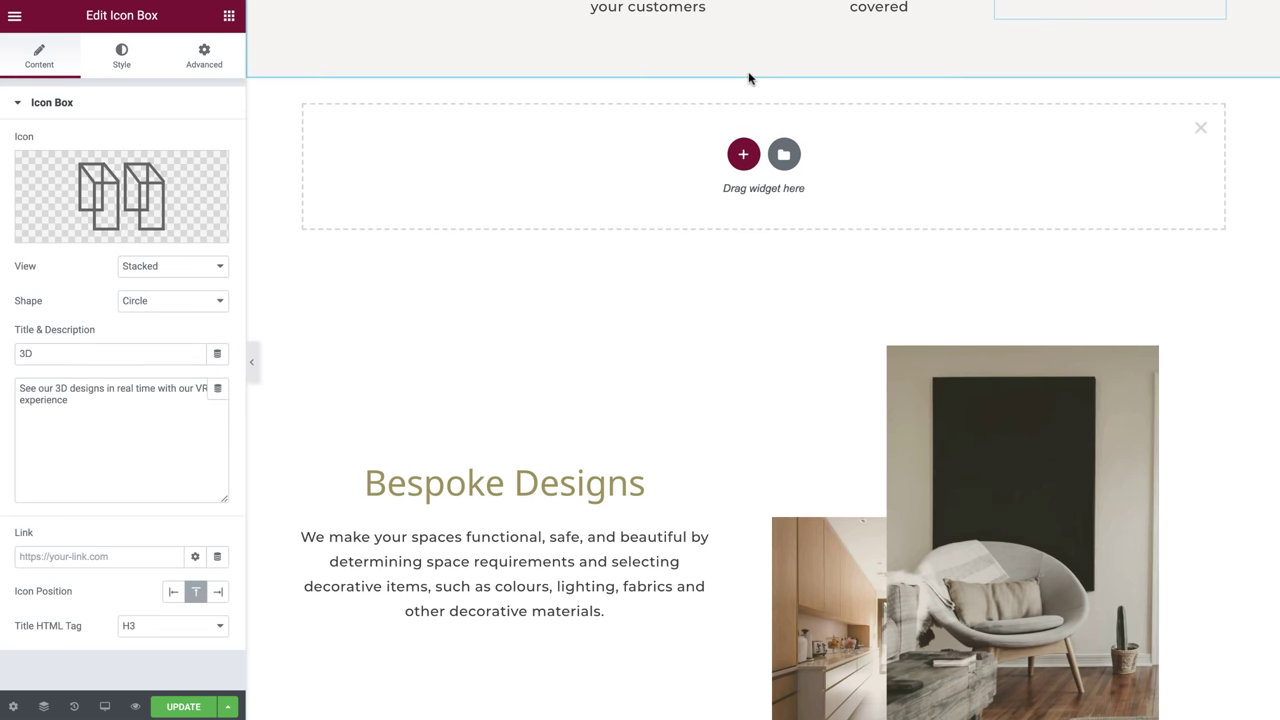
click(743, 154)
click(558, 195)
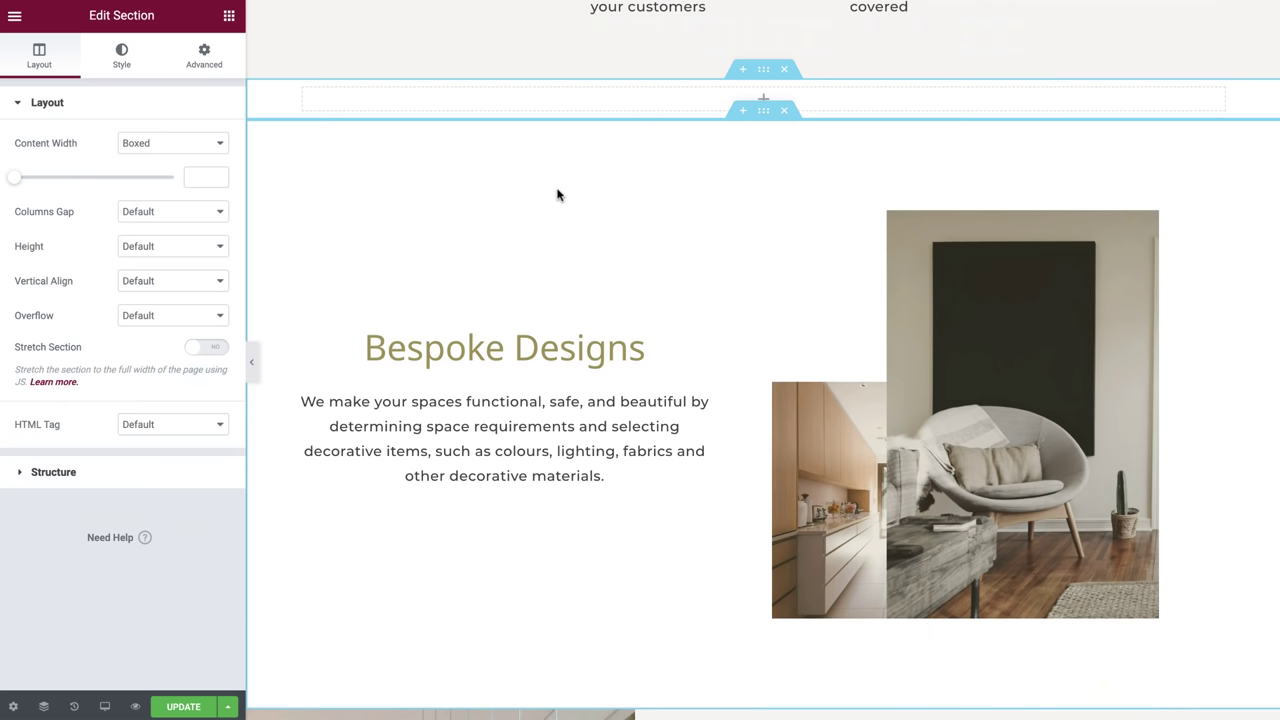
click(216, 147)
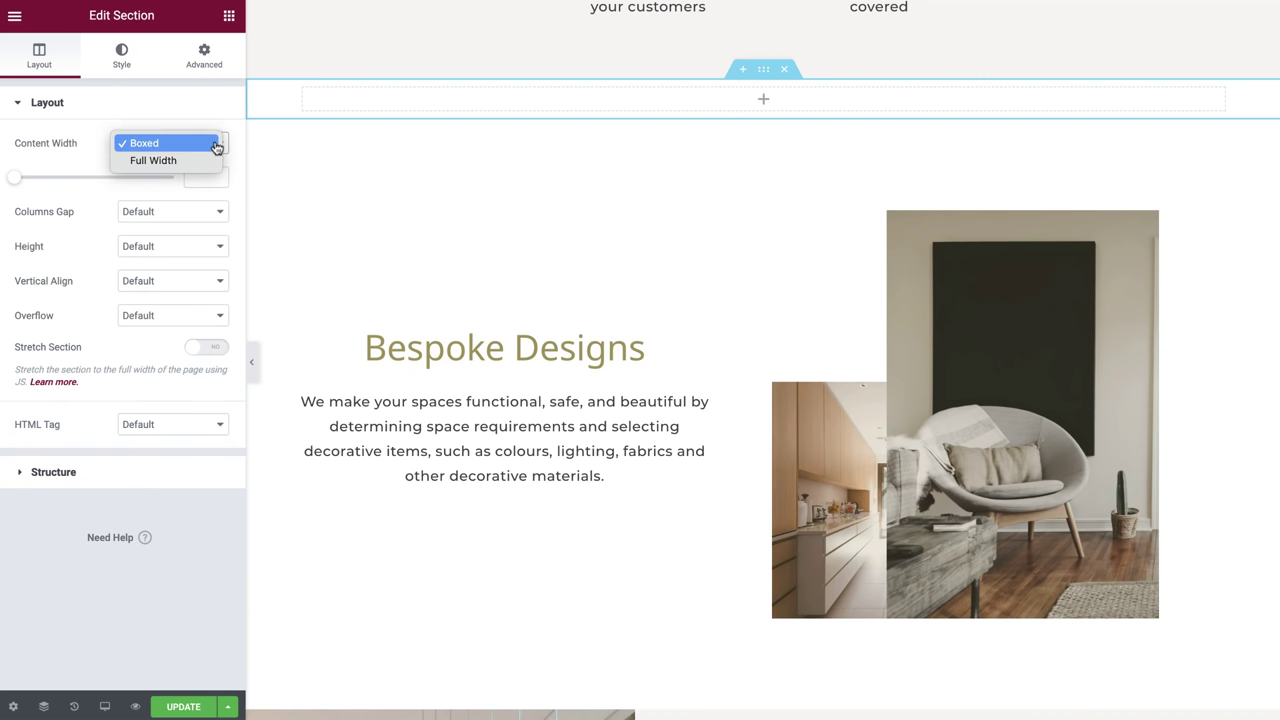
click(205, 161)
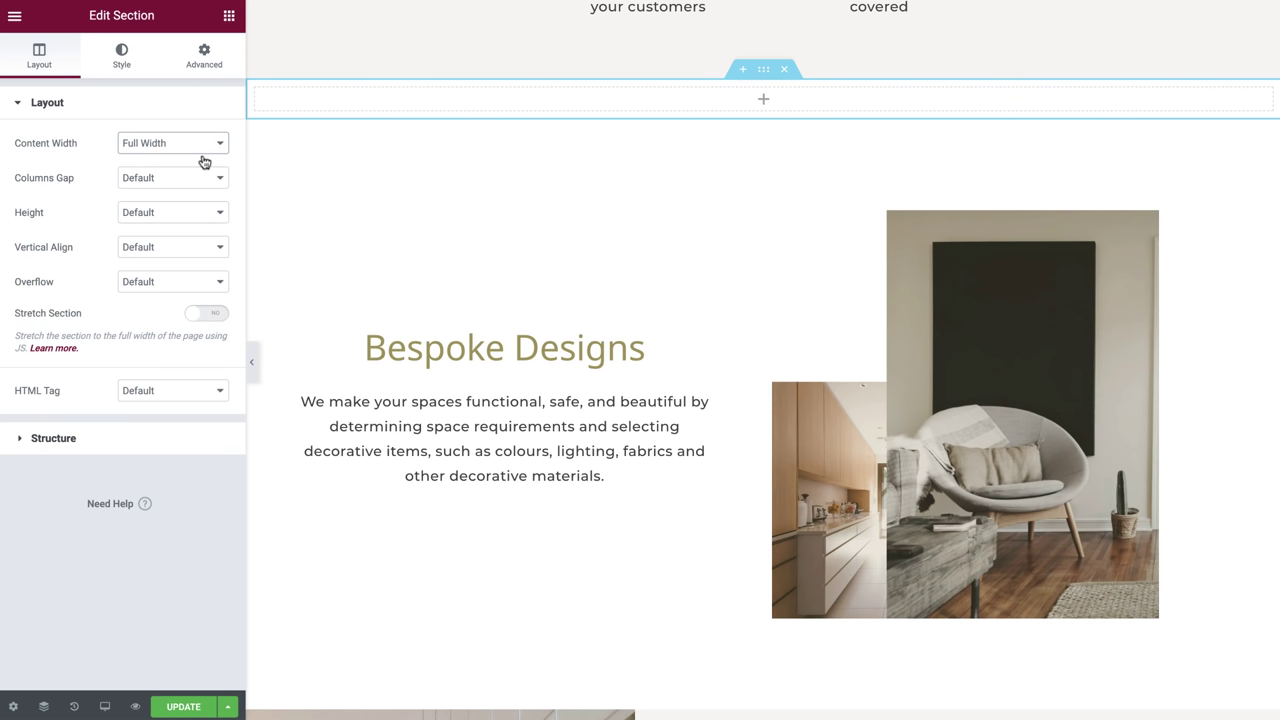
Find the Image Box widget and place it in the new empty full-width section.
click(229, 16)
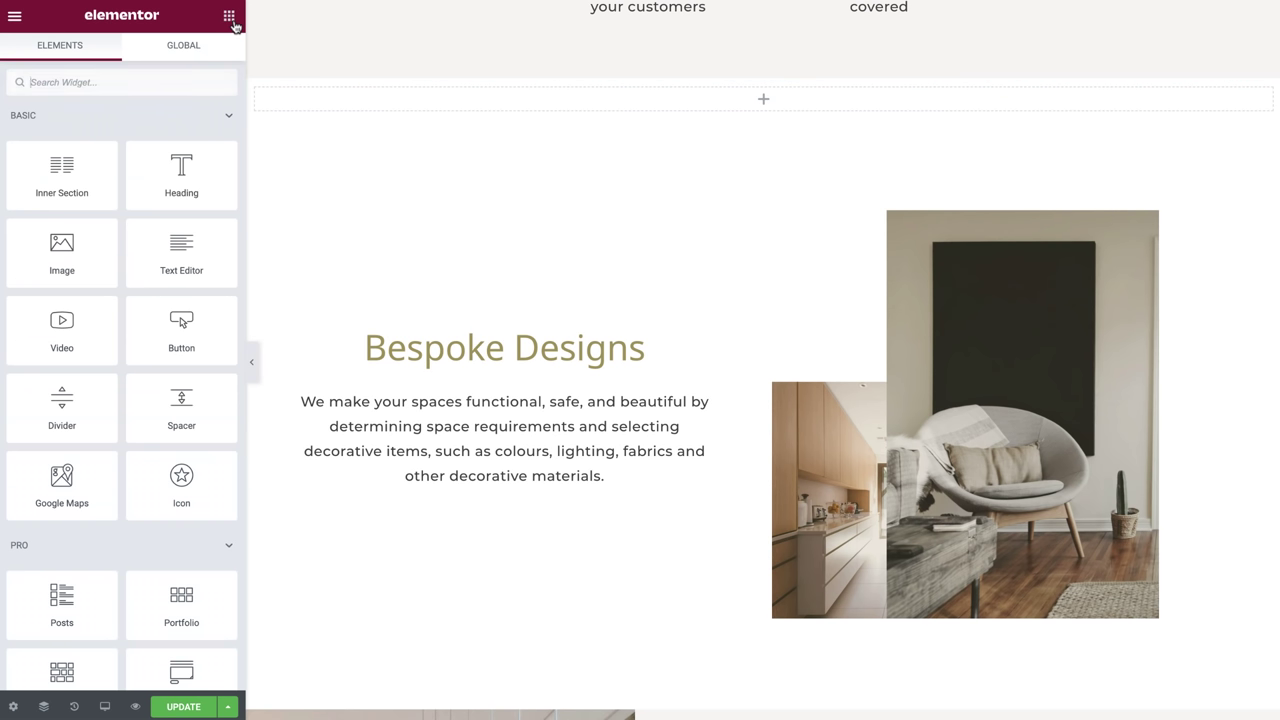
text(image)
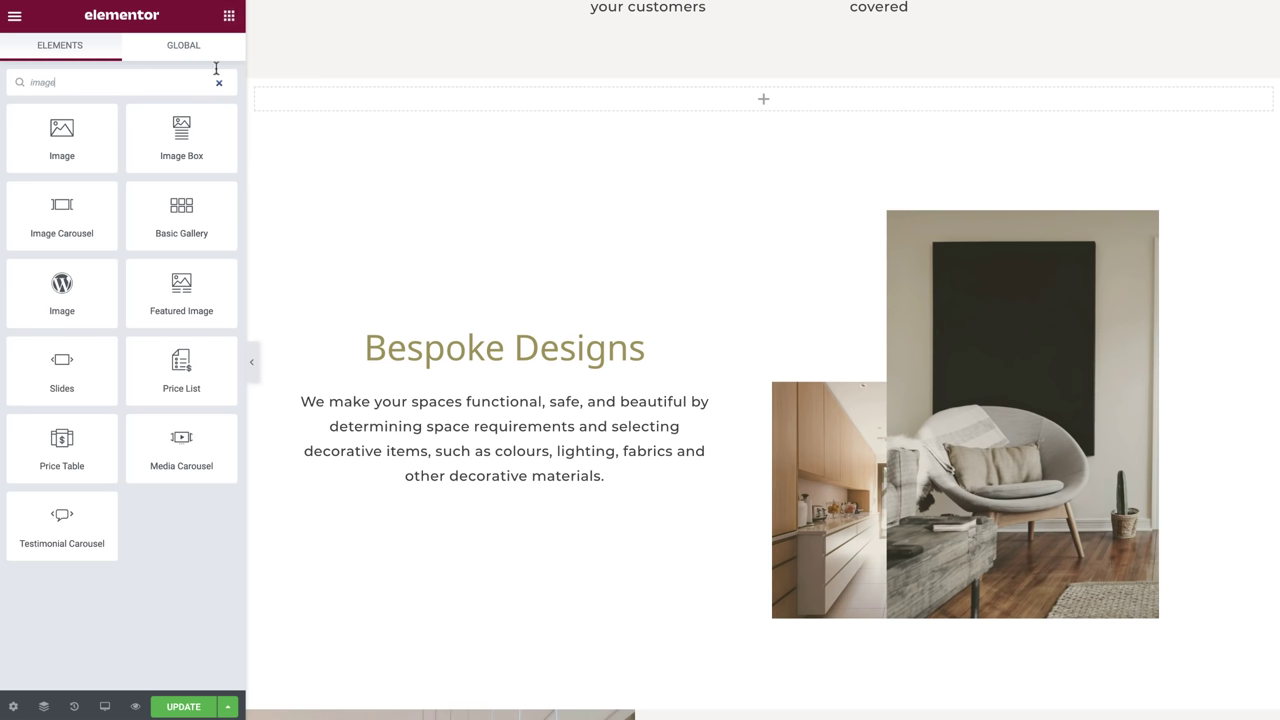
drag(172, 134, 320, 112)
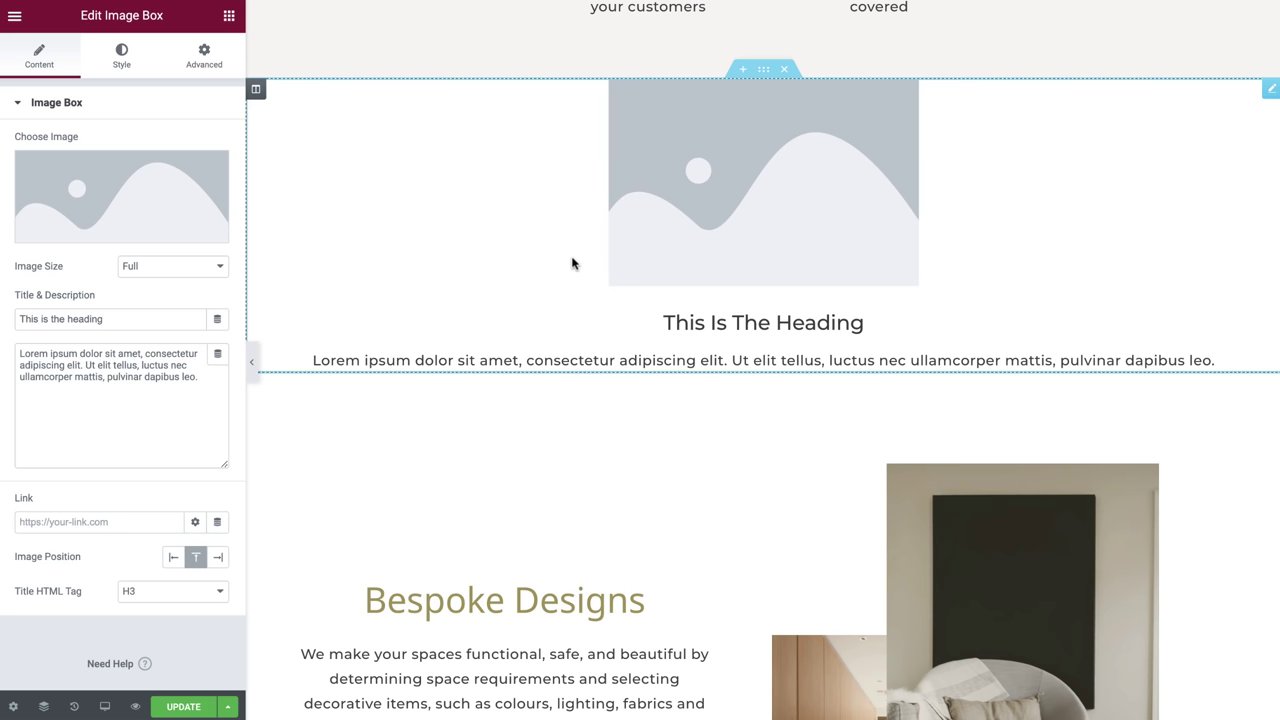
Set the image box title to "Bespoke Designs" and replace its placeholder description with the text from the original Bespoke Designs section.
triple_click(131, 316)
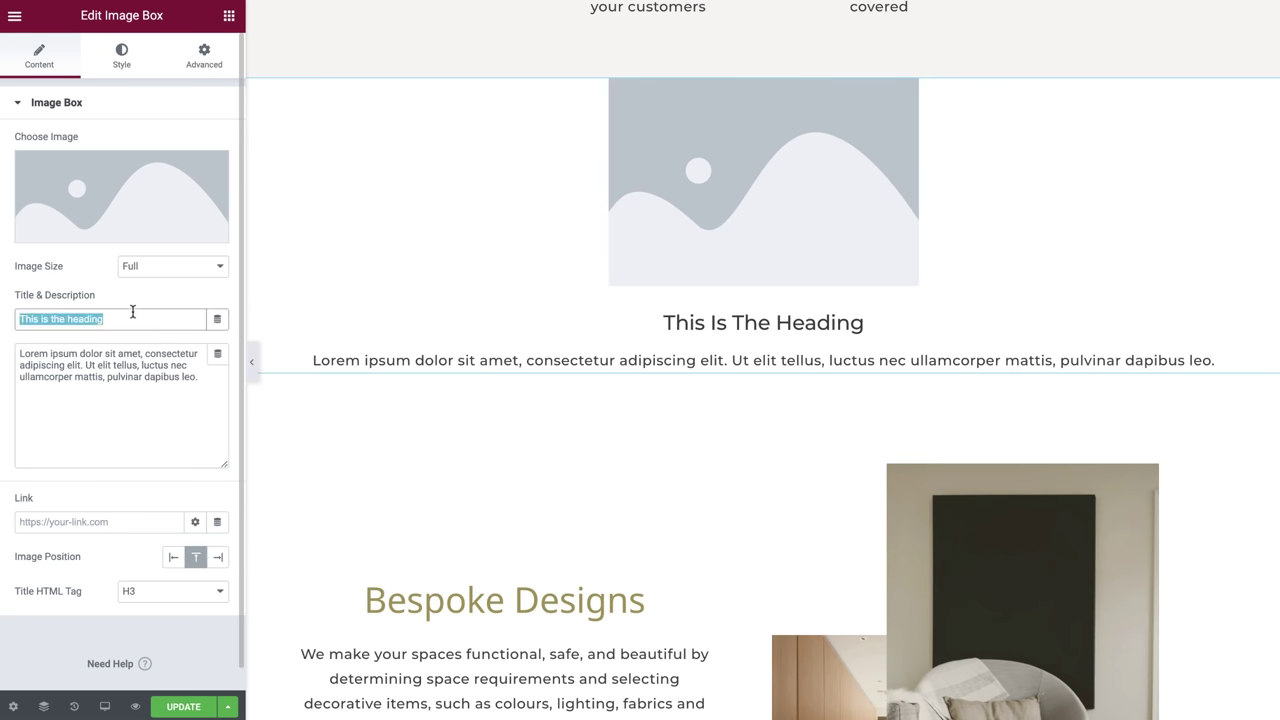
text(Bespoke Designs)
click(168, 362)
key(ctrl+a)
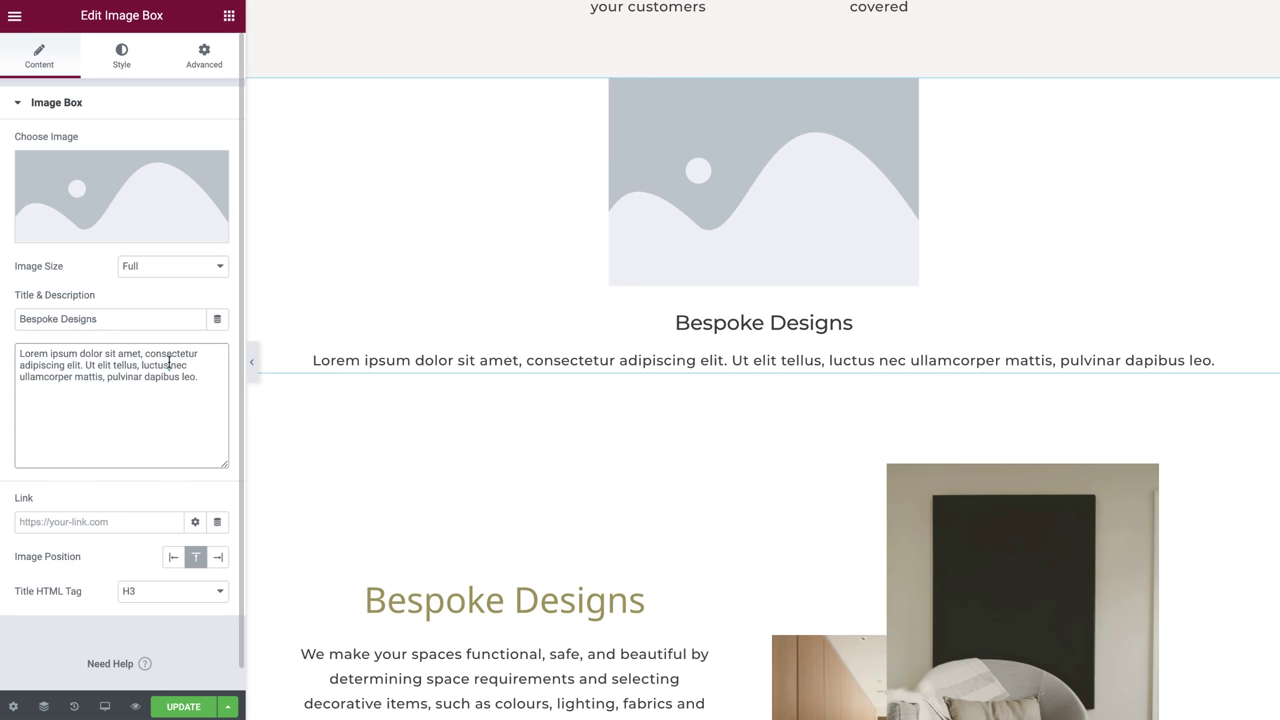
text(We make your spaces functional, safe, and beautiful by determining space requirements and selecting decorative items such as colours, lighting, fabrics and other decorative materials.)
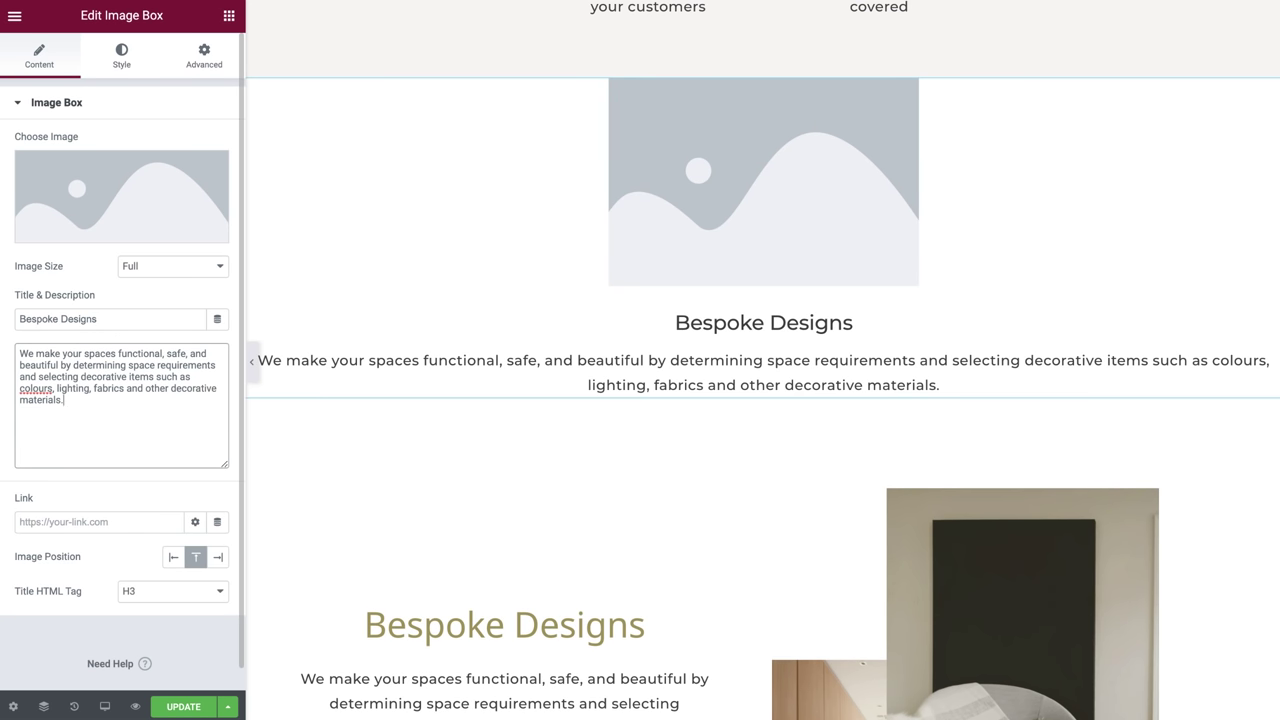
Insert Design-Room-Examples.jpg from the media library as the box's image and set the image position to right.
click(163, 209)
click(94, 424)
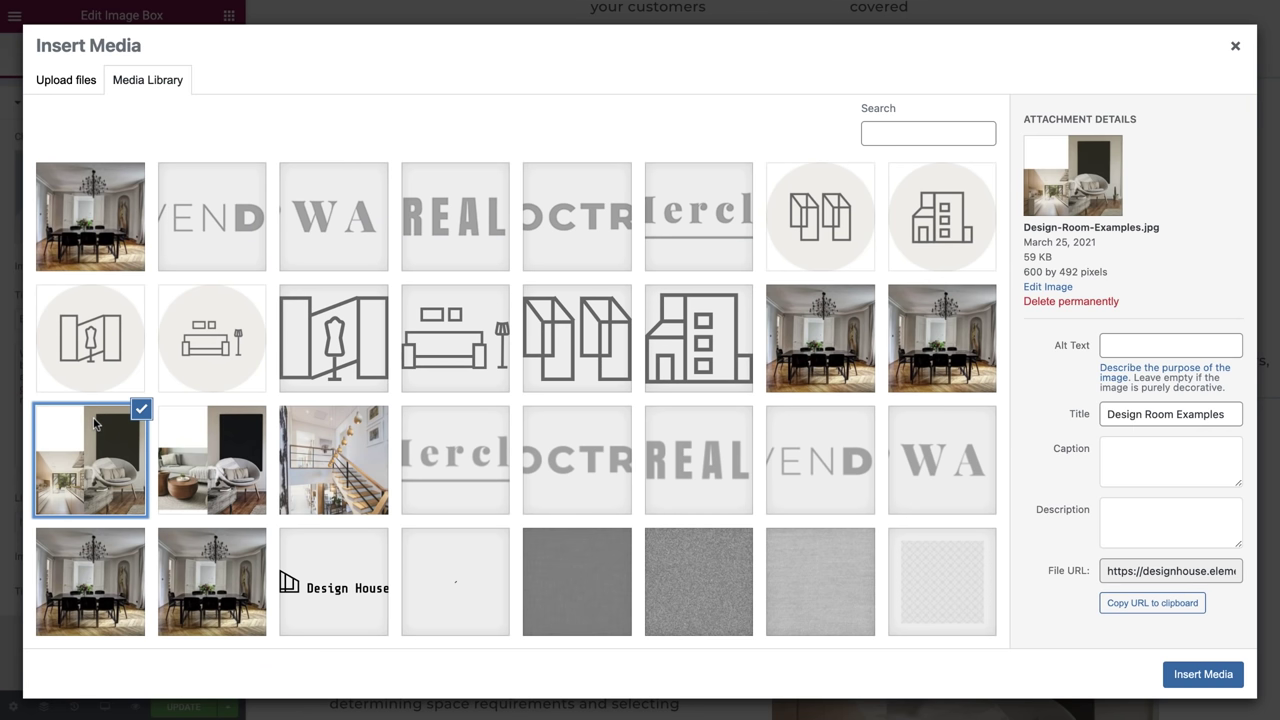
click(1185, 674)
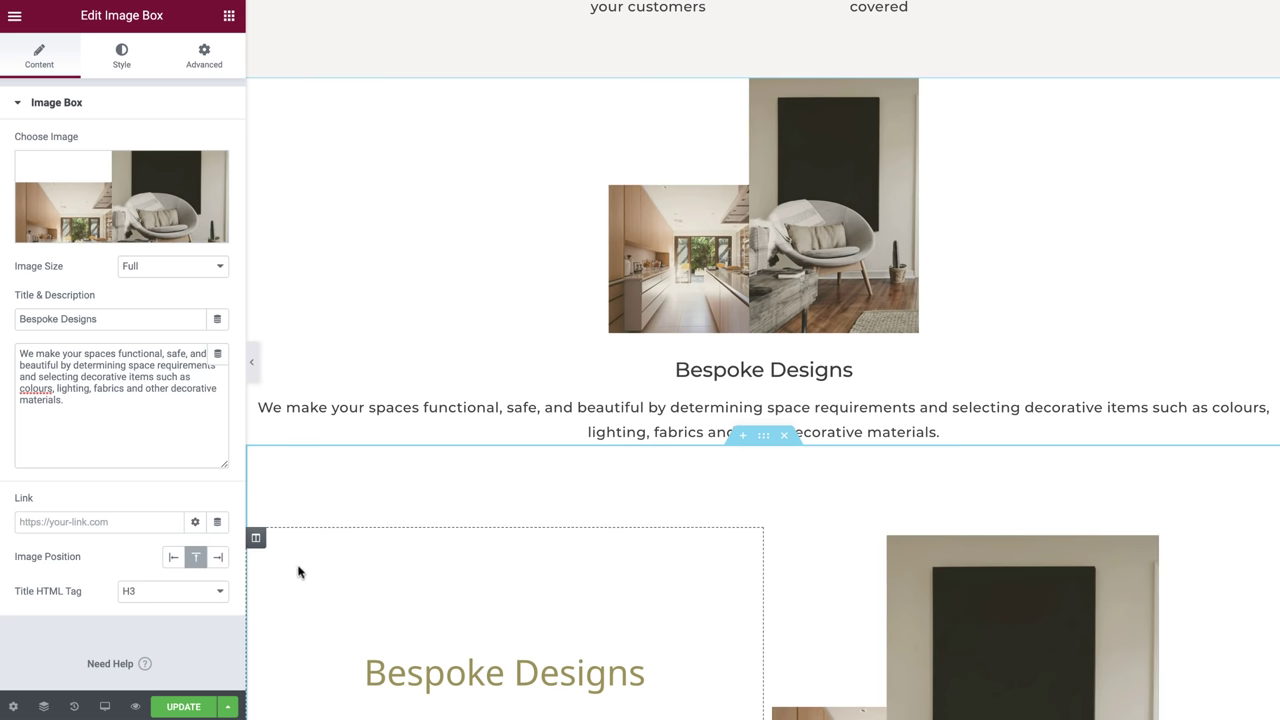
click(220, 558)
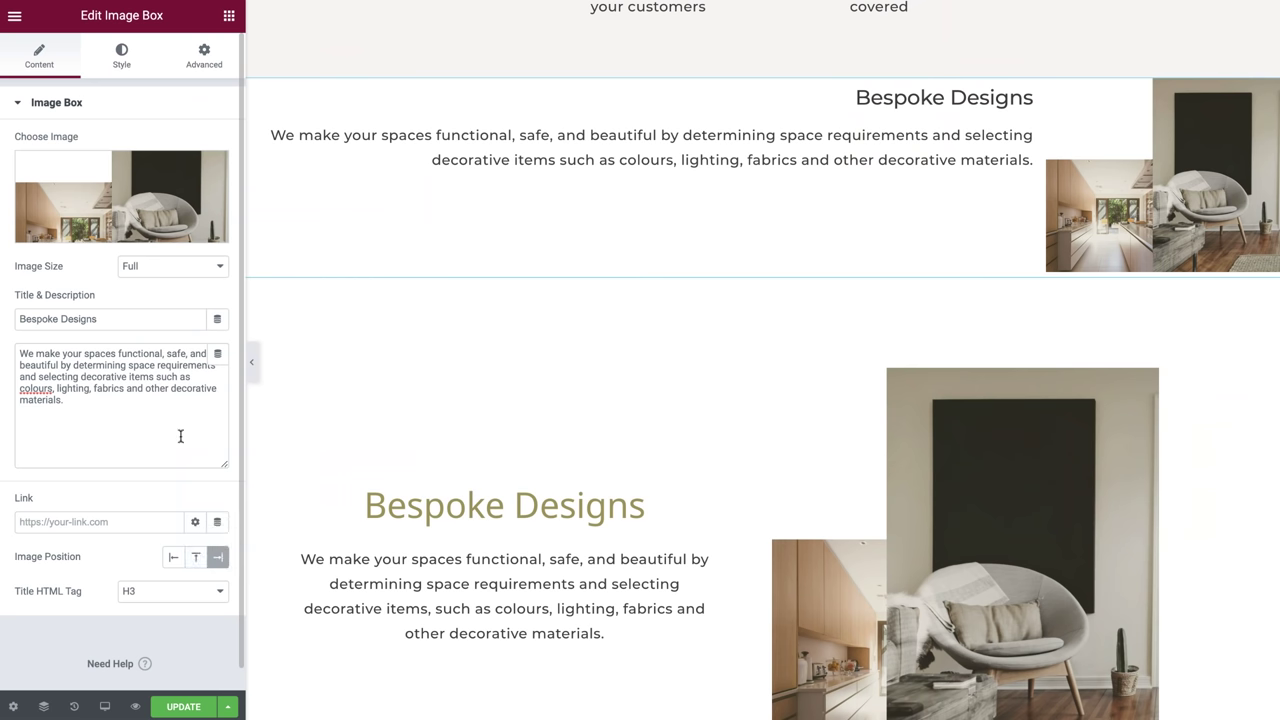
Set the image box's image spacing to 120 and its image width to 100%.
click(121, 58)
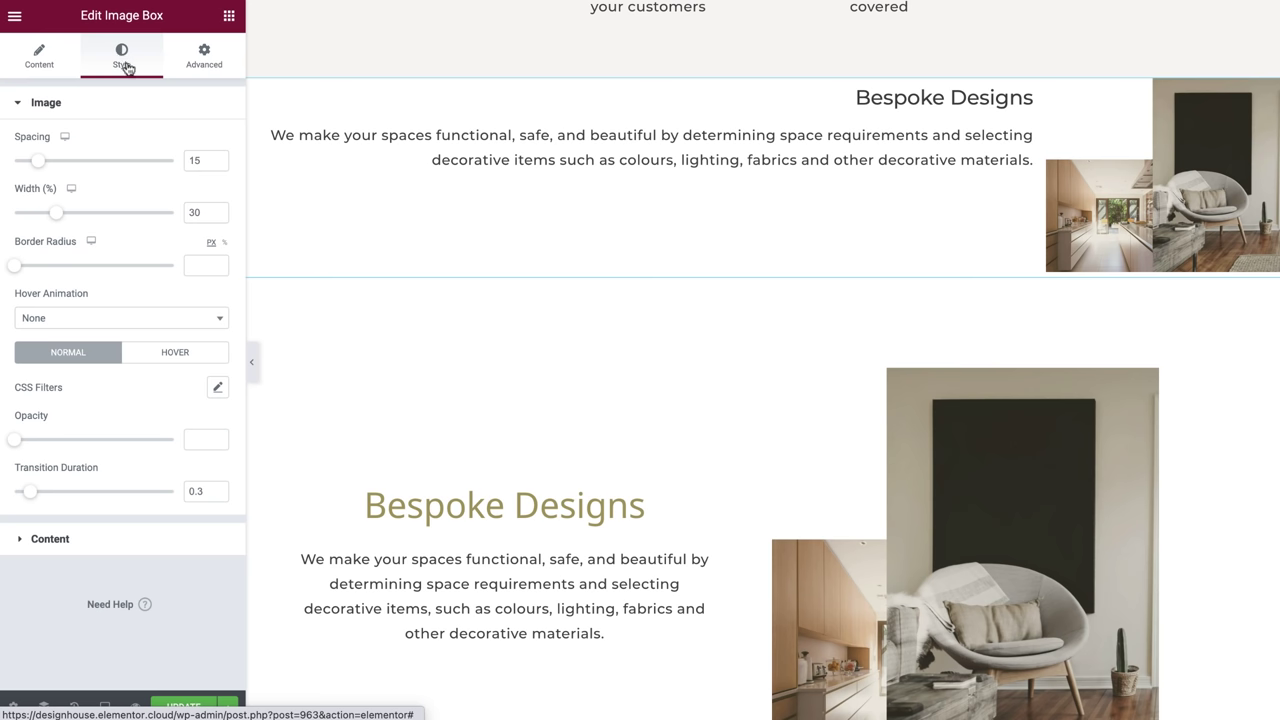
double_click(194, 160)
text(120)
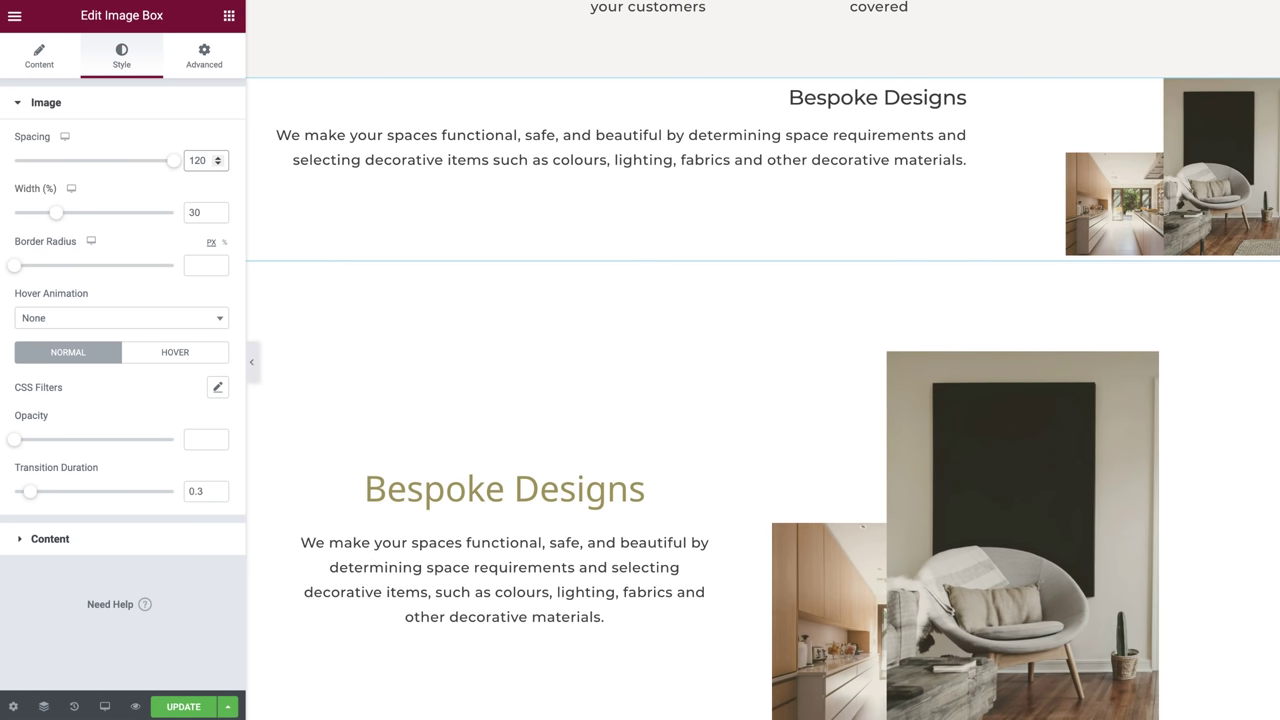
double_click(200, 212)
text(100)
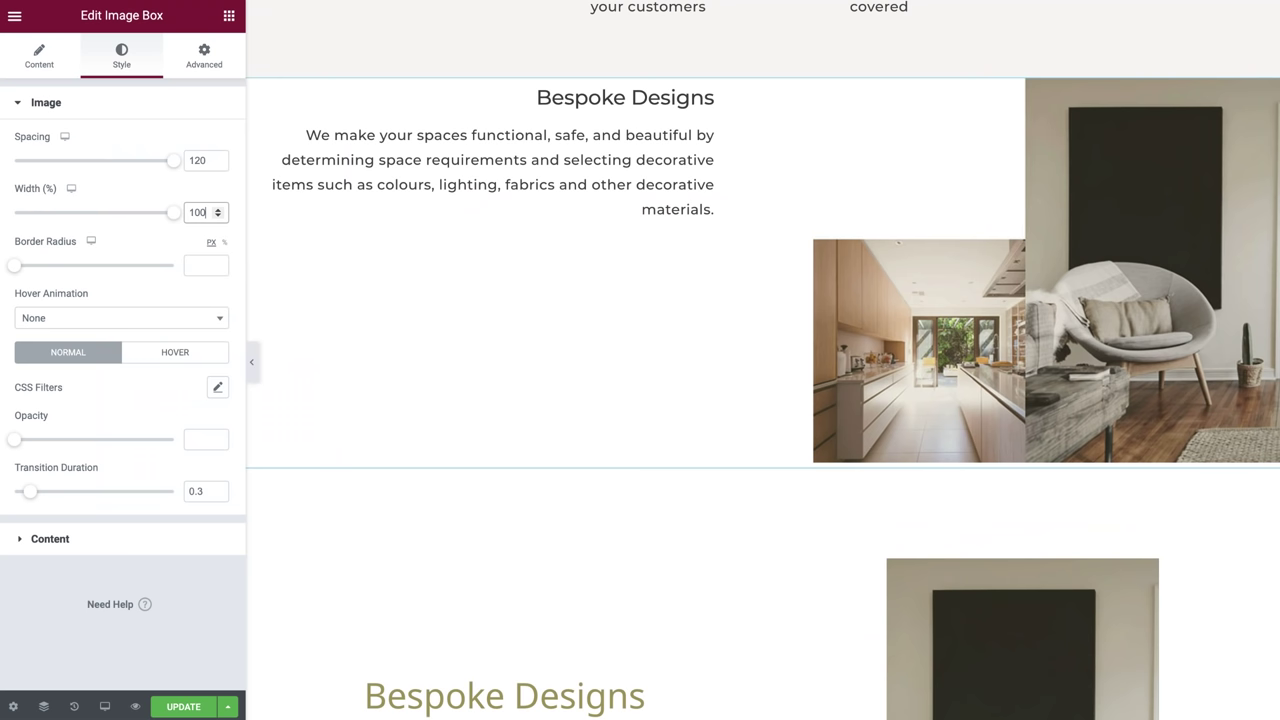
Center the image box's text and set its vertical alignment to Middle.
click(116, 539)
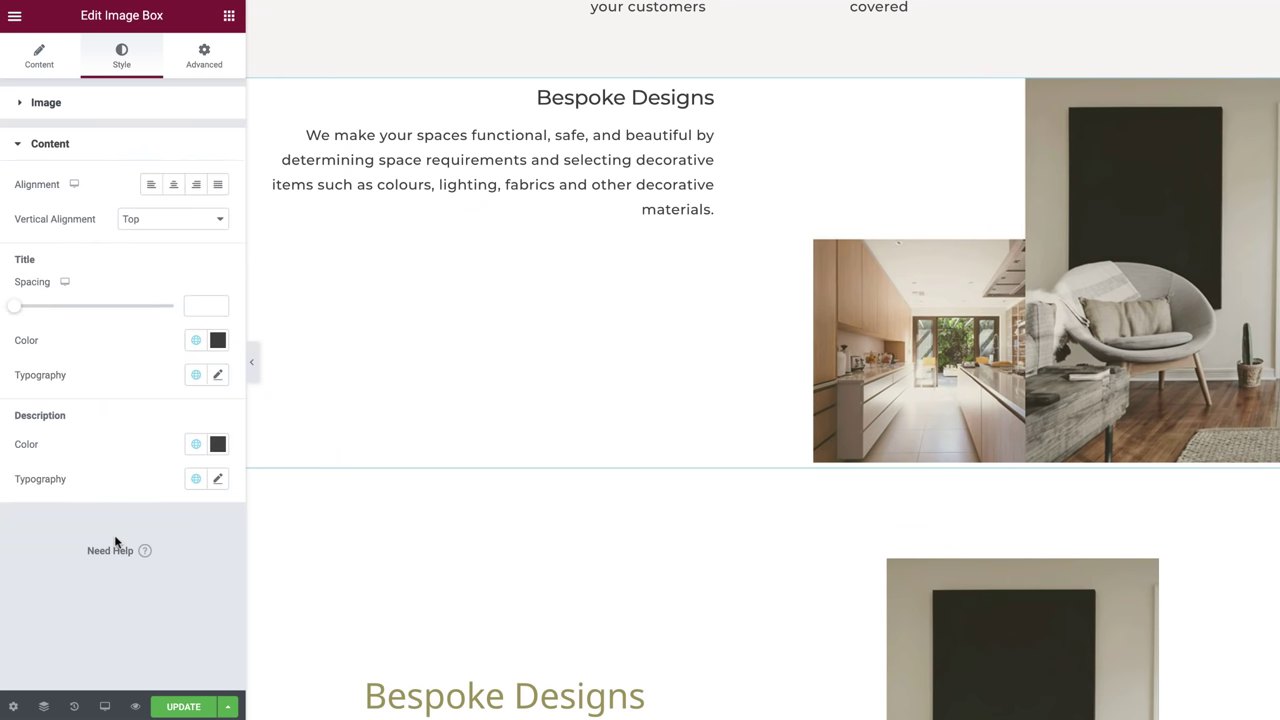
click(178, 185)
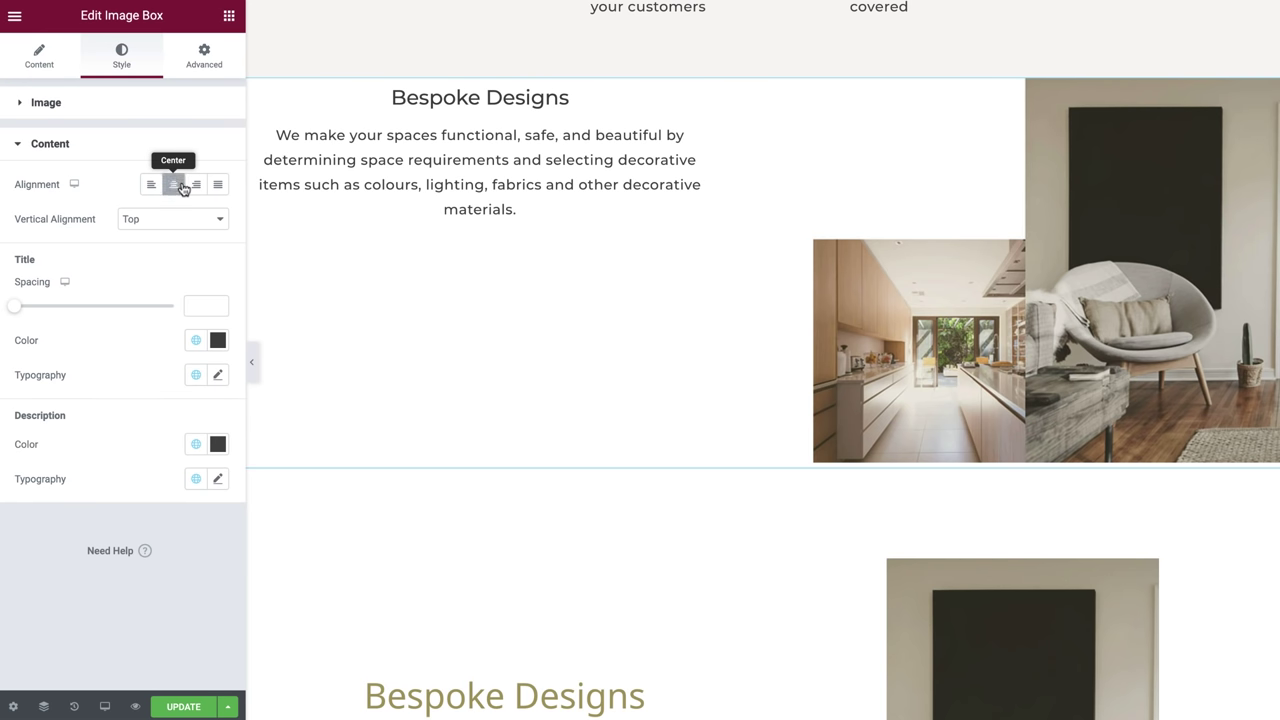
click(177, 220)
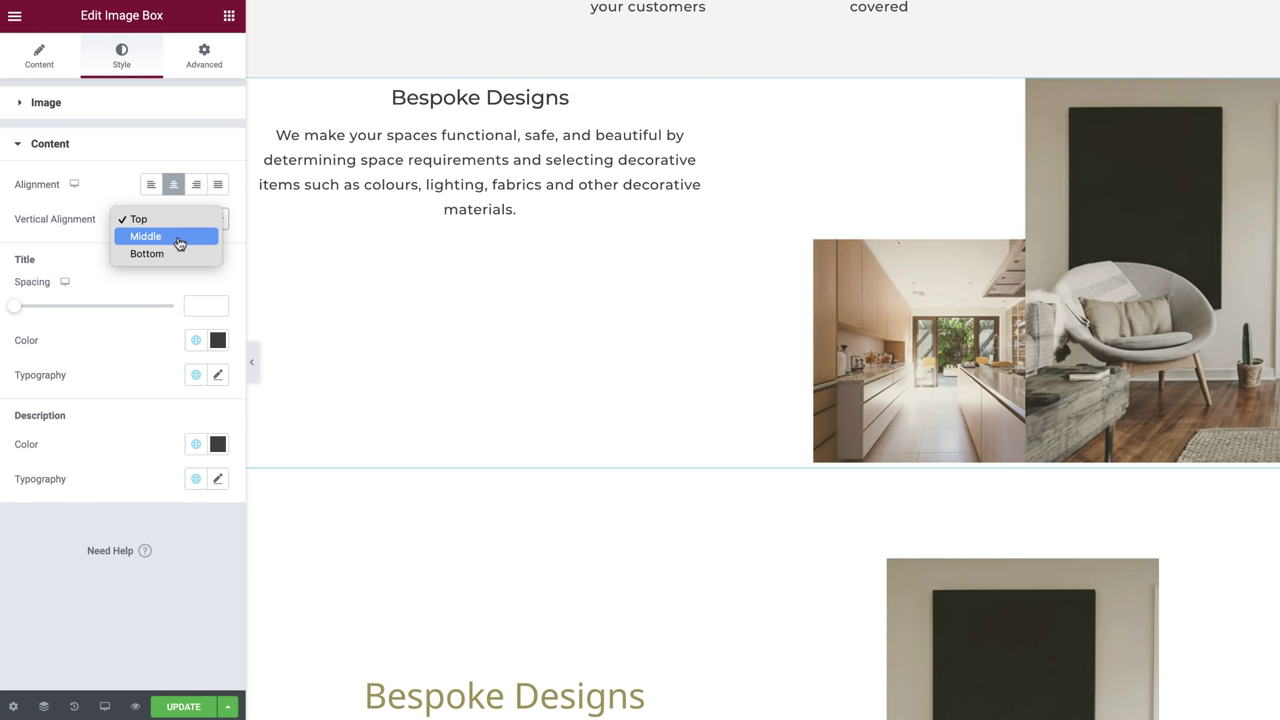
click(179, 237)
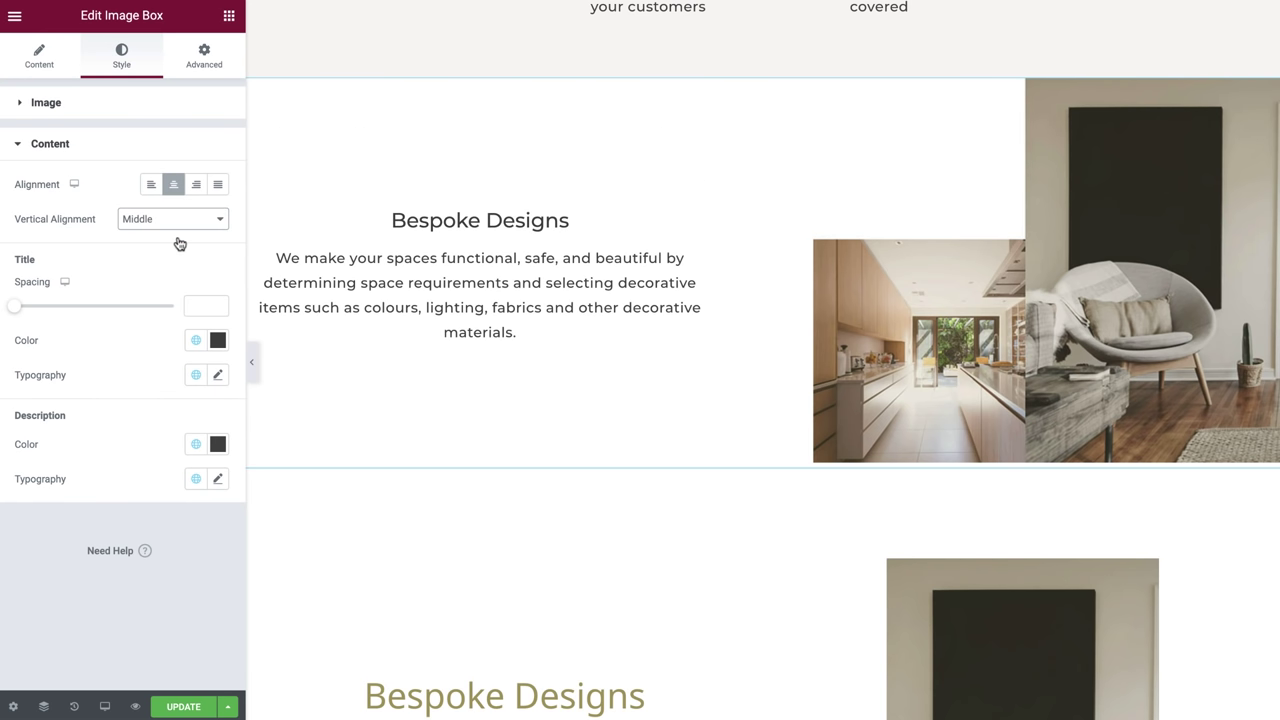
Apply the olive global color and the larger global heading typography to the image box's title.
click(196, 341)
click(78, 503)
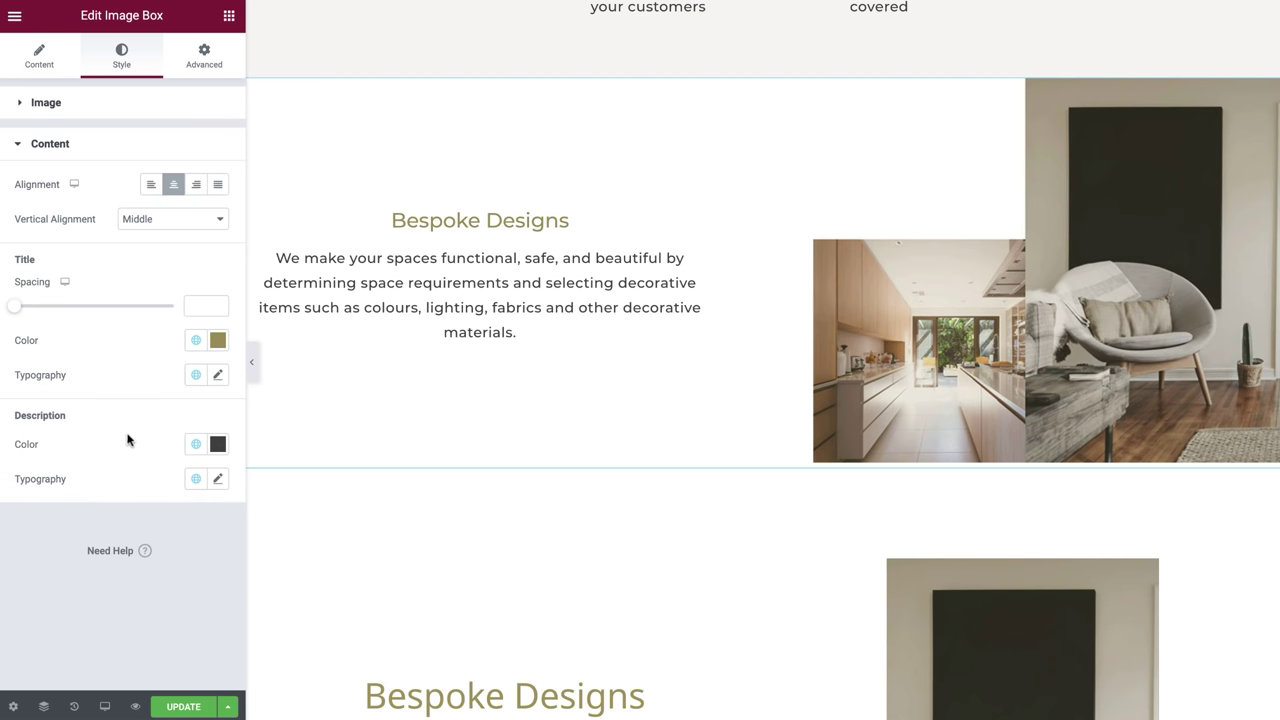
click(190, 377)
click(126, 641)
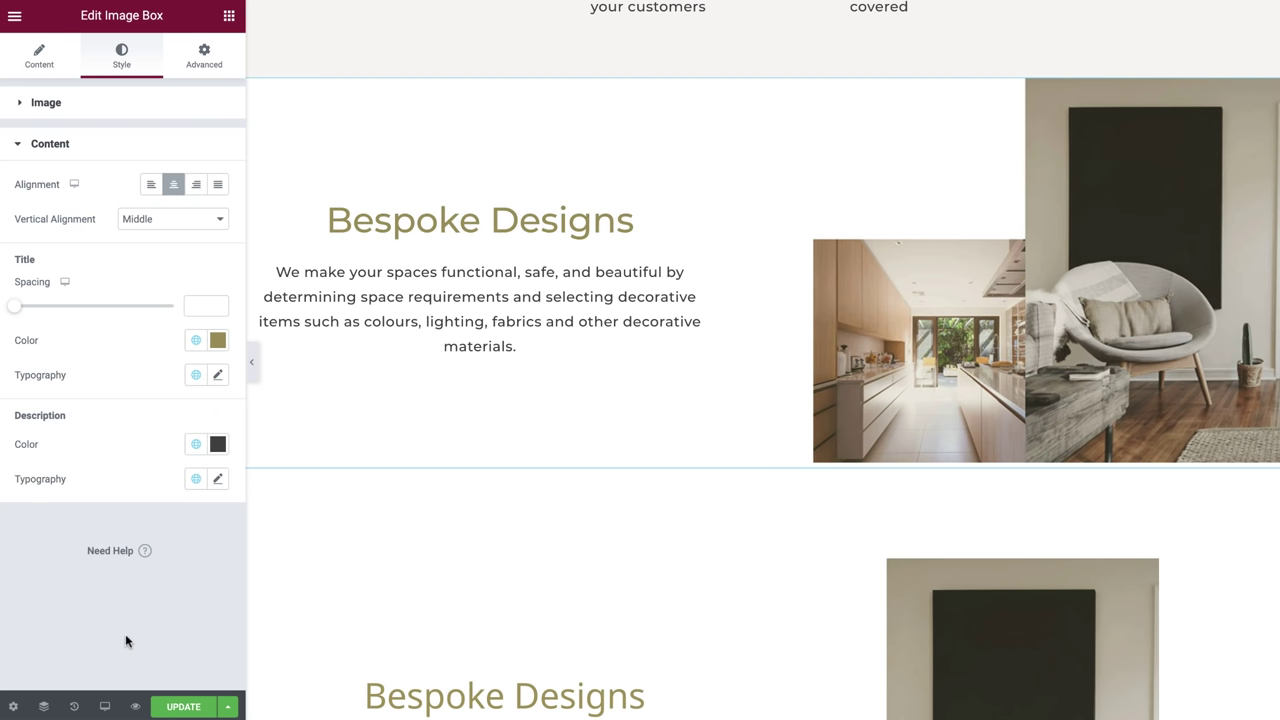
Give the image box a padding of 10% on all sides.
click(219, 77)
click(203, 203)
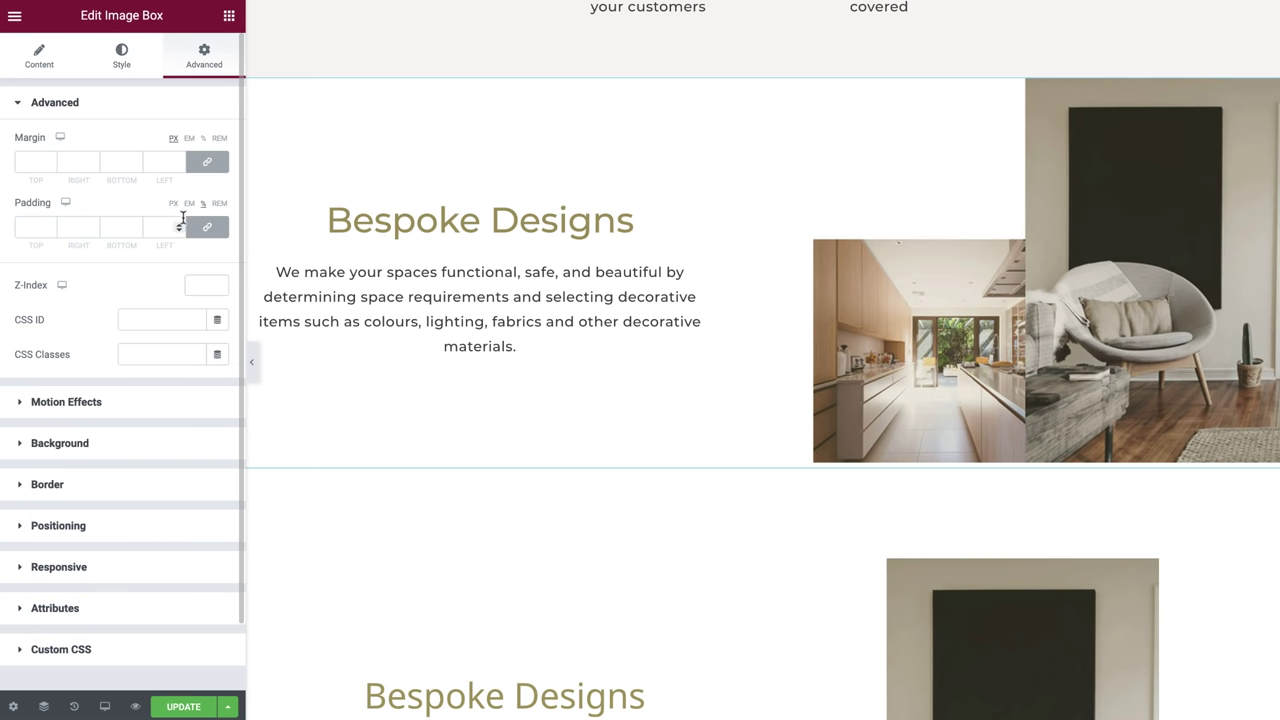
click(162, 227)
text(10)
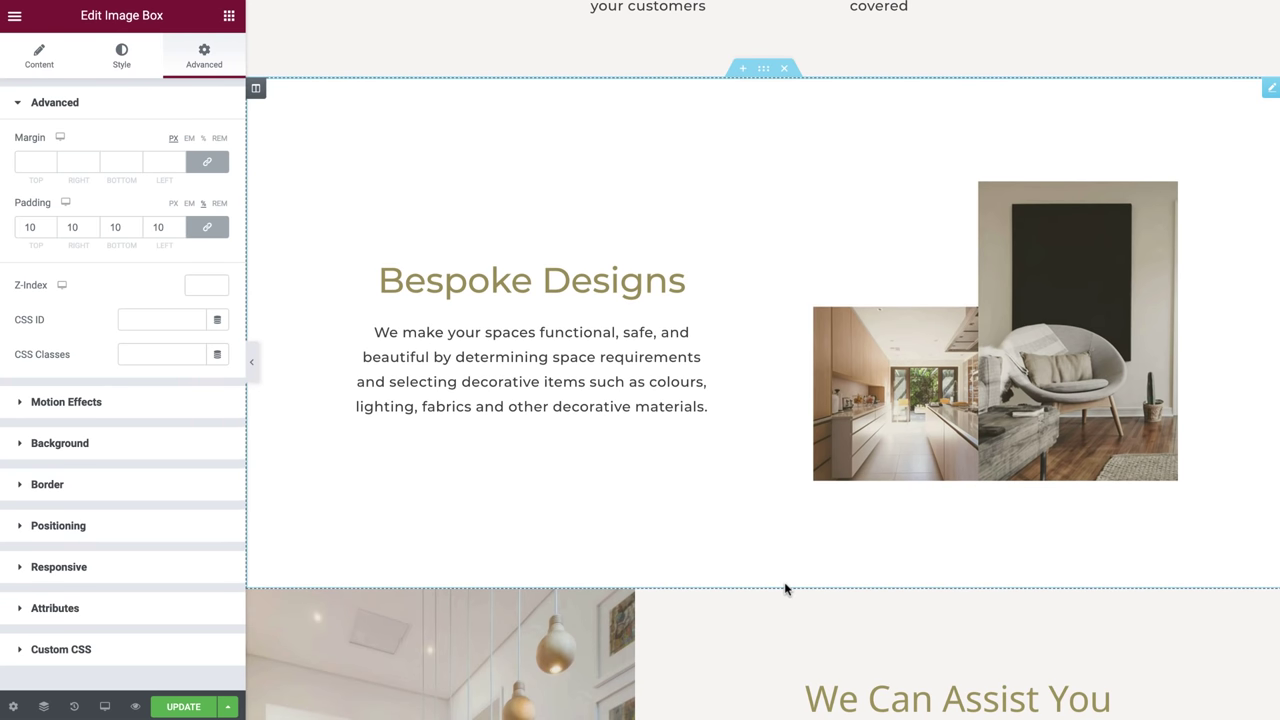
Add a single-column section directly above the We Can Assist You section and set its content width to Full Width.
scroll(785, 590, down, 5)
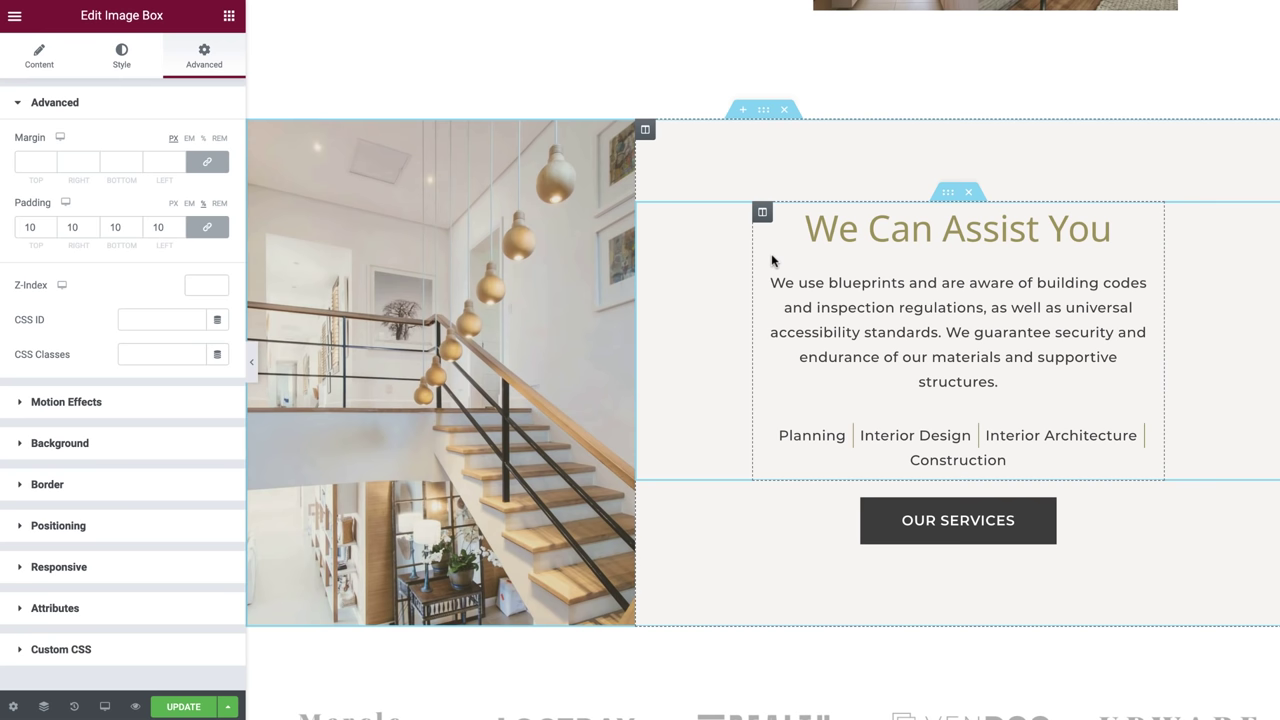
click(742, 109)
click(743, 194)
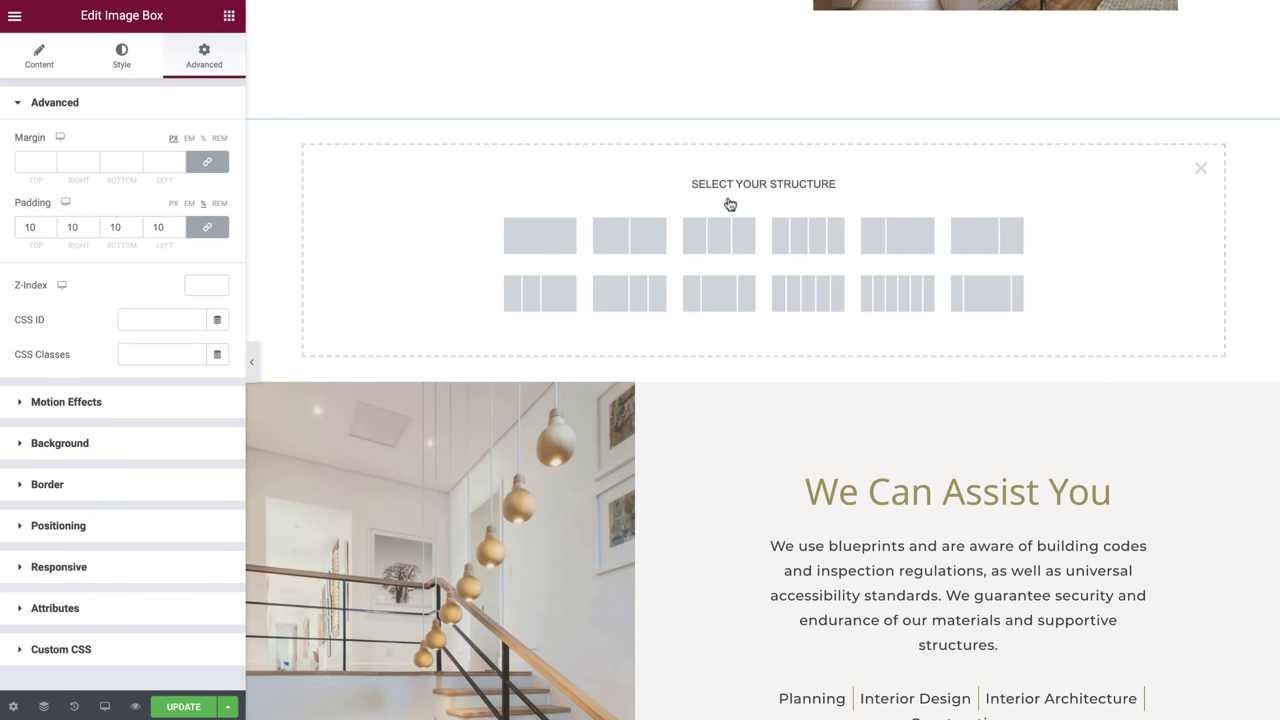
click(563, 237)
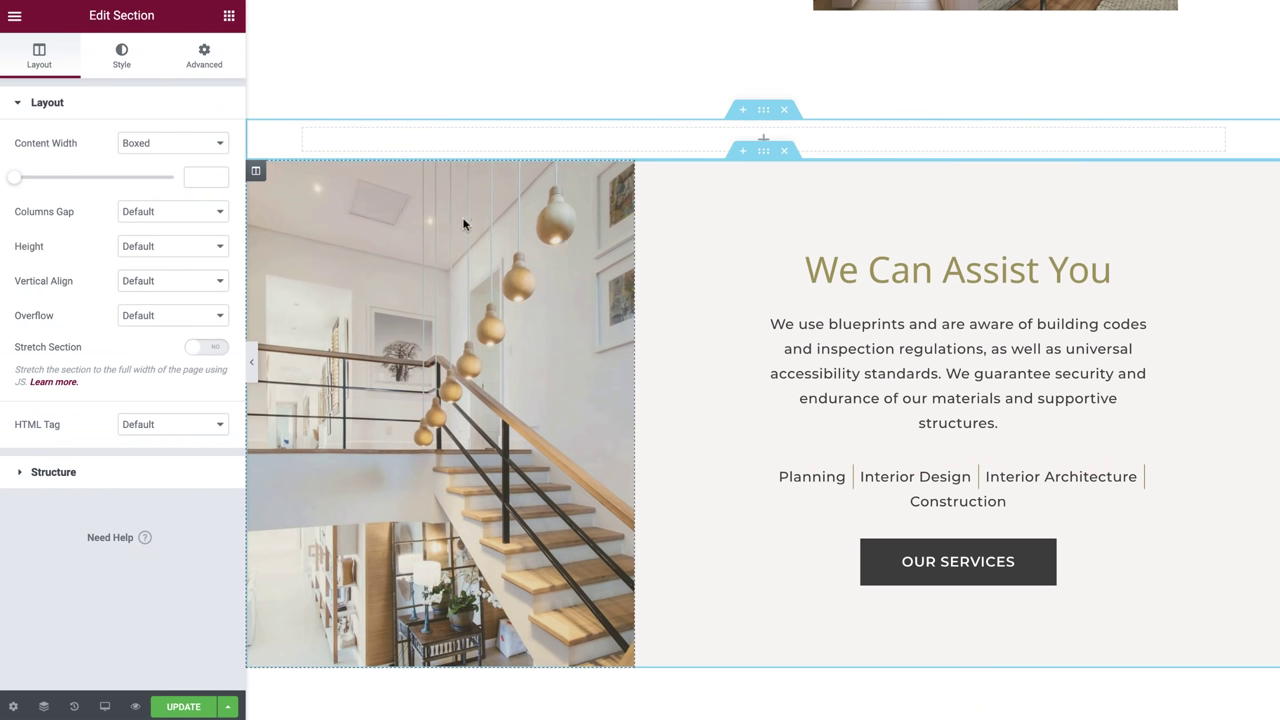
click(189, 145)
click(189, 161)
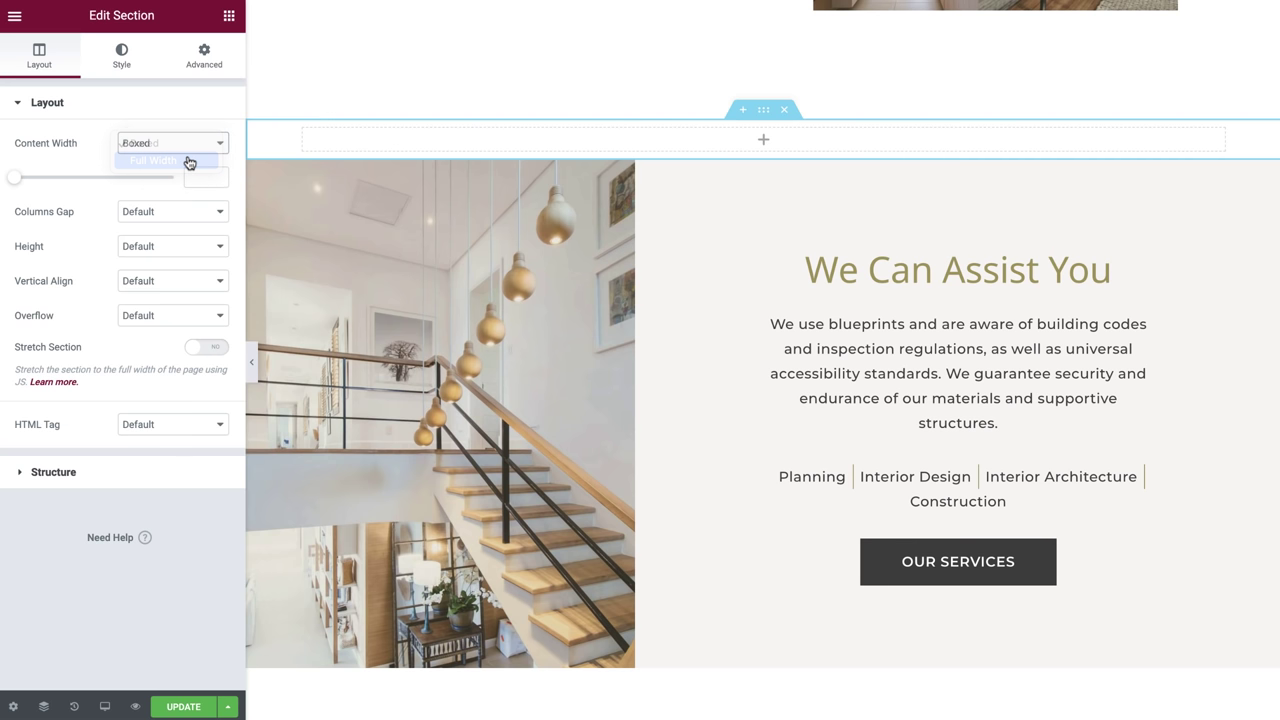
Set the padding of the new section's column to 0 px on all sides.
click(257, 131)
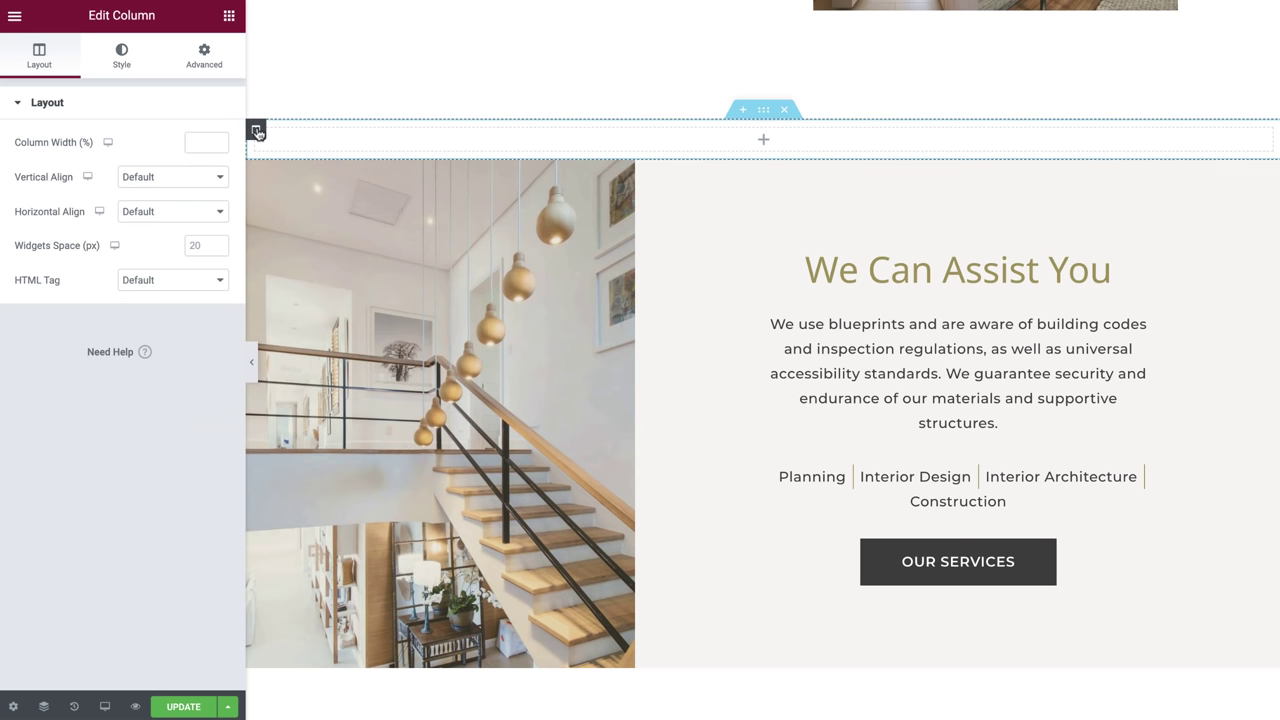
click(219, 67)
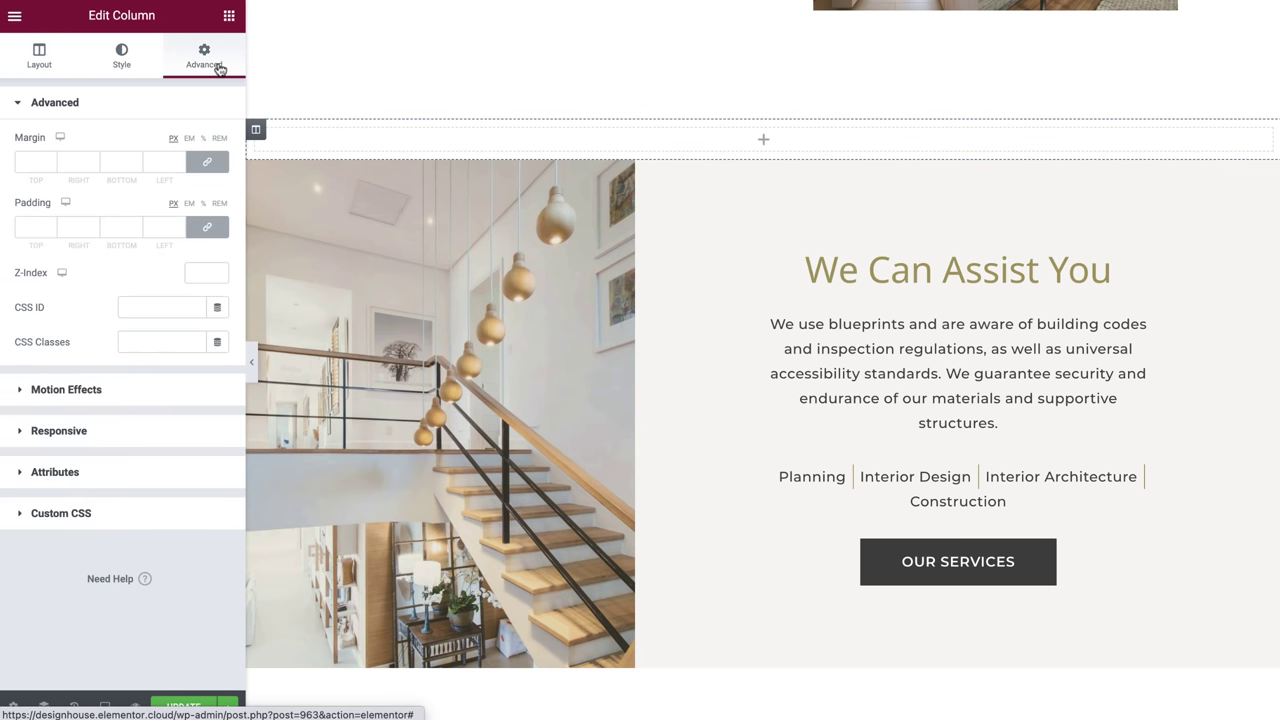
click(163, 227)
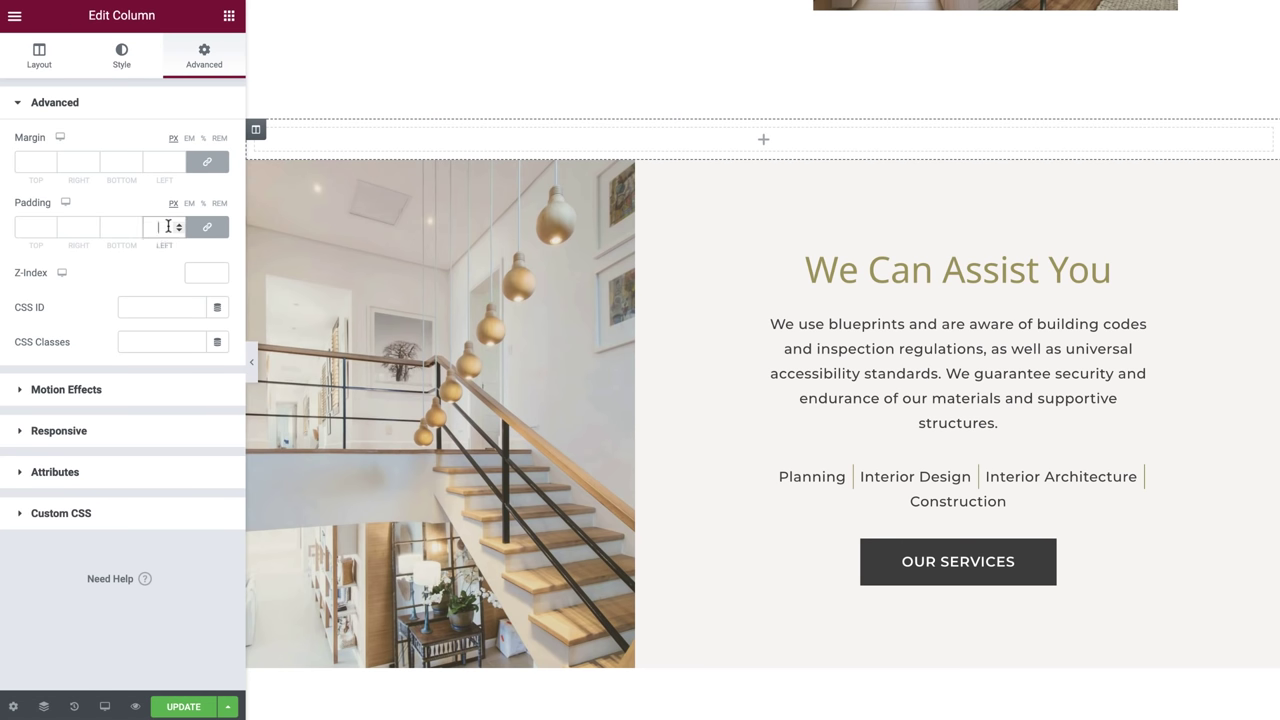
text(0)
Place a Call to Action widget in the empty column and set its image position to left.
click(229, 15)
text(call)
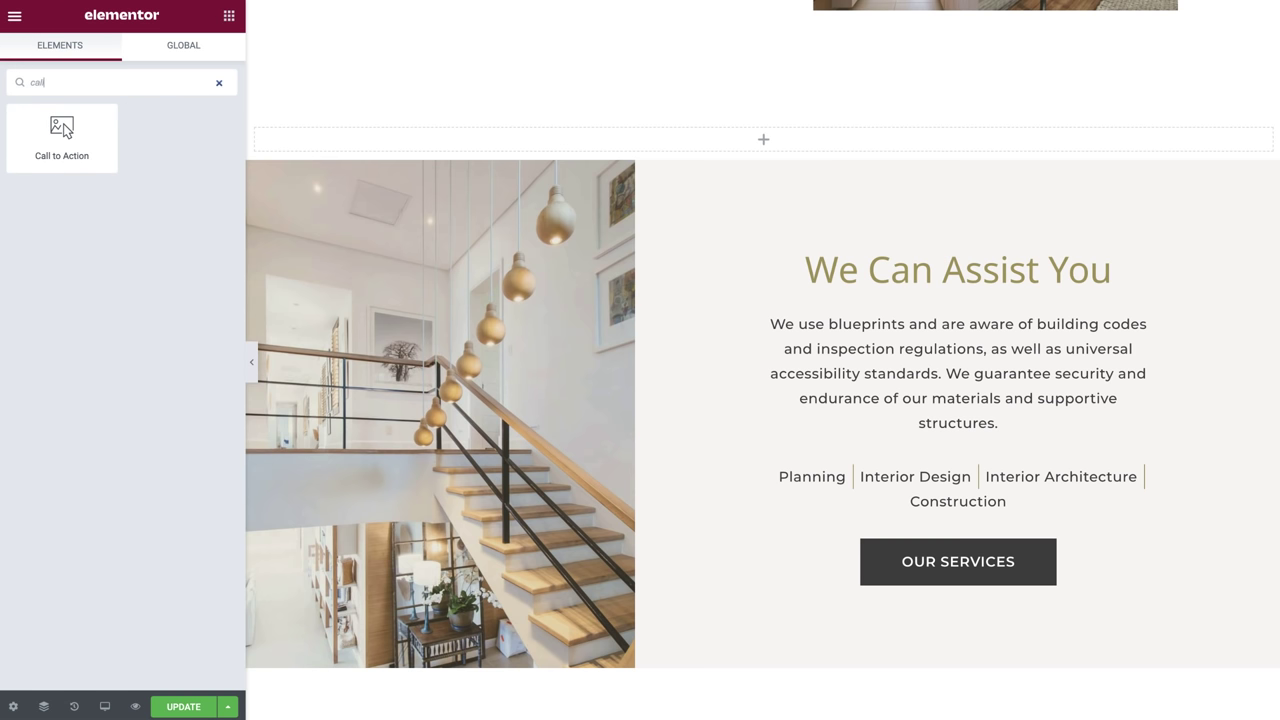
drag(62, 130, 303, 142)
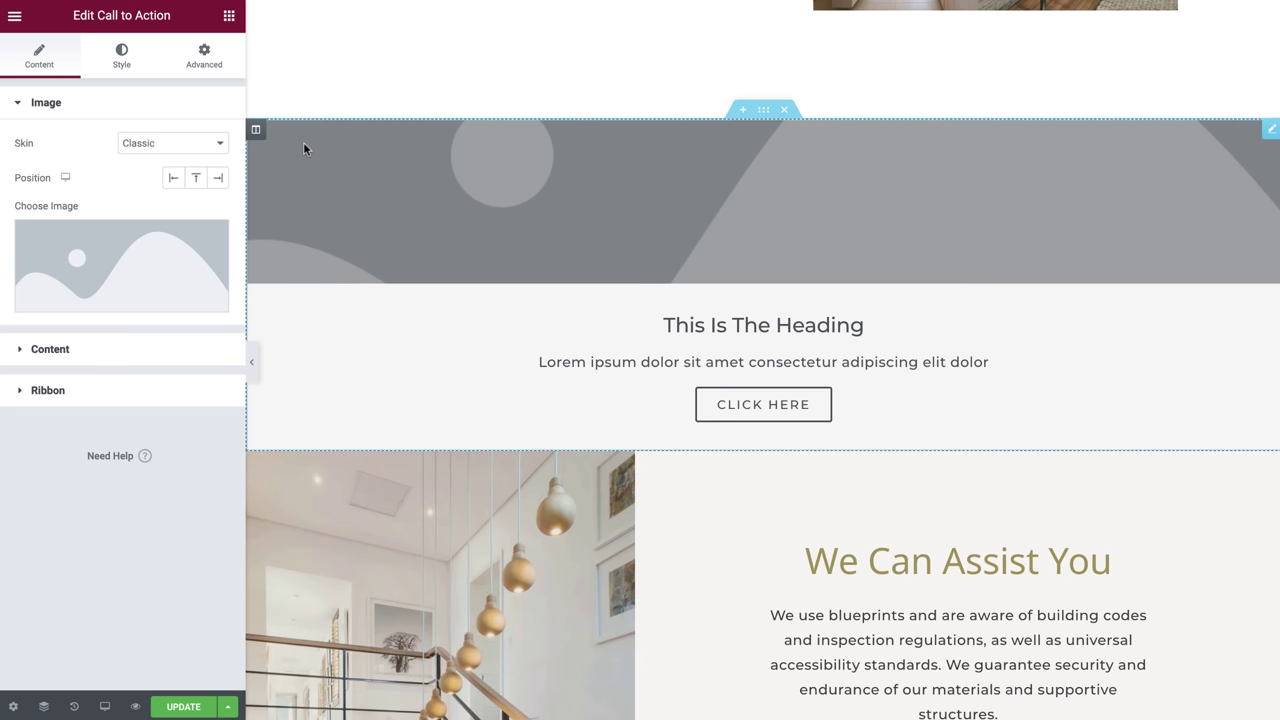
click(172, 179)
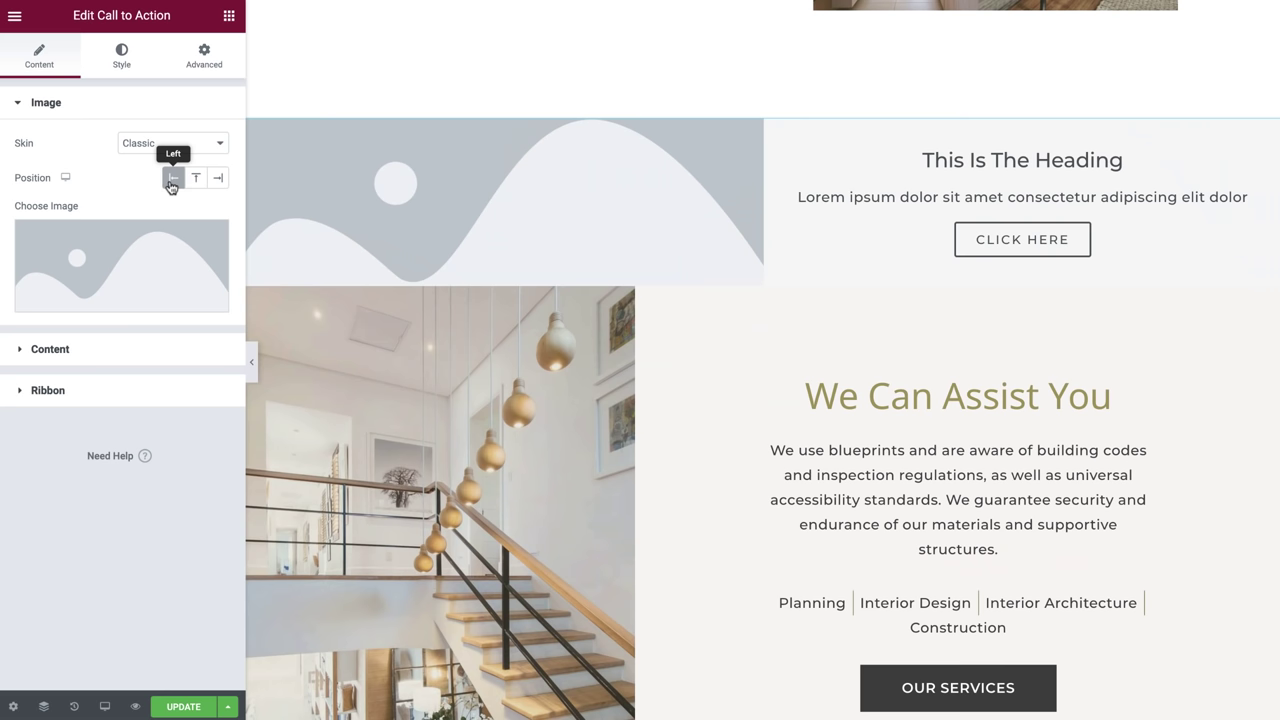
Set the Call to Action widget's image to Staircase-Design.jpg from the media library.
click(129, 251)
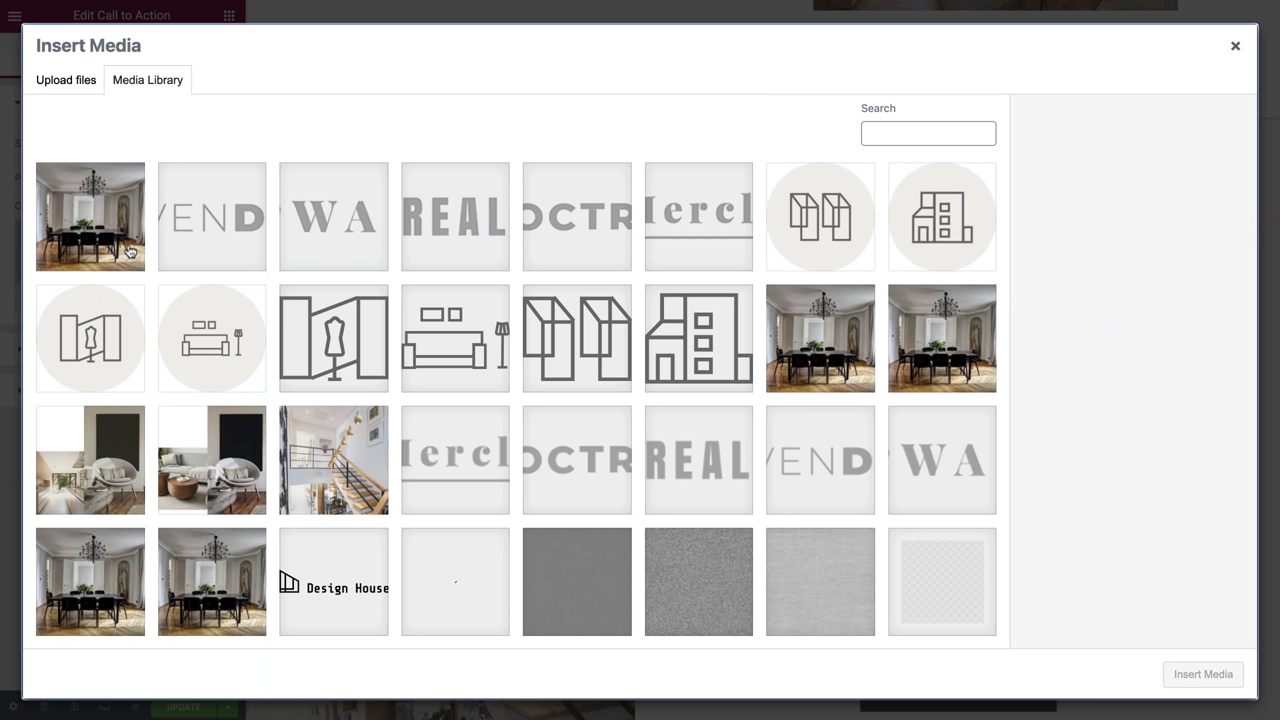
click(311, 436)
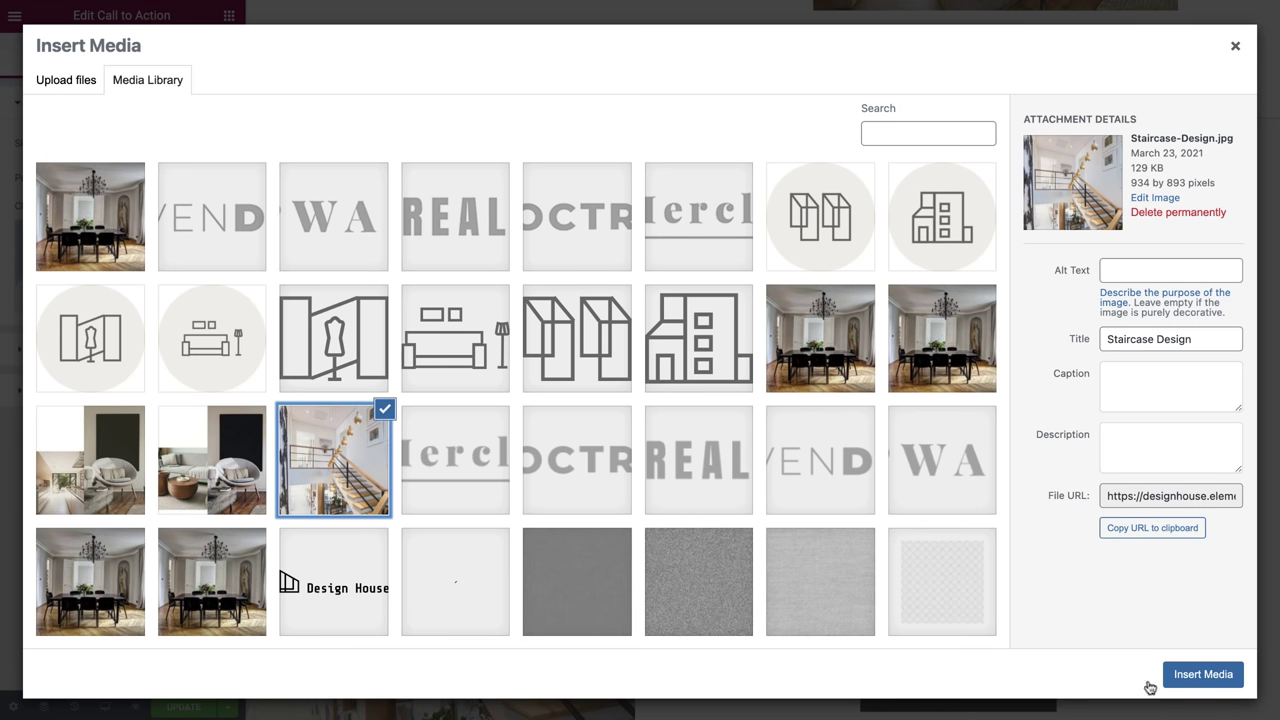
click(1185, 686)
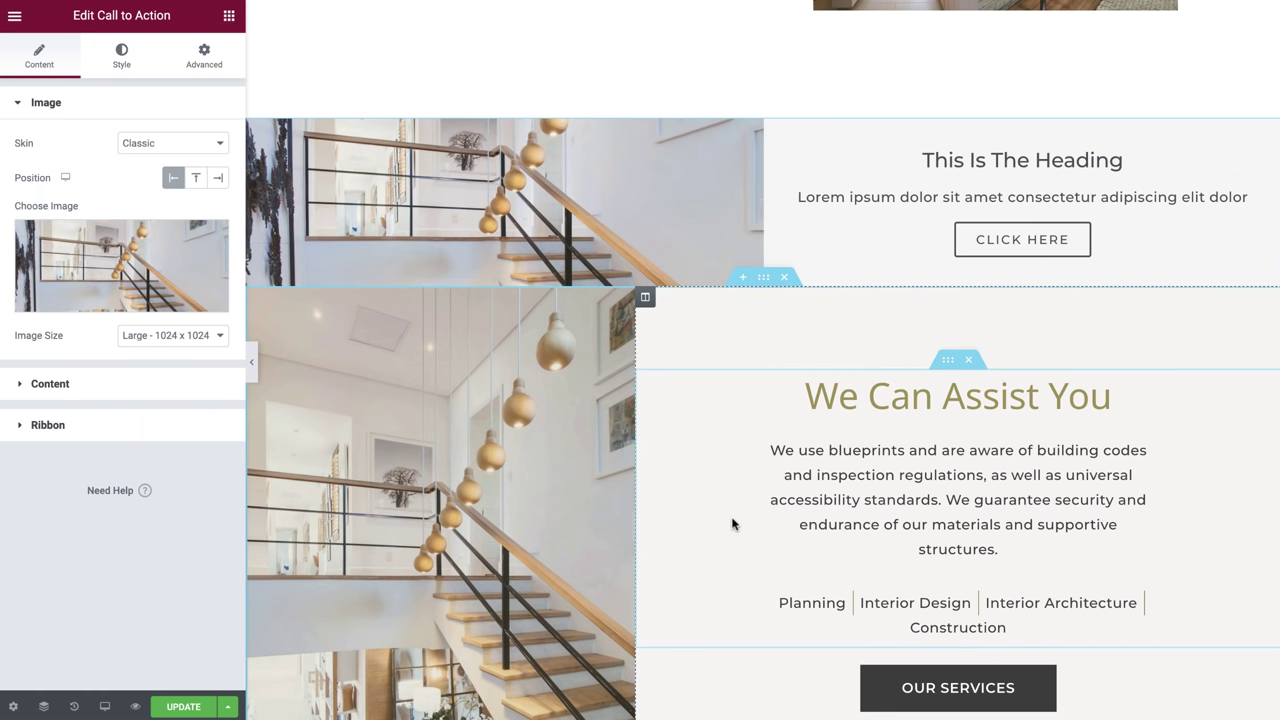
Title the Call to Action "We Can Assist You" and fill its description with the original section's blueprints and building codes text and services list.
click(207, 395)
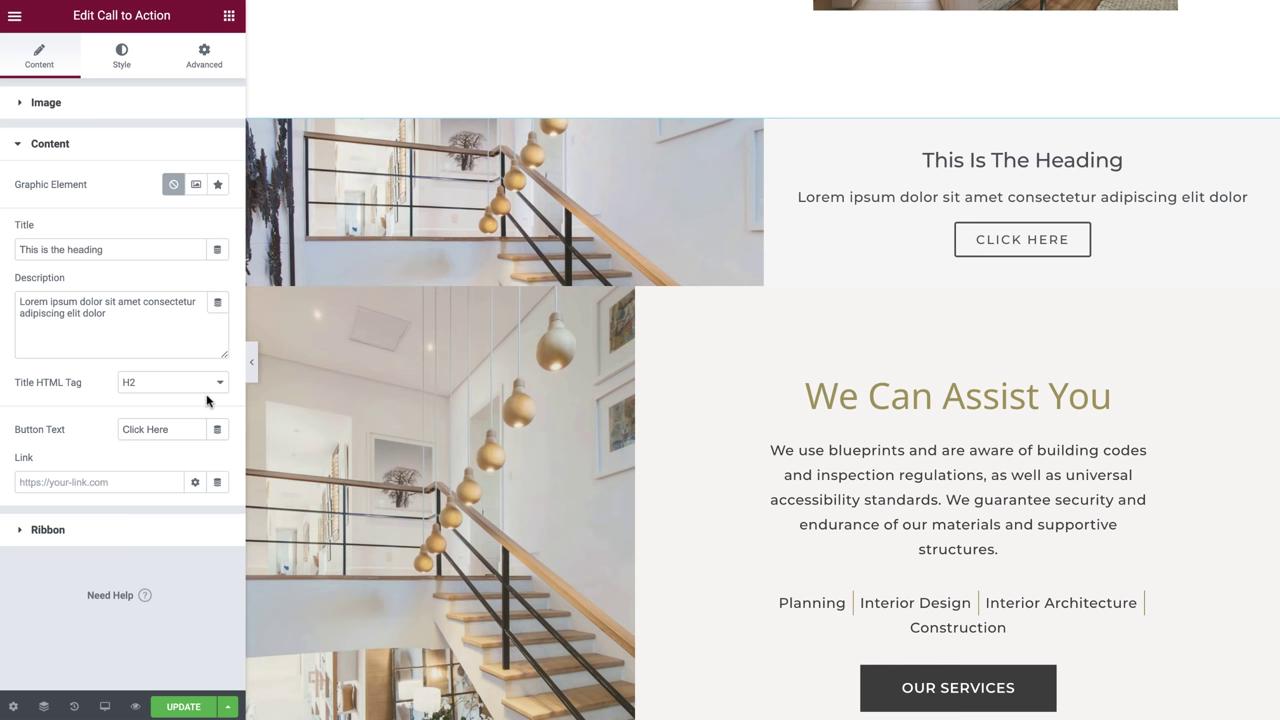
triple_click(156, 250)
text(We Can Assist You)
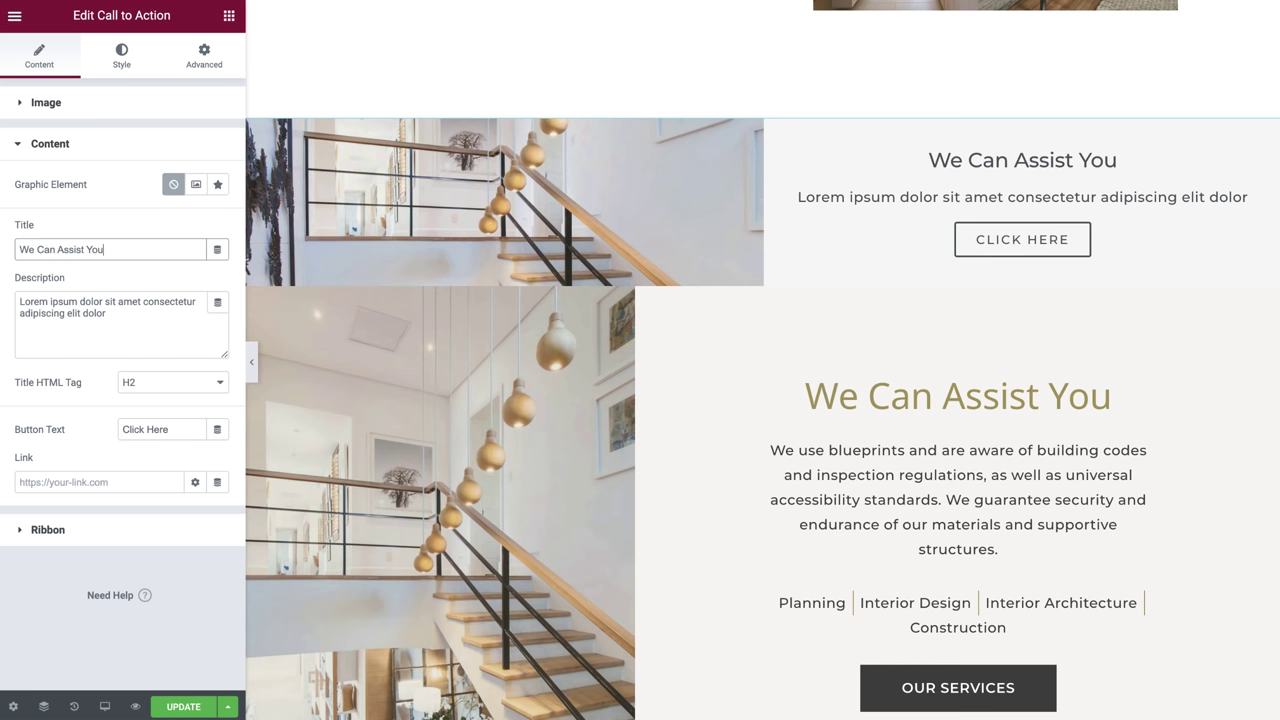
triple_click(150, 312)
text(We use blueprints and are aware of building codes and inspection regulations, as well as universal accessibility standards. We guarantee security and endurance of our materials and supportive structures.  Planning | Interior Design | Interior Architecture | Construction)
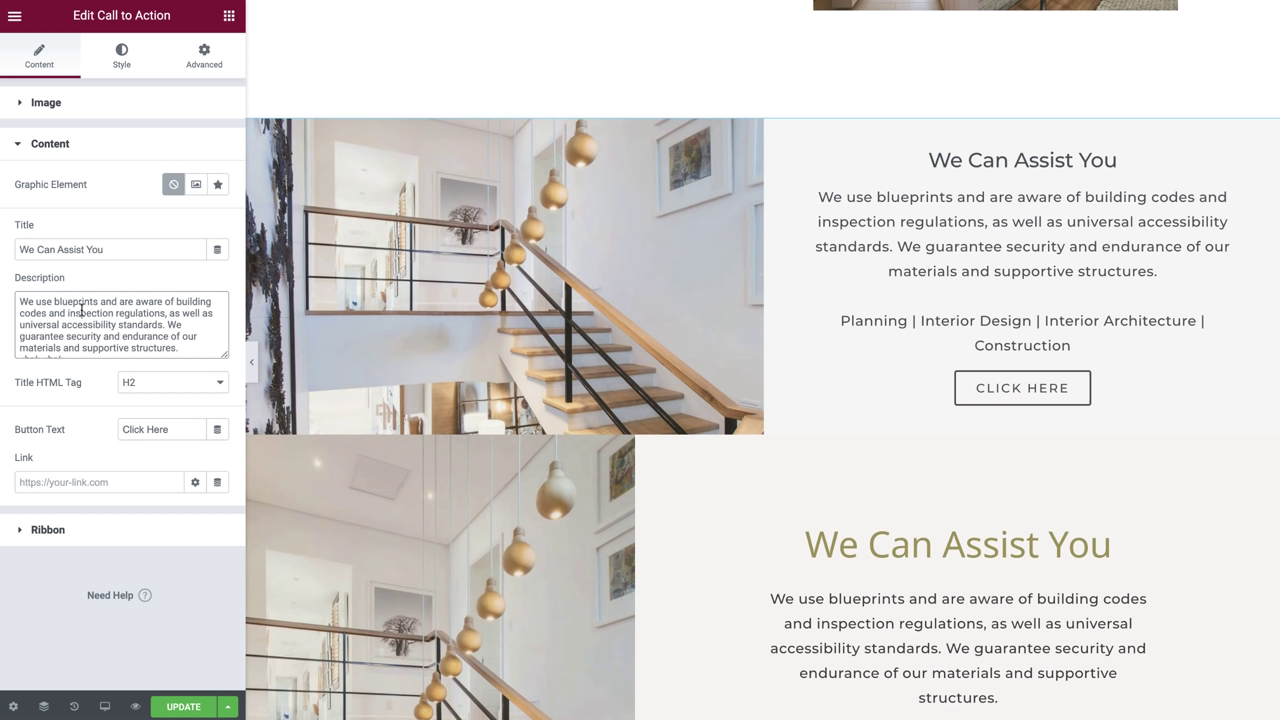
Set the Call to Action's button text to "Our Services" and link it to the Our Services page.
triple_click(148, 424)
text(Our Services)
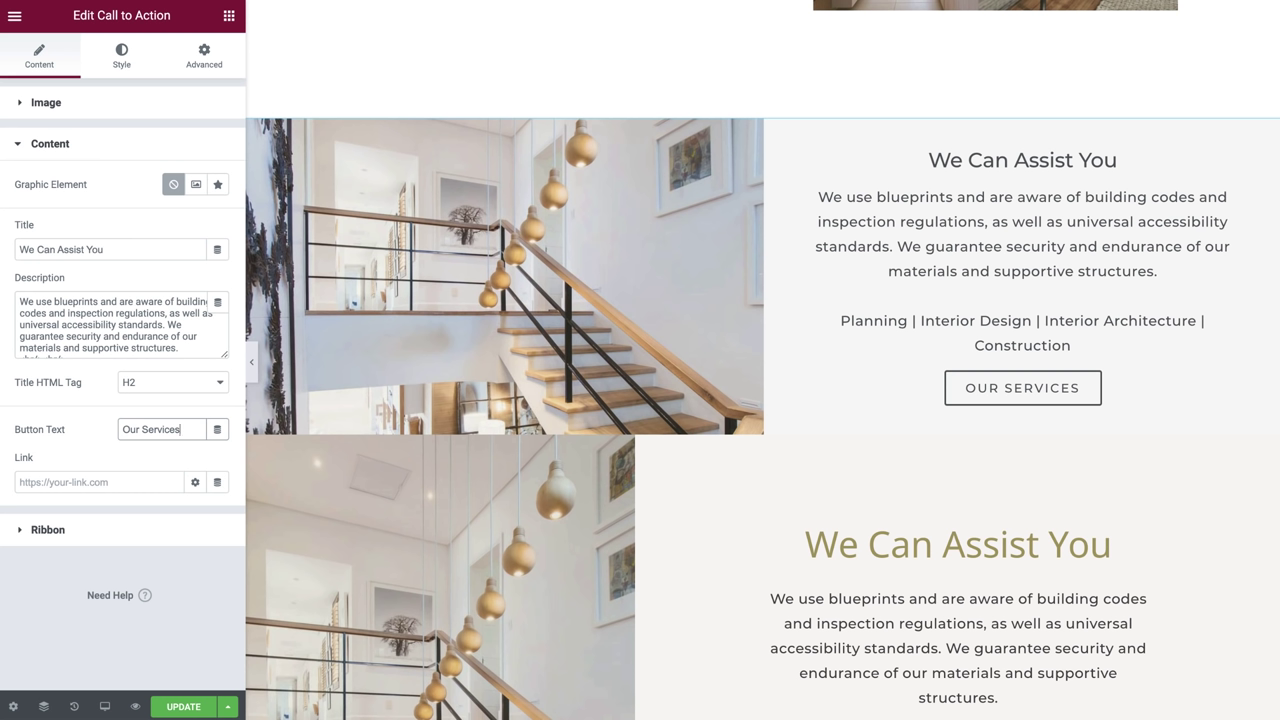
click(115, 480)
text(Our Ser)
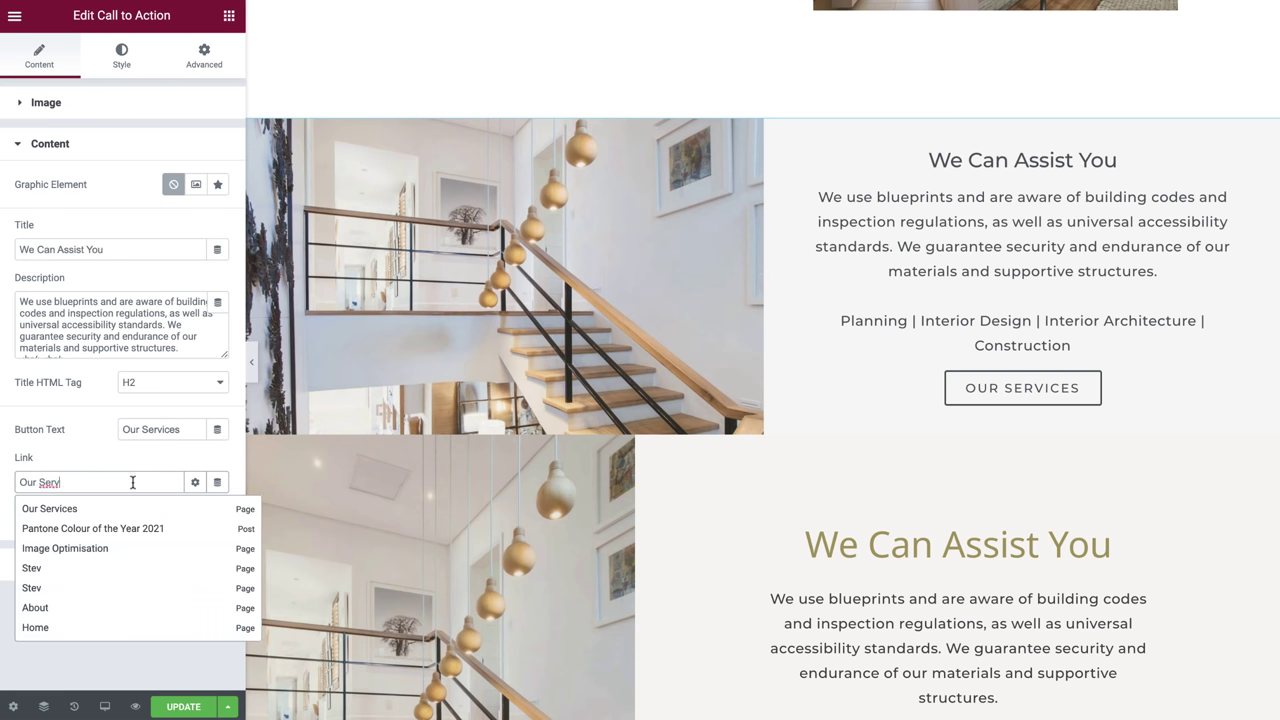
text(v)
click(122, 510)
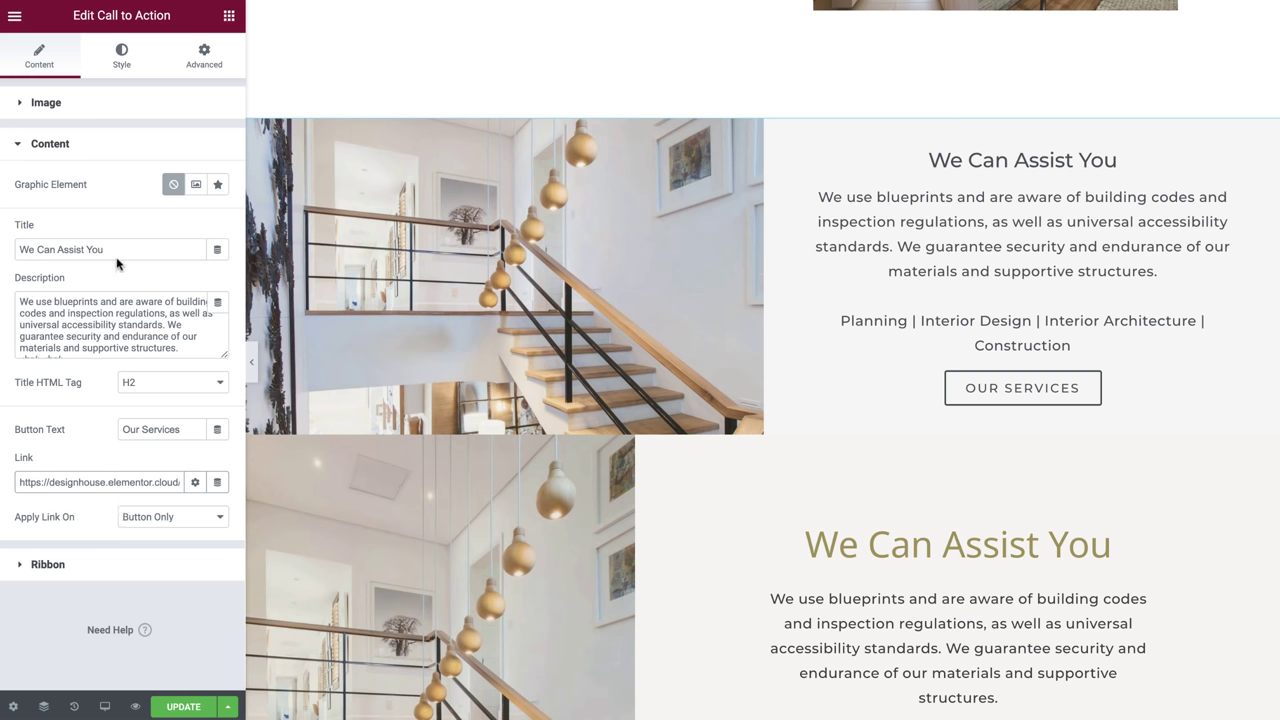
Give the Call to Action box unlinked padding of 8% top and bottom and 15% right and left.
click(119, 68)
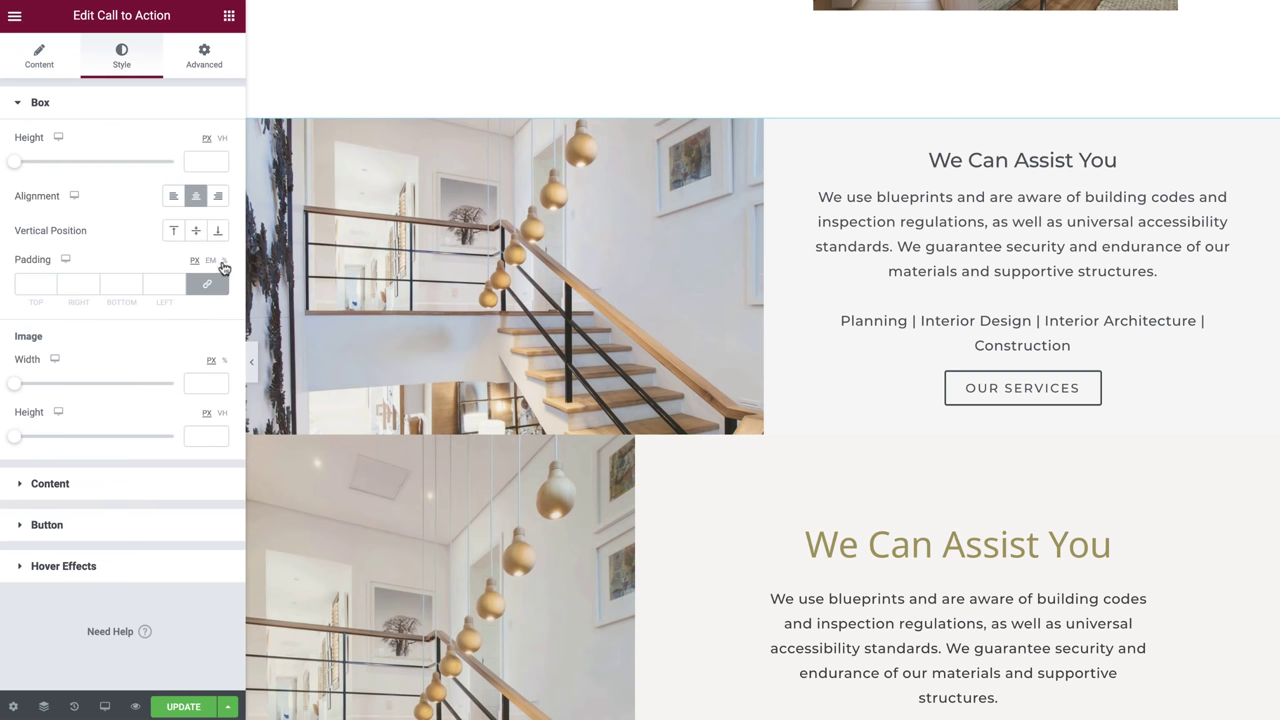
click(207, 284)
click(30, 284)
text(8)
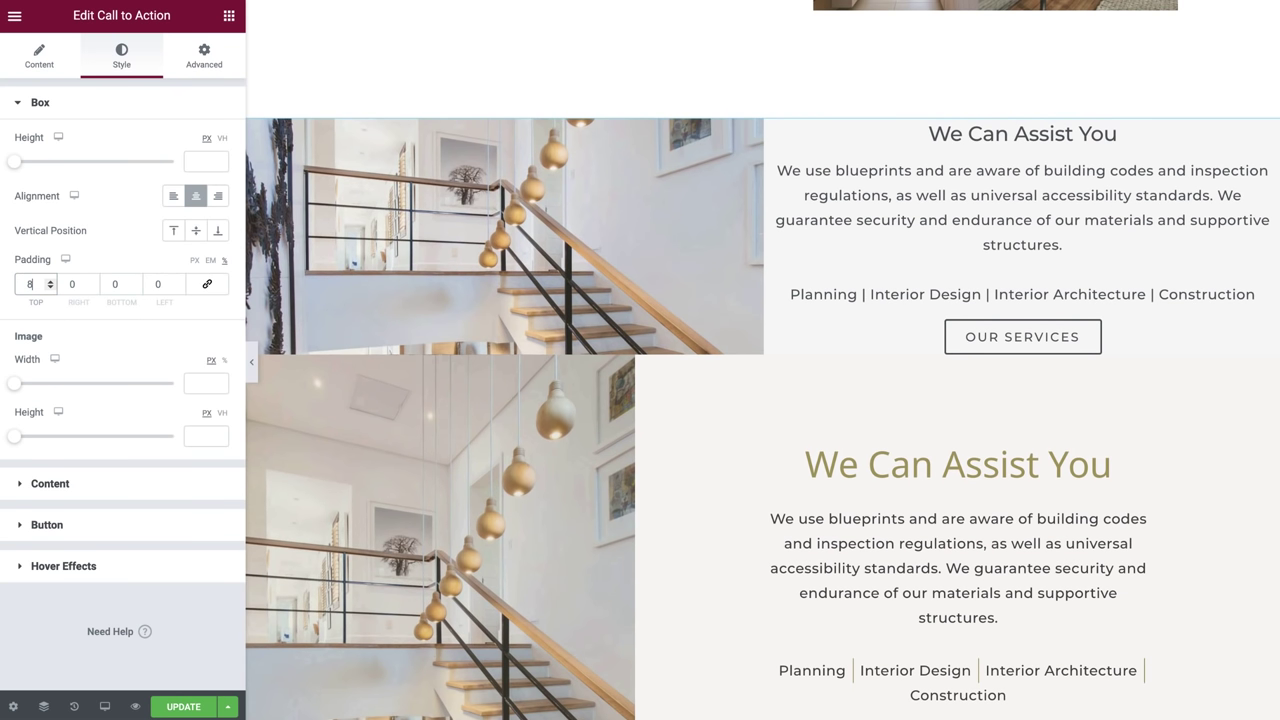
key(Tab)
text(15)
key(Tab)
text(8)
key(Tab)
text(15)
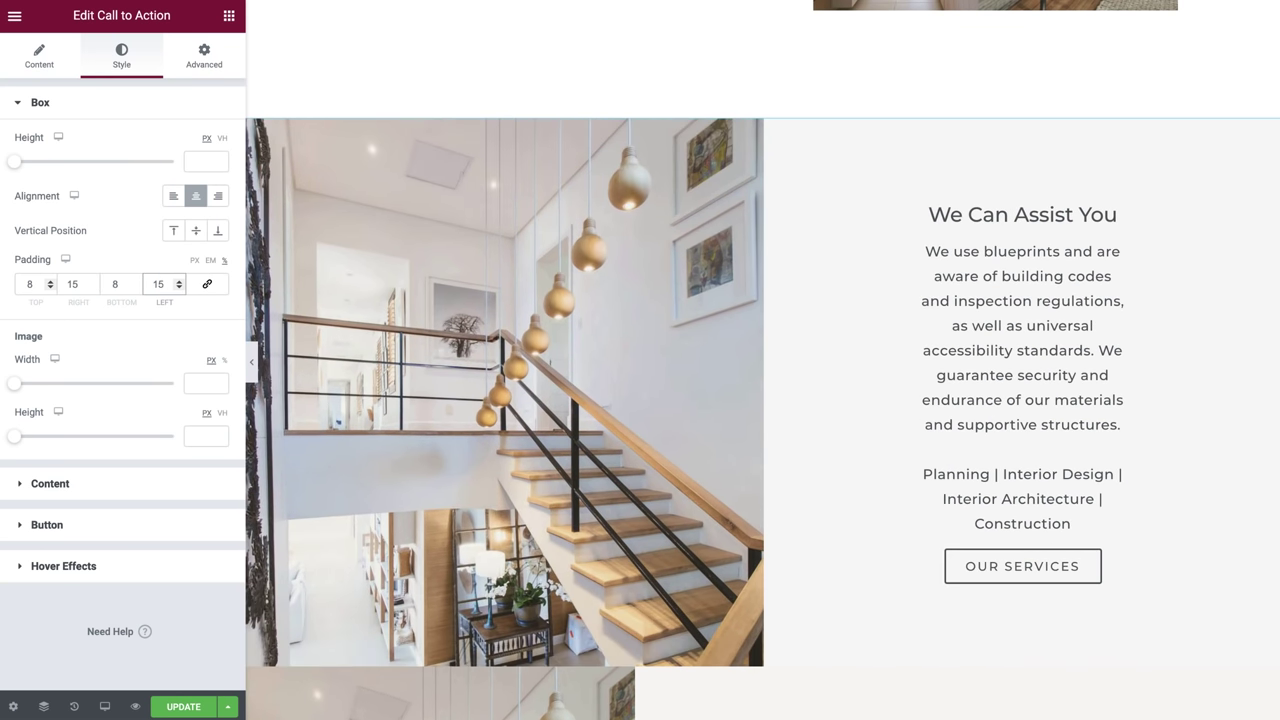
Set the Call to Action's image width to 38%.
click(224, 360)
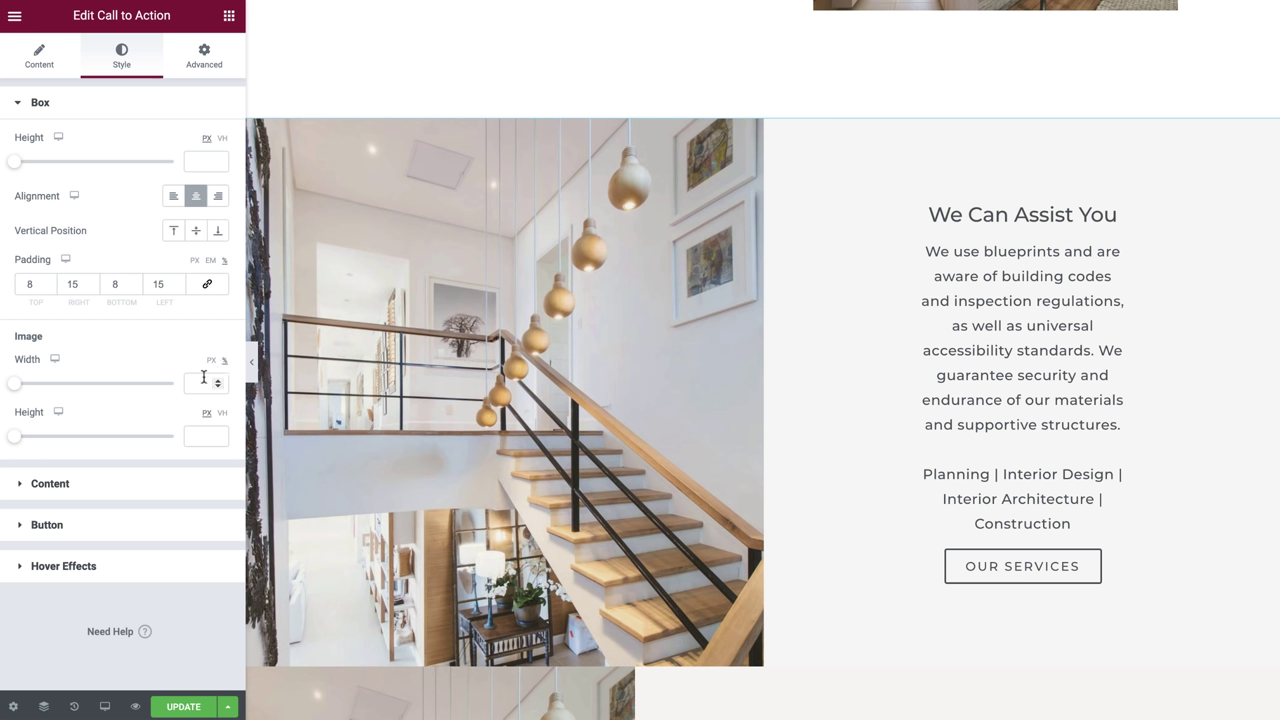
click(200, 380)
text(38)
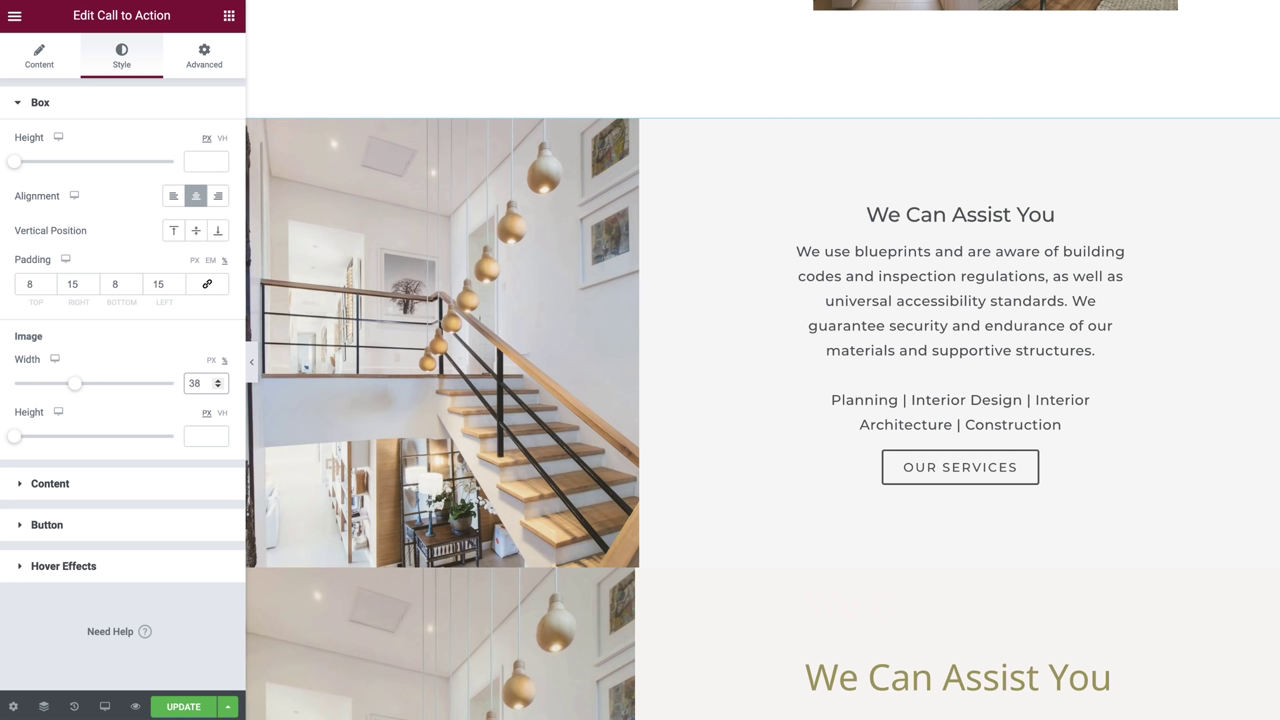
Apply the Headings global font to the Call to Action's title.
click(137, 484)
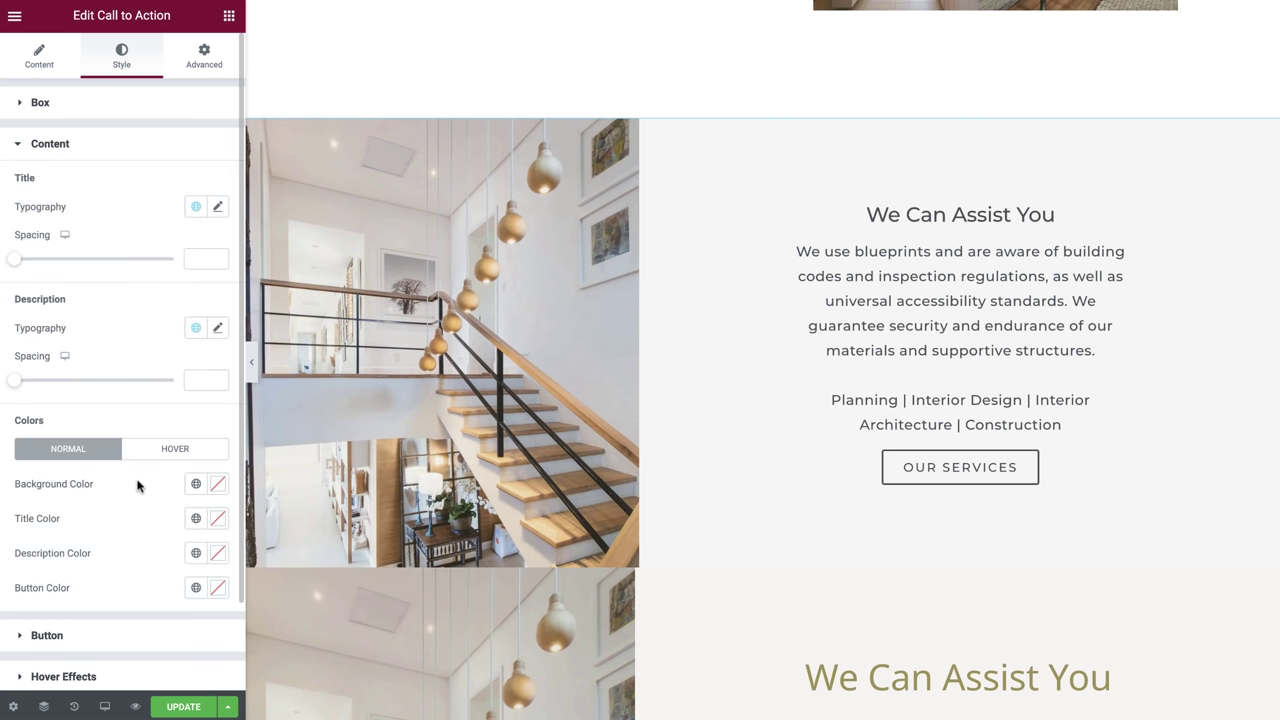
click(196, 208)
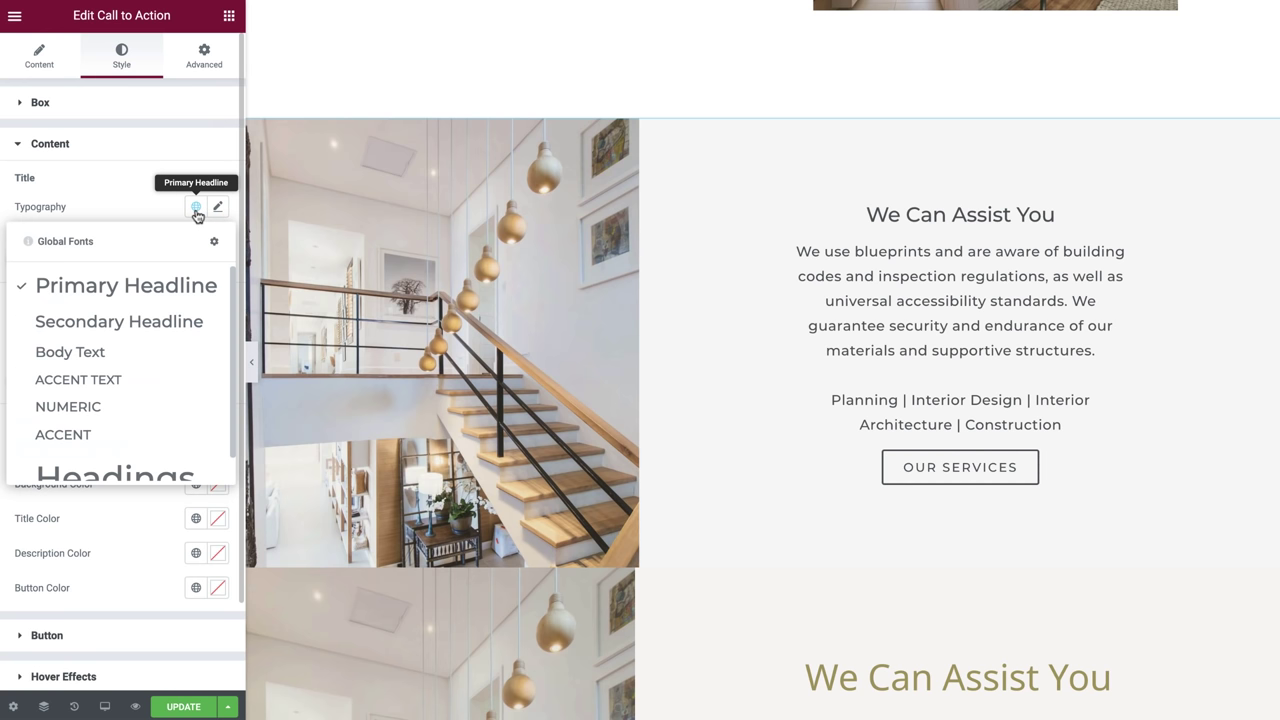
click(115, 475)
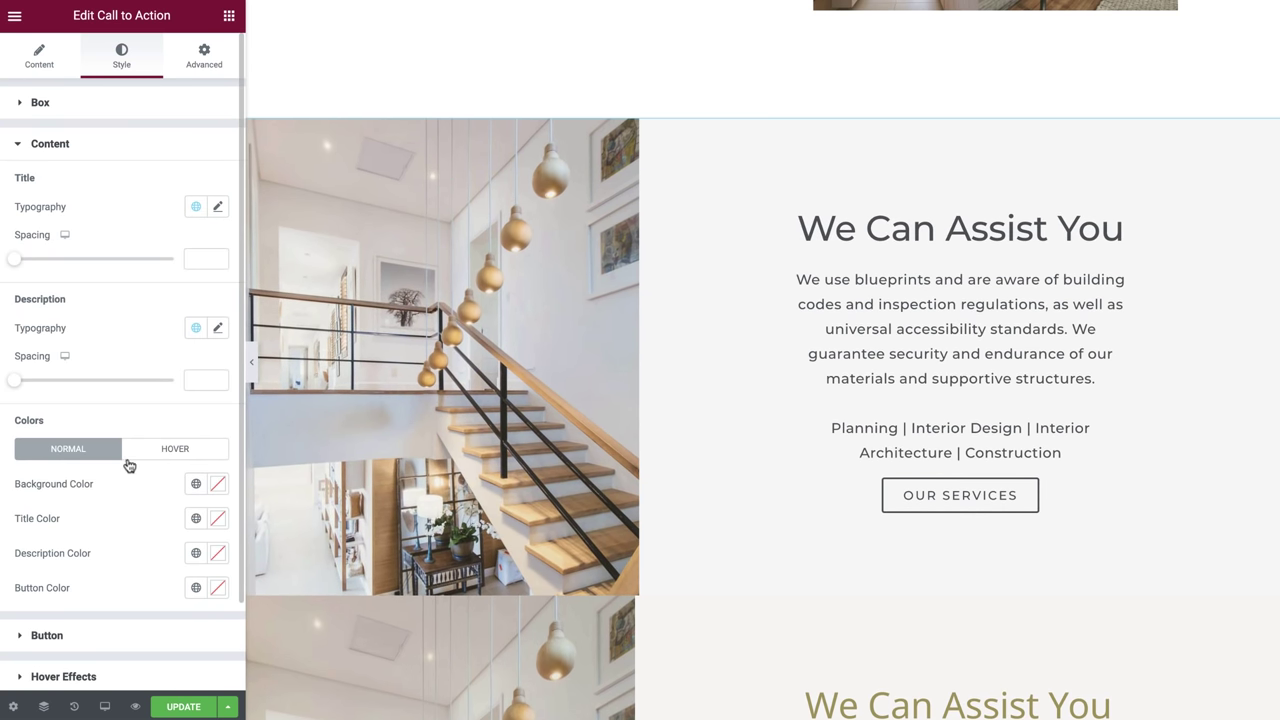
Set the description spacing to 50 and apply global colors: light grey background, olive title and dark grey description.
click(197, 379)
text(50)
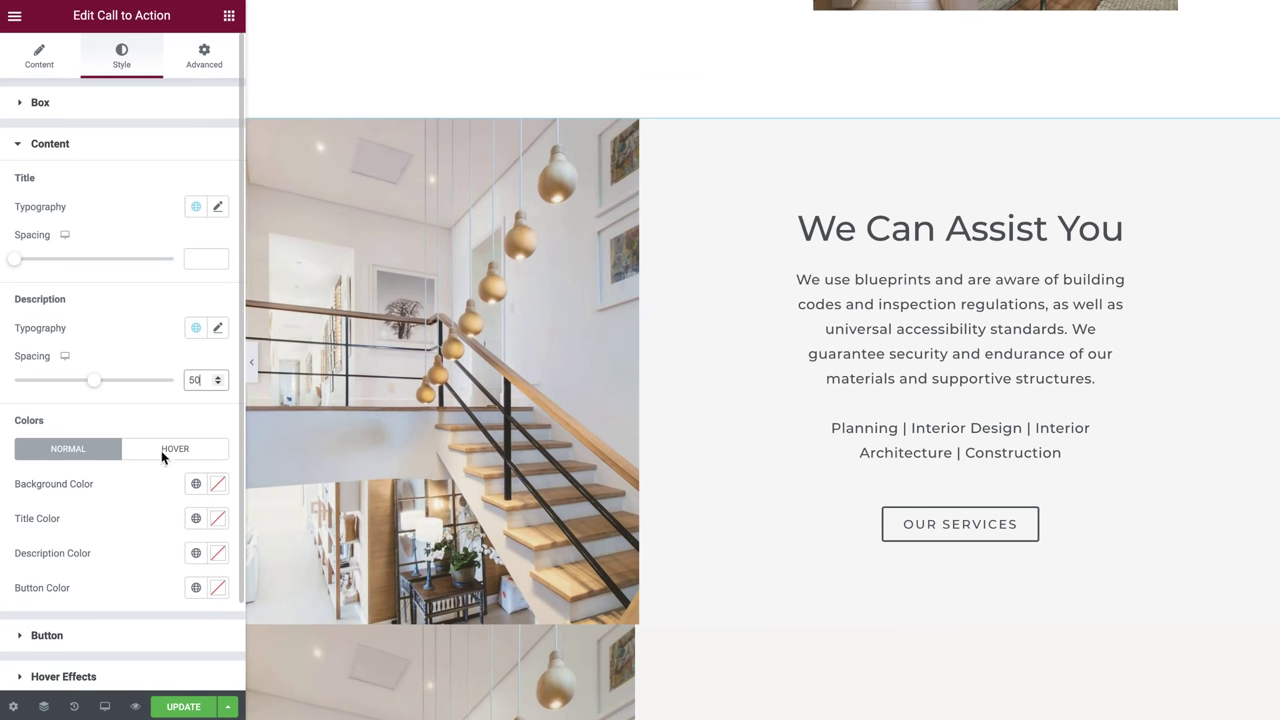
click(134, 520)
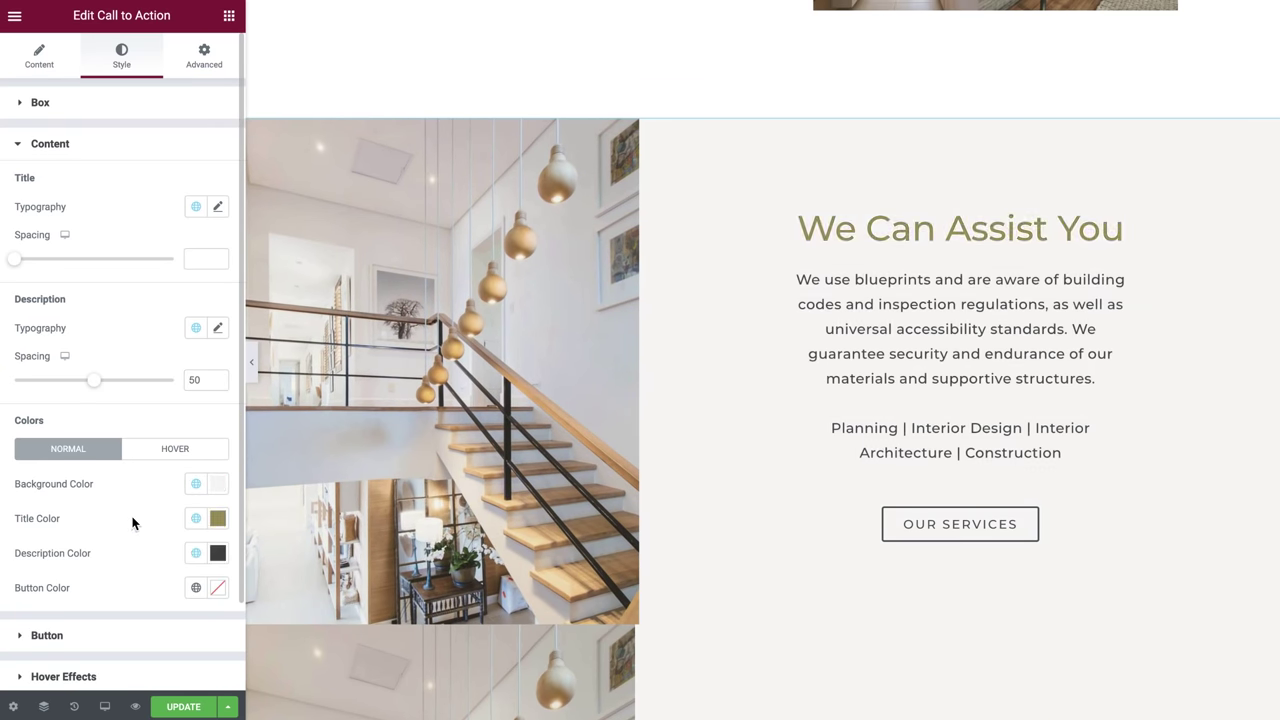
Style the Call to Action's button as Large with white text, a dark grey background and a border radius of 0.
click(82, 634)
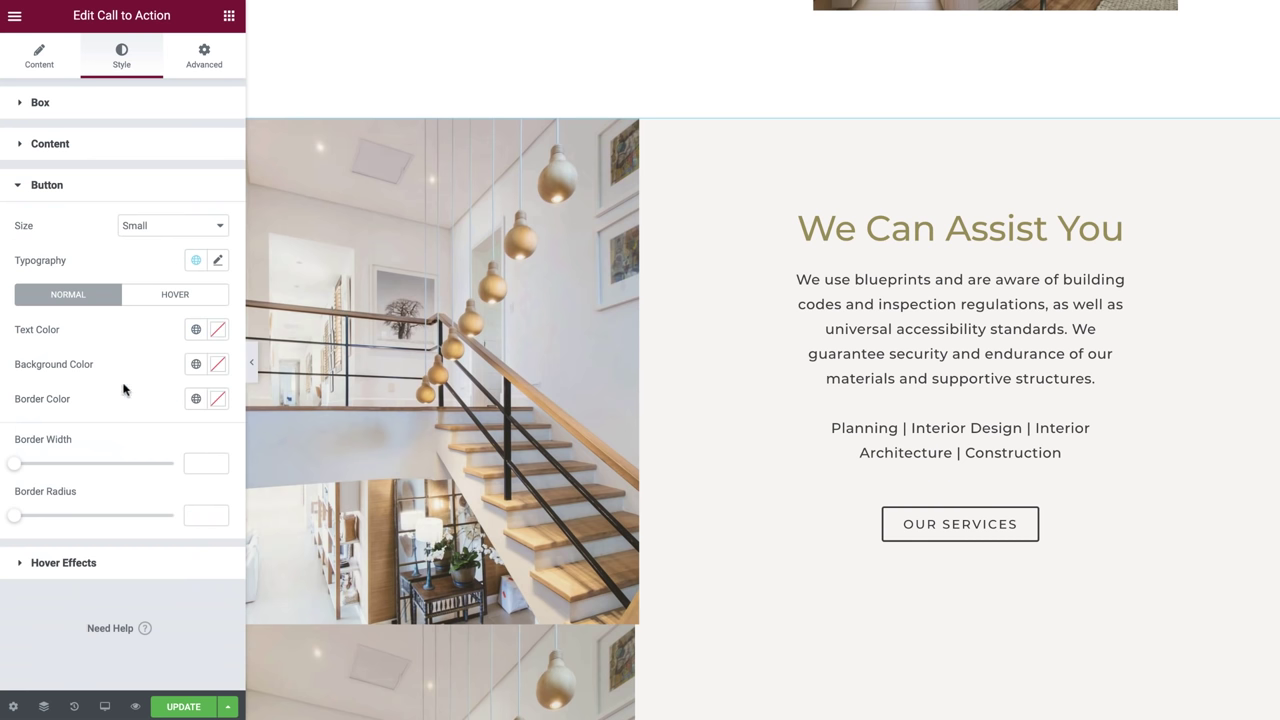
click(190, 227)
click(172, 261)
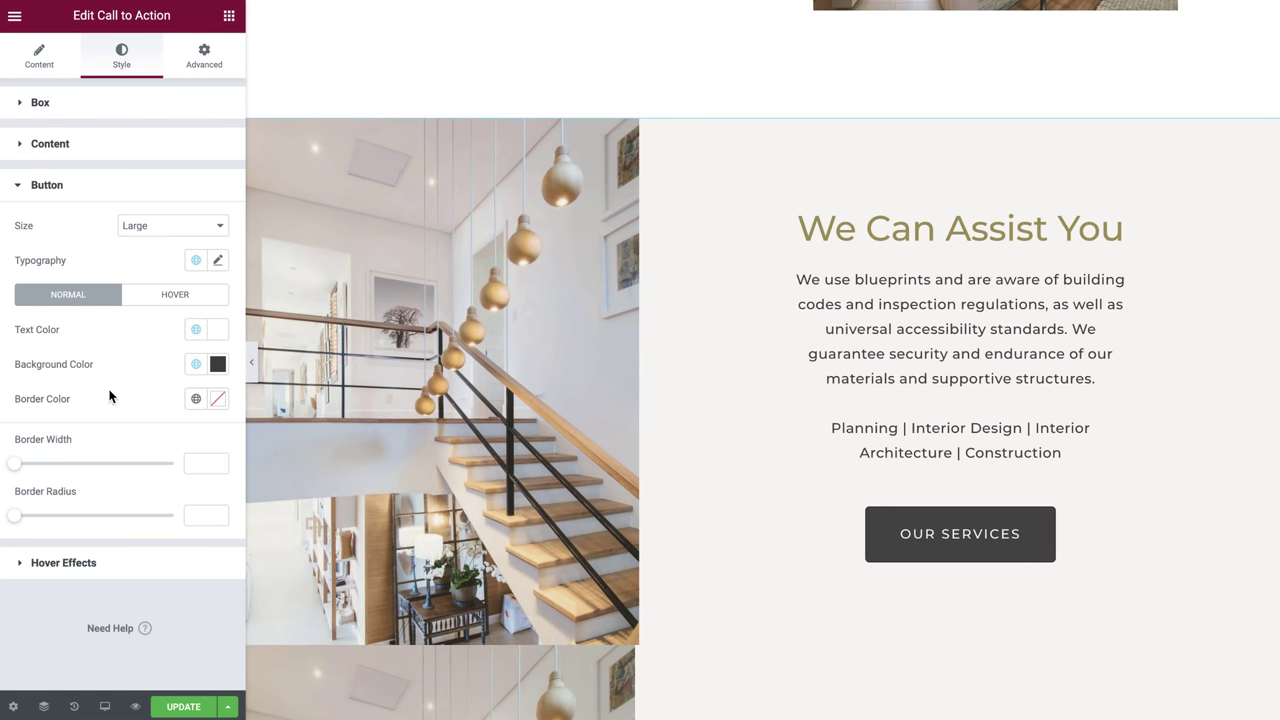
click(197, 513)
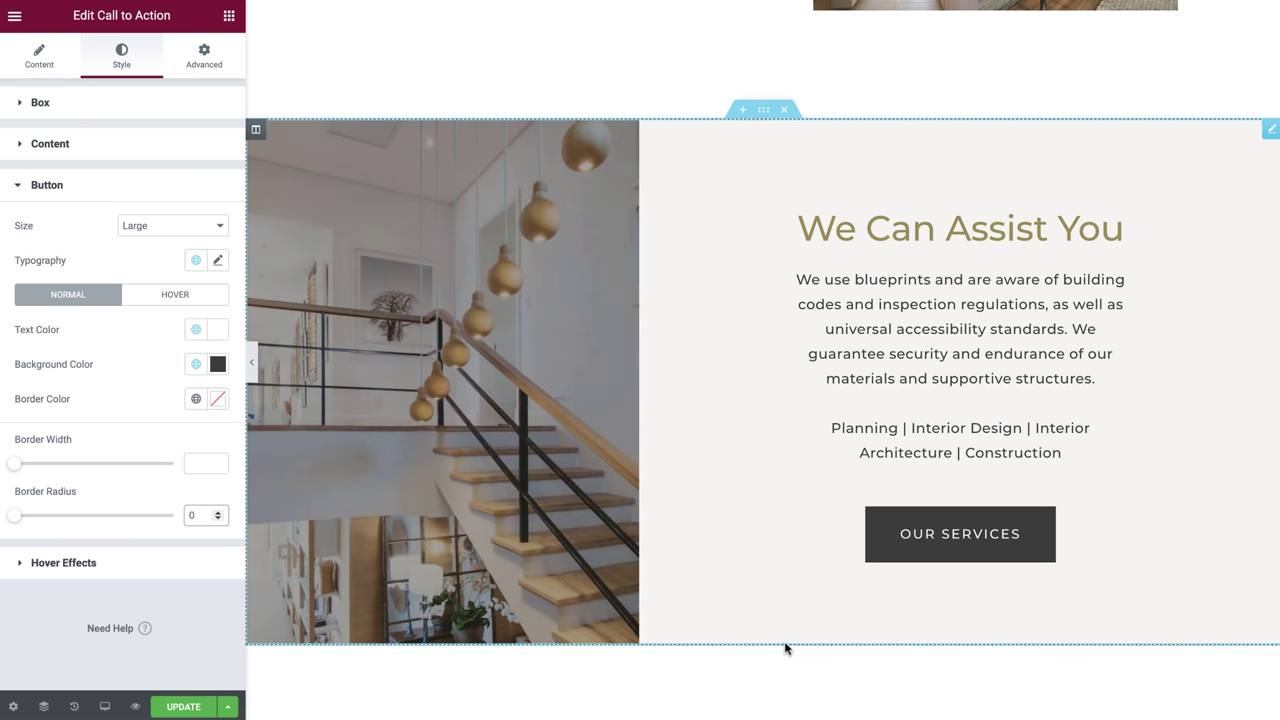
Add a single-column section directly above the client logos section and set its content width to Full Width.
scroll(785, 649, down, 1)
scroll(785, 649, down, 3)
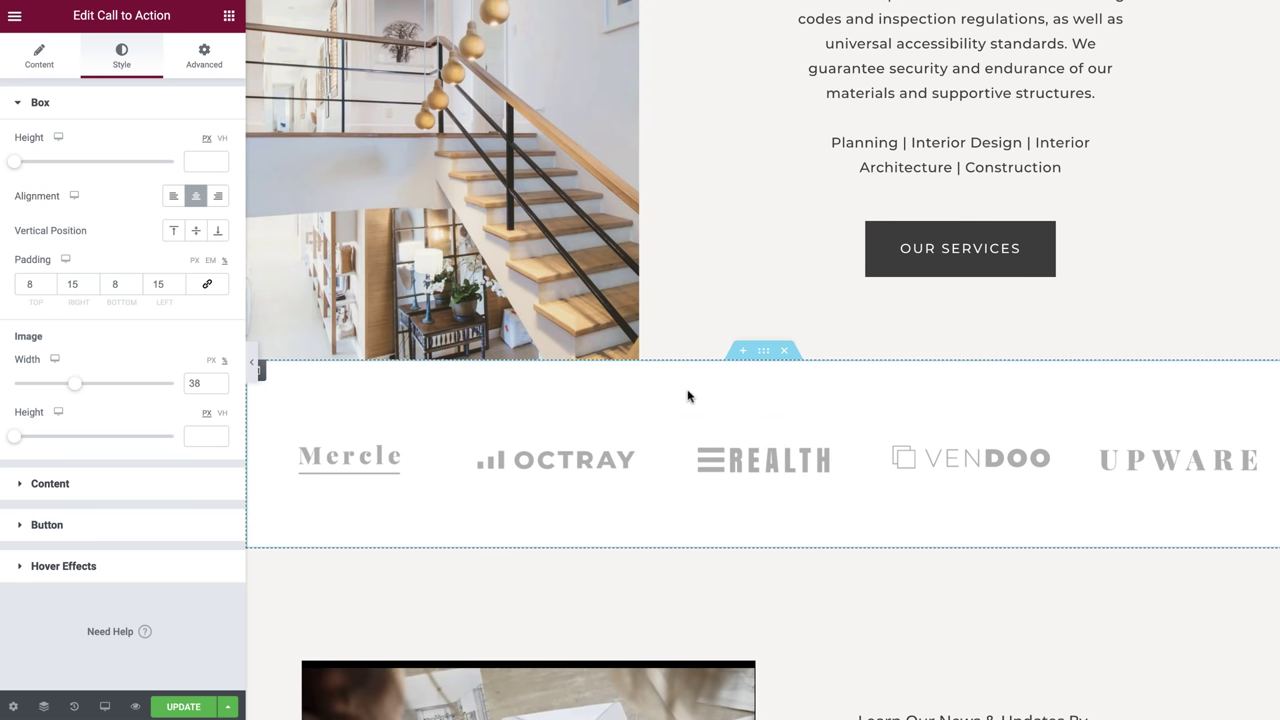
click(739, 353)
click(743, 435)
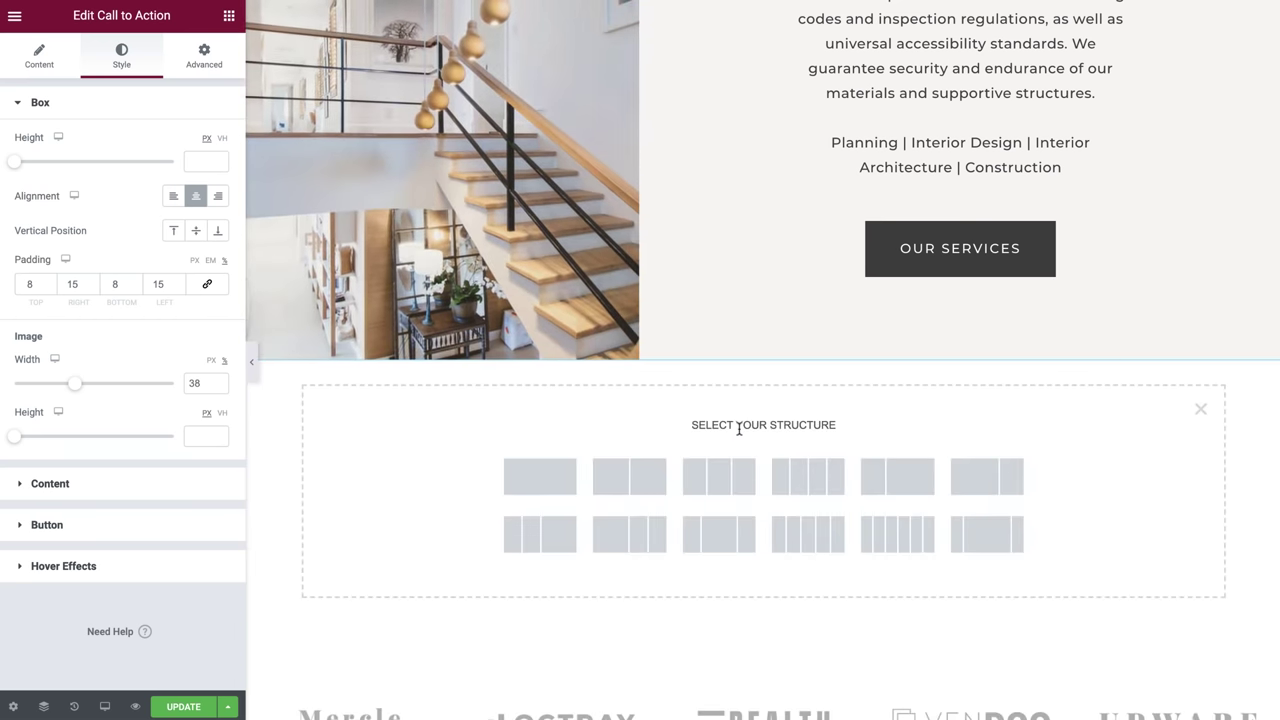
click(551, 472)
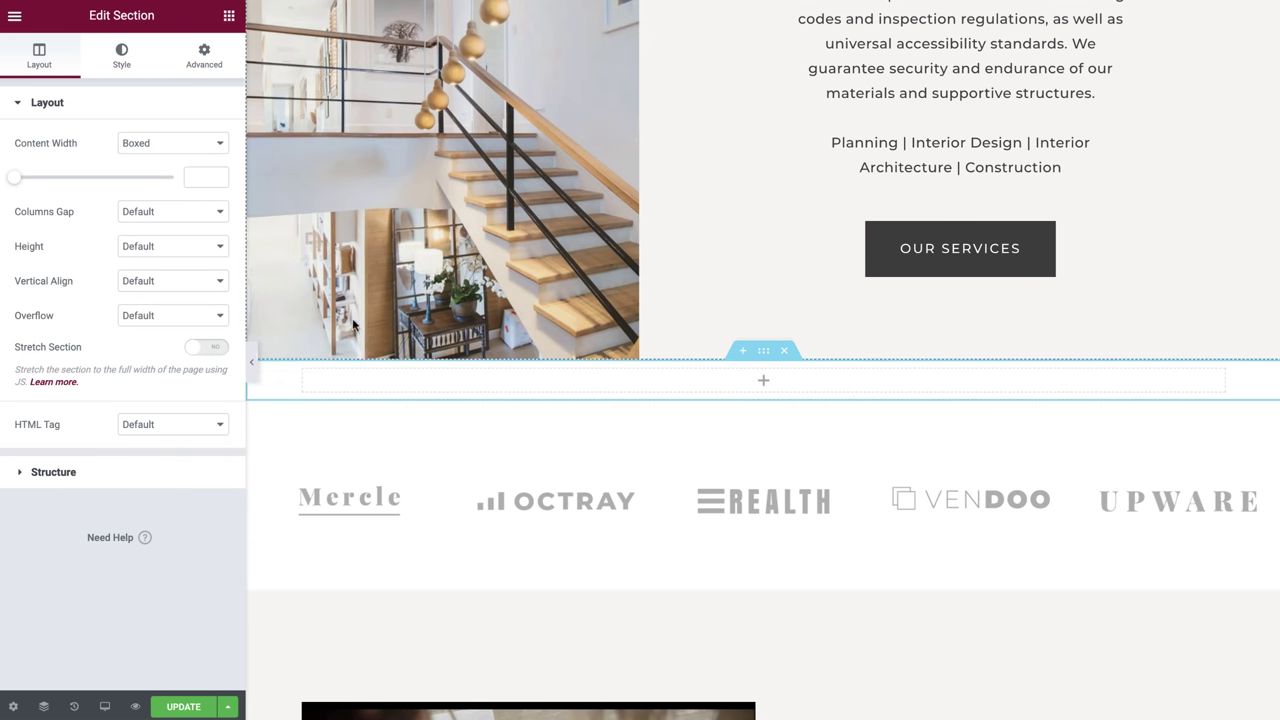
click(203, 146)
click(199, 160)
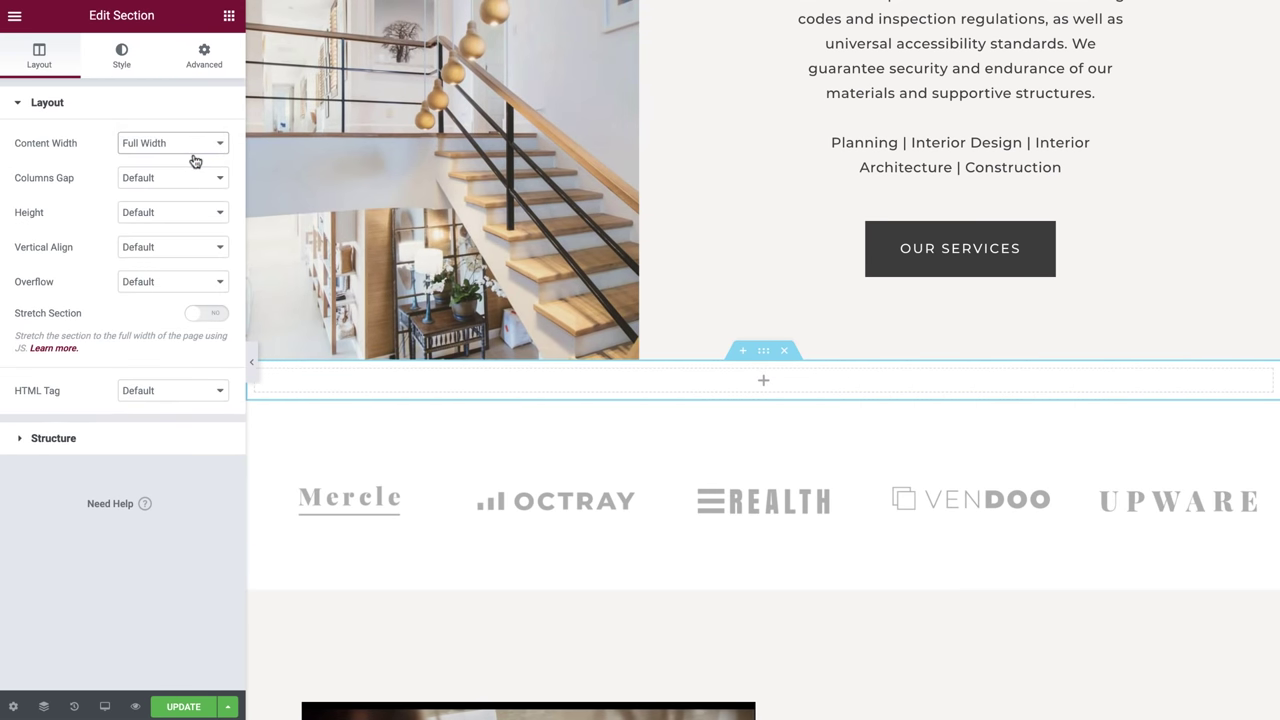
Place an Image Carousel widget in the new section's empty column.
click(229, 15)
text(caro)
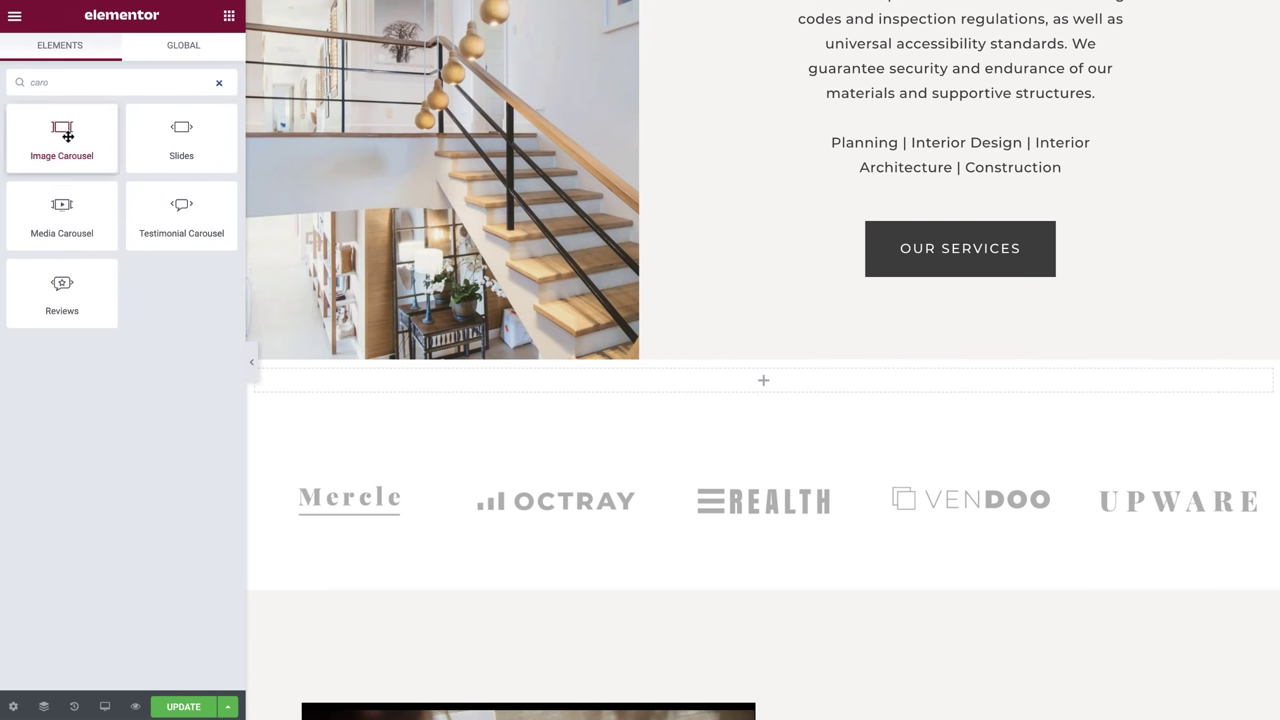
drag(60, 140, 508, 400)
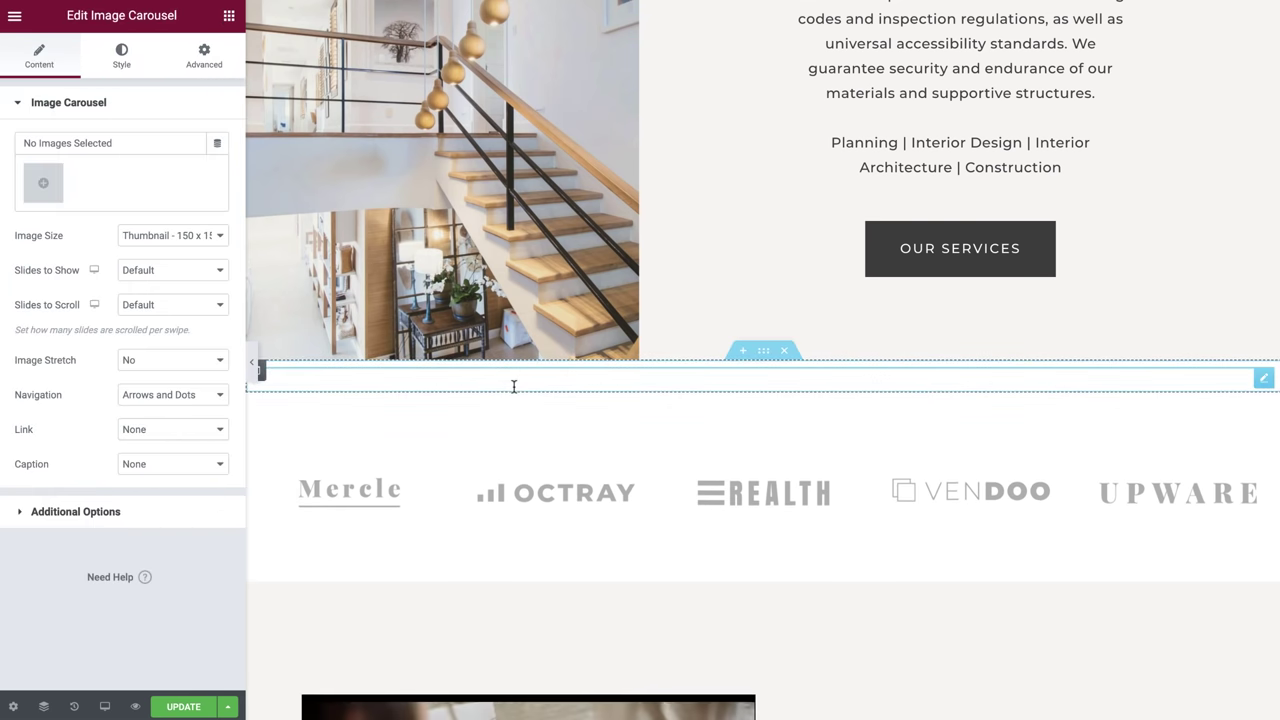
Fill the carousel with a new gallery of the five logos: Vendoo, Upware, Realth, Octray and Mercle.
click(43, 182)
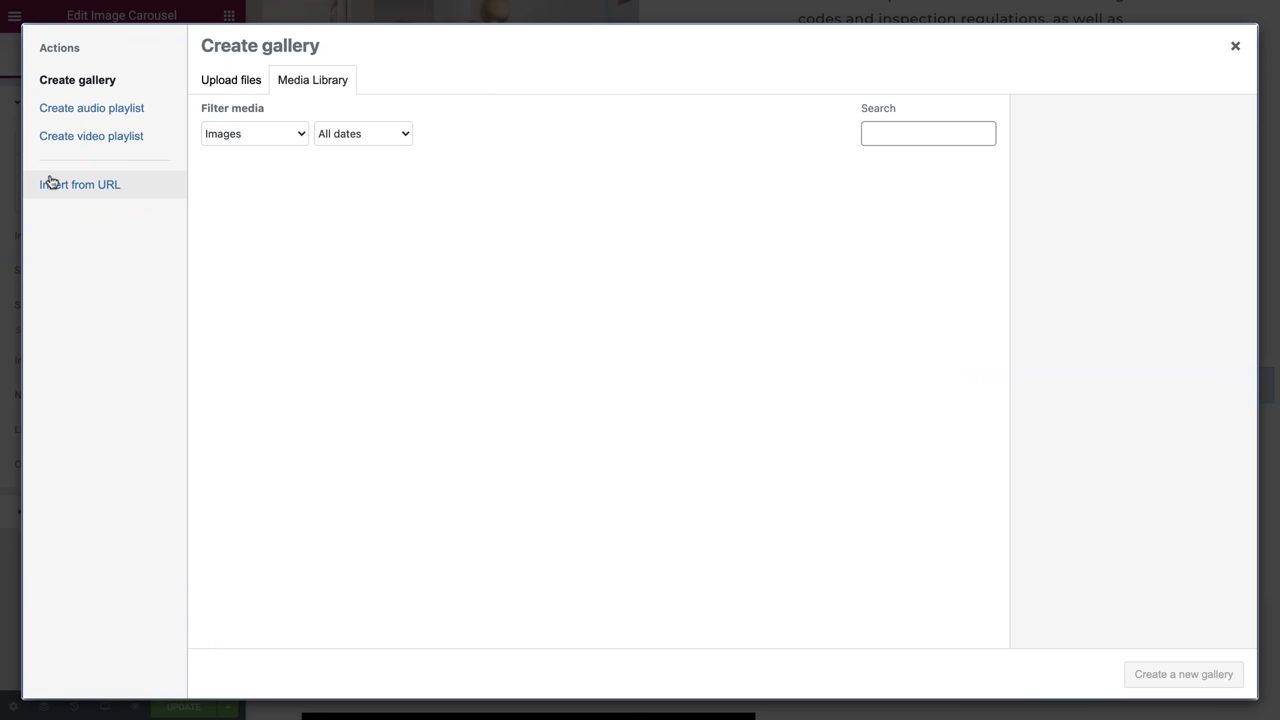
click(365, 216)
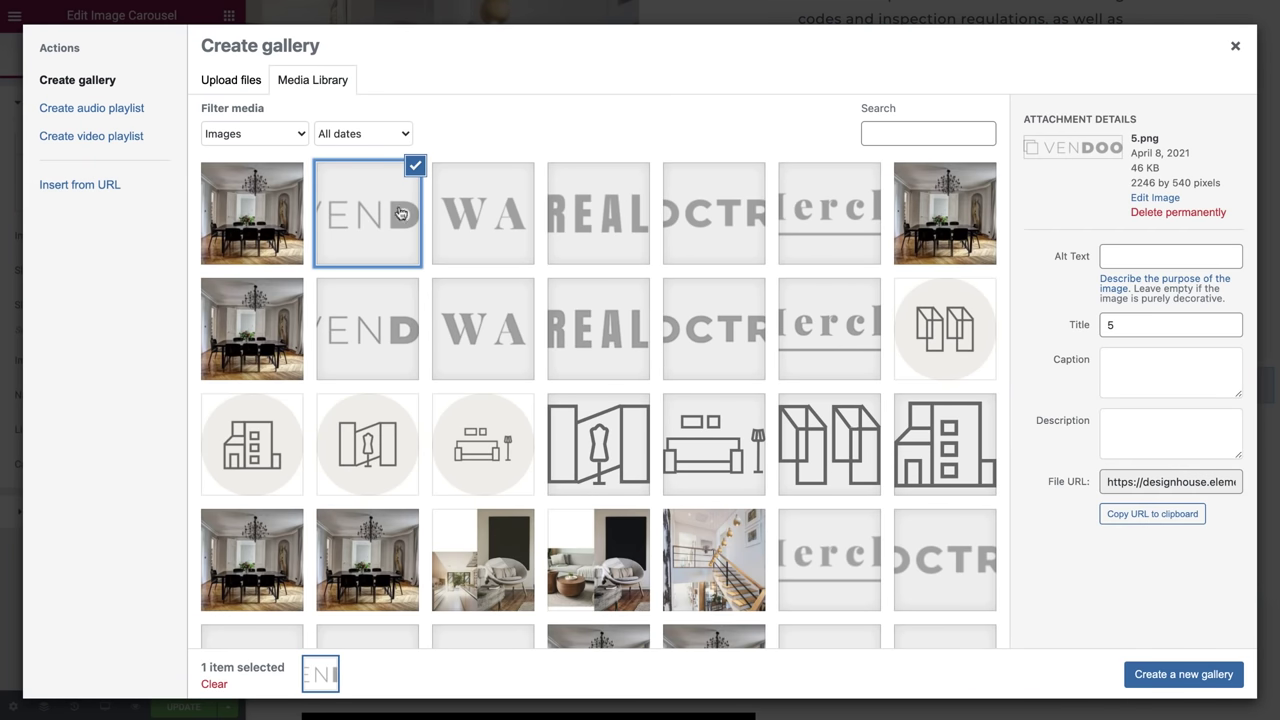
click(483, 212)
click(598, 210)
click(712, 206)
click(798, 208)
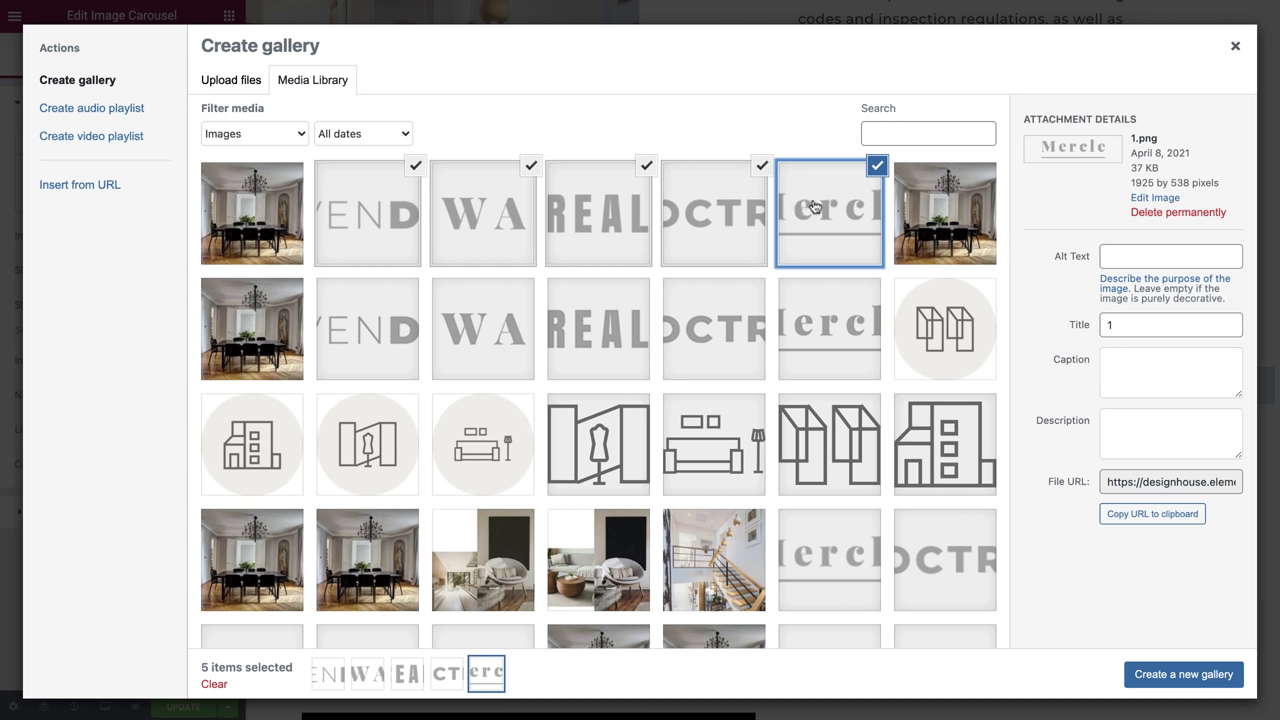
click(1182, 675)
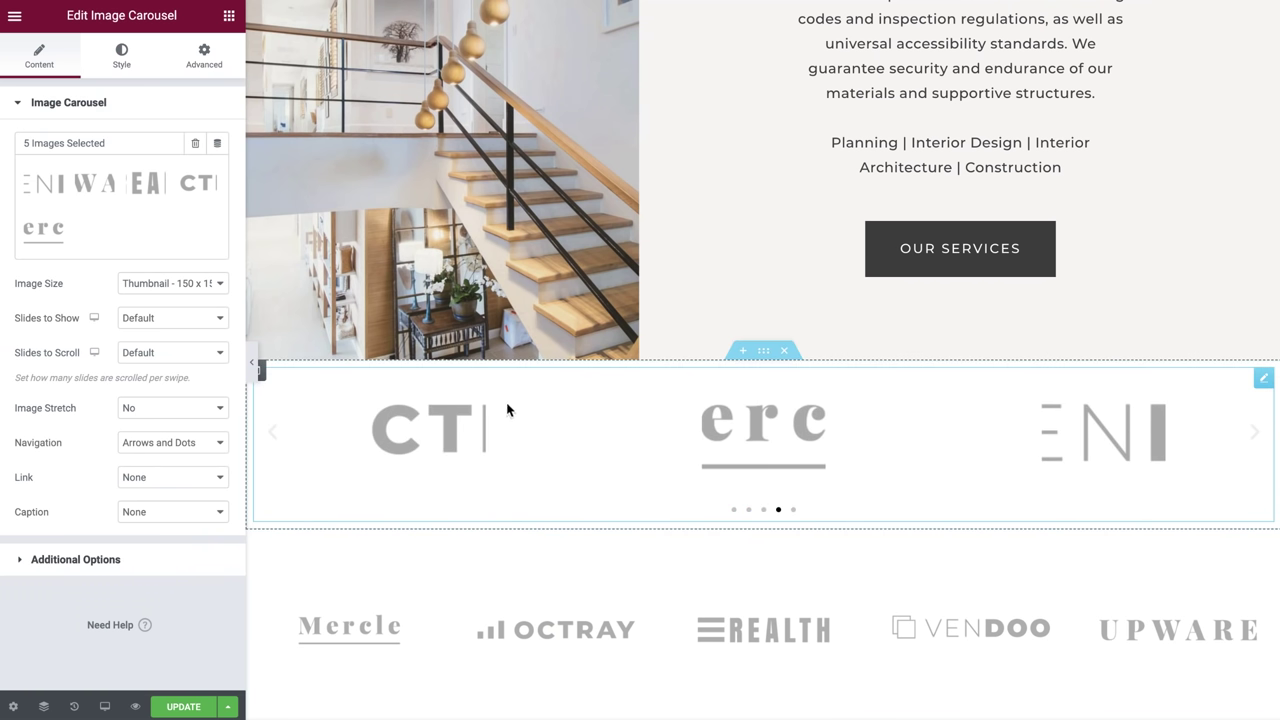
Set the carousel's image size to Medium - 300 x 300 and its slides to show to 5.
click(199, 284)
click(206, 300)
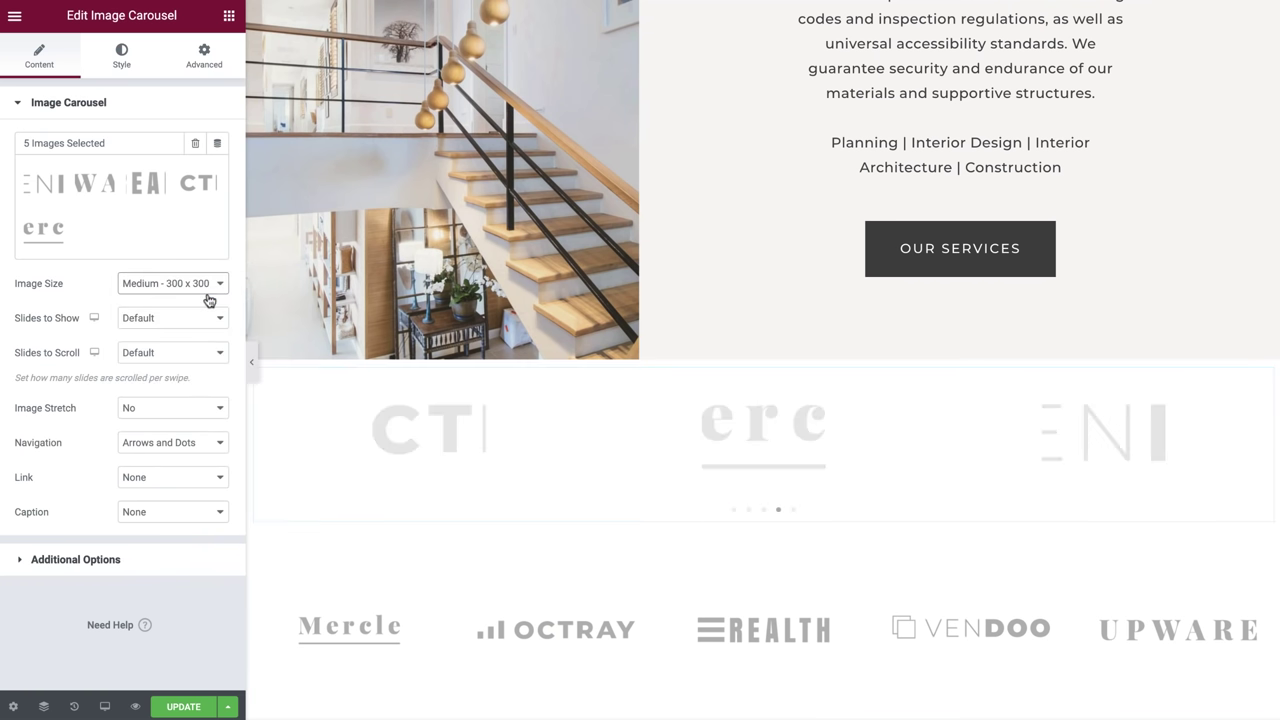
click(208, 318)
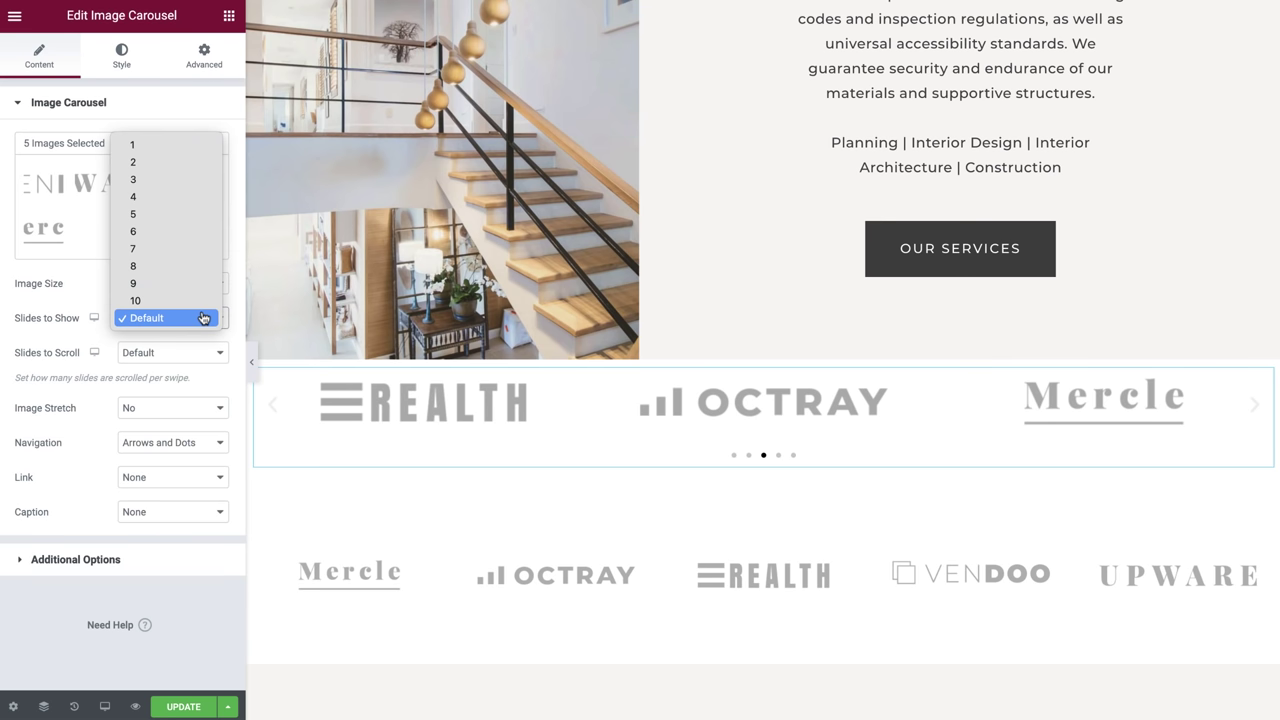
click(178, 217)
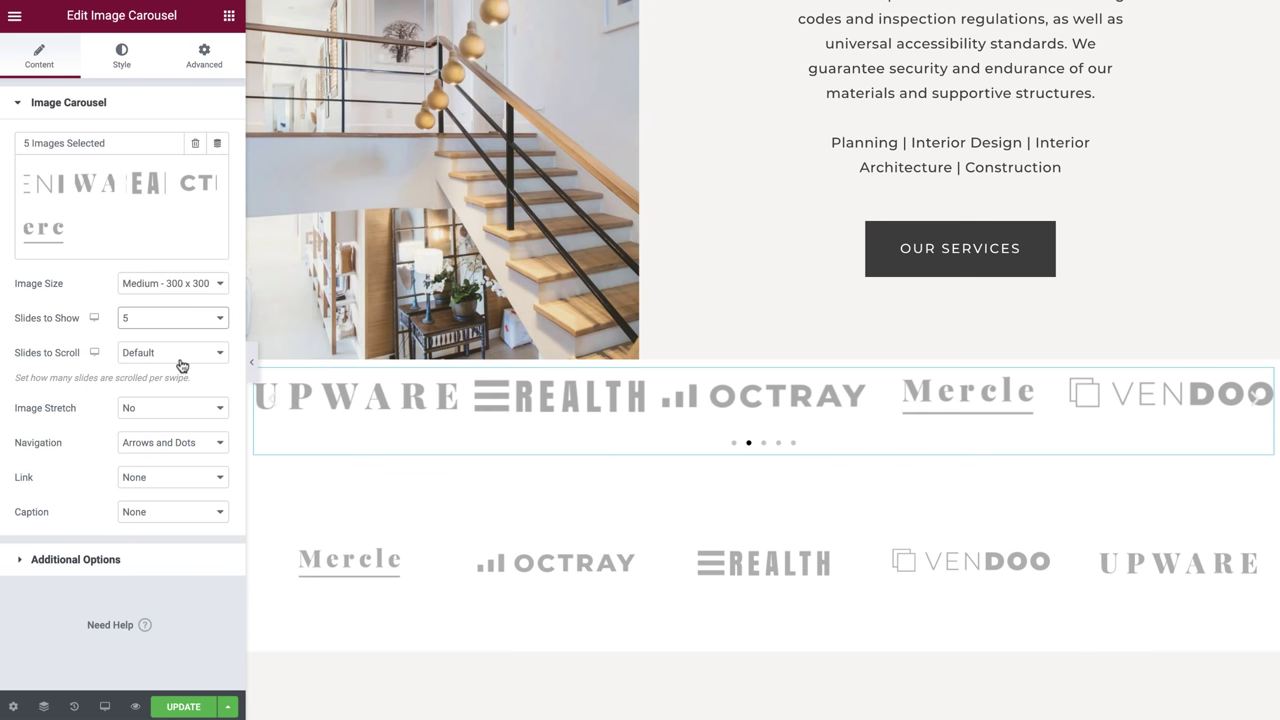
Set the logo carousel's slides to scroll to 1 and its navigation to None.
click(181, 360)
click(168, 182)
click(177, 442)
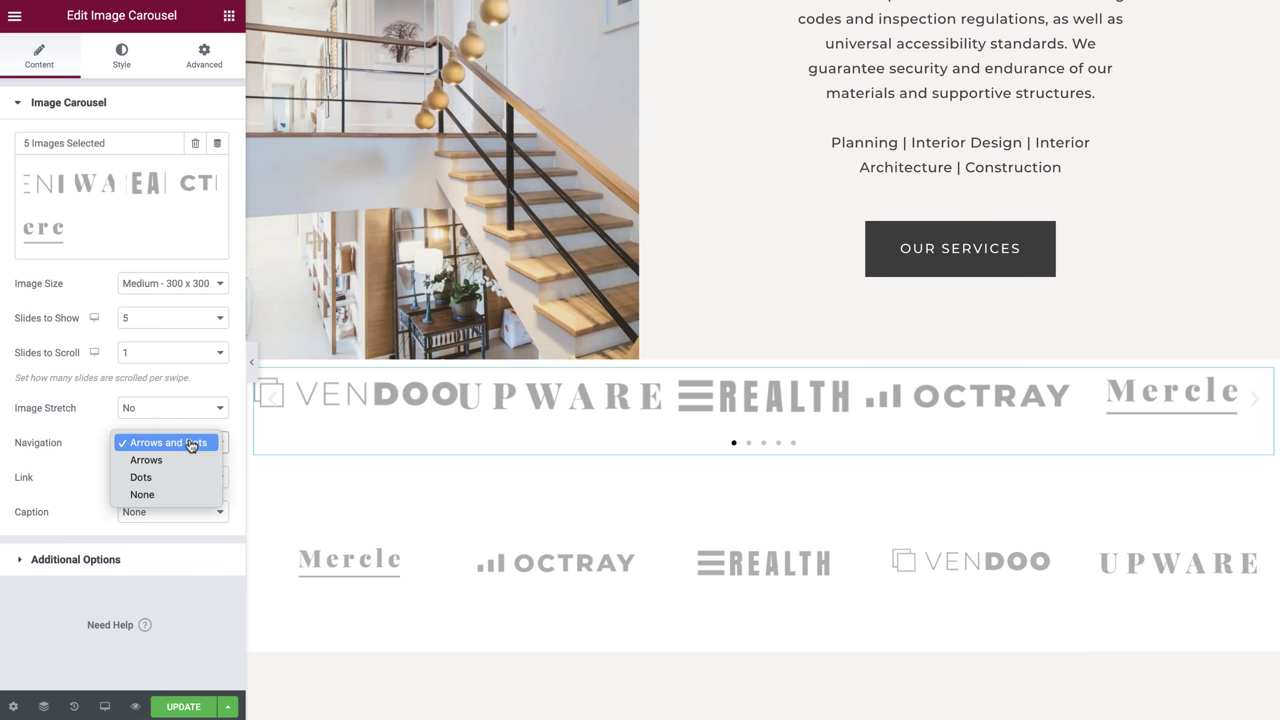
key(Escape)
click(165, 501)
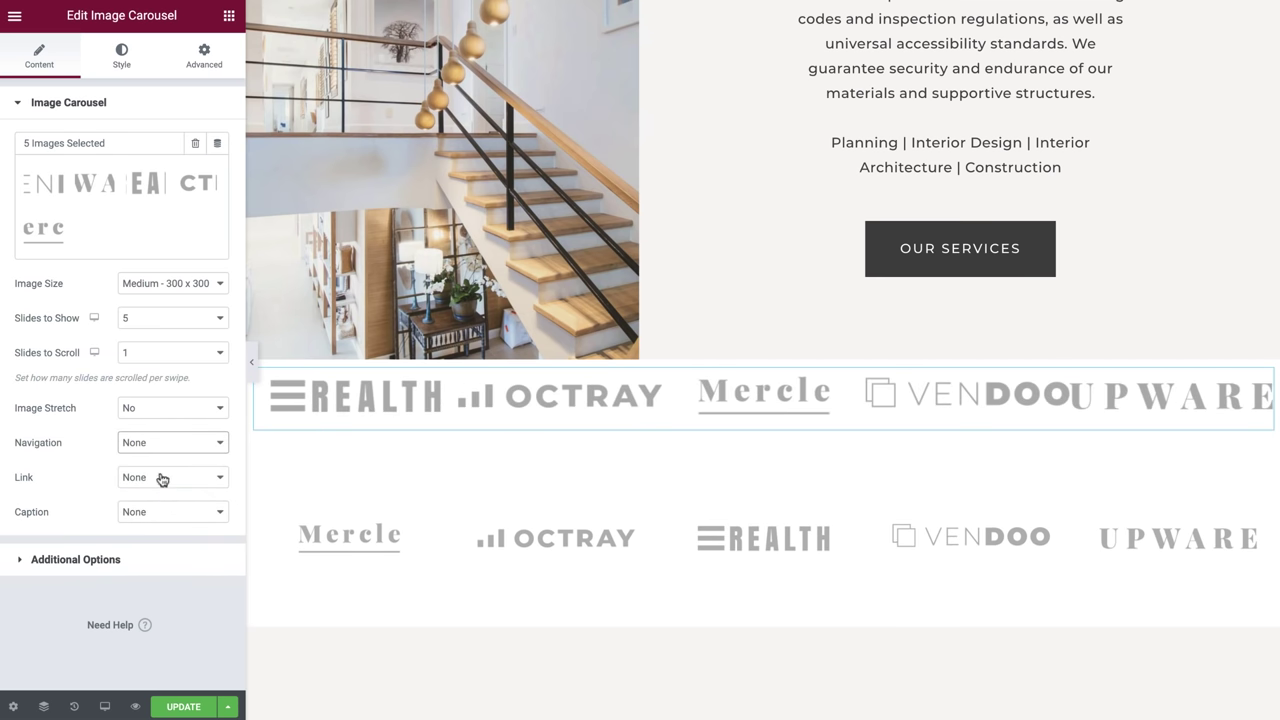
Center the carousel images vertically and set their spacing to Custom with a value of 50.
click(122, 56)
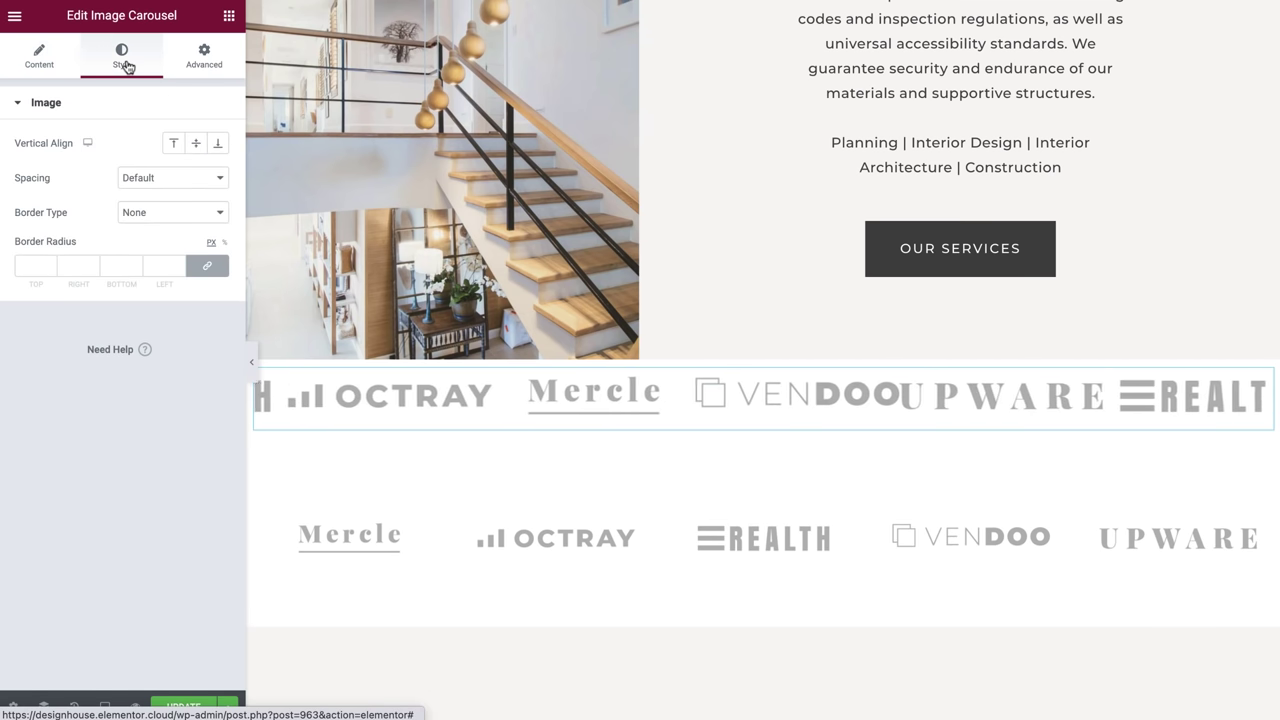
click(195, 145)
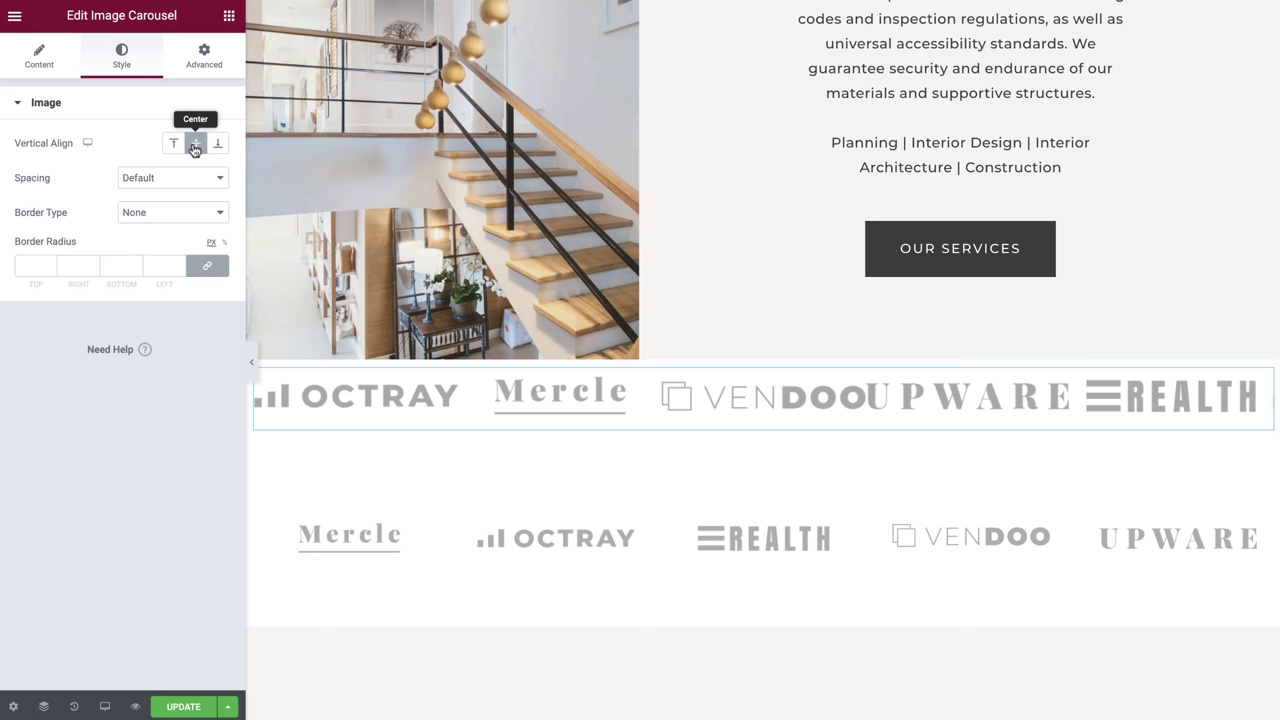
click(192, 177)
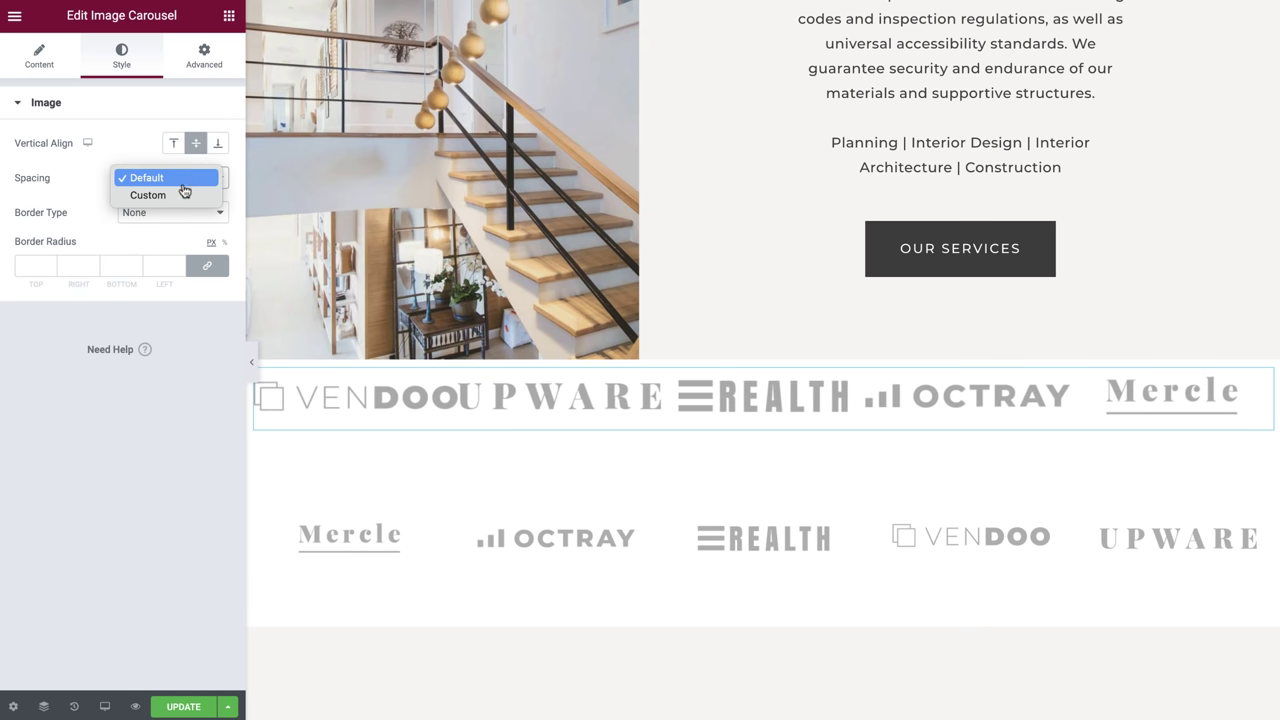
click(182, 194)
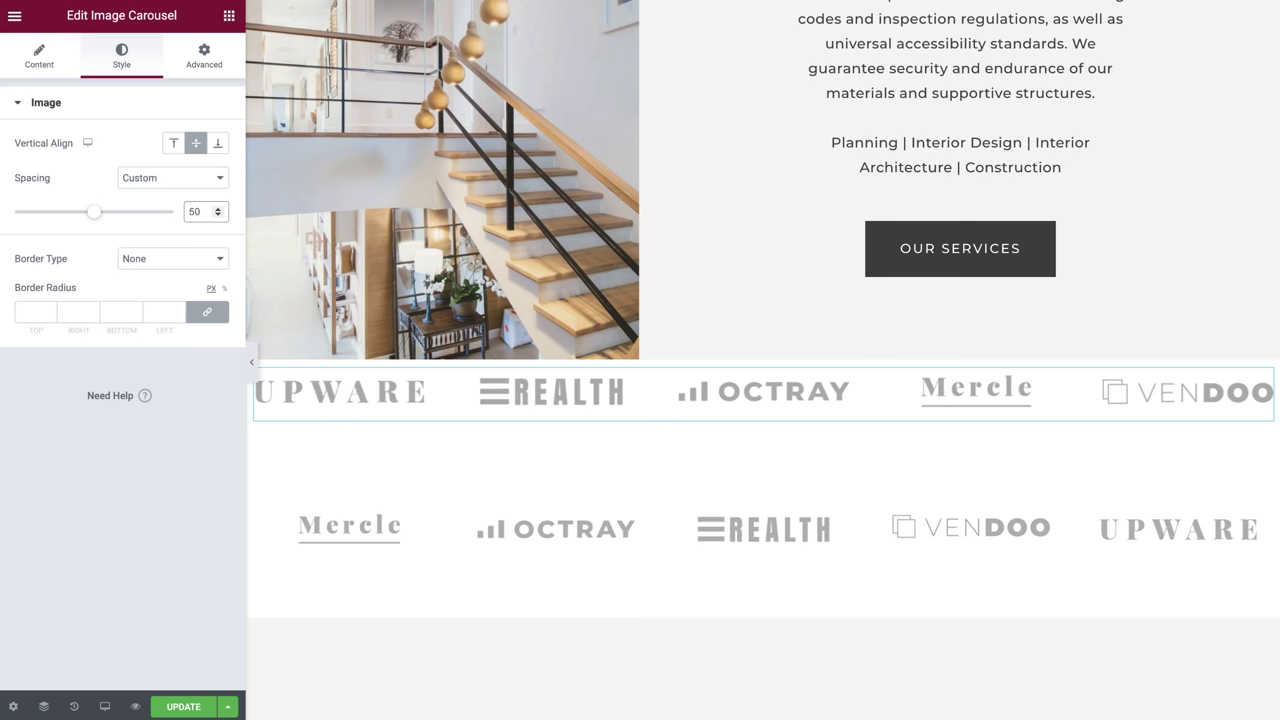
Unlink the logo carousel's padding values and set them to 5% top, 4% right, 5% bottom and 4% left.
click(210, 64)
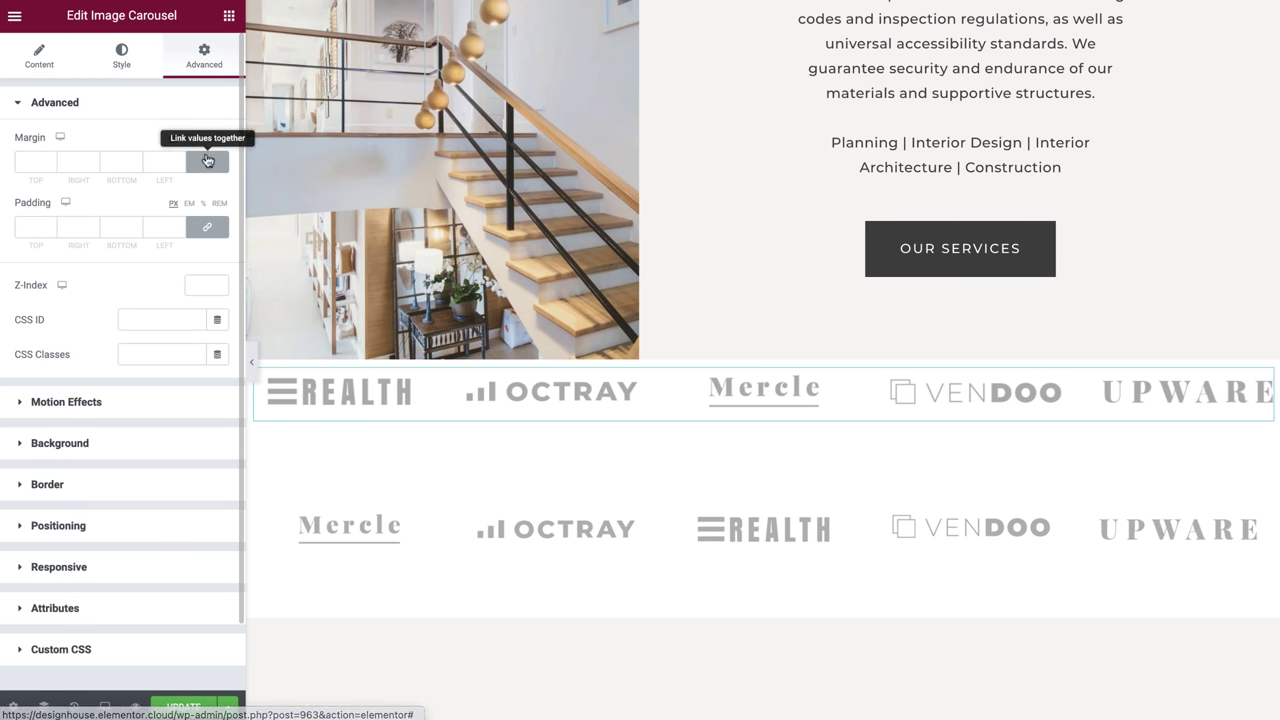
click(207, 227)
double_click(30, 227)
text(5)
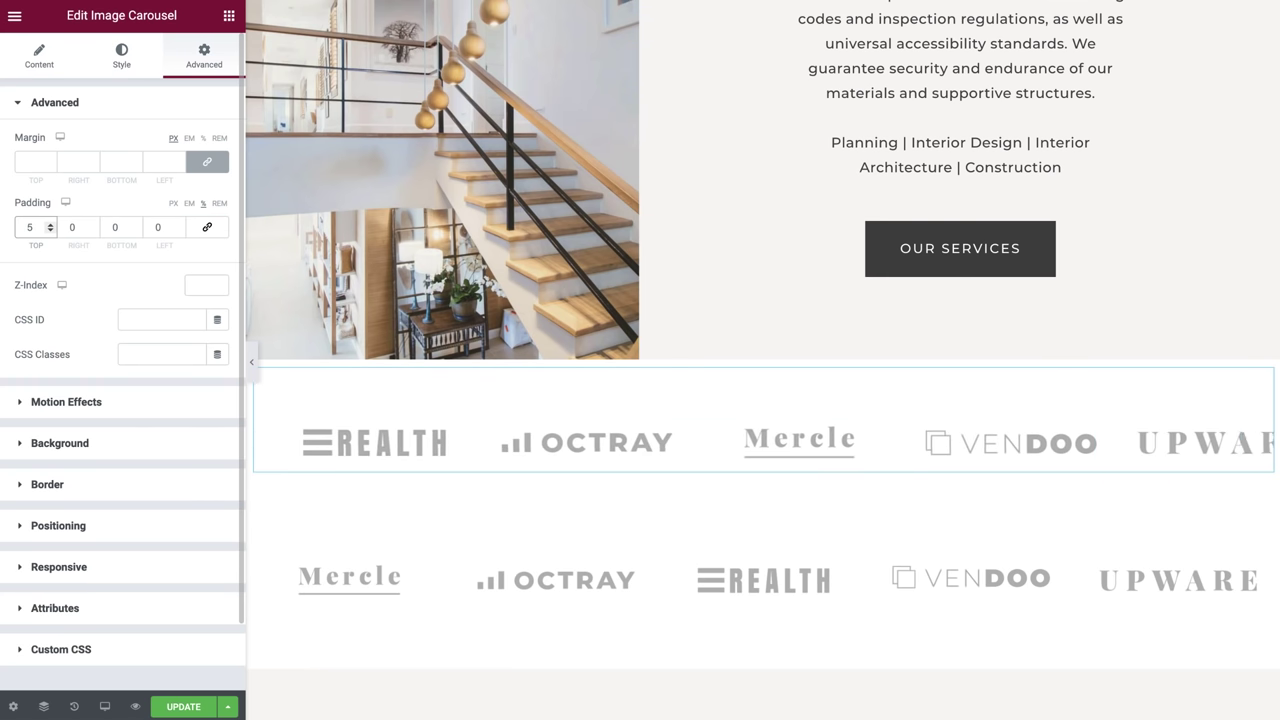
text(4)
key(Tab)
text(5)
key(Tab)
text(4)
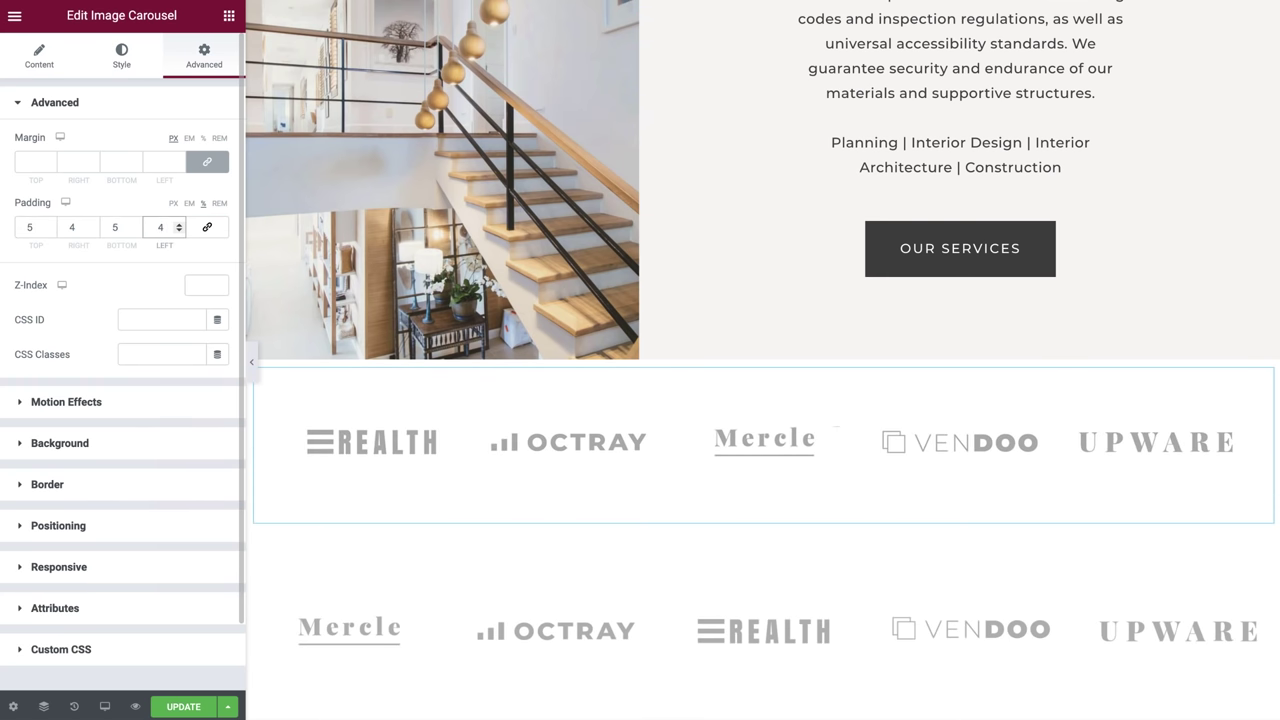
Enable Lazy Load for the YouTube video beside the newsletter form.
scroll(786, 529, down, 3)
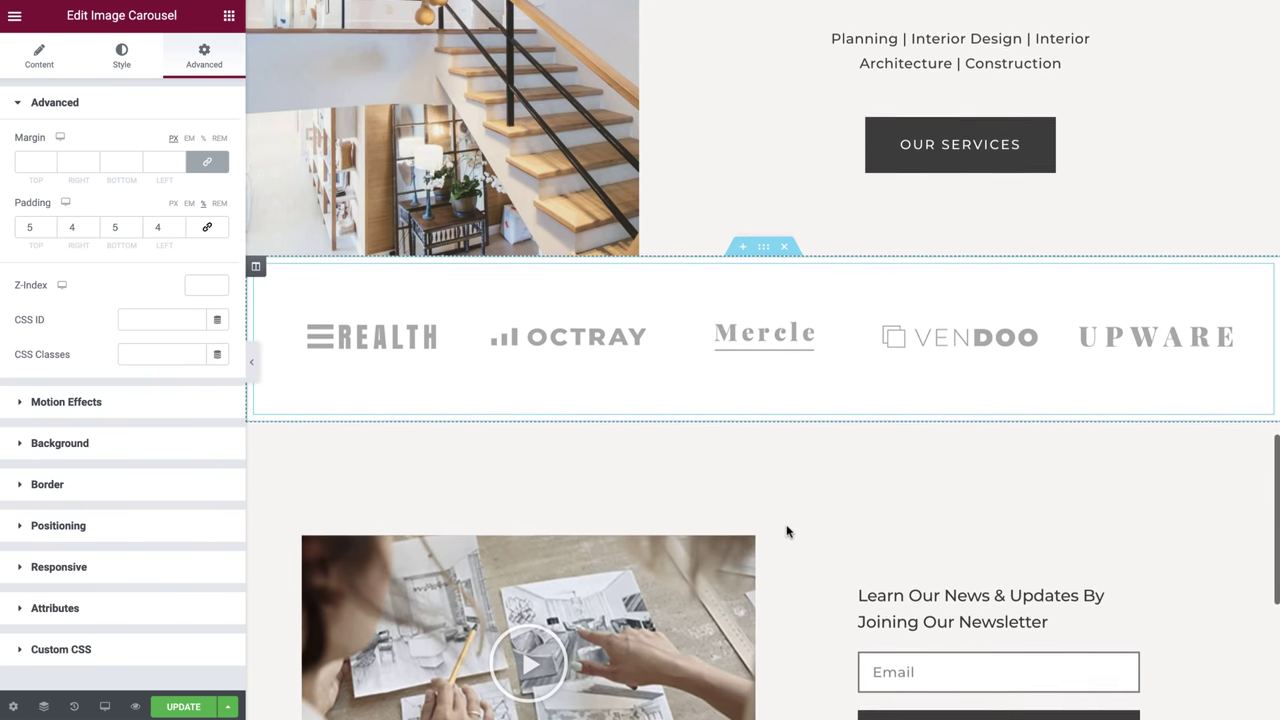
scroll(786, 531, down, 1)
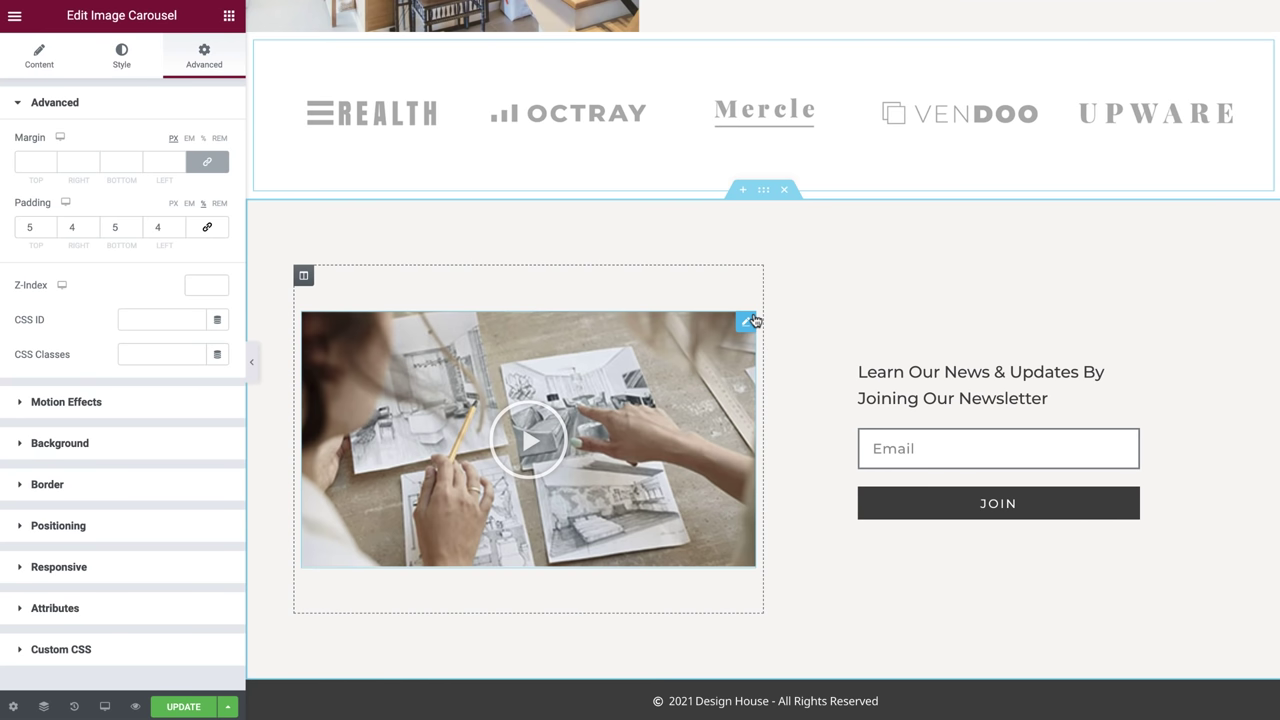
click(750, 321)
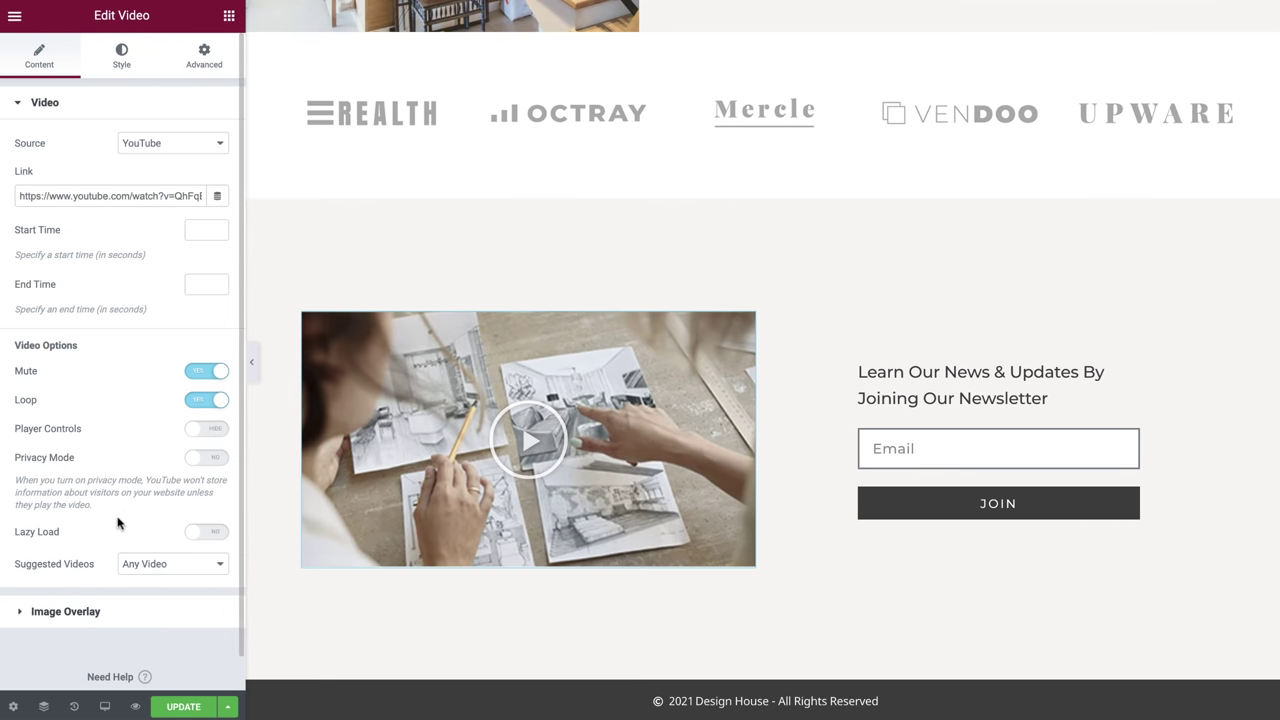
click(193, 538)
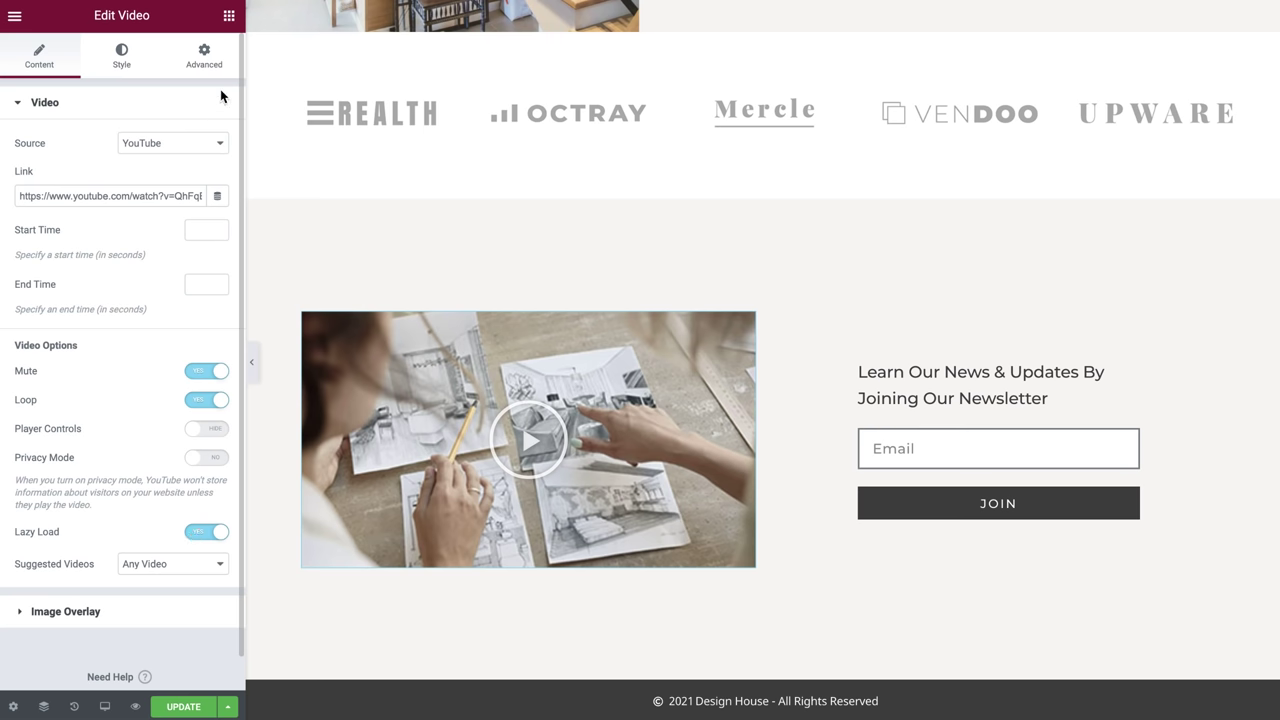
Search the widget library for "lotti" and for "galler".
click(228, 18)
text(lotti)
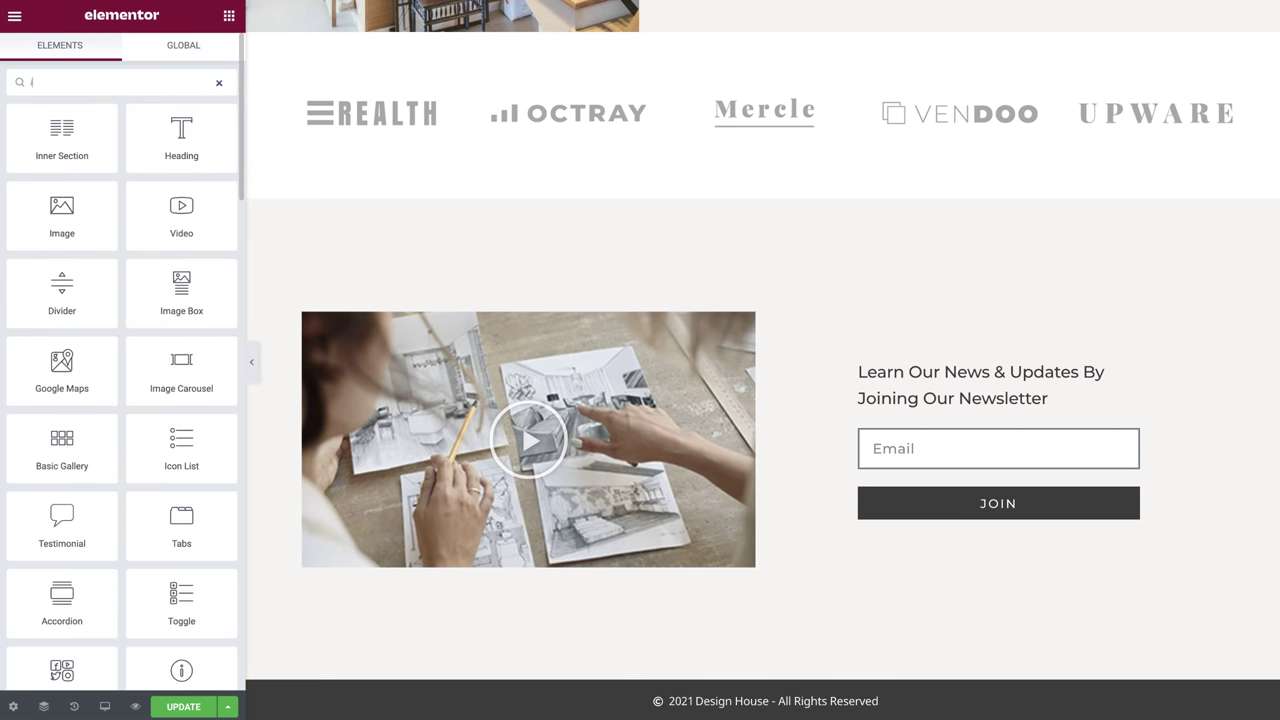
key(BackSpace)
key(BackSpace)
key(BackSpace)
key(BackSpace)
key(BackSpace)
text(galler)
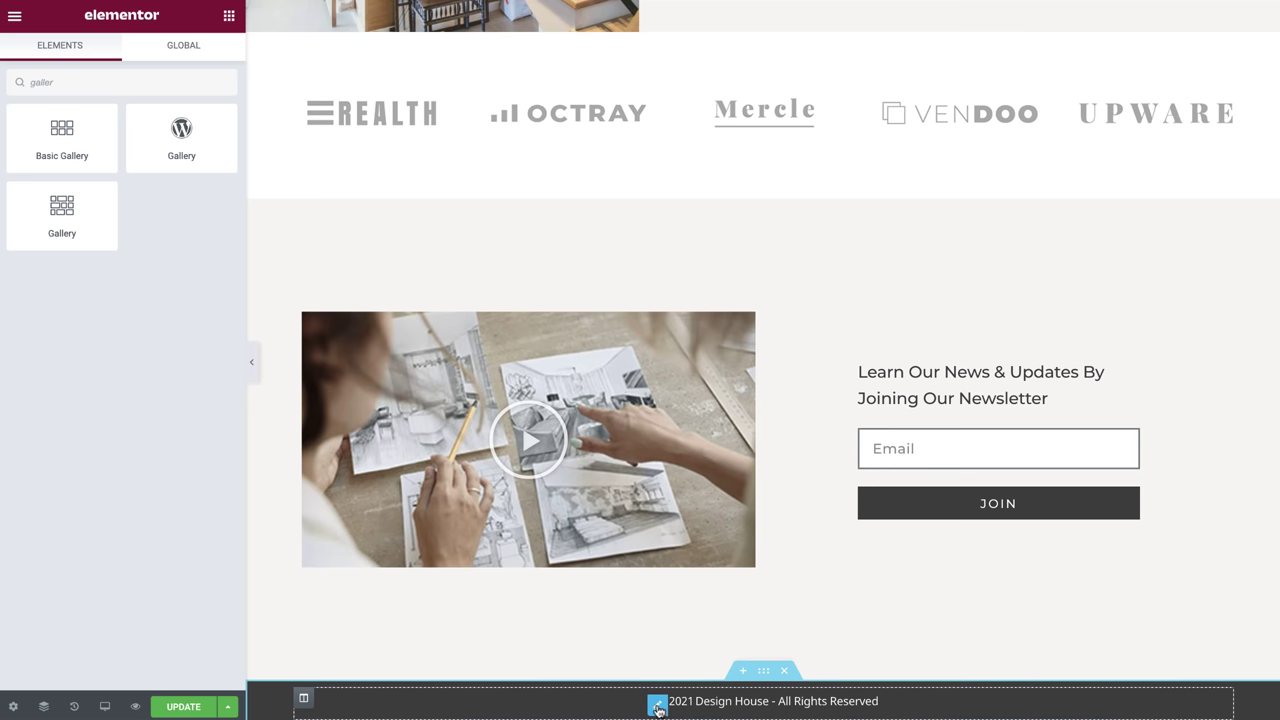
Delete the copyright icon and the separate 2021 text from the footer.
right_click(657, 706)
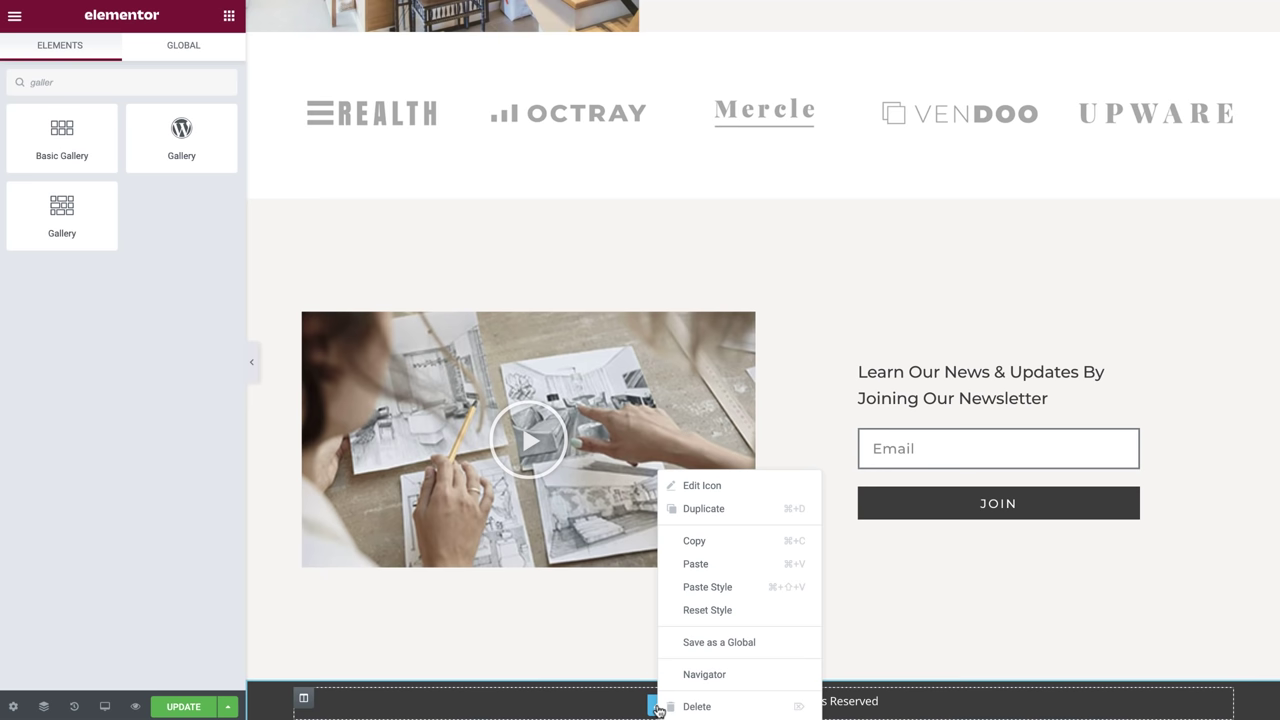
click(663, 703)
right_click(677, 703)
click(686, 703)
Replace the title of the remaining footer heading with the Current Date Time dynamic tag.
click(687, 709)
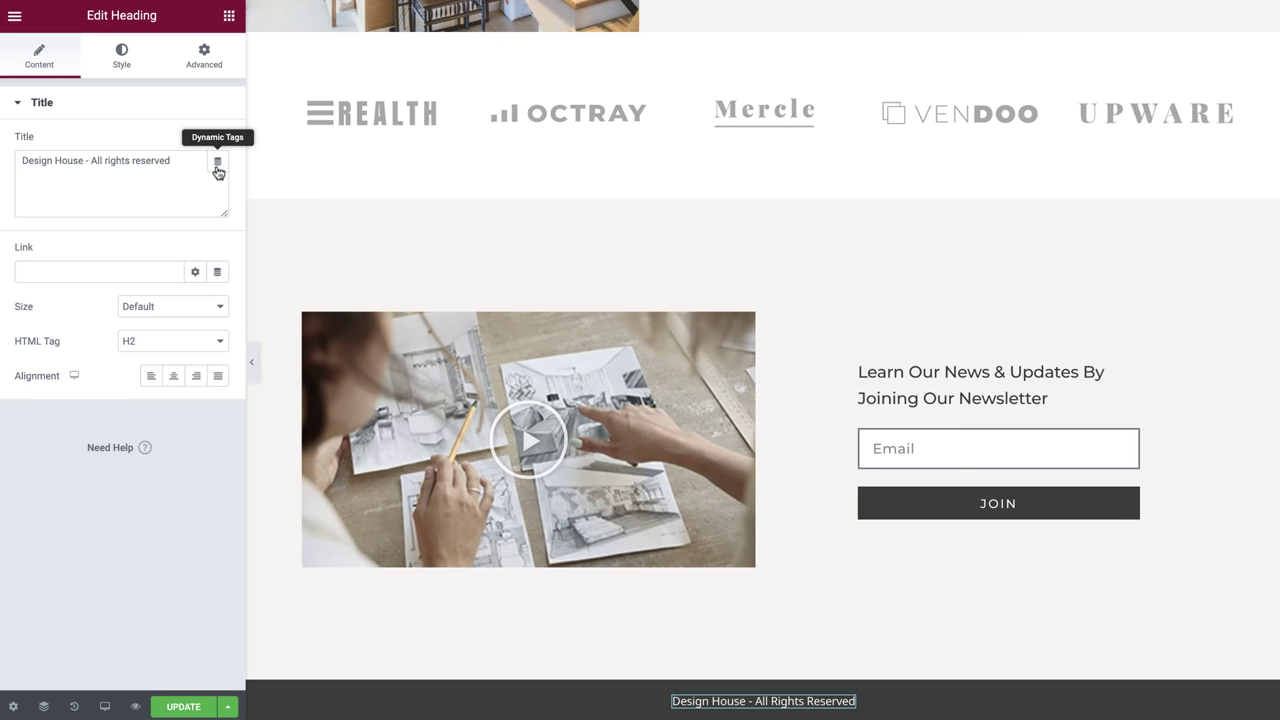
click(217, 163)
scroll(160, 212, down, 5)
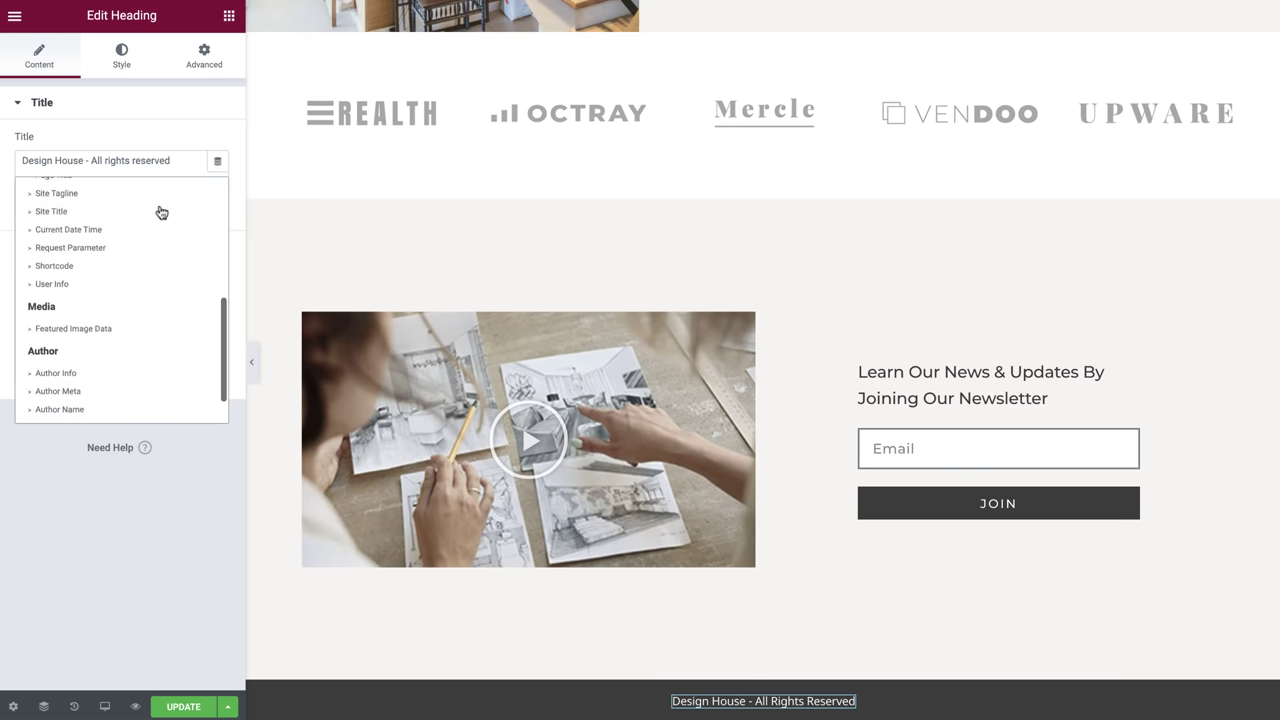
click(149, 195)
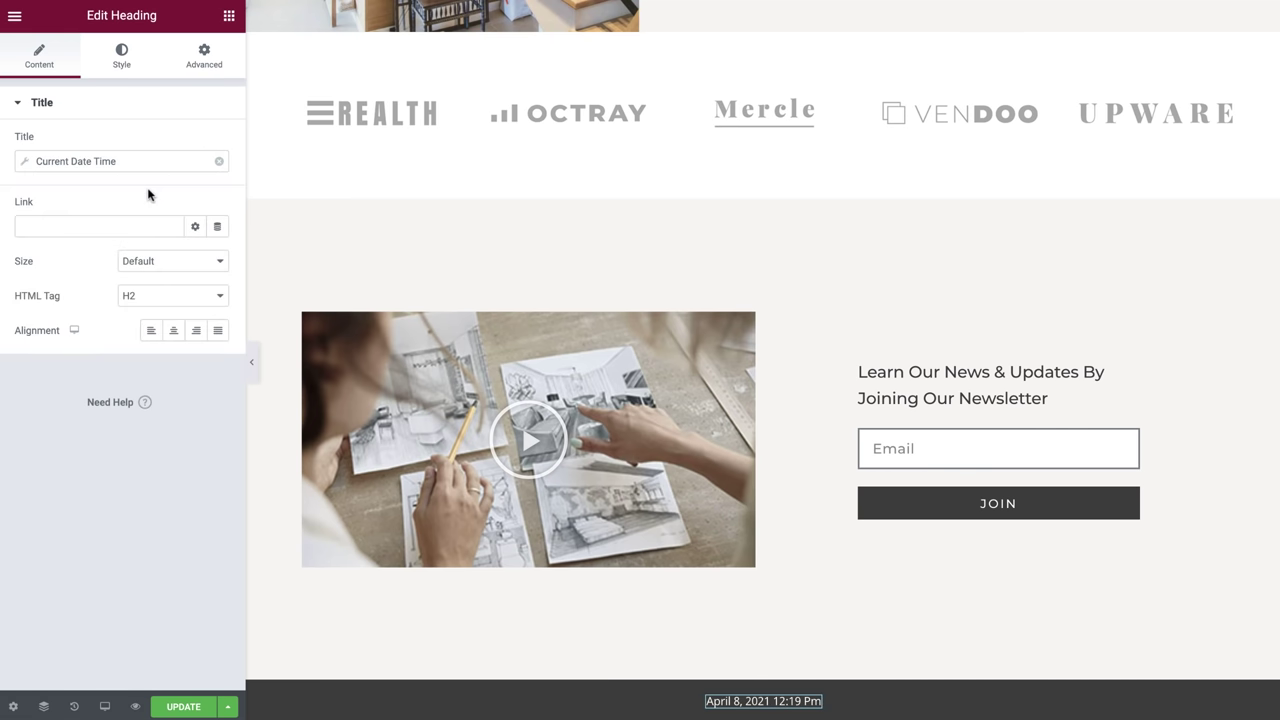
Set the dynamic tag's date format to Custom with the format Y.
click(24, 163)
click(134, 238)
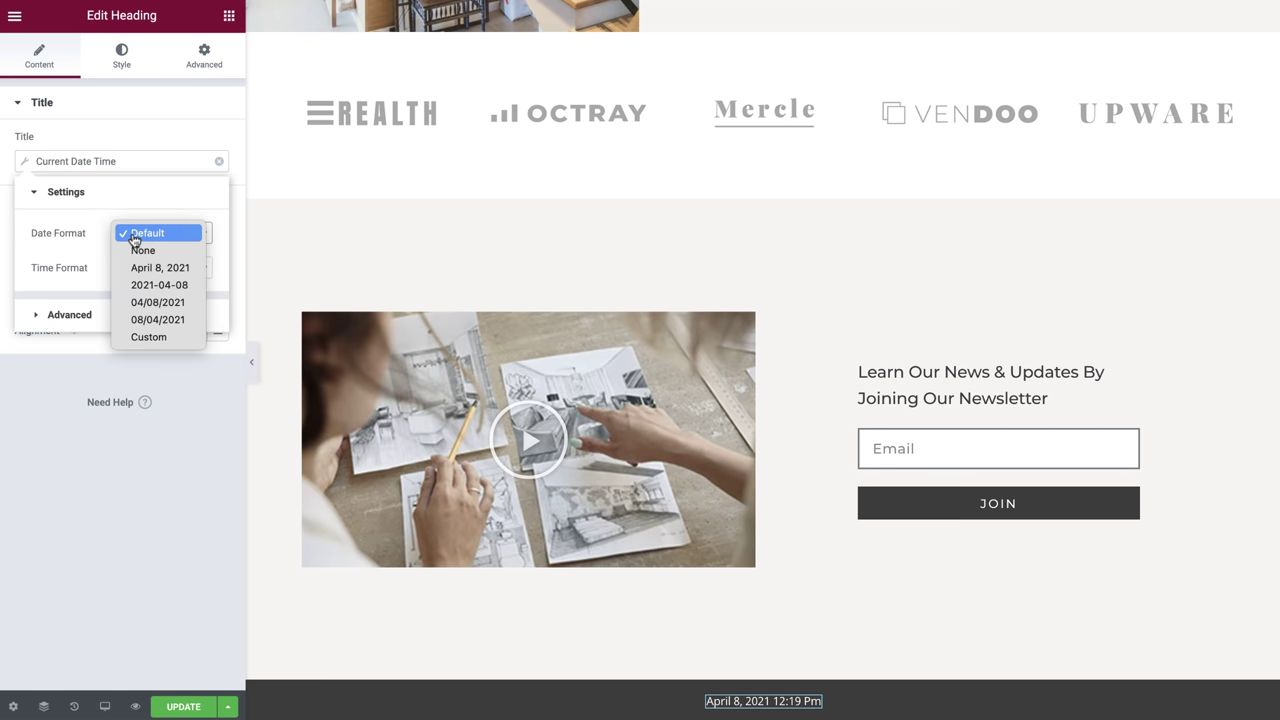
click(150, 337)
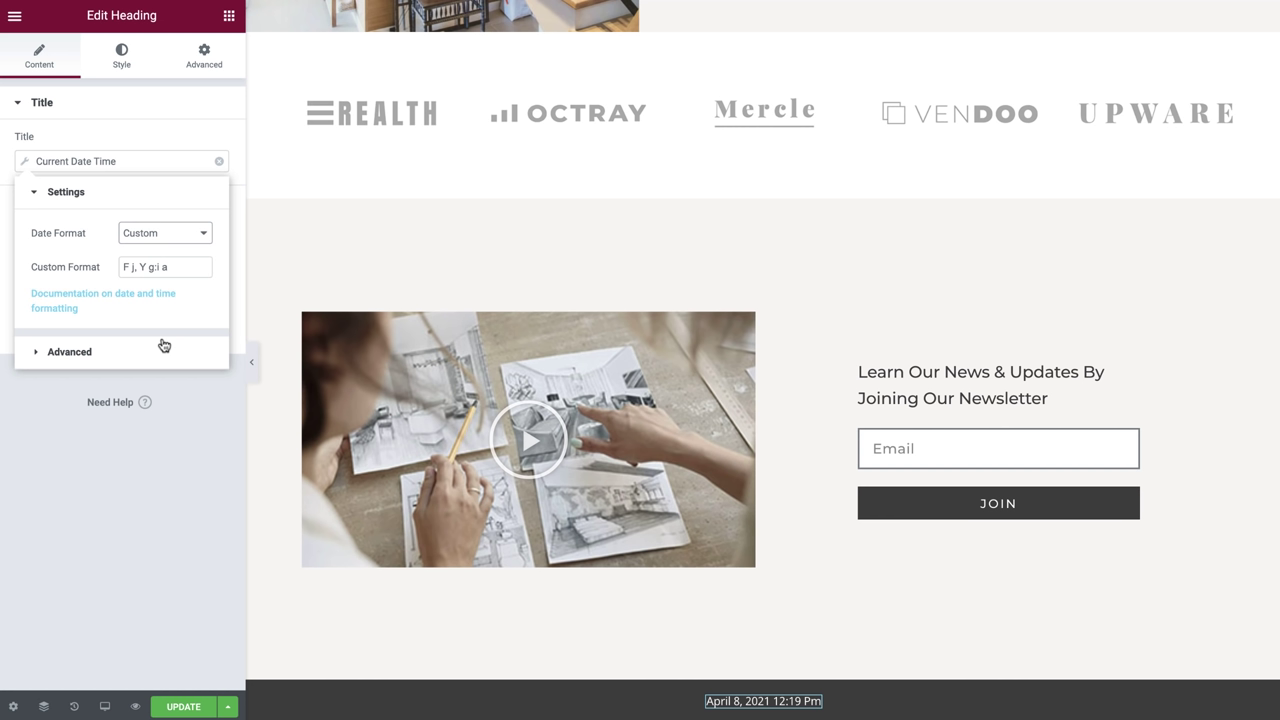
triple_click(172, 266)
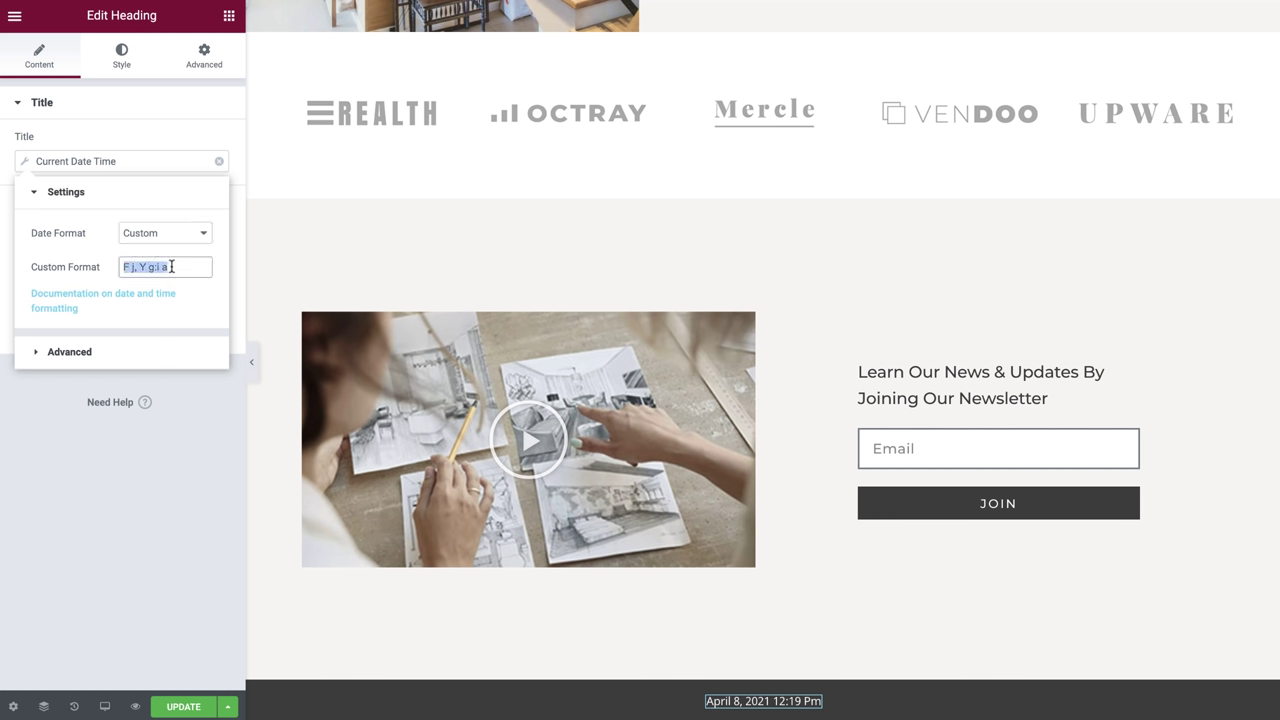
text(Y)
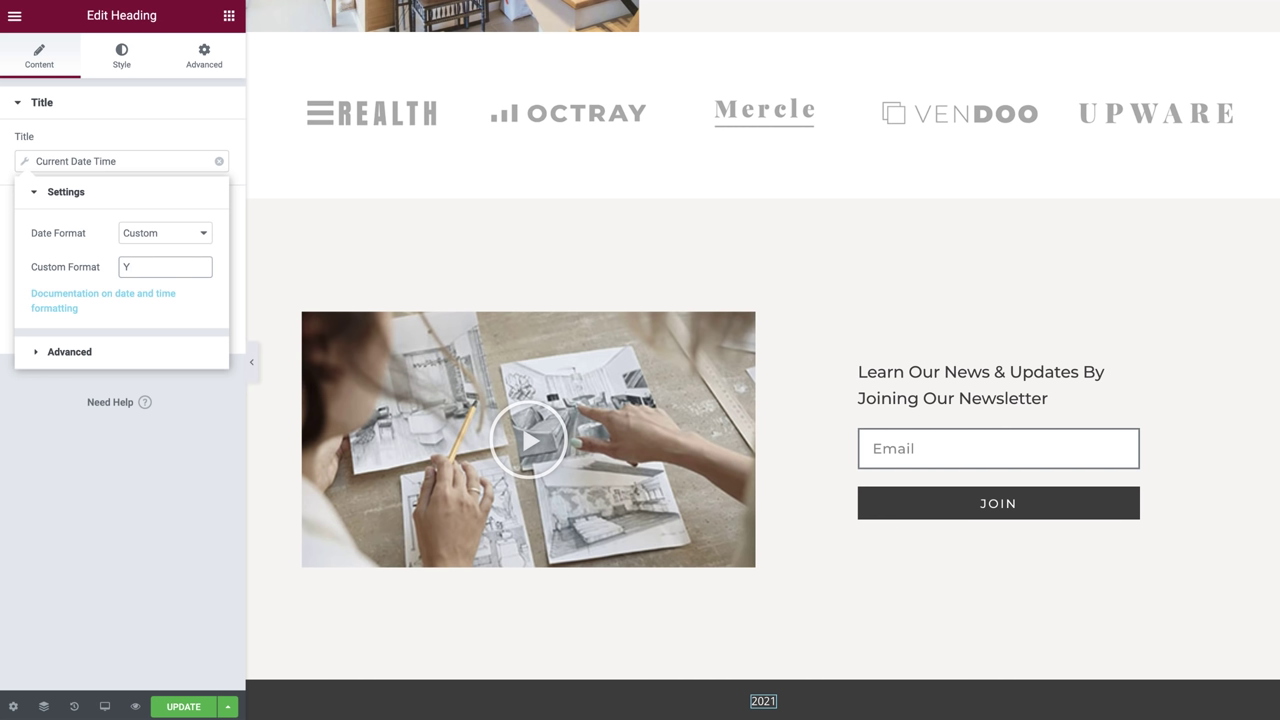
Add "©" before the footer heading's dynamic year and "Design House - All Rights Reserved" after it.
click(121, 358)
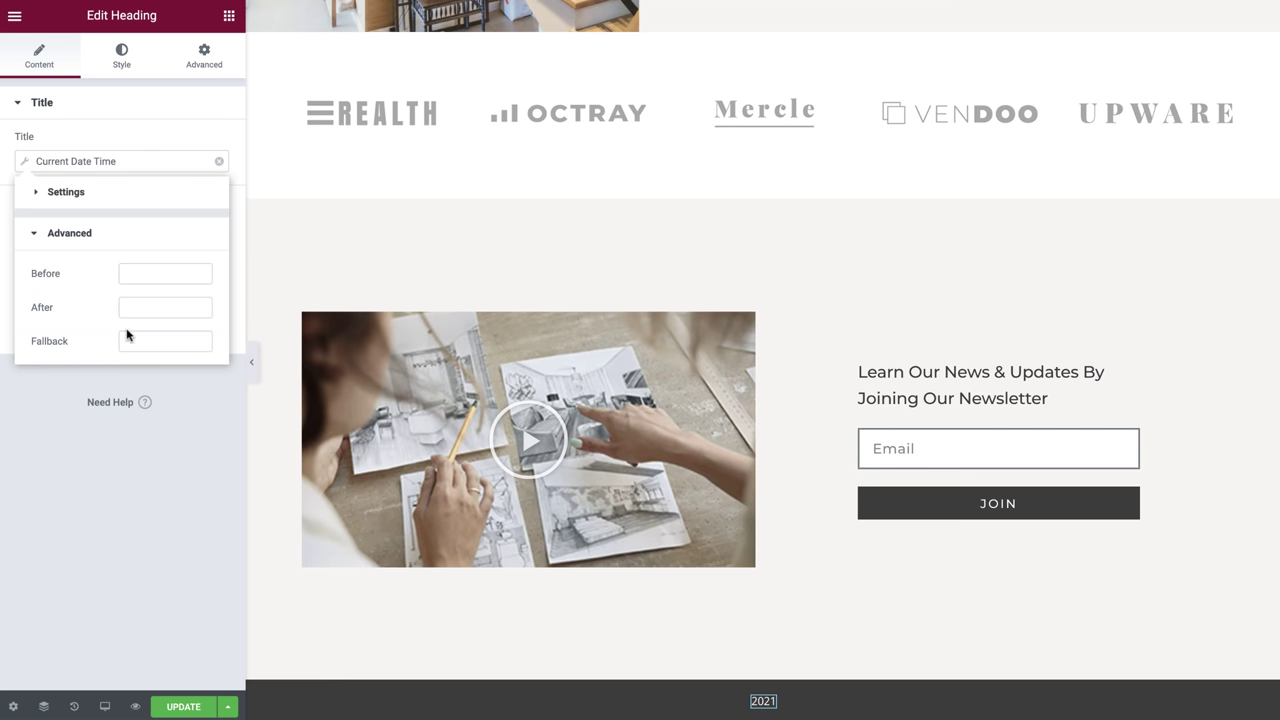
click(136, 276)
text(©)
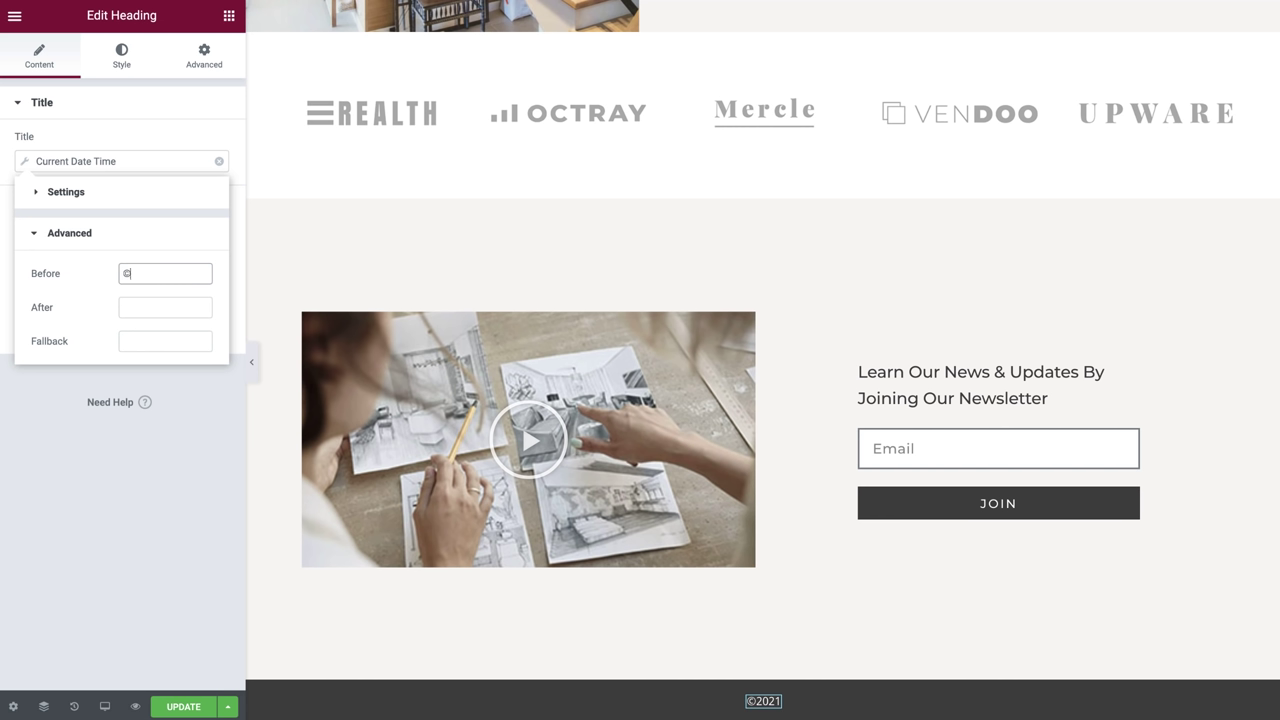
click(131, 305)
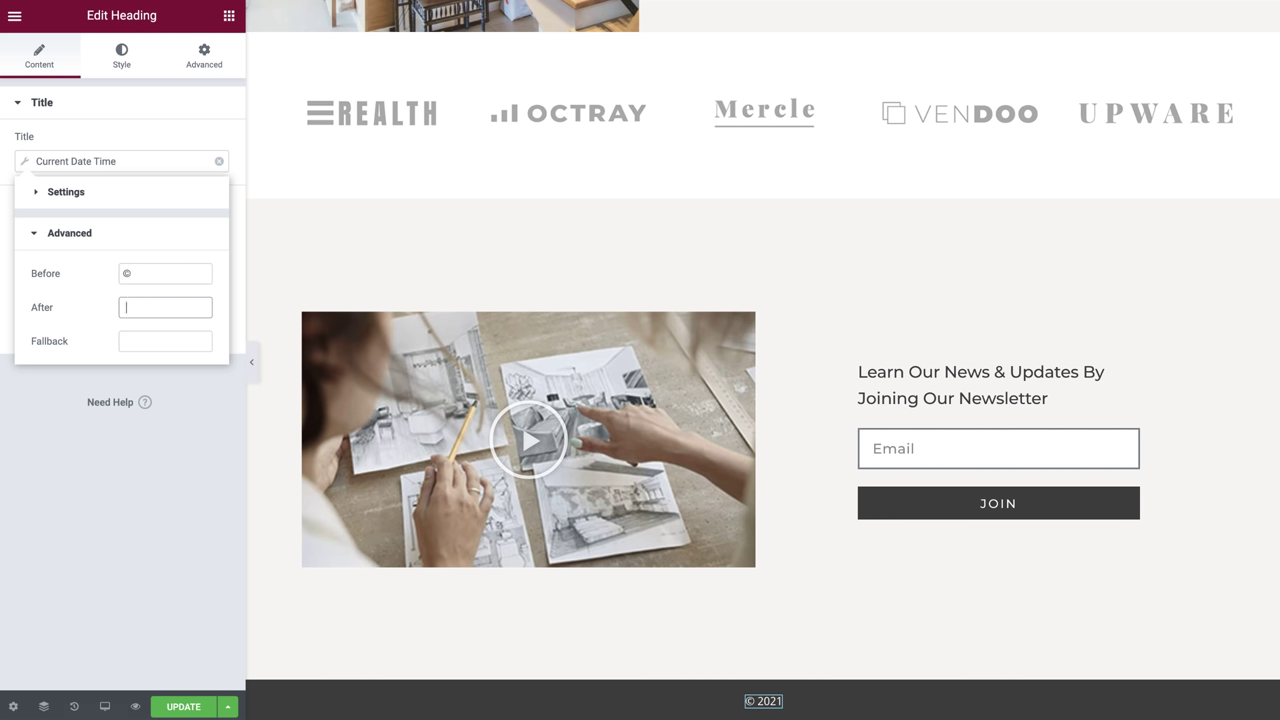
text(All Rights Reserved)
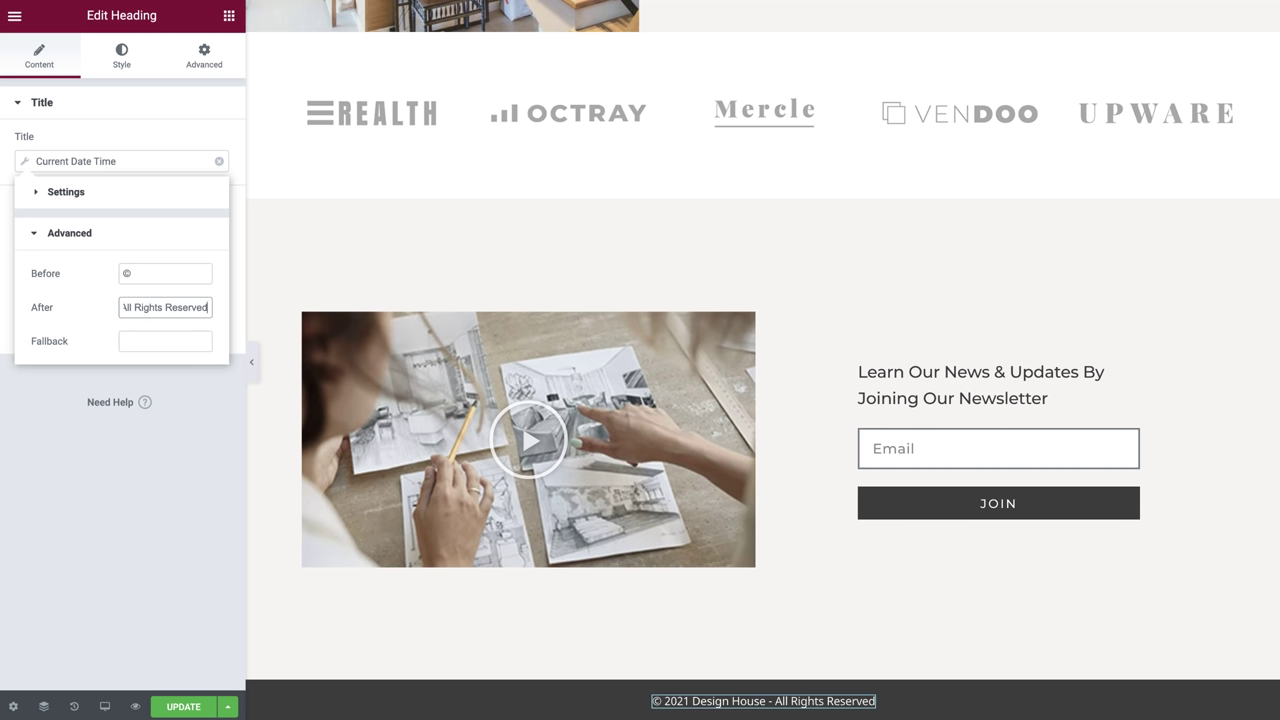
click(634, 711)
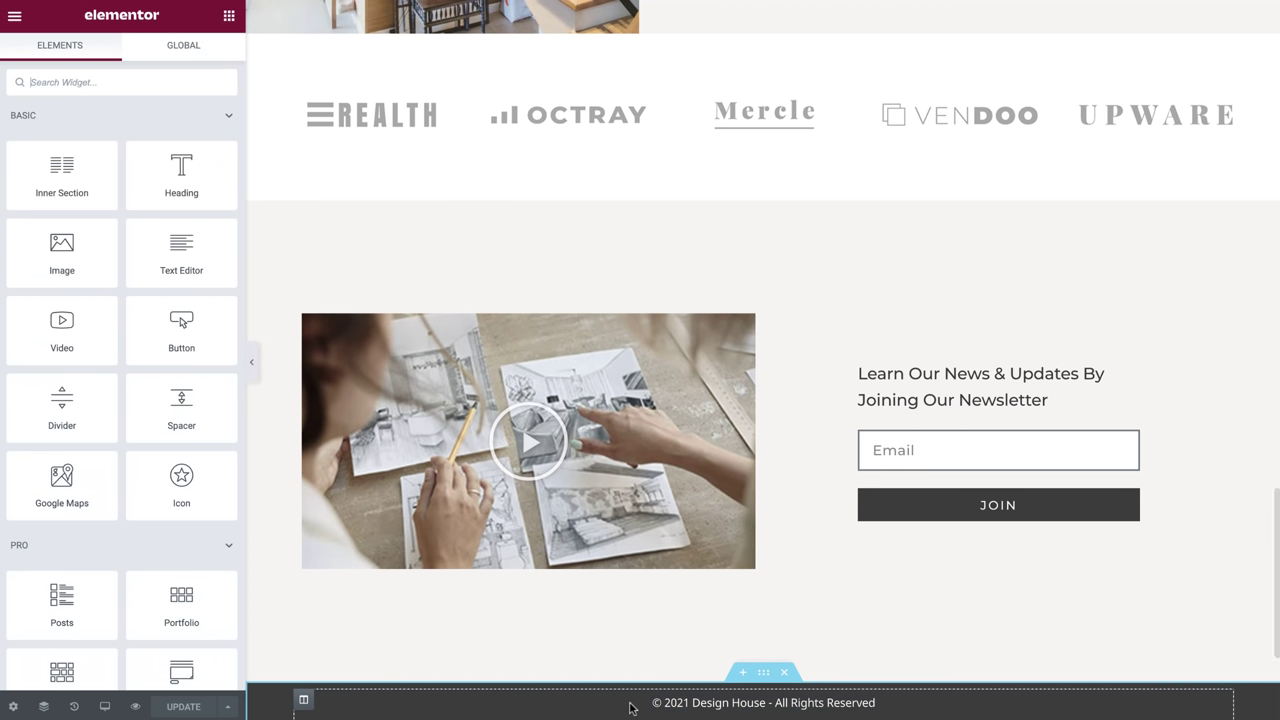
Move the We Can Assist You call to action above its own section, and the logo carousel out of its section to directly below the call to action.
scroll(632, 708, up, 10)
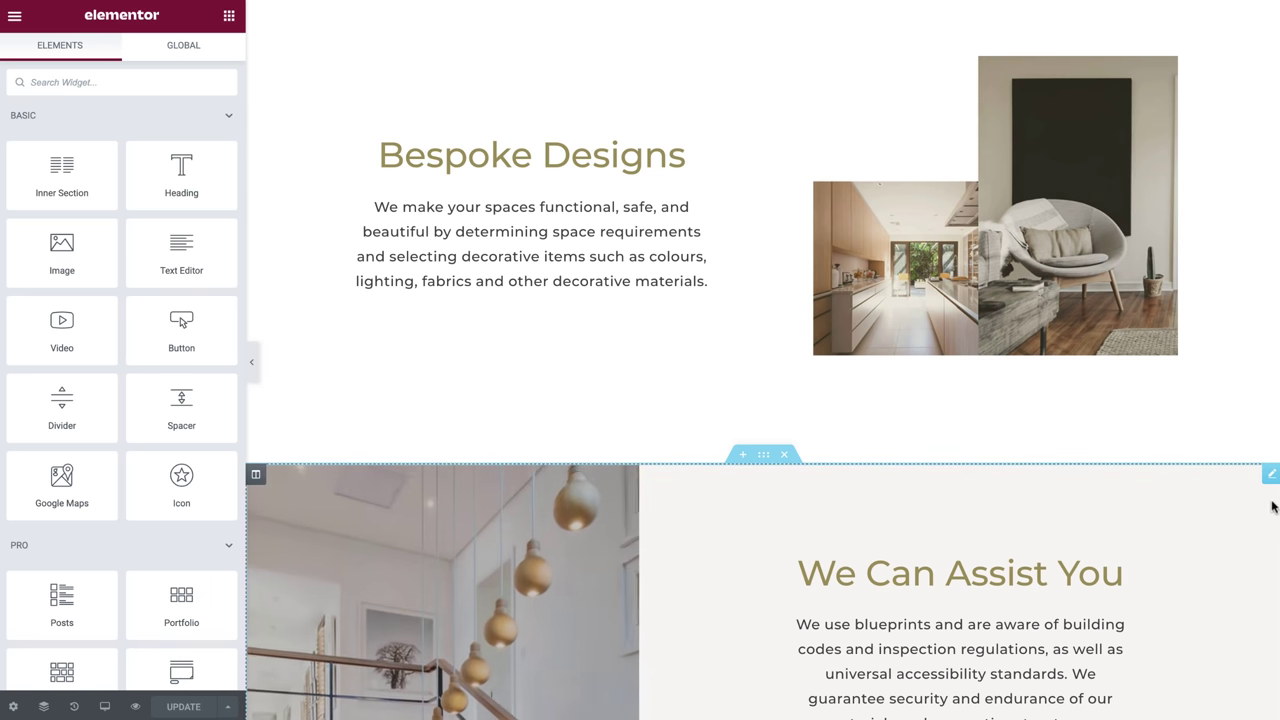
drag(1271, 476, 911, 371)
scroll(911, 371, down, 5)
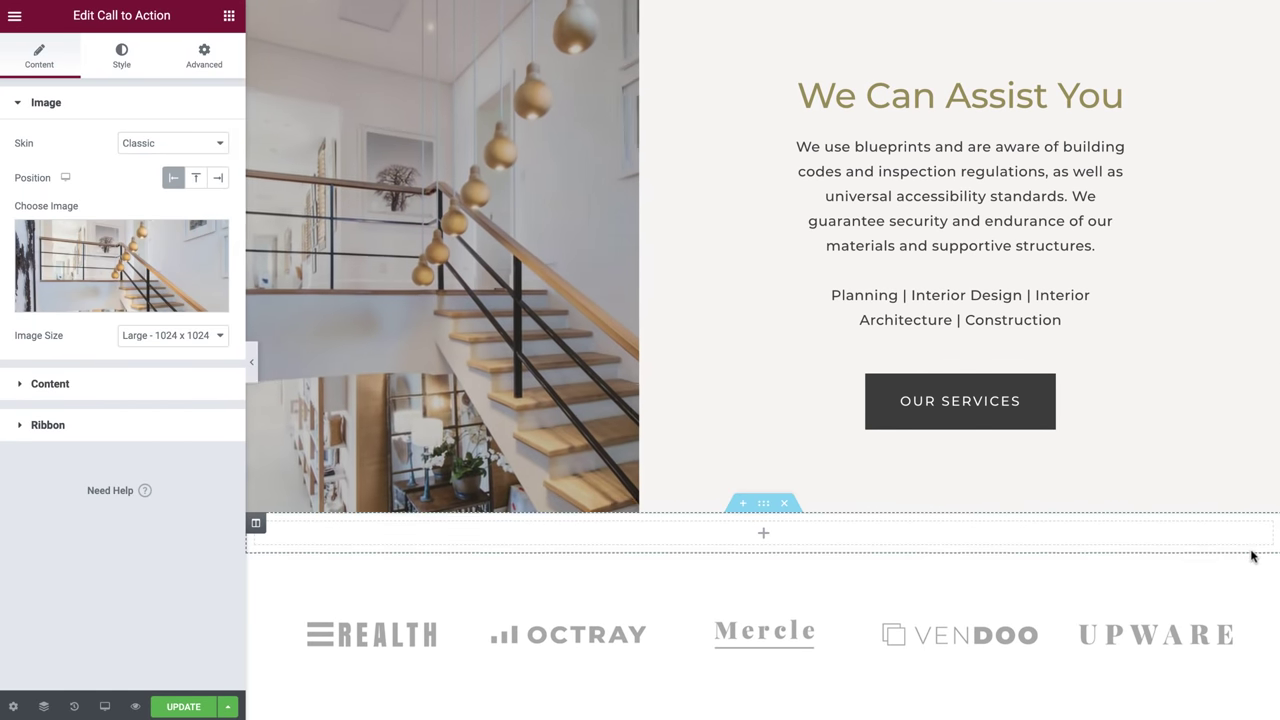
drag(1261, 570, 940, 449)
scroll(939, 456, down, 1)
scroll(939, 456, down, 2)
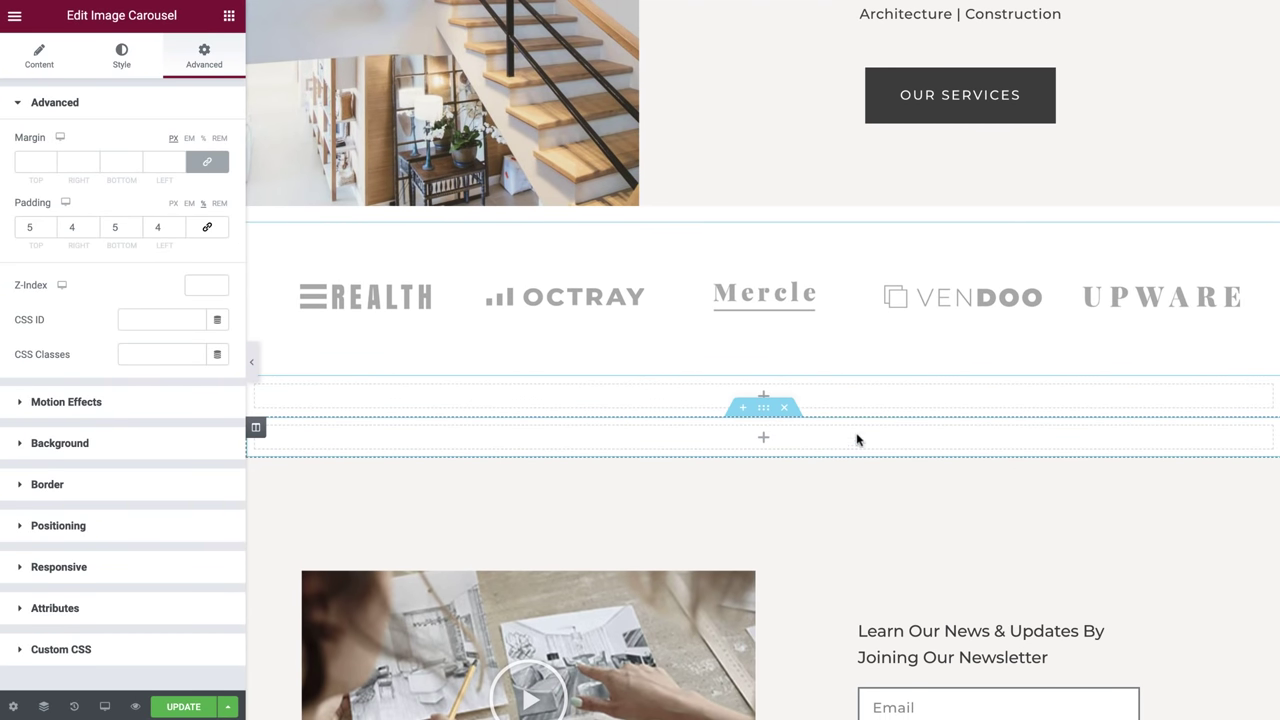
Delete the two empty sections below the logo carousel.
click(785, 408)
click(788, 368)
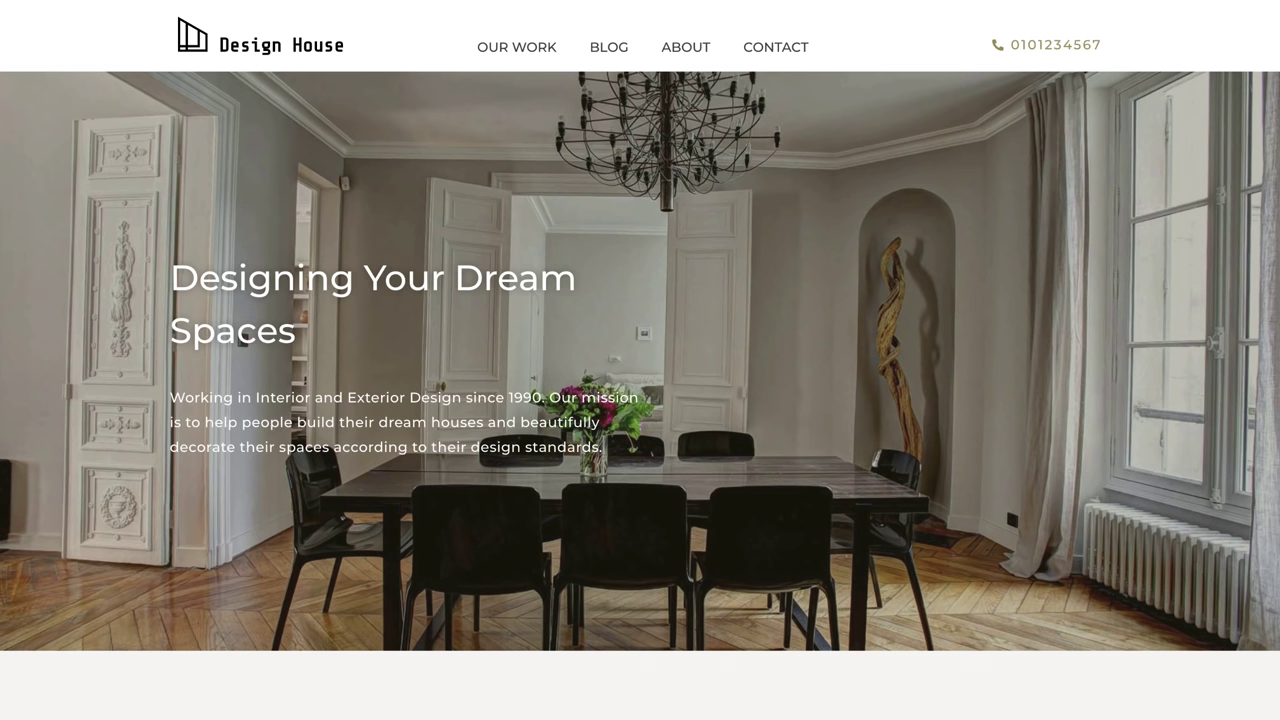
Inspect the published Home page with the browser's DevTools and bring up its network activity.
right_click(813, 282)
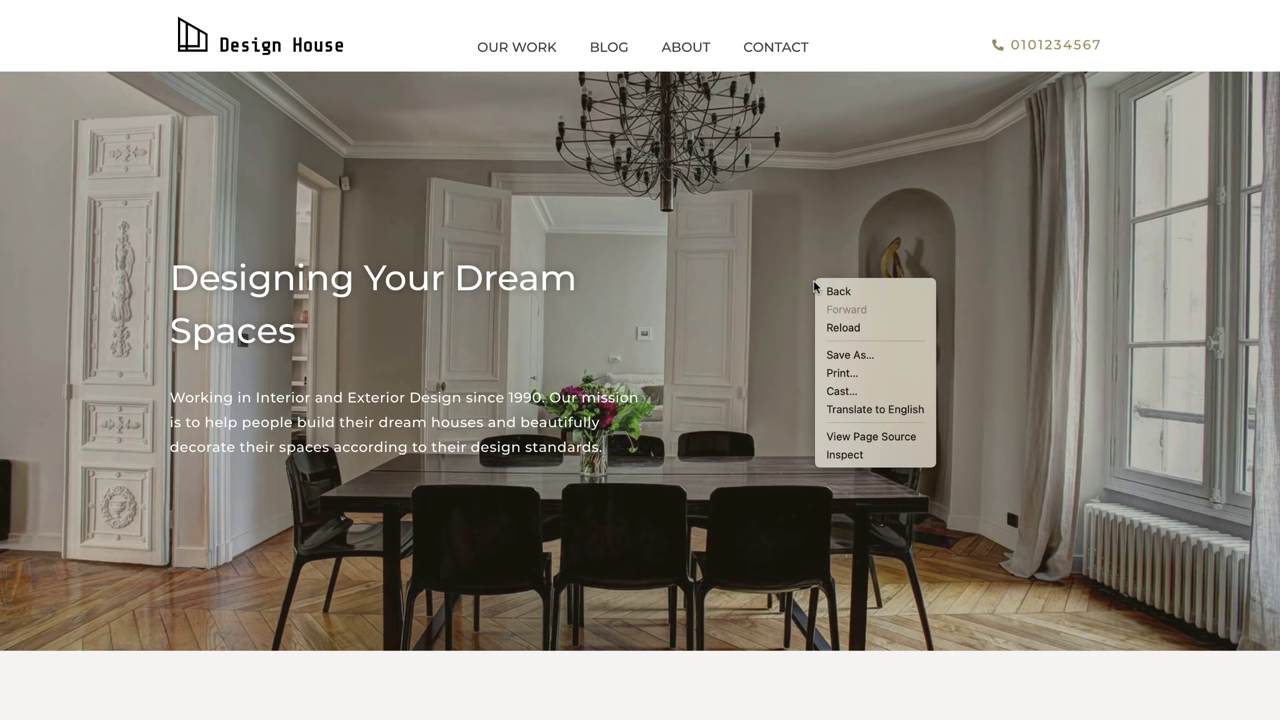
click(855, 454)
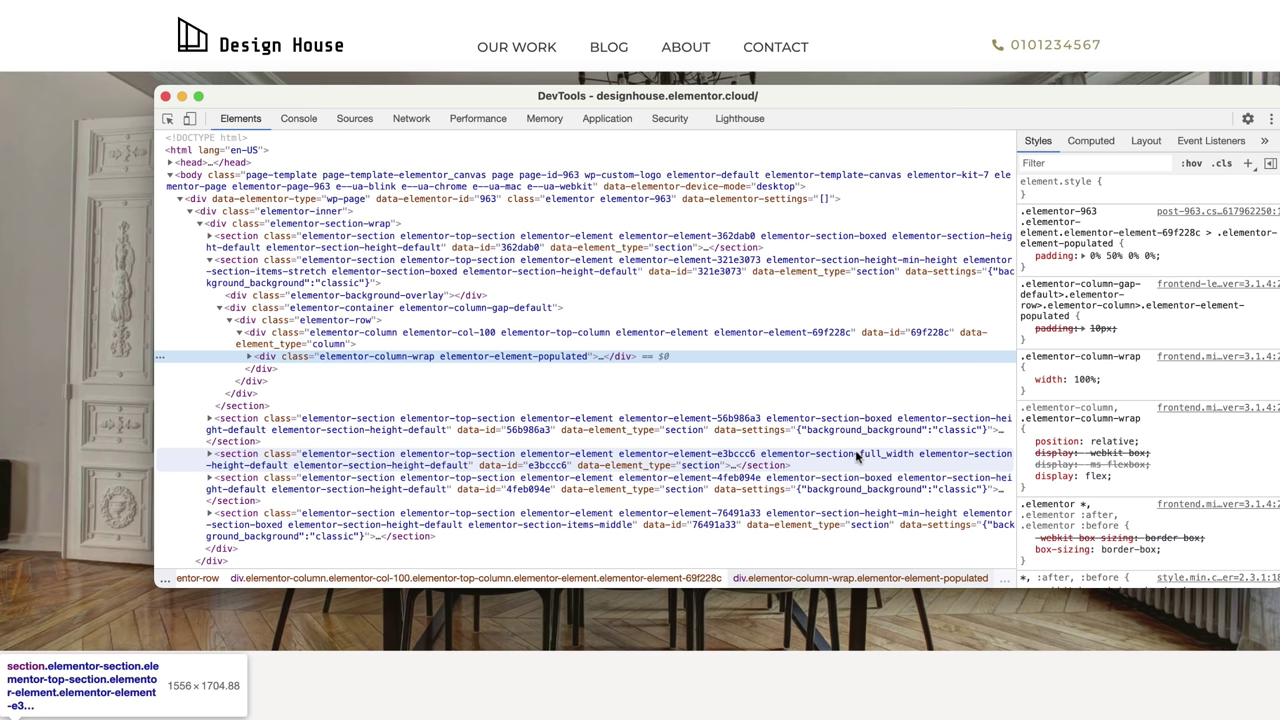
click(411, 120)
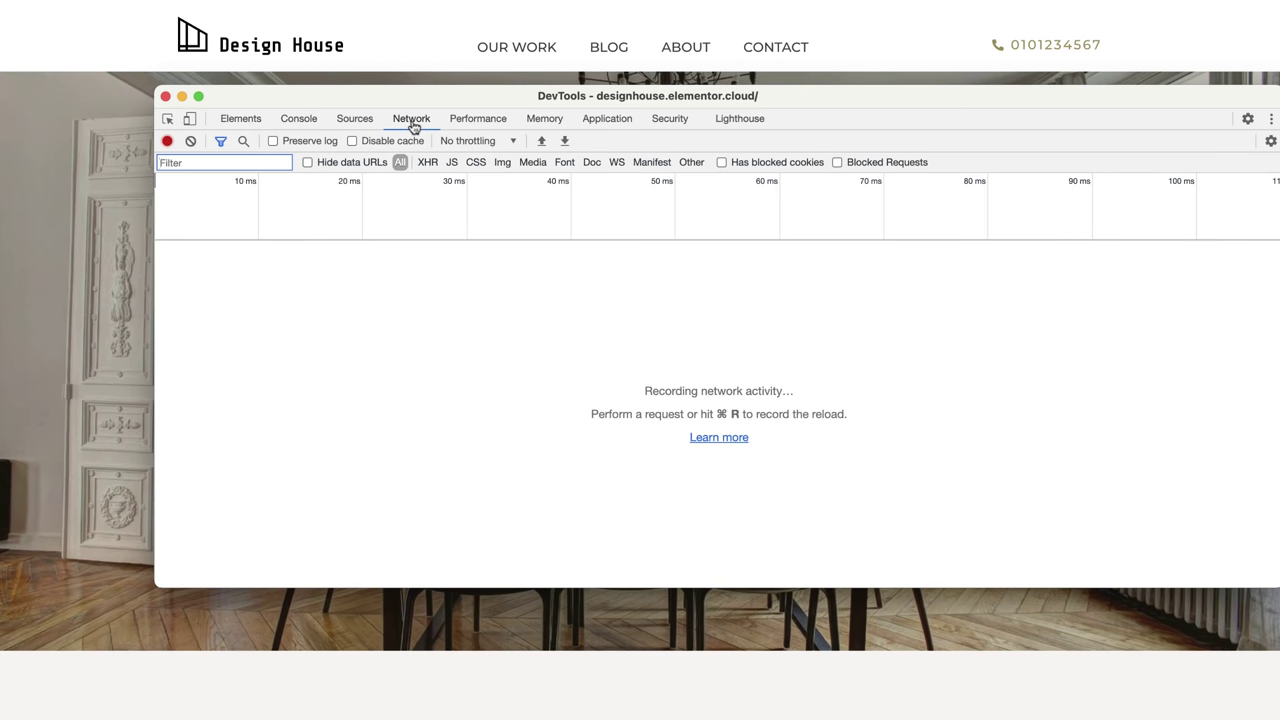
Reload the published page to record its network requests, and generate a Lighthouse report for it.
key(super+r)
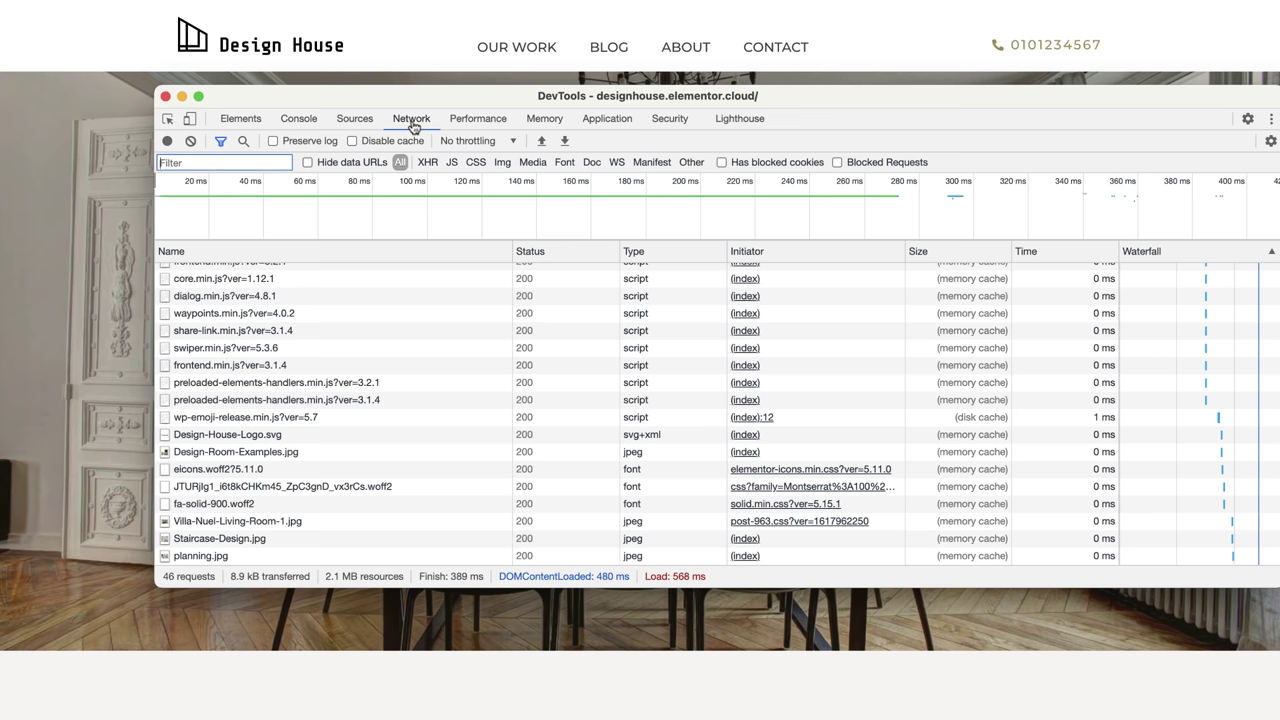
click(736, 124)
click(491, 263)
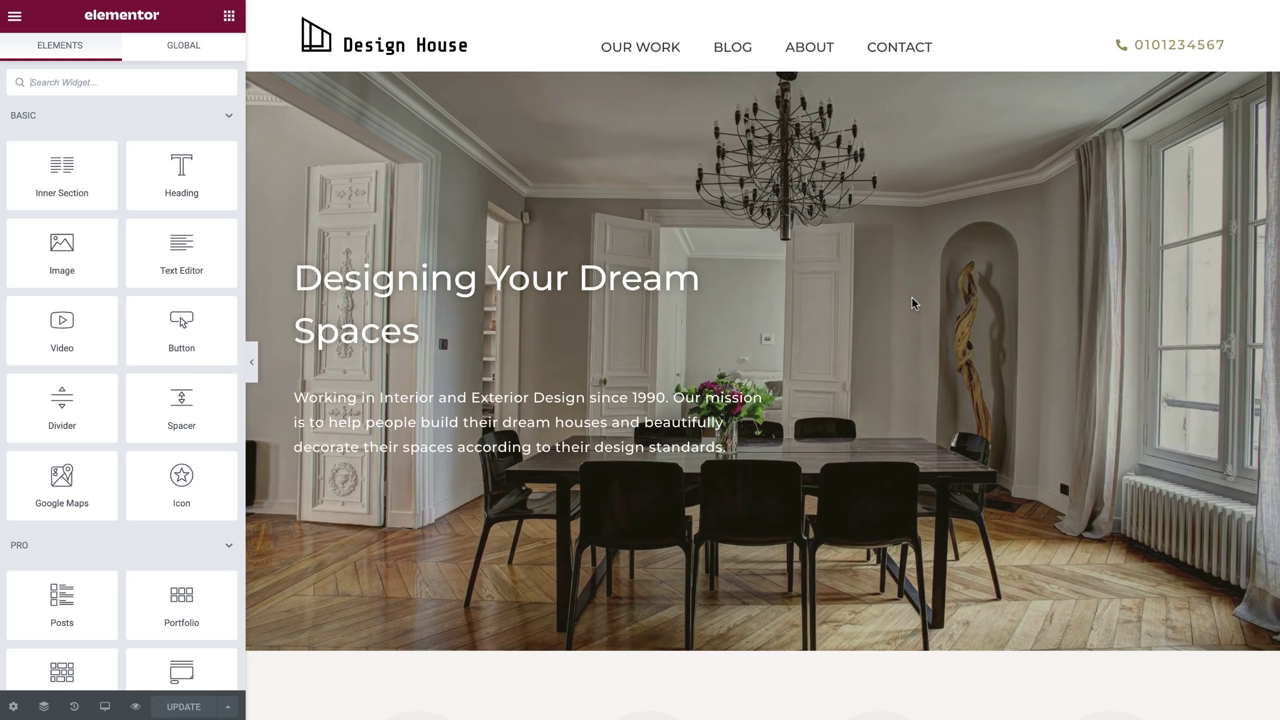
Make the header section sticky to the Top in its motion effects.
click(765, 13)
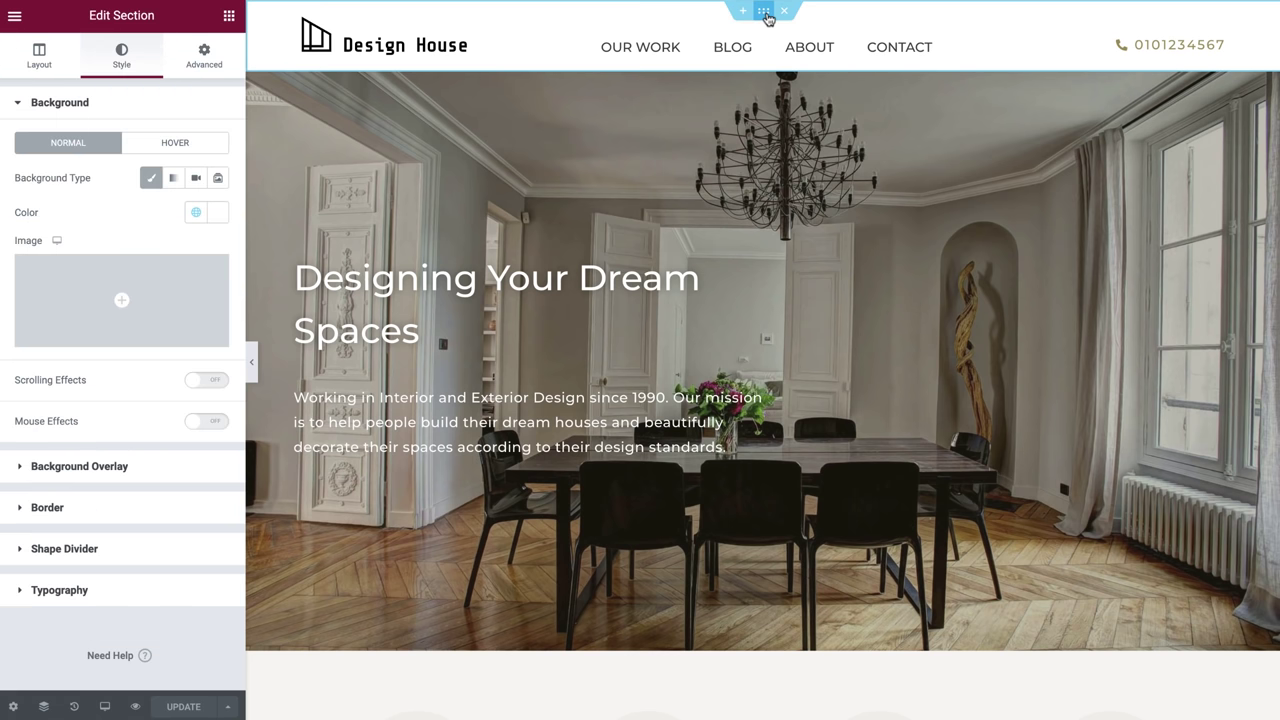
click(208, 60)
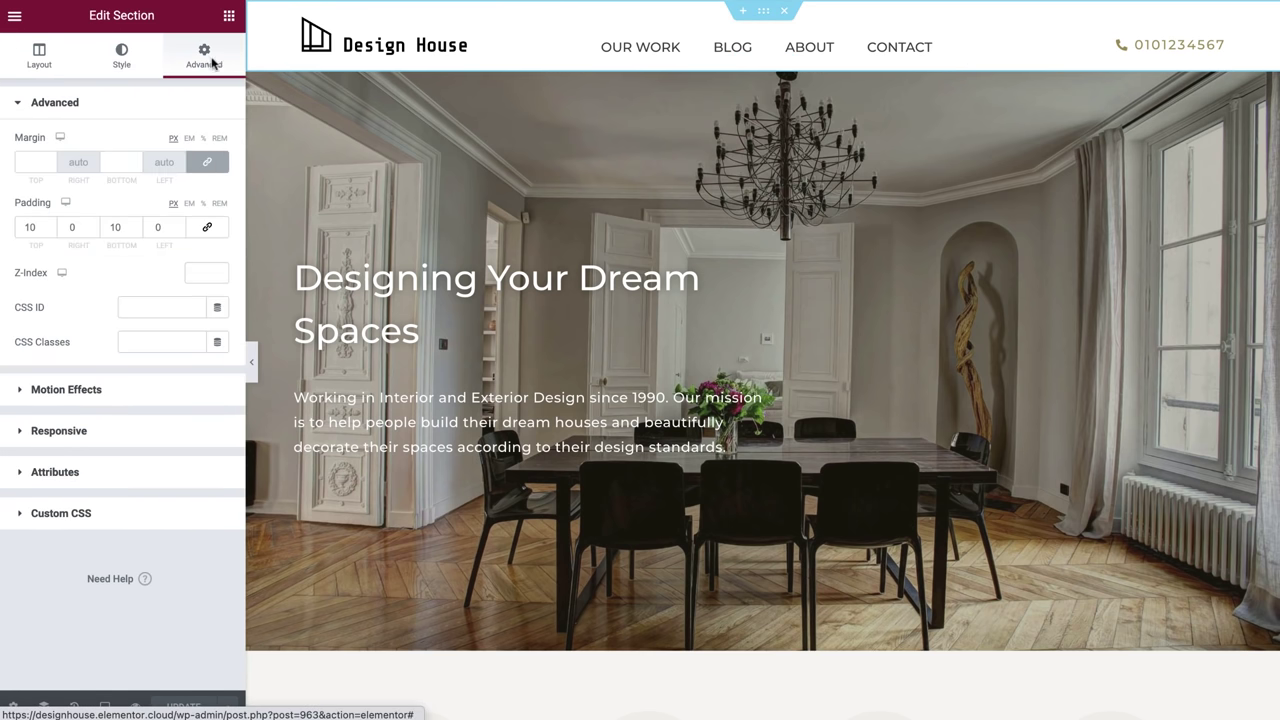
click(184, 392)
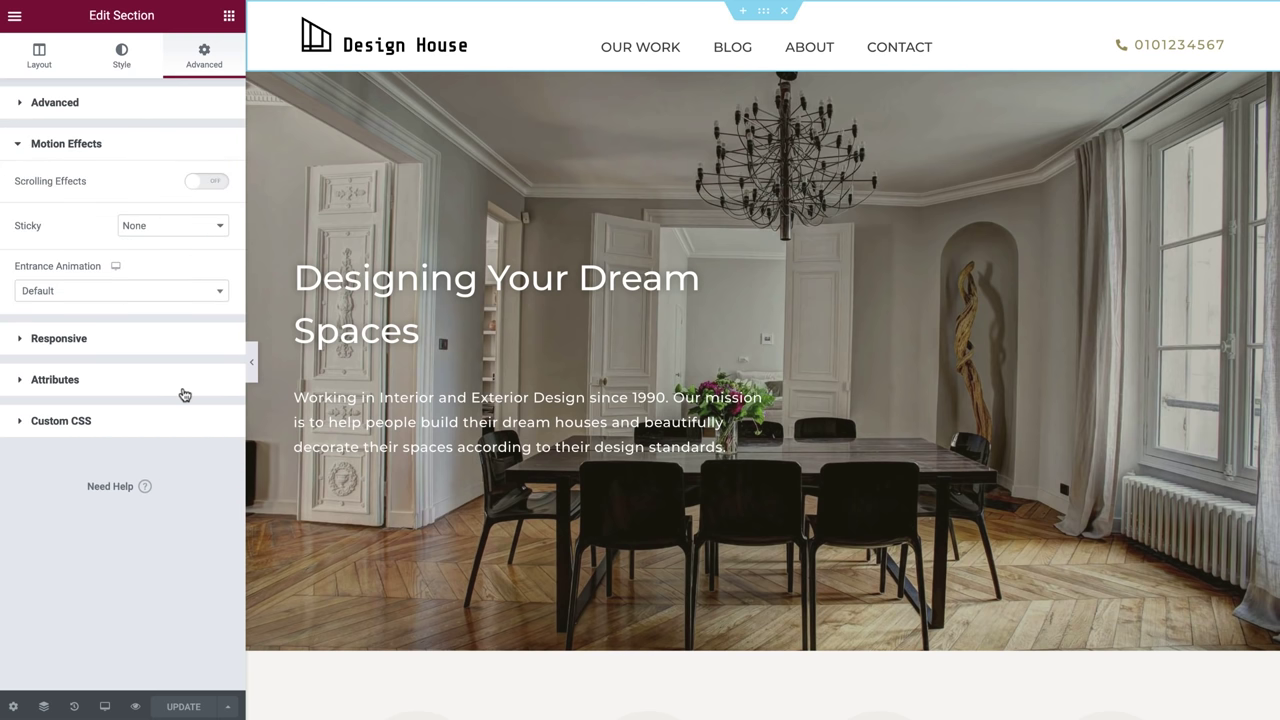
click(178, 226)
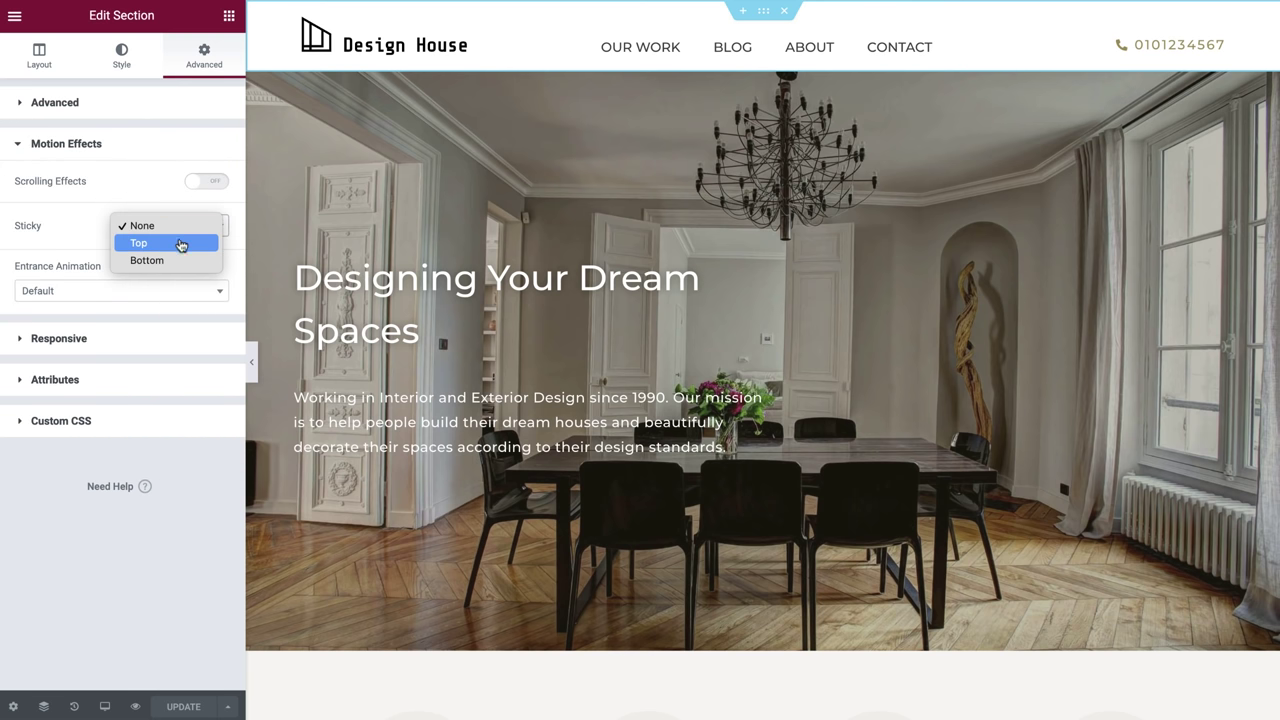
click(182, 243)
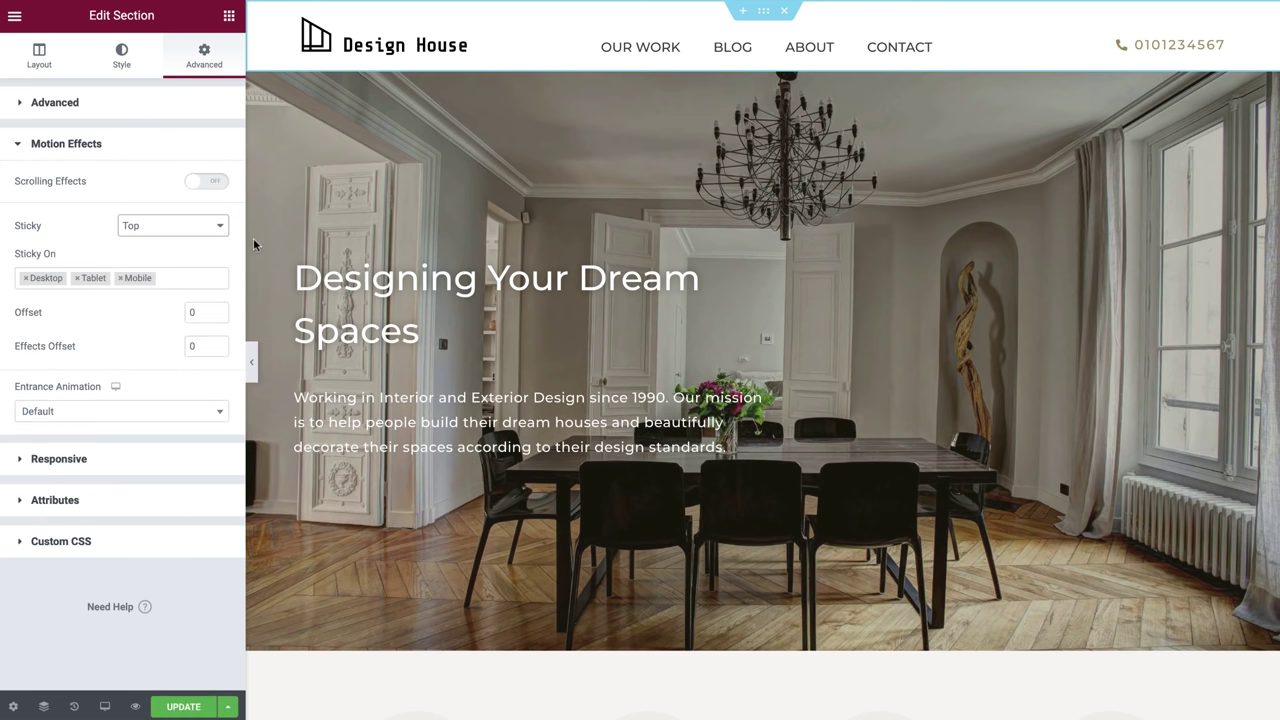
Set the hero section's background image attachment to Fixed.
click(762, 65)
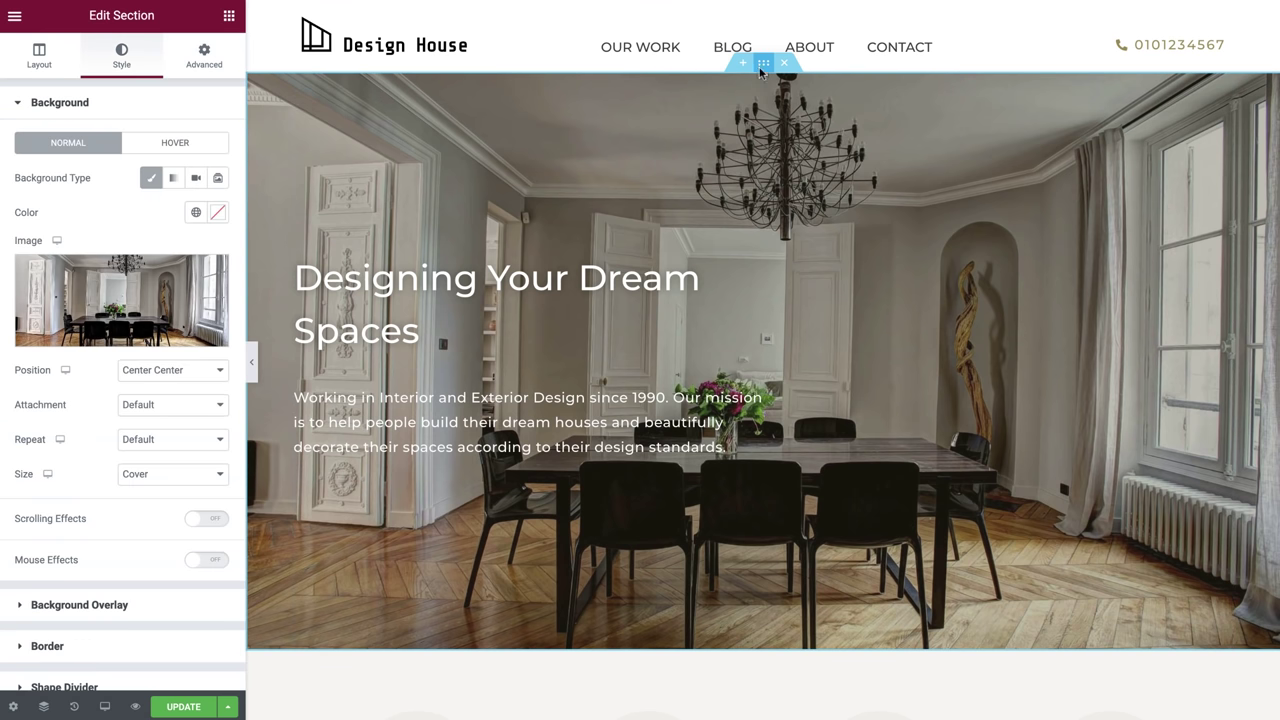
click(216, 406)
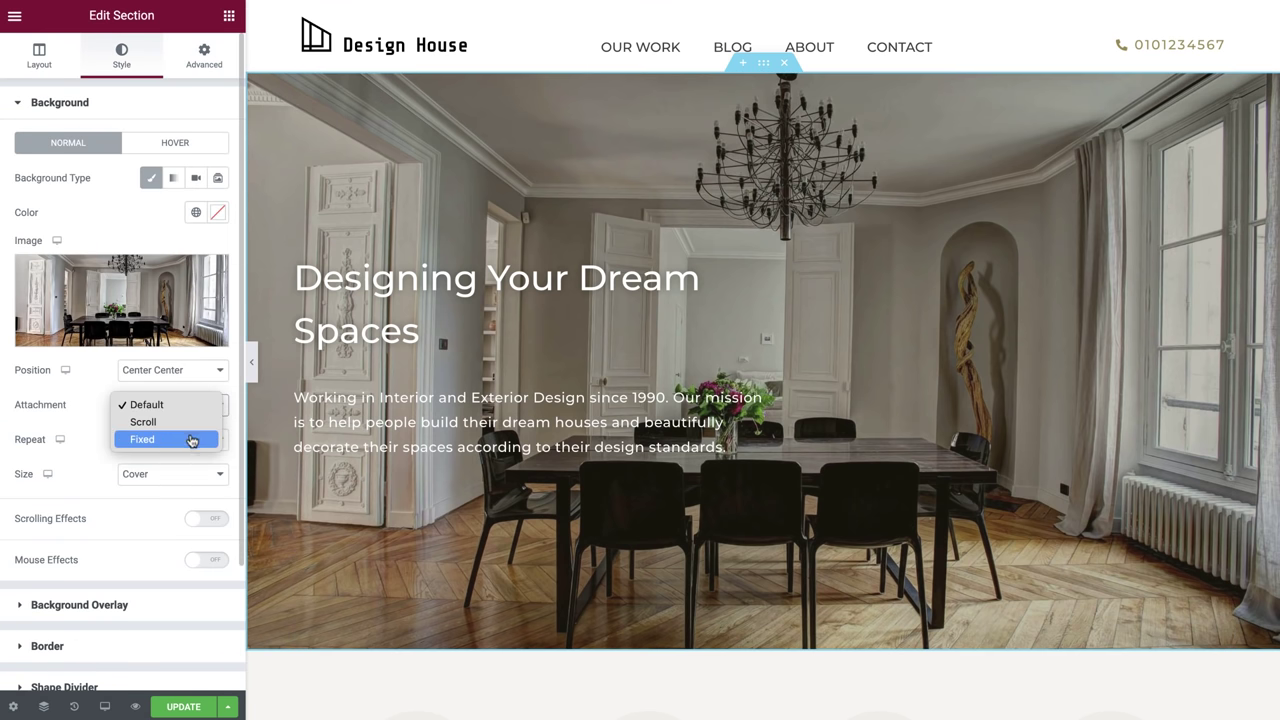
click(191, 440)
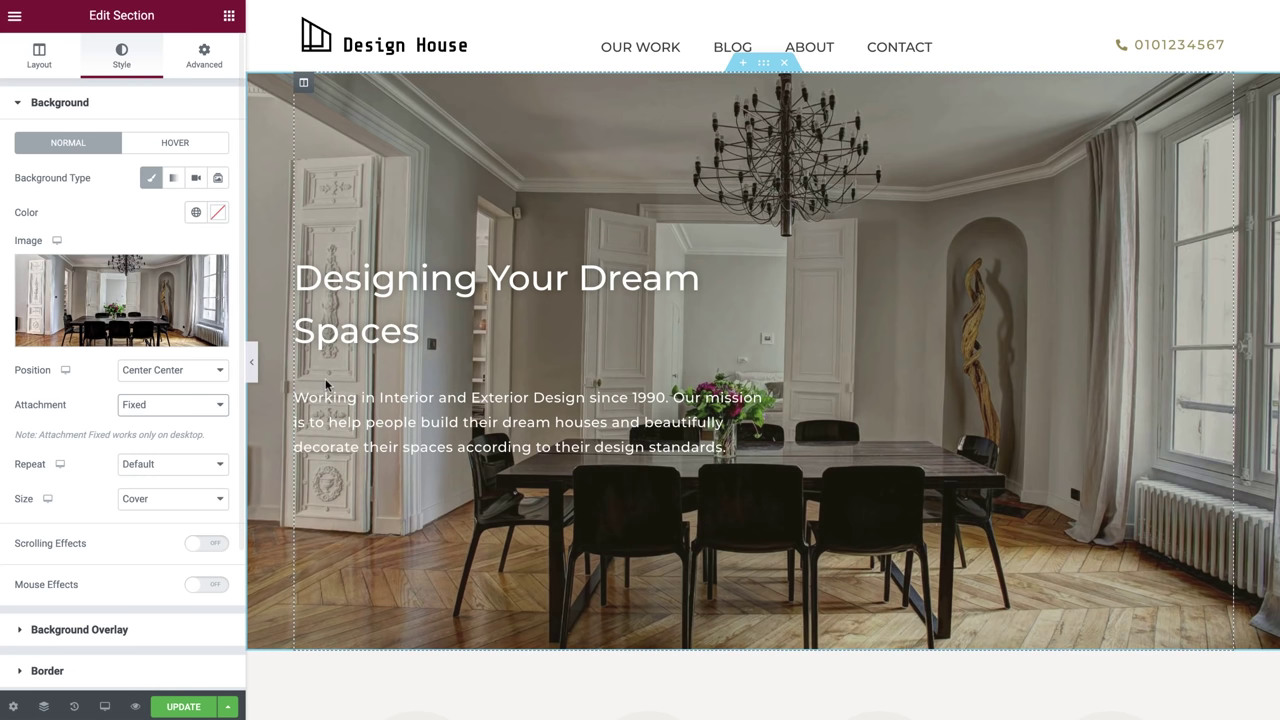
Apply the Fade In entrance animation to the hero heading and to the text paragraph below it.
click(398, 298)
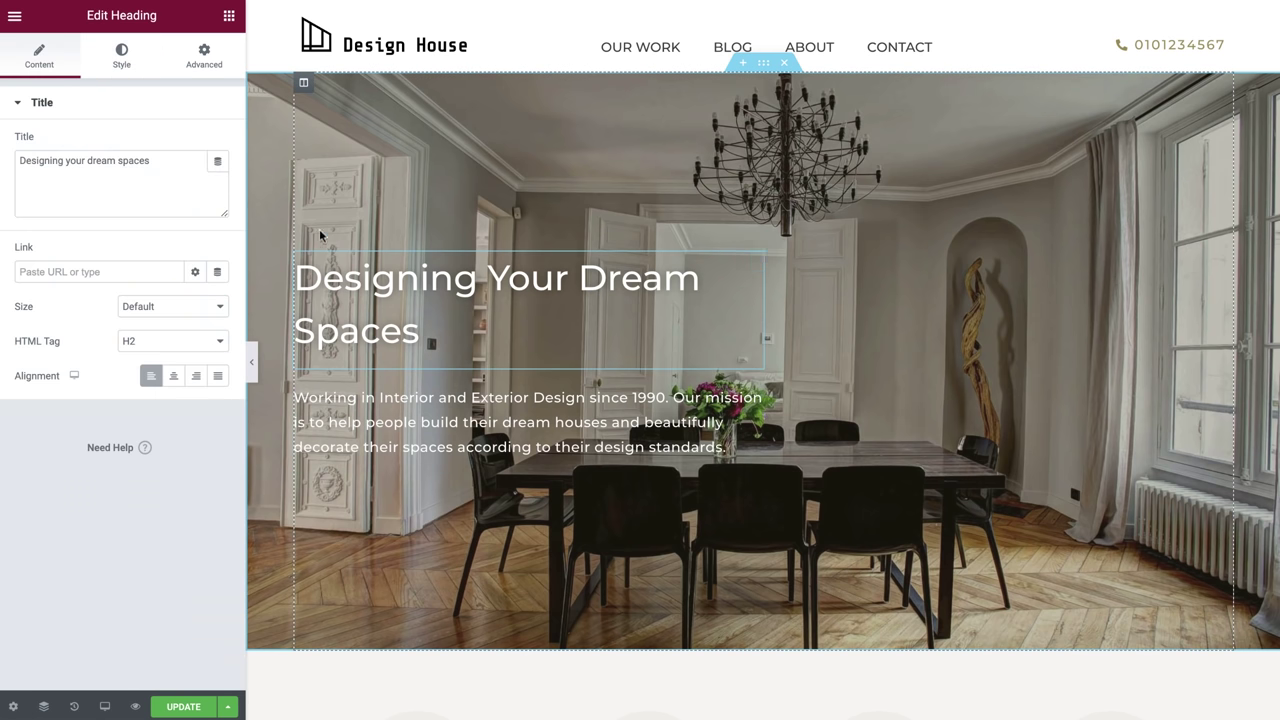
click(207, 60)
click(163, 400)
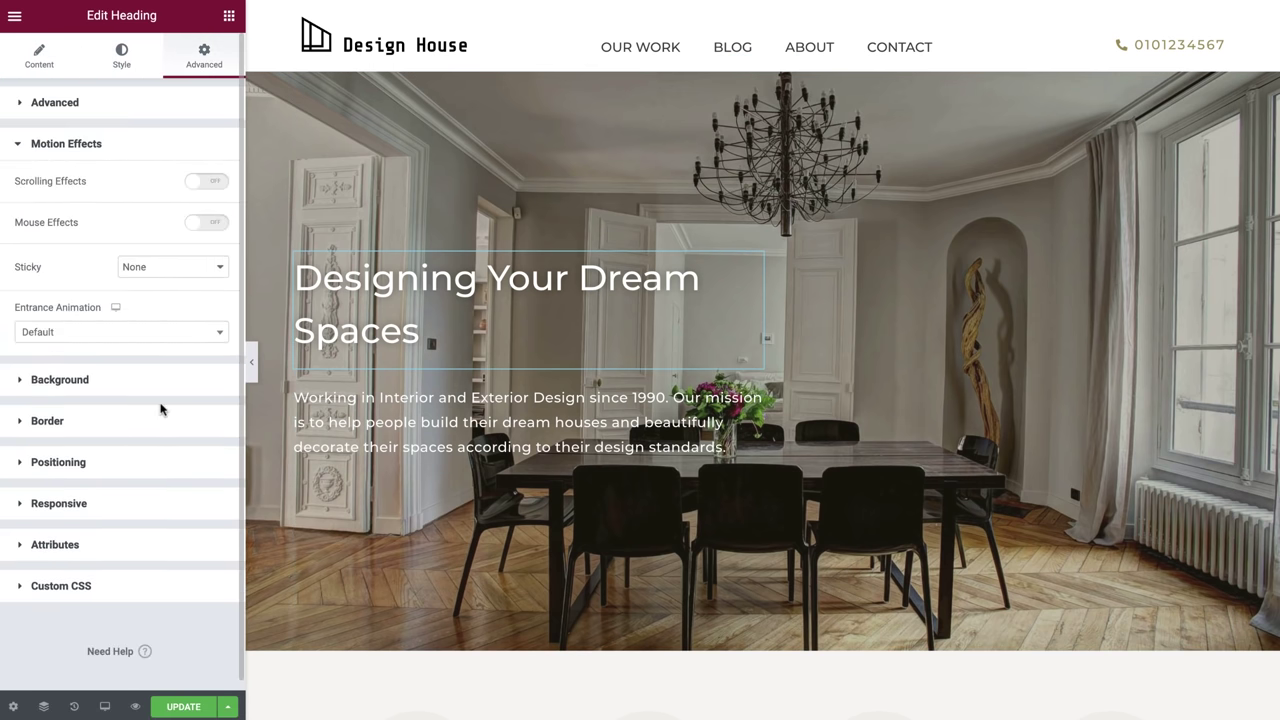
click(163, 336)
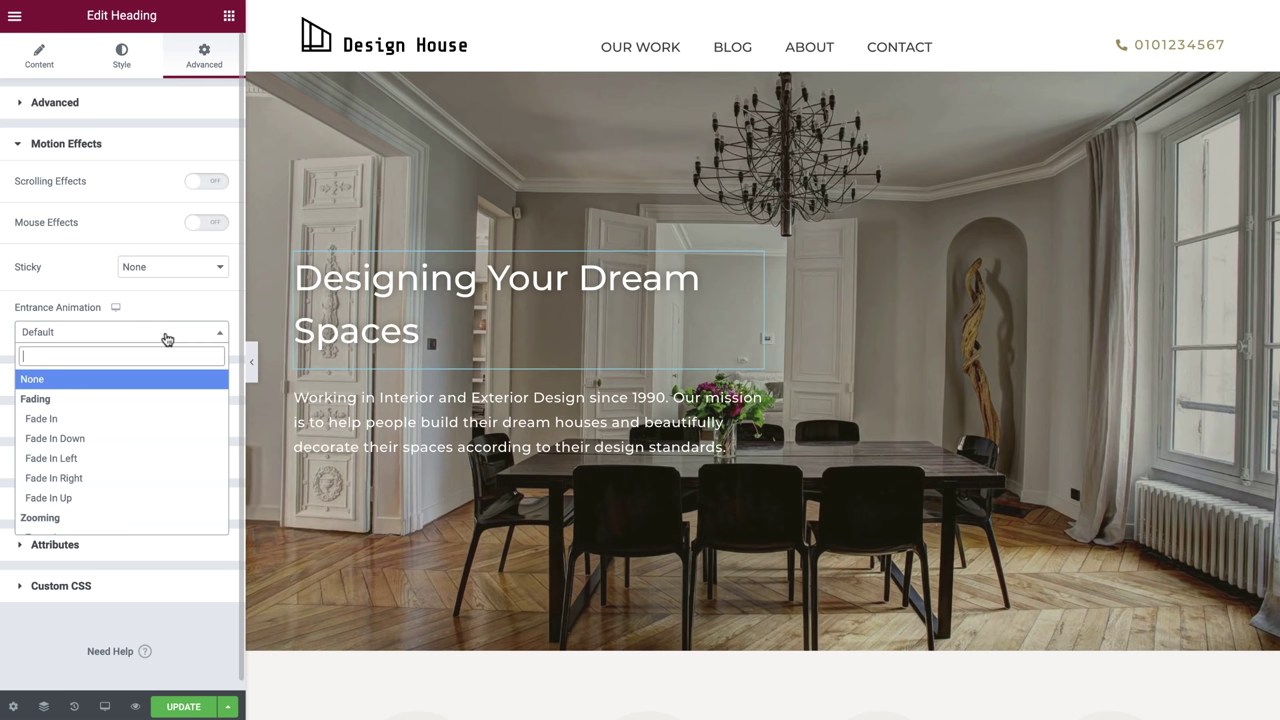
click(146, 418)
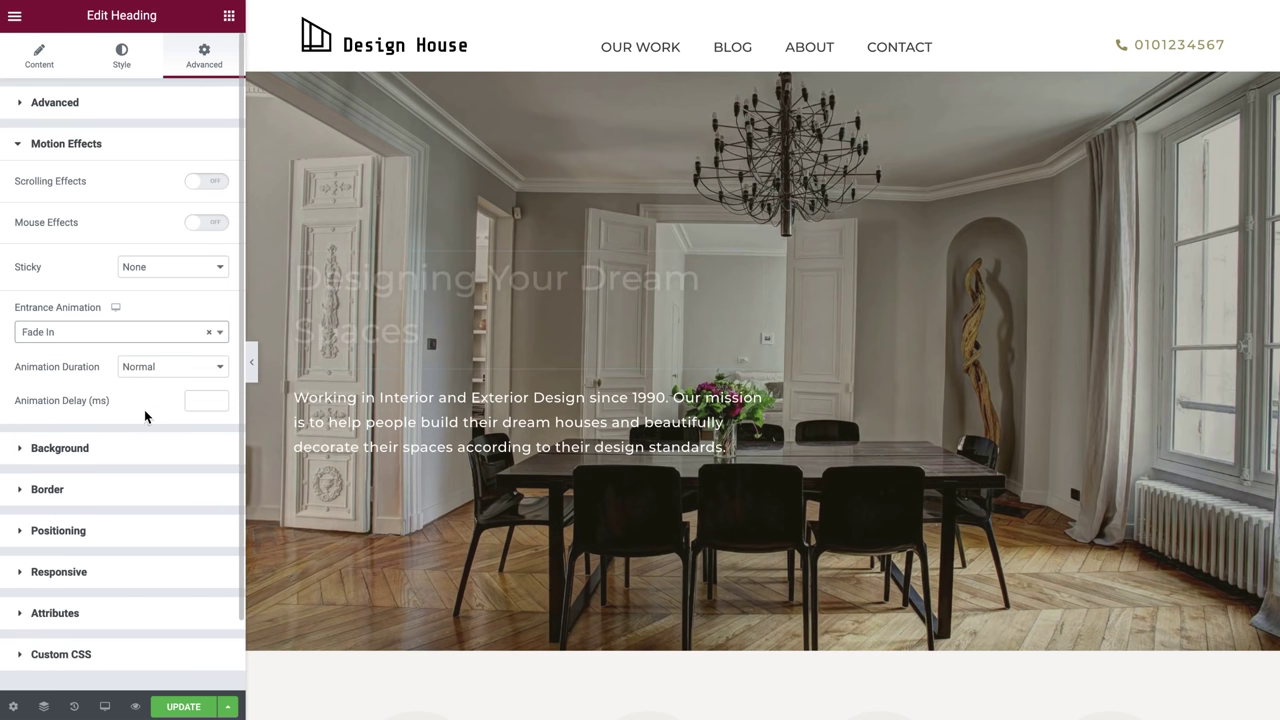
click(347, 450)
scroll(609, 494, down, 3)
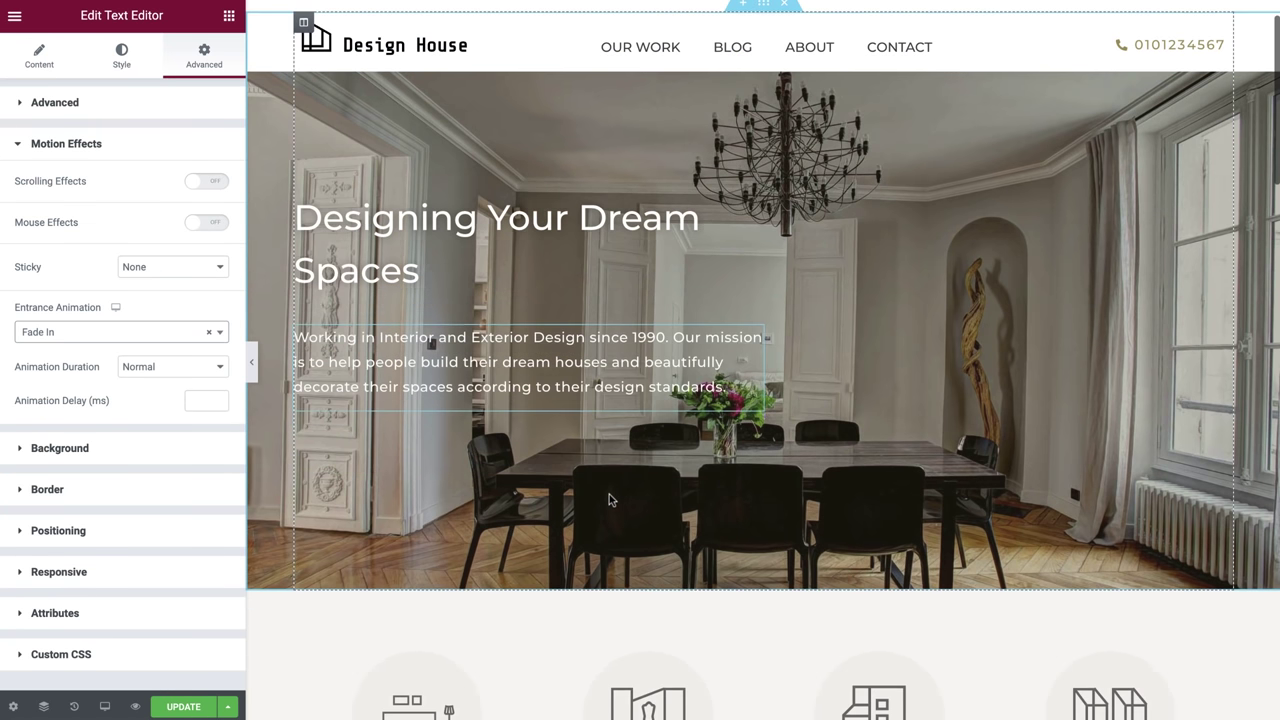
scroll(609, 499, down, 2)
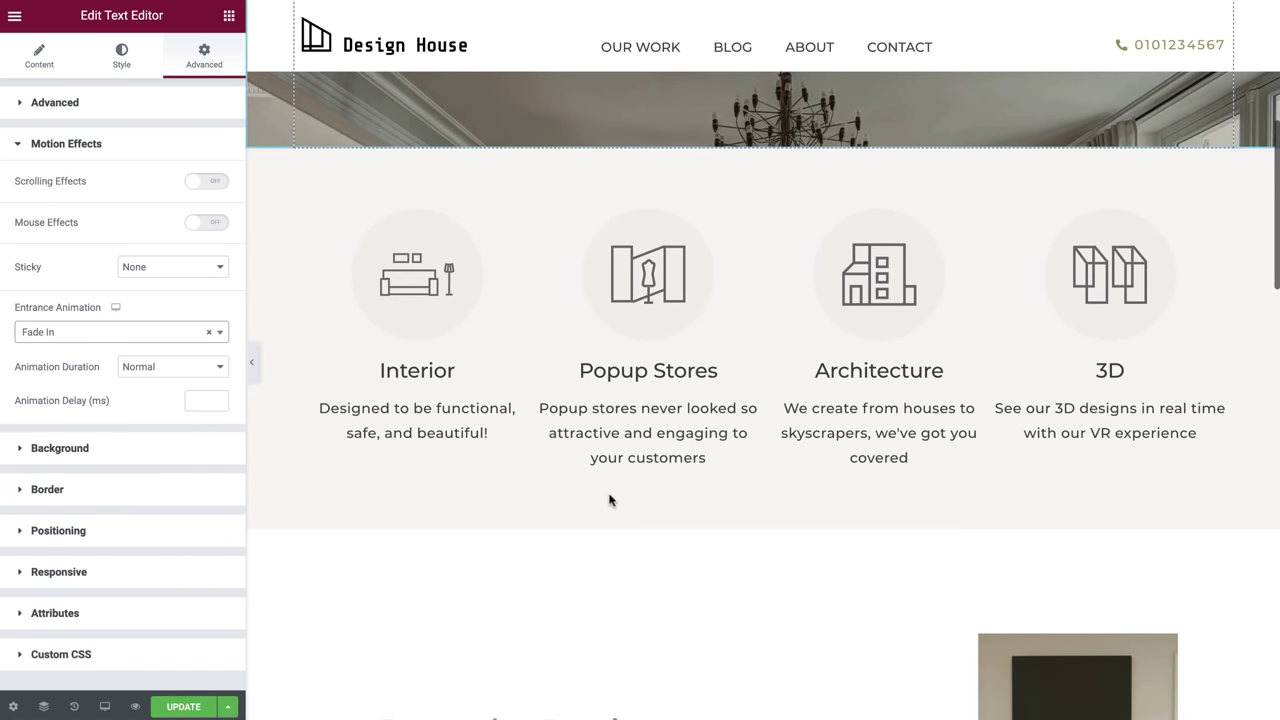
Open the published page, inspect it with DevTools and generate a desktop Lighthouse report.
key(ctrl+shift+n)
key(Return)
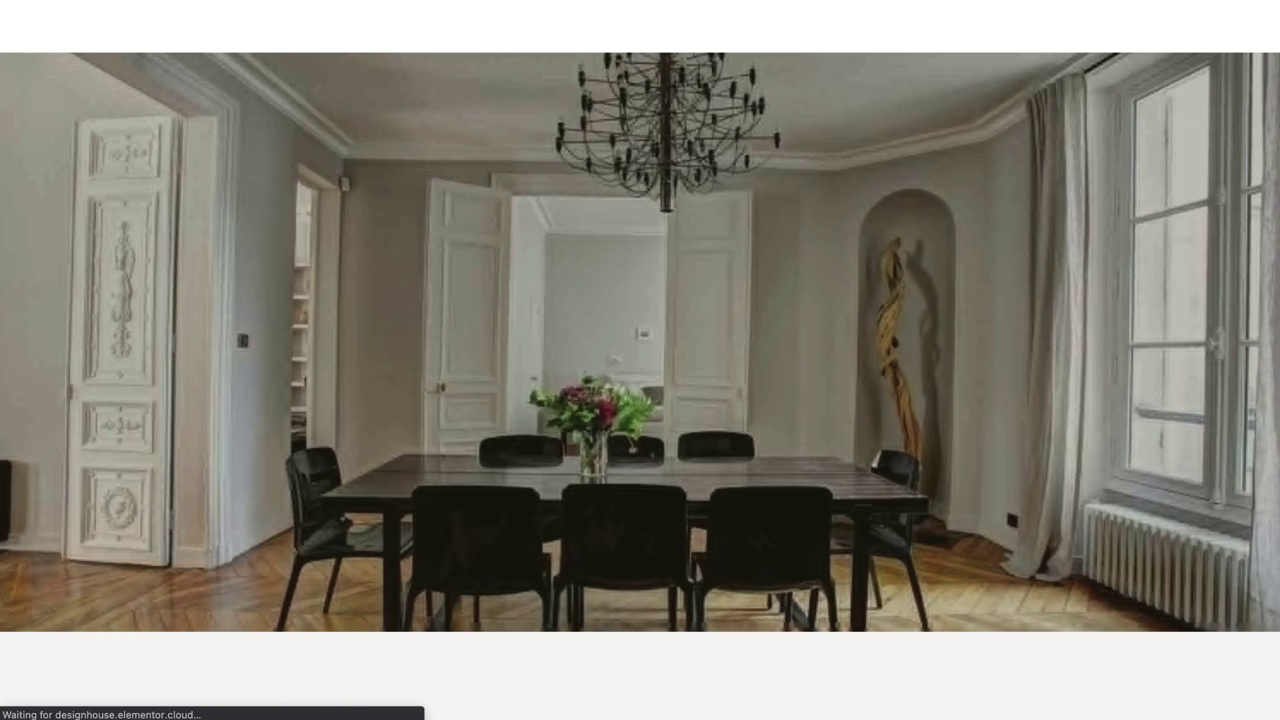
right_click(768, 312)
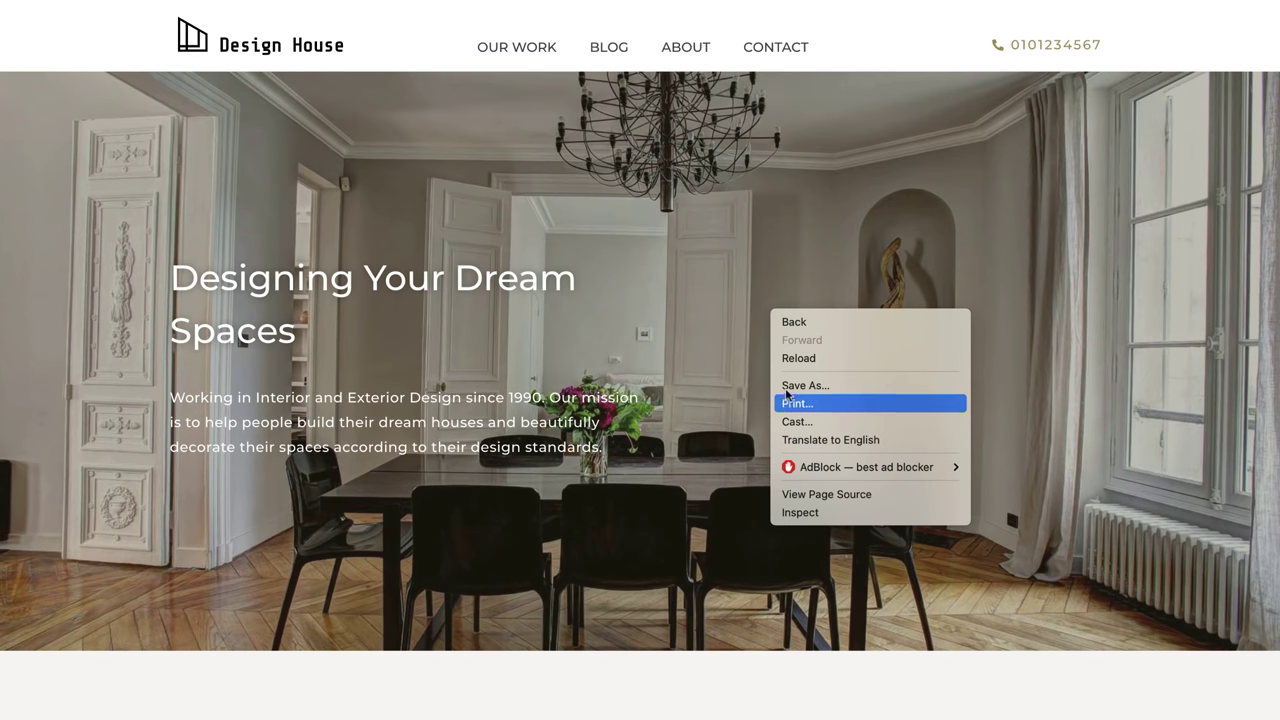
click(800, 513)
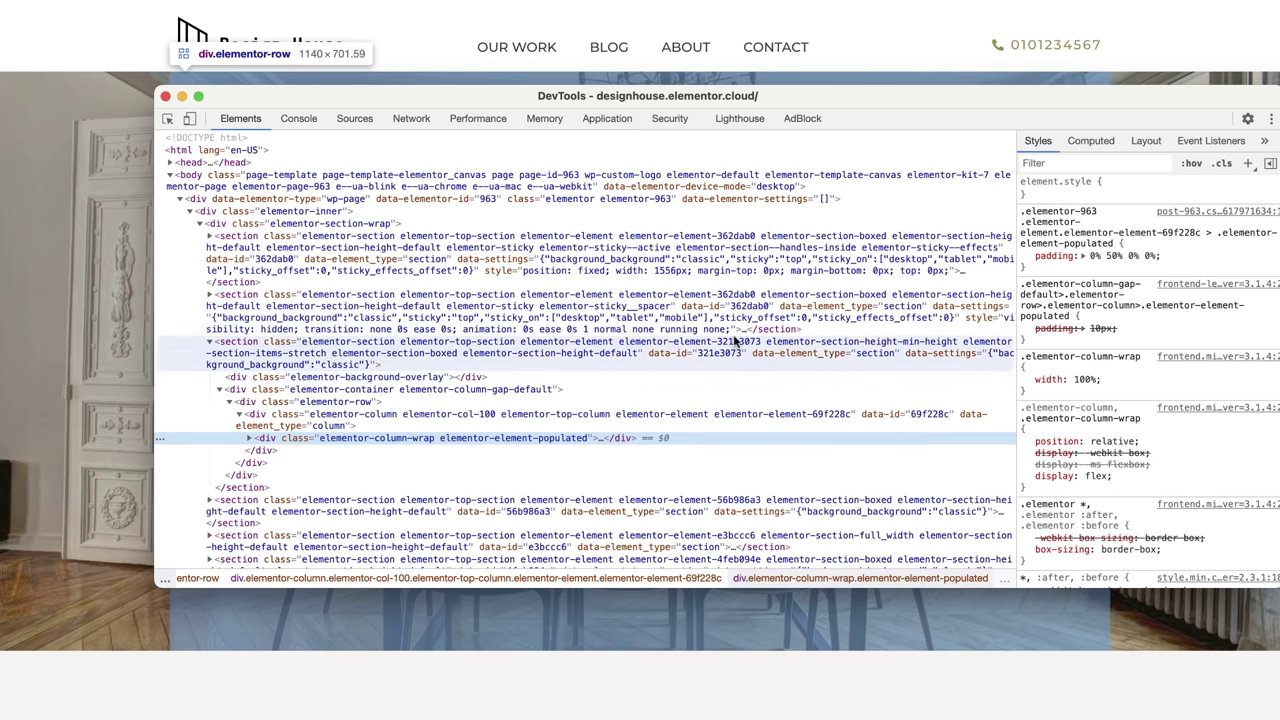
click(732, 126)
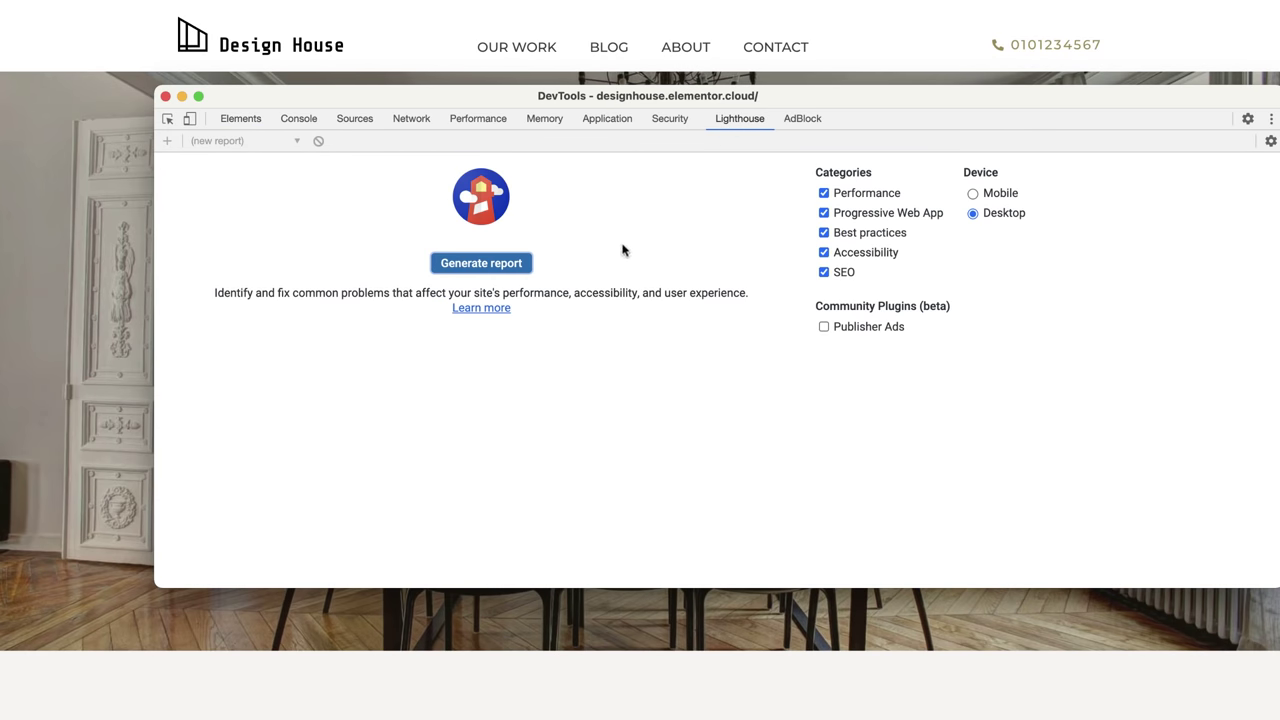
click(494, 270)
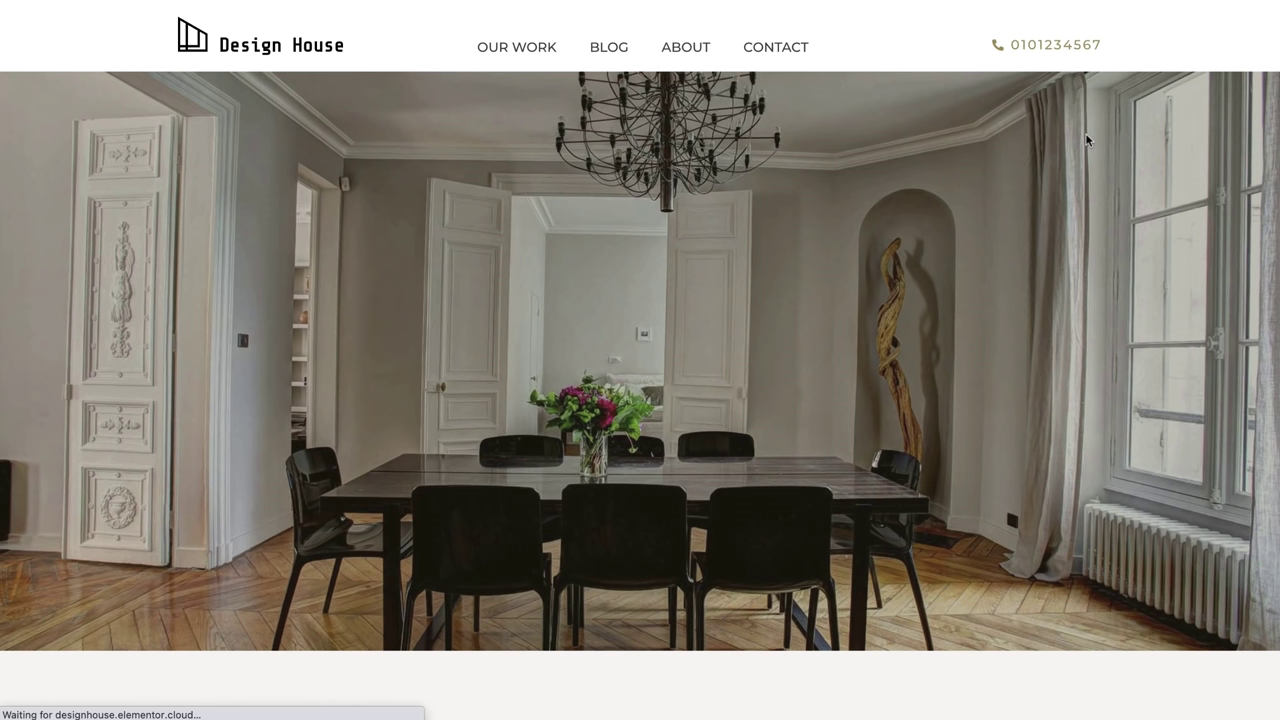
Look through the published page from the hero to the footer, checking the sticky header, fixed background and entrance animations.
scroll(1087, 140, down, 5)
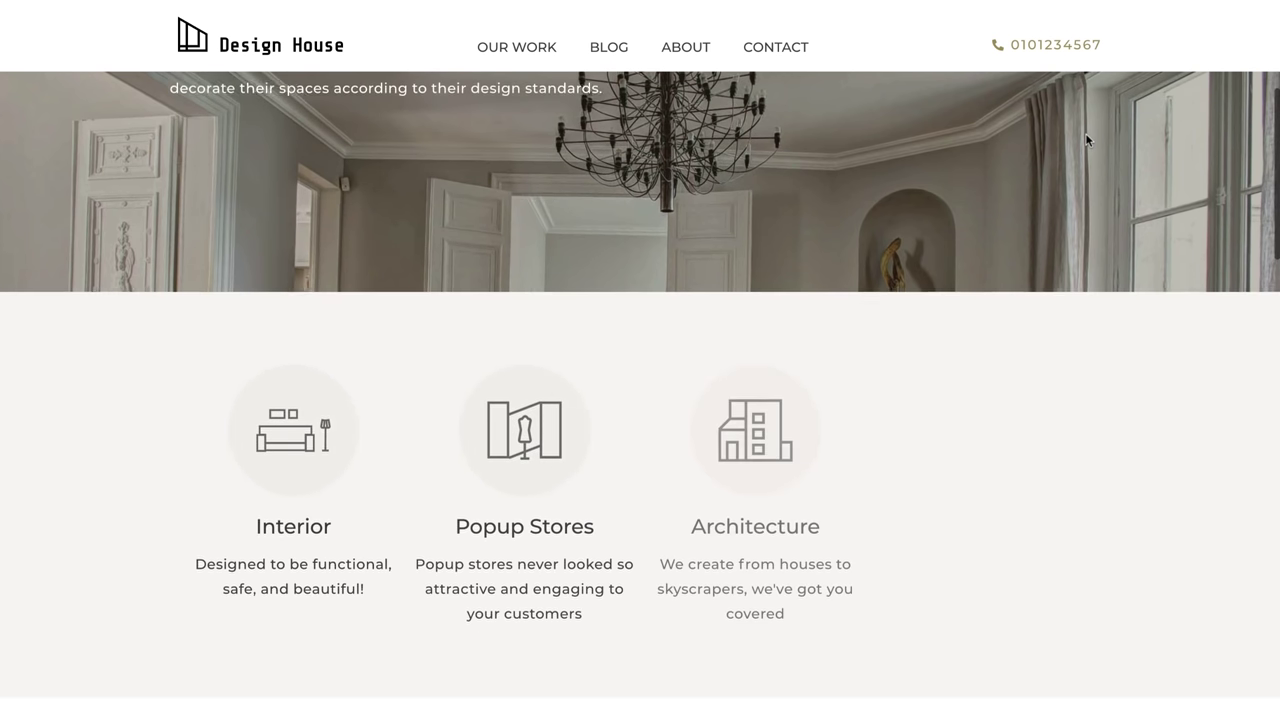
scroll(1087, 140, down, 5)
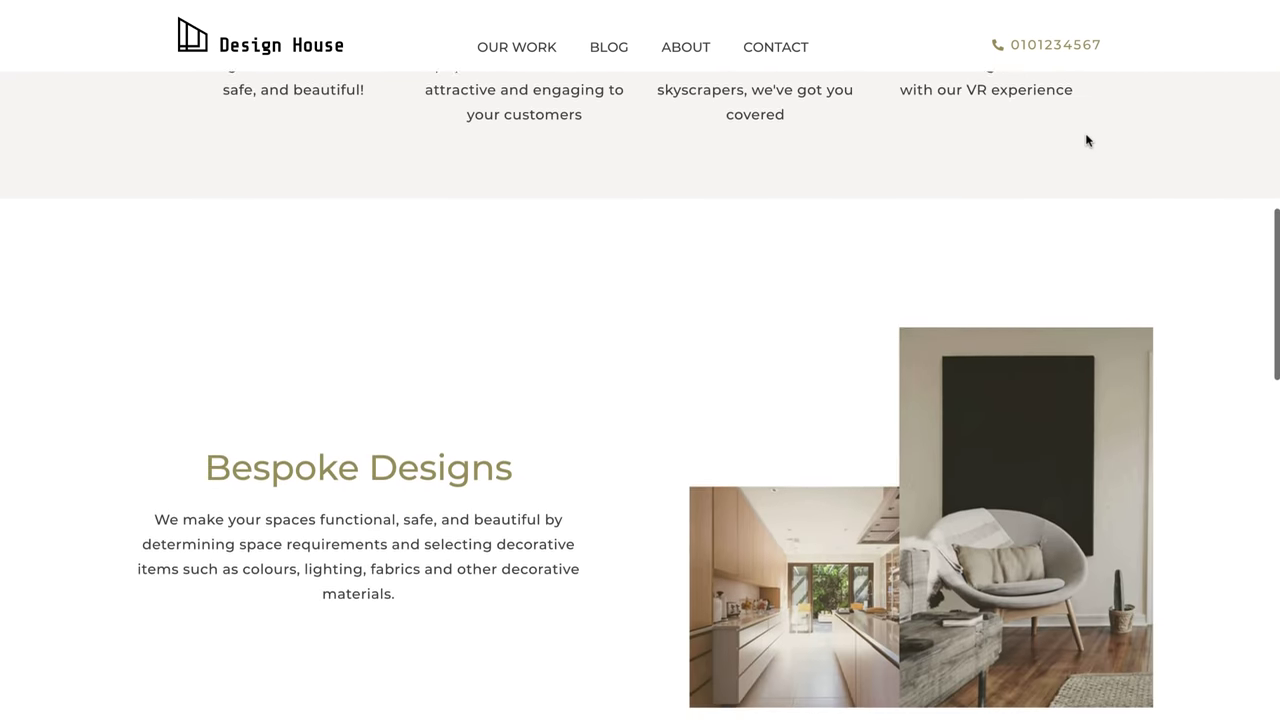
scroll(1087, 140, down, 5)
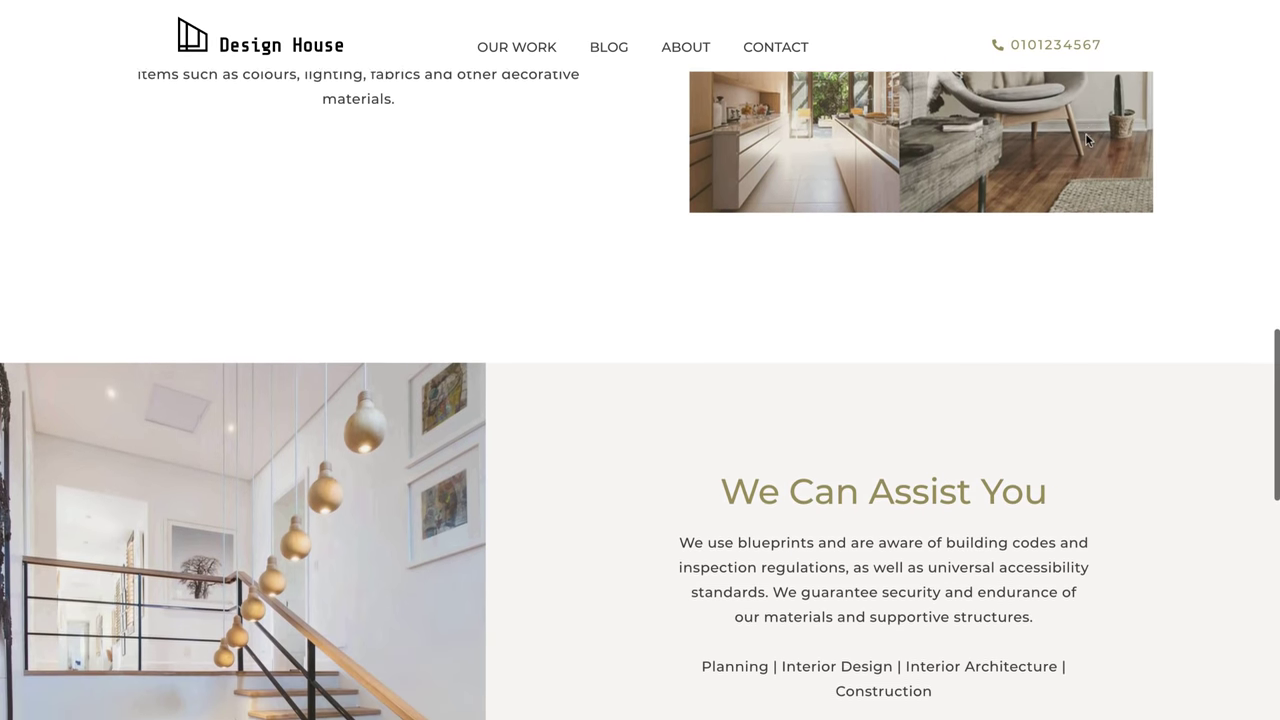
scroll(1087, 140, down, 5)
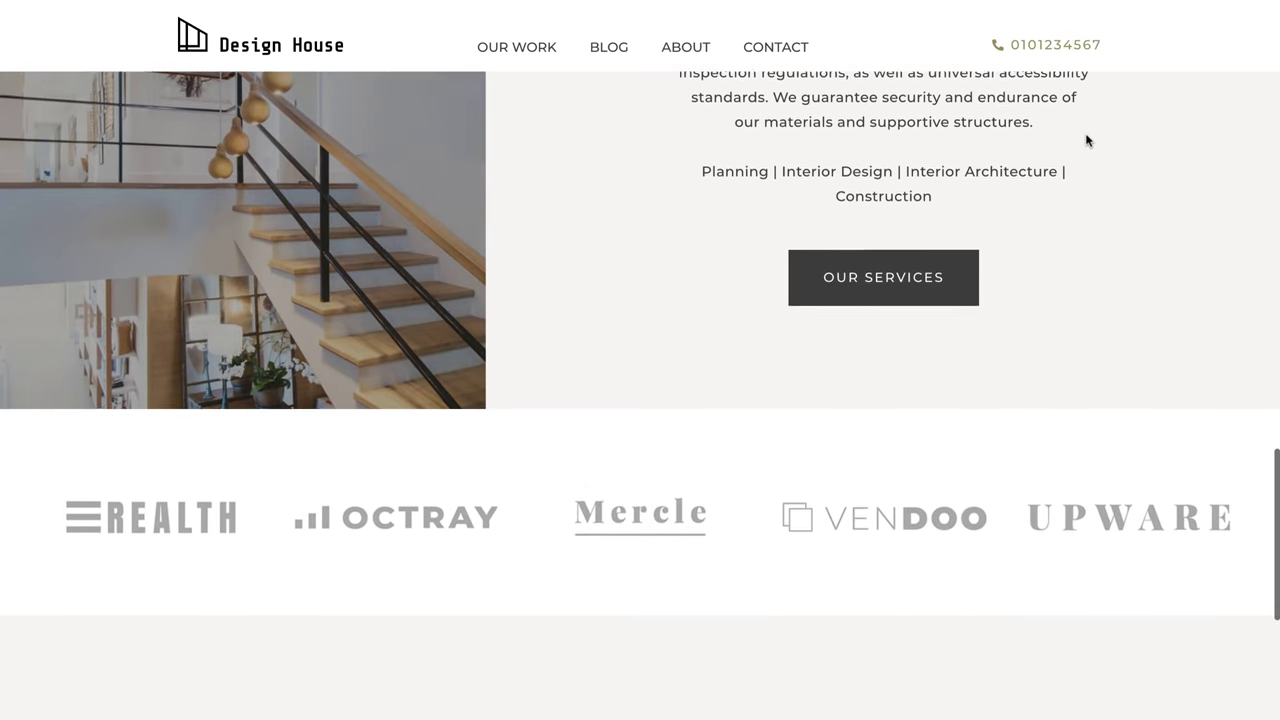
scroll(1087, 140, down, 3)
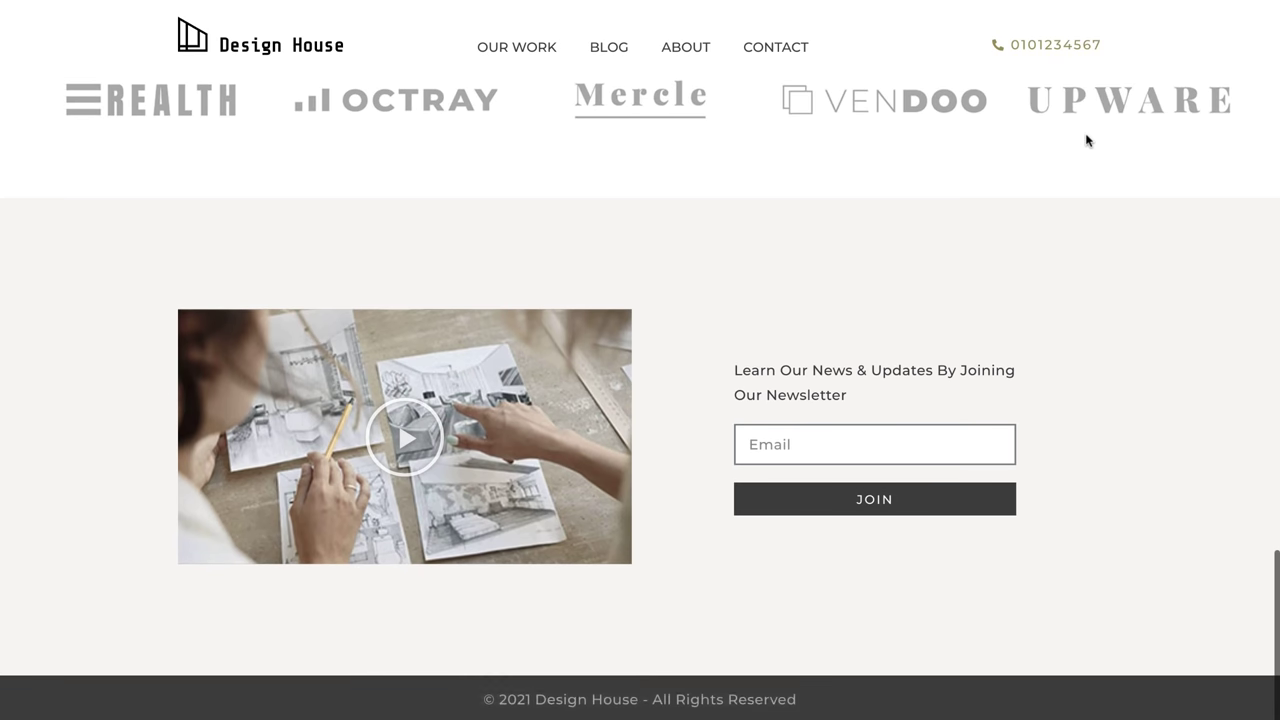